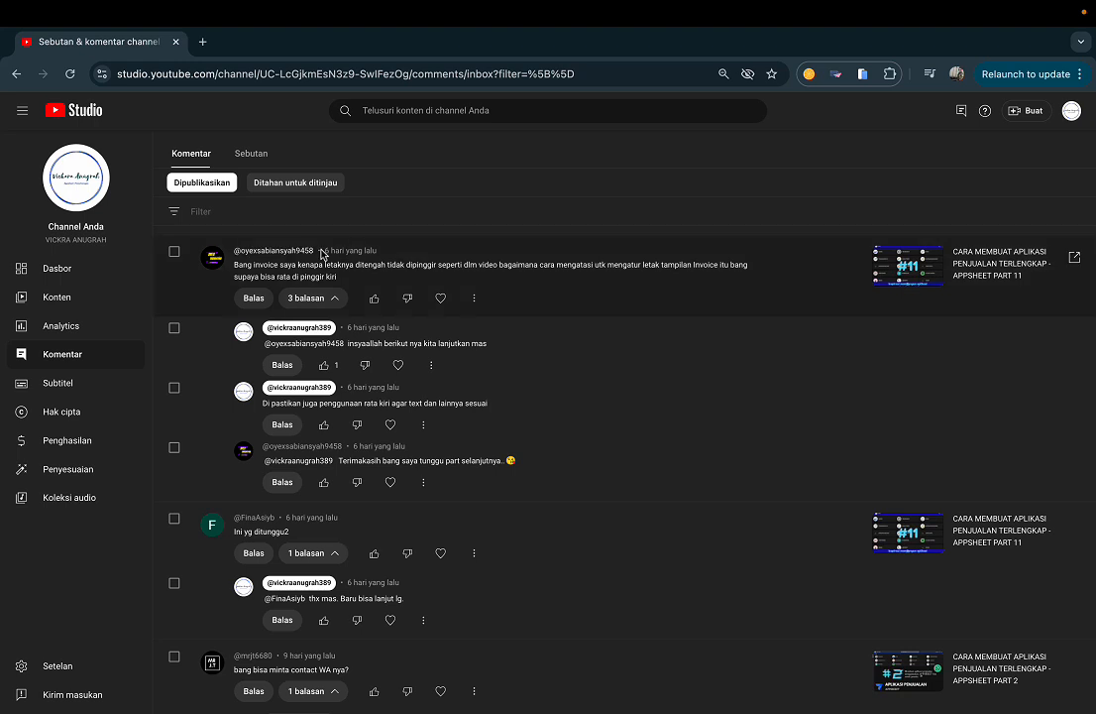
Step: Read the viewer comments in YouTube Studio about the invoice's alignment and its missing thousands separators
scroll(318, 255, "up", 3, "ctrl")
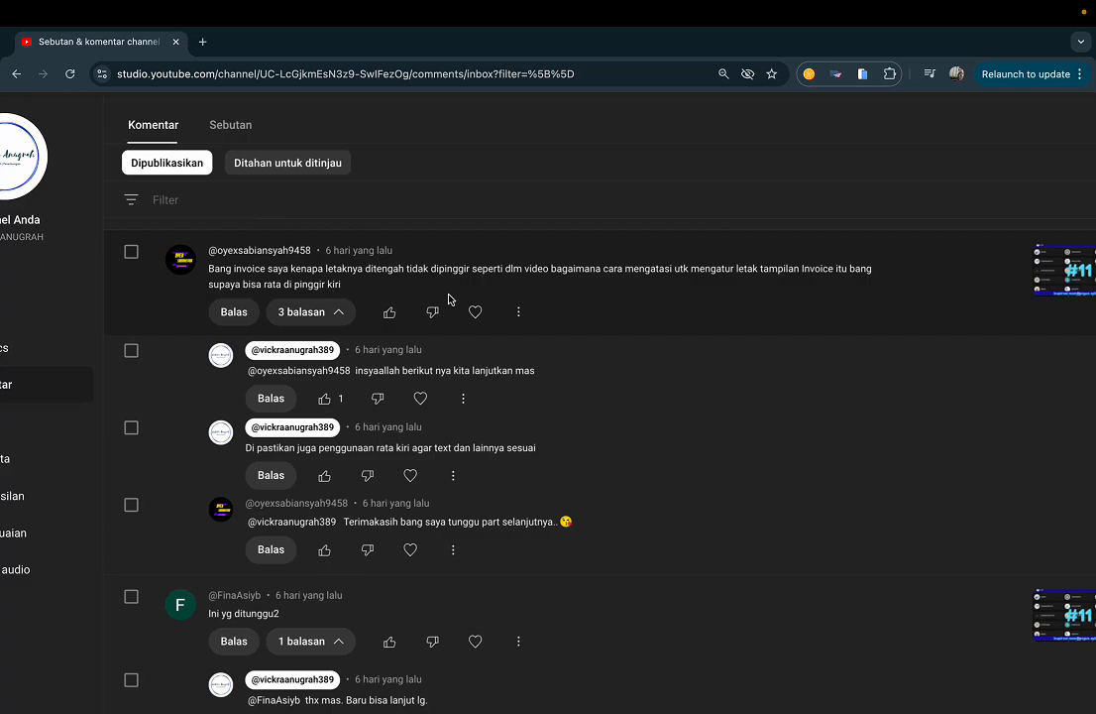
scroll(458, 301, "down", 3)
key("ctrl+Right")
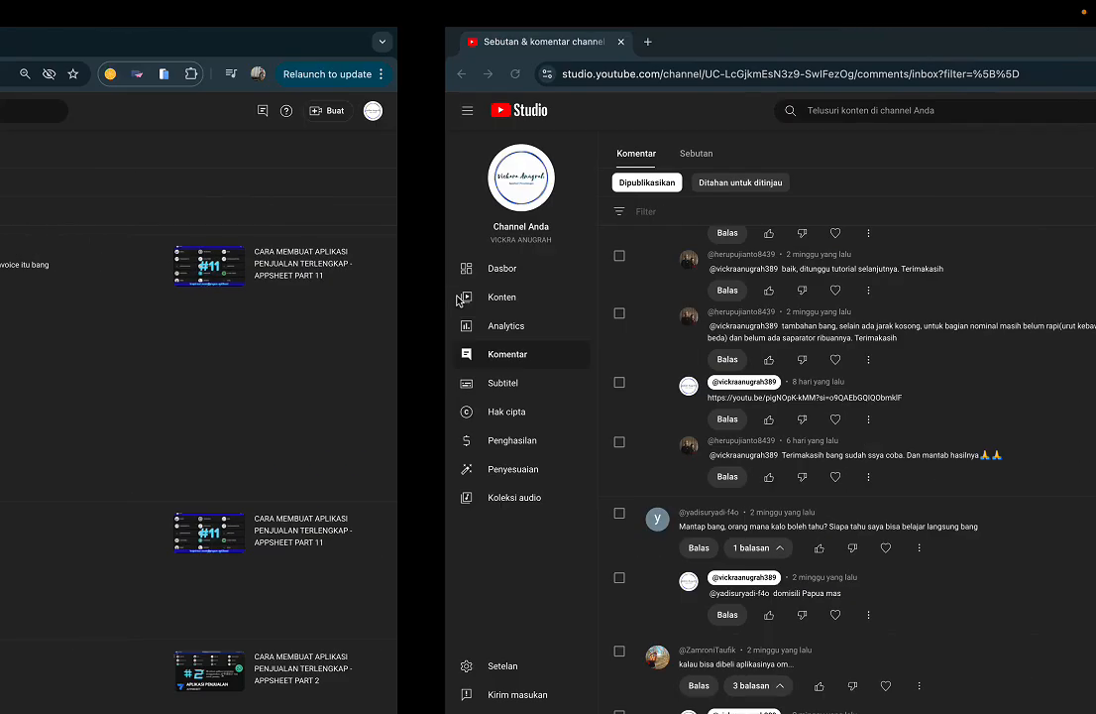
scroll(349, 366, "up", 5)
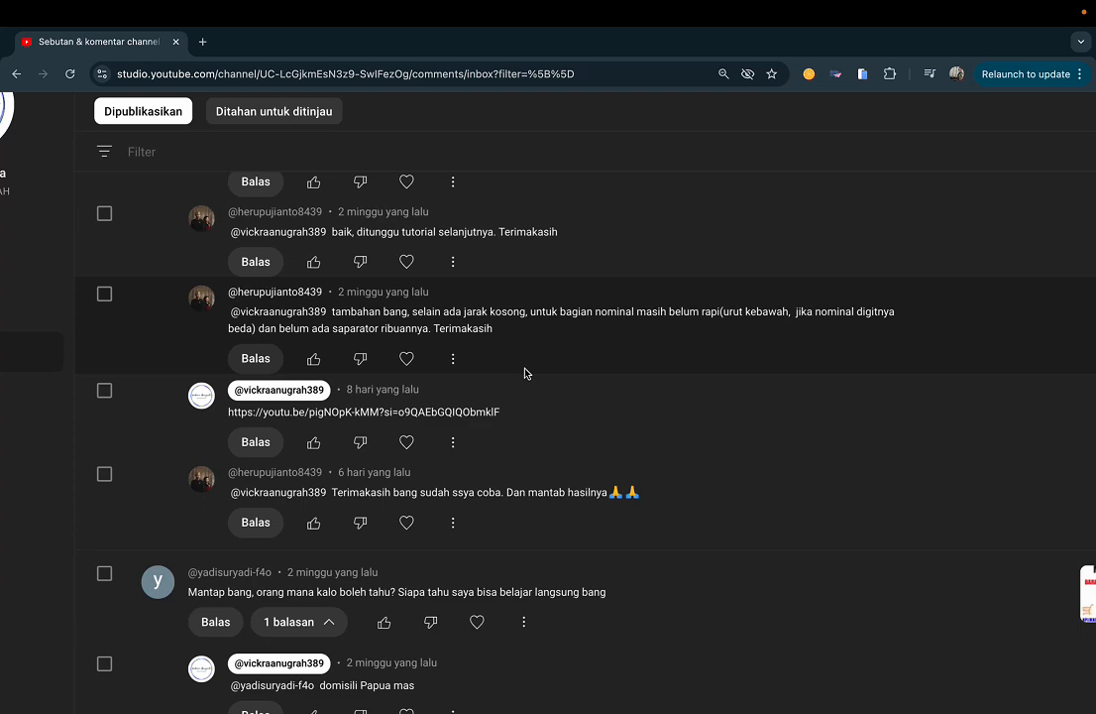
Step: Switch to AppSheet, open the APK PENJUALAN TERLENGKAP app and show the first TRANSAKSI record's details in the preview
key("ctrl+Right")
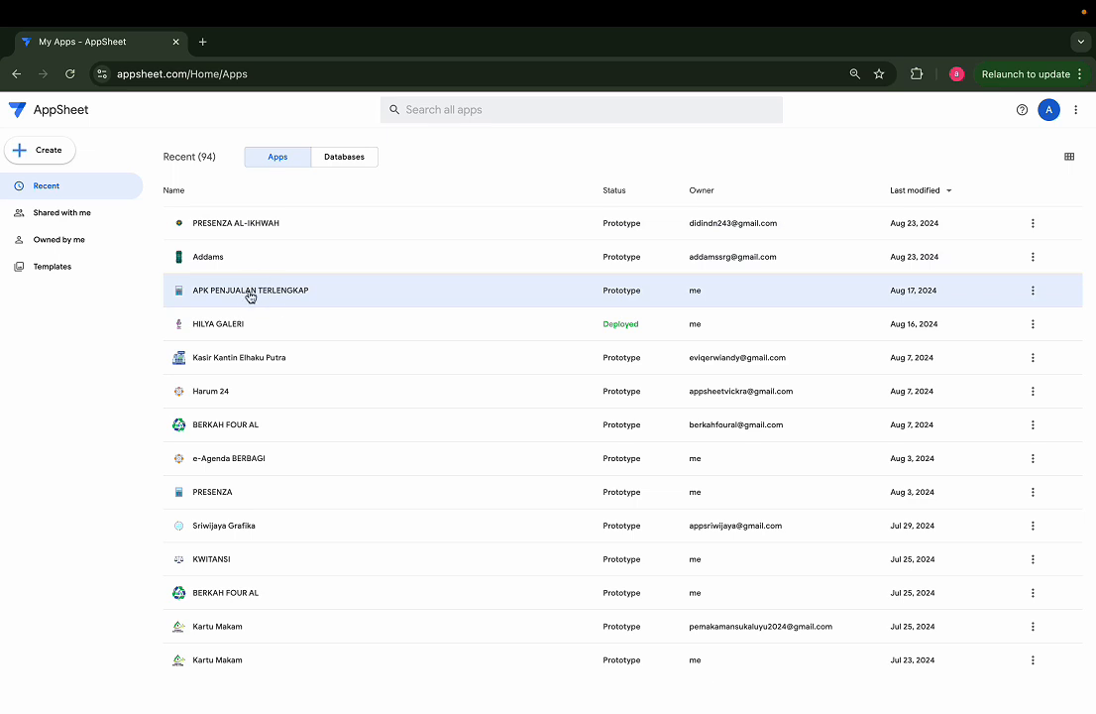
left_click(307, 295)
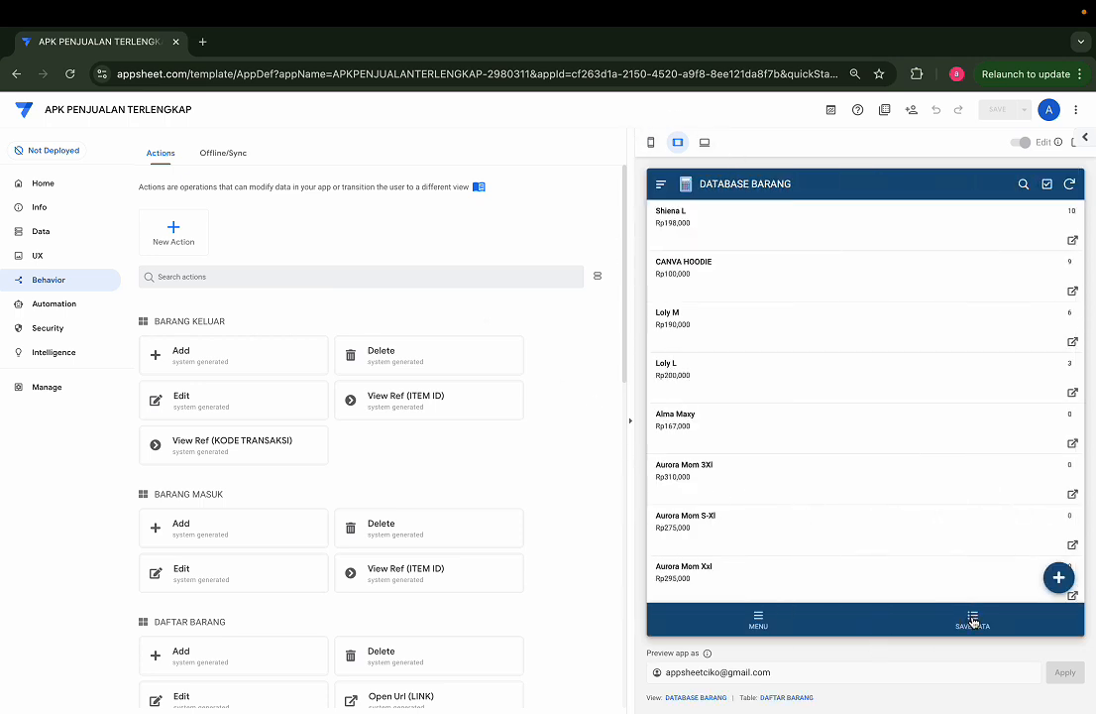
left_click(759, 619)
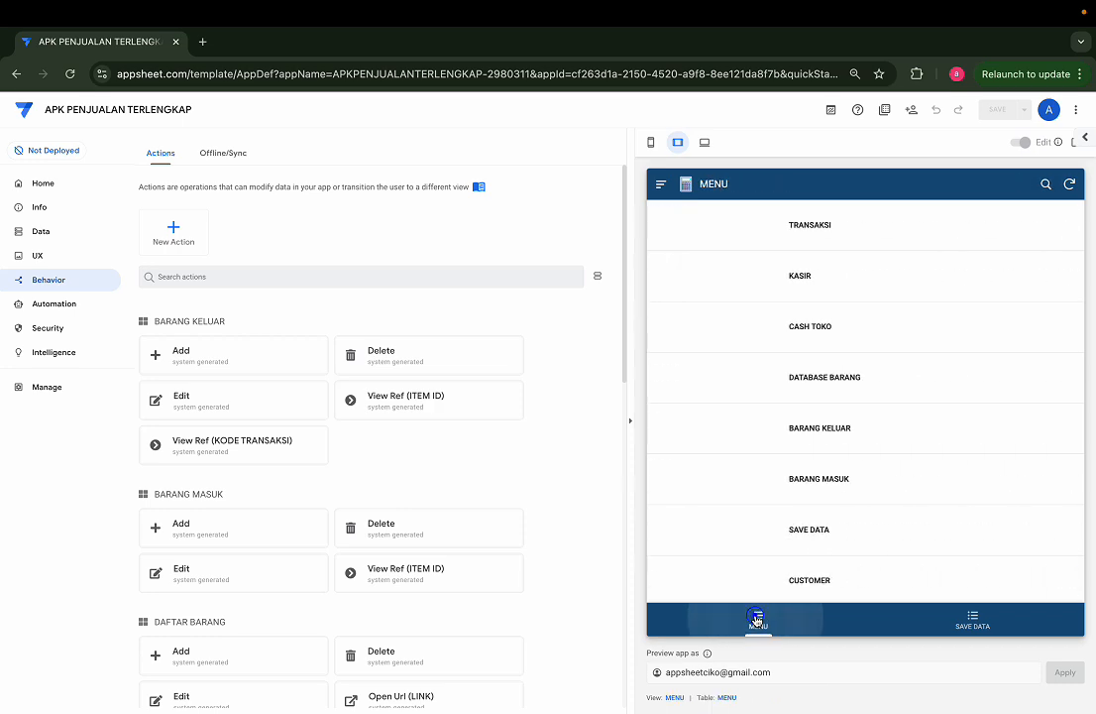
left_click(758, 246)
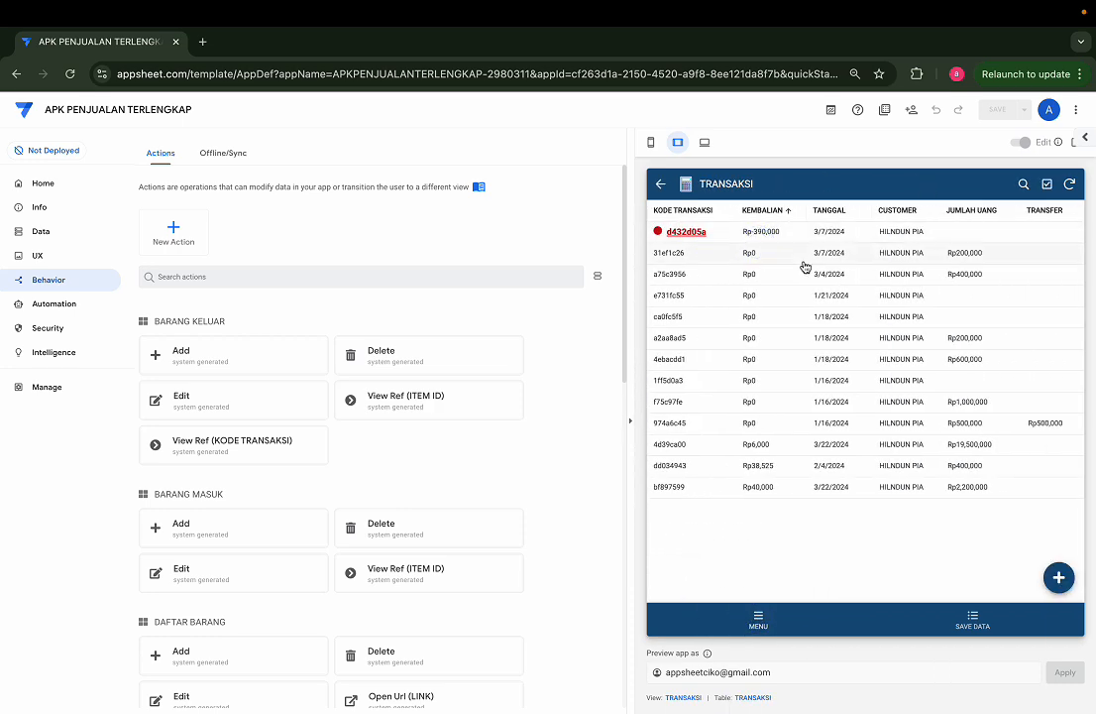
left_click(871, 235)
scroll(833, 416, "down", 10)
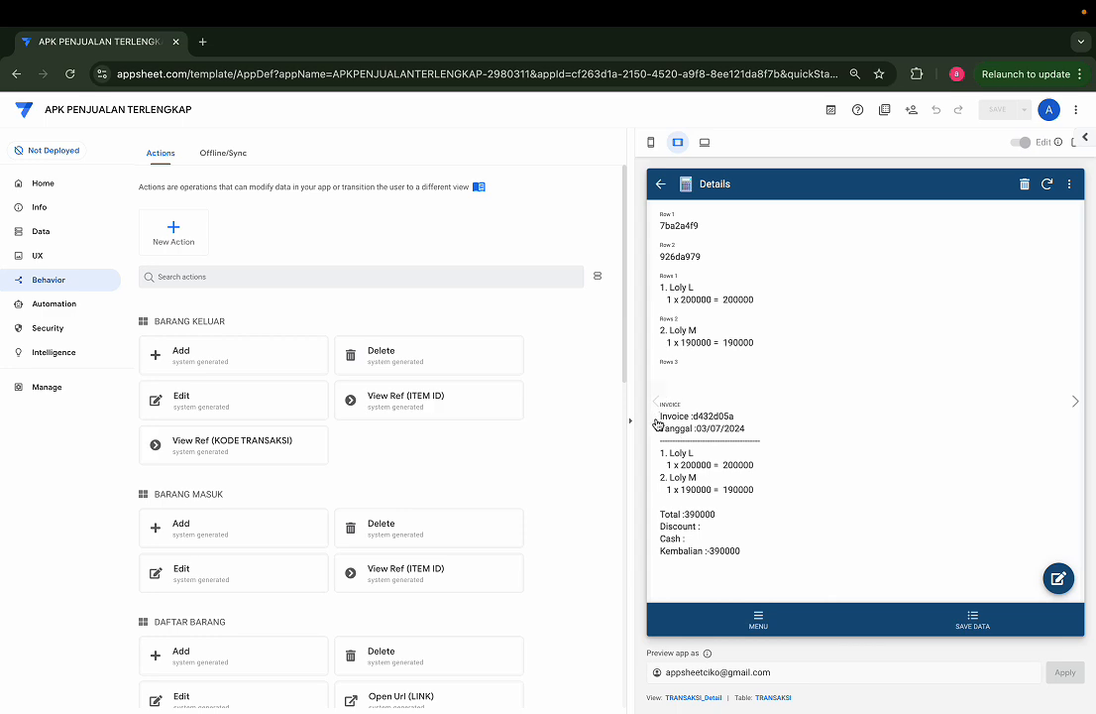
Step: Examine how the item amount, Total and Kembalian values are formatted in the previewed INVOICE text
left_click(659, 422)
scroll(744, 460, "up", 5)
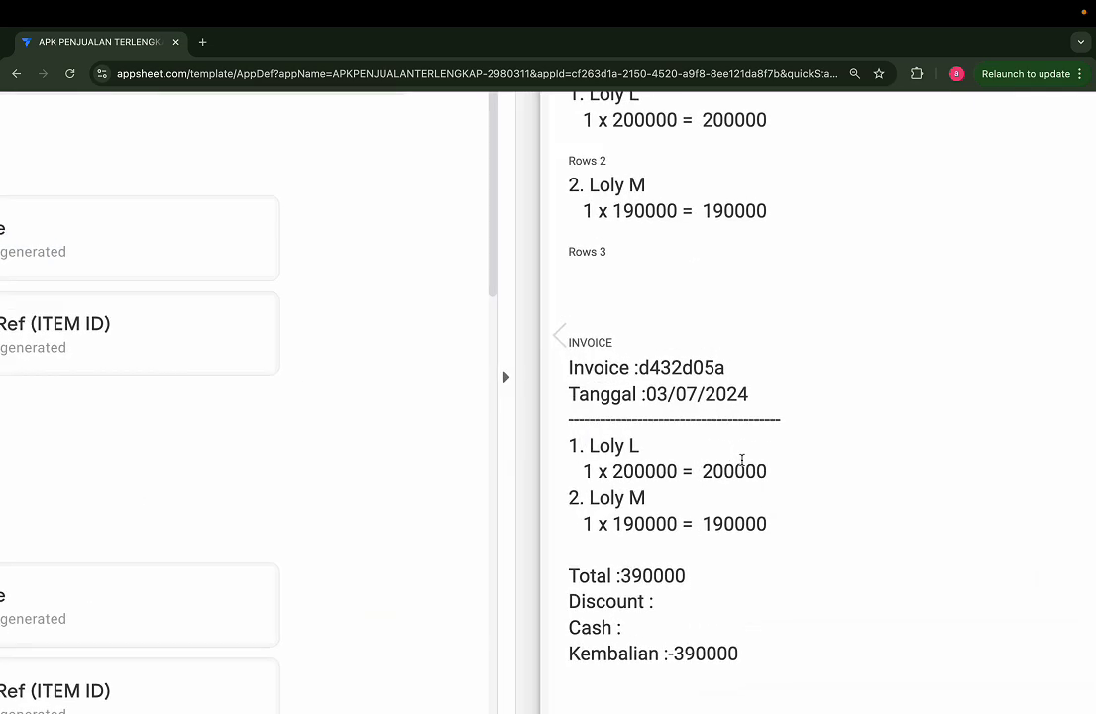
left_click_drag(614, 471, 769, 471)
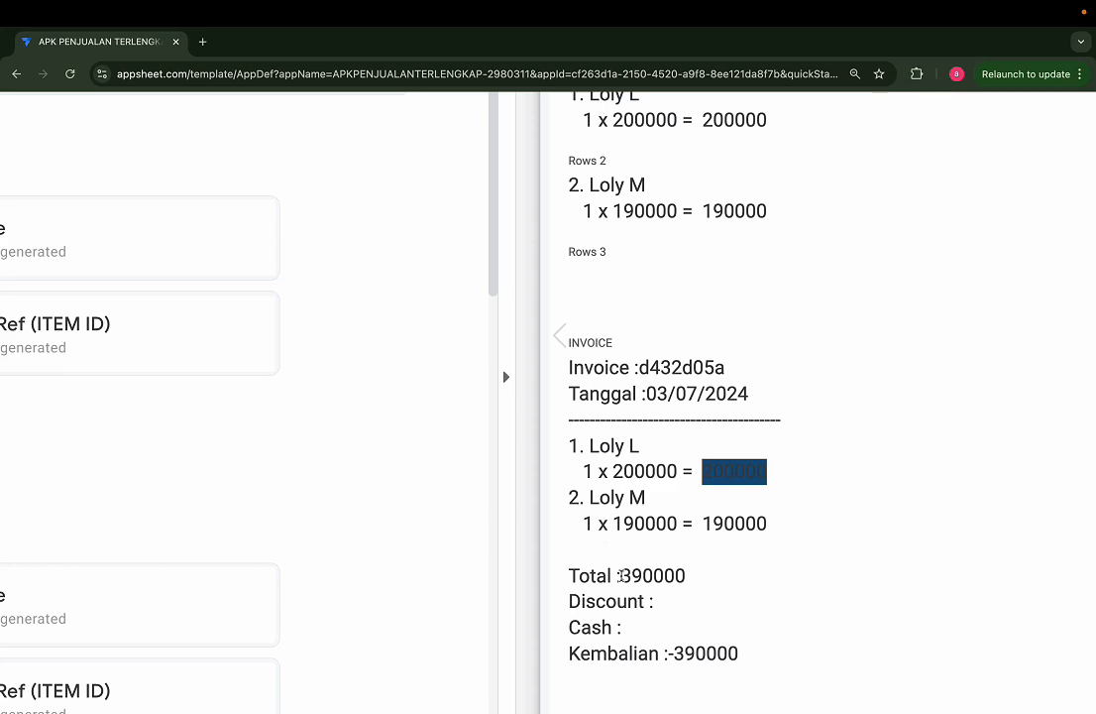
left_click_drag(620, 575, 686, 576)
left_click_drag(675, 653, 740, 654)
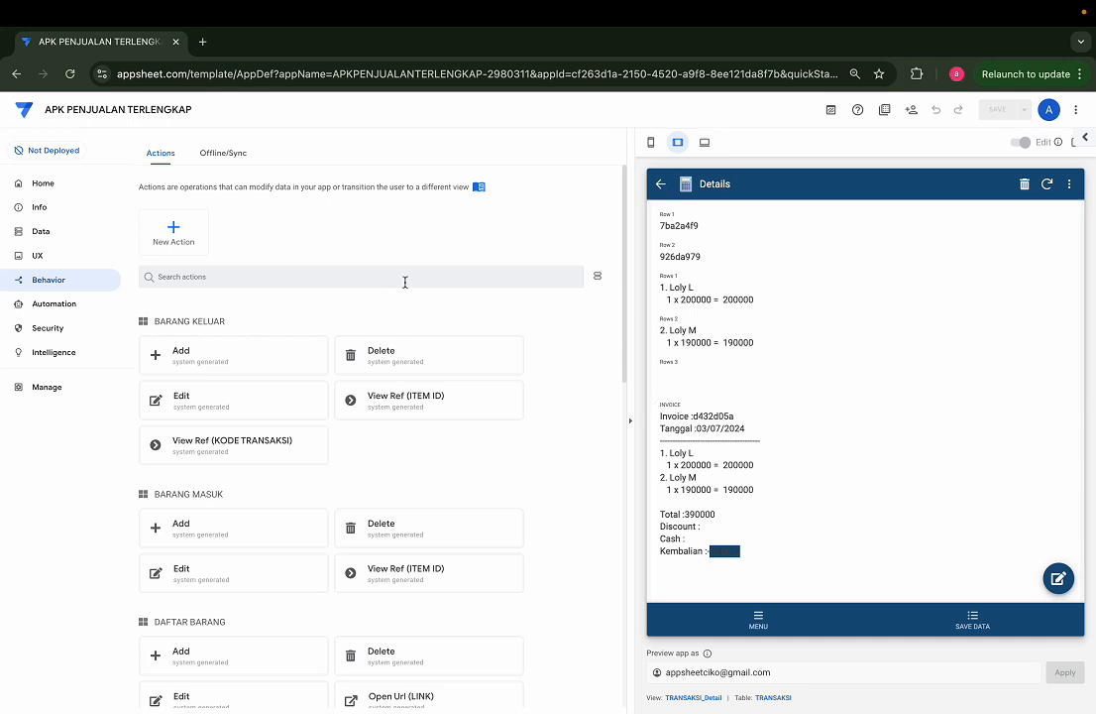
Step: Inspect the BARANG KELUAR table's columns and the app formula of its OUT column
scroll(178, 377, "down", 1)
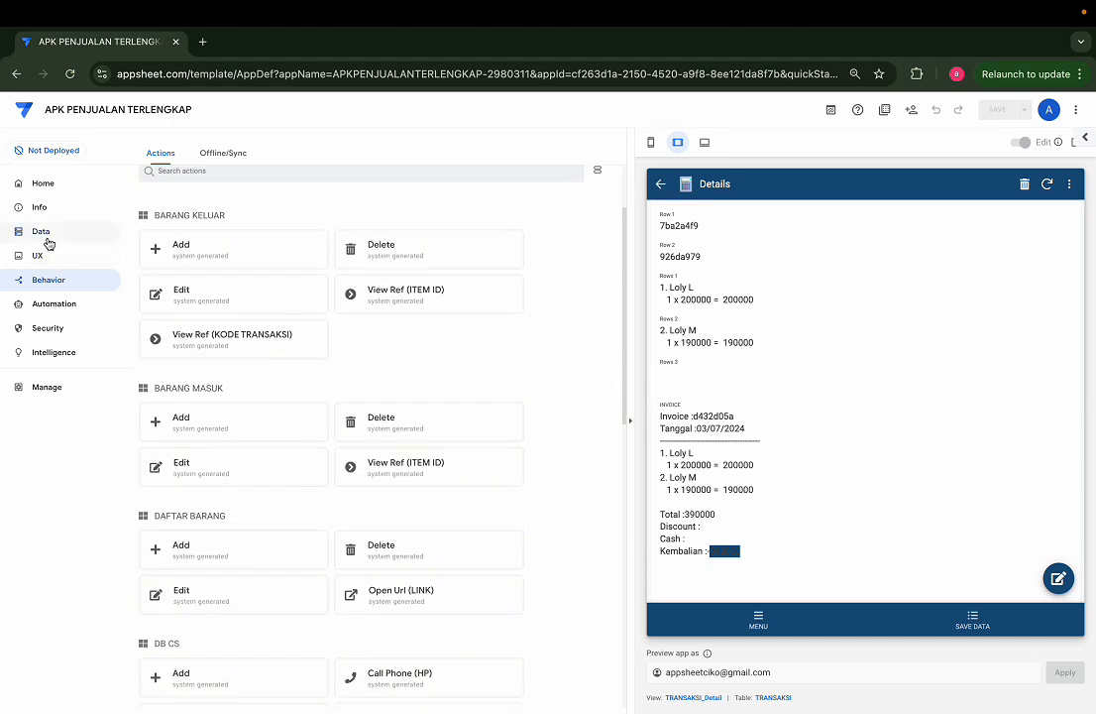
left_click(45, 234)
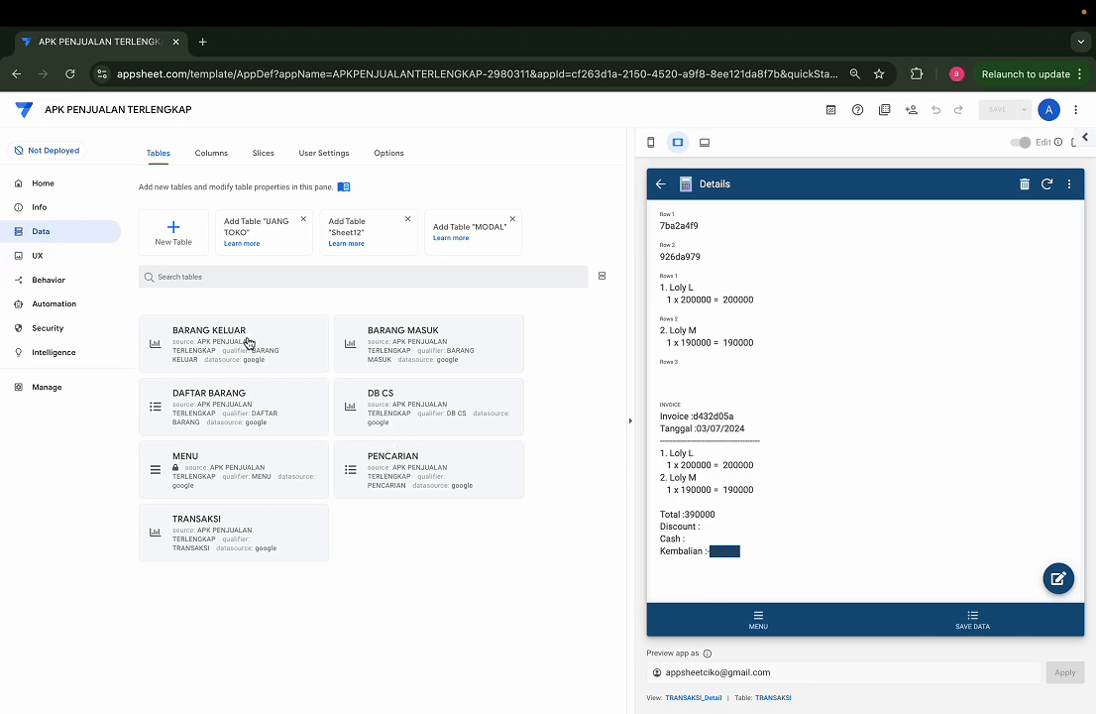
left_click(249, 343)
left_click(430, 186)
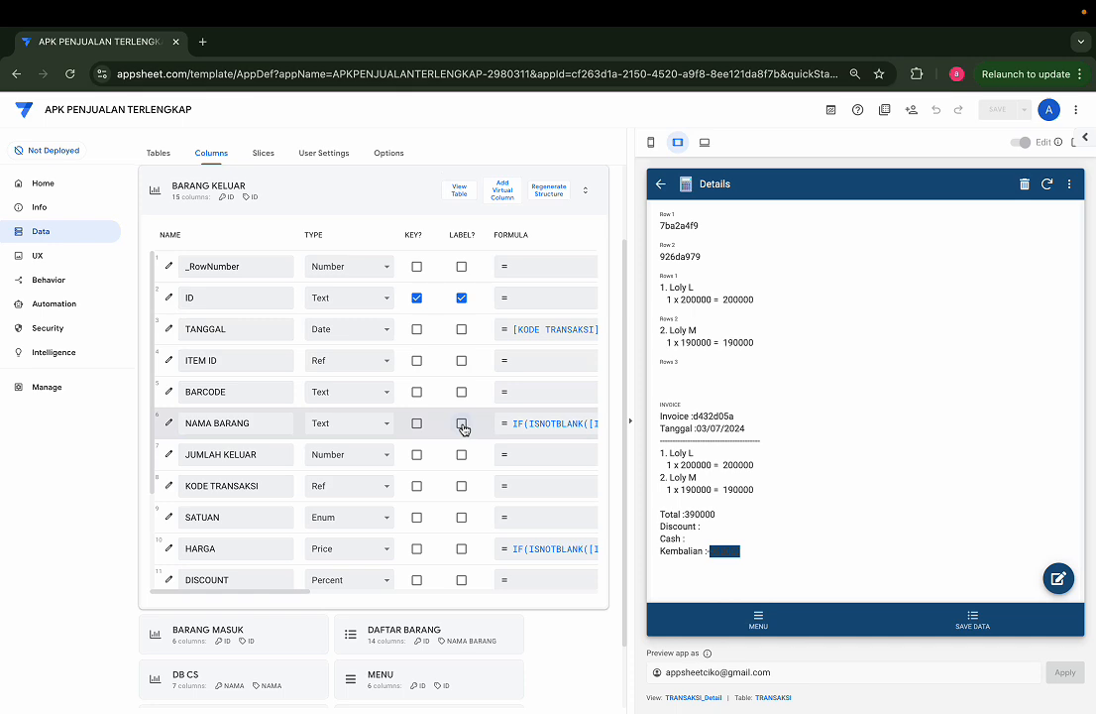
scroll(465, 483, "down", 5)
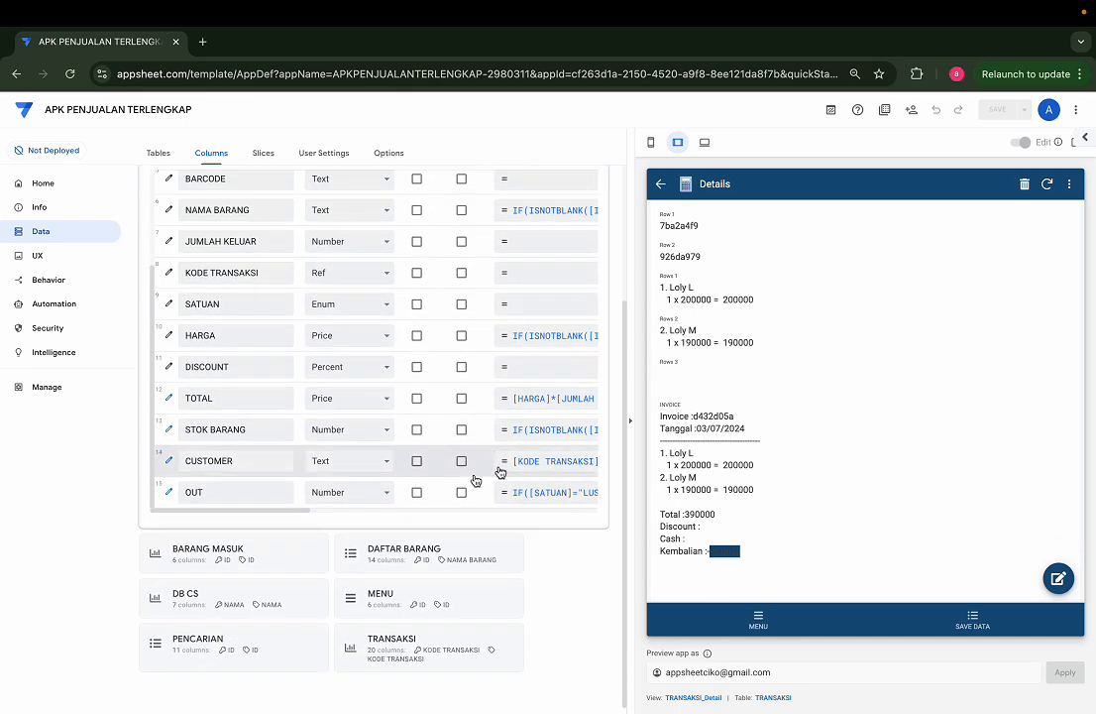
scroll(575, 487, "right", 2)
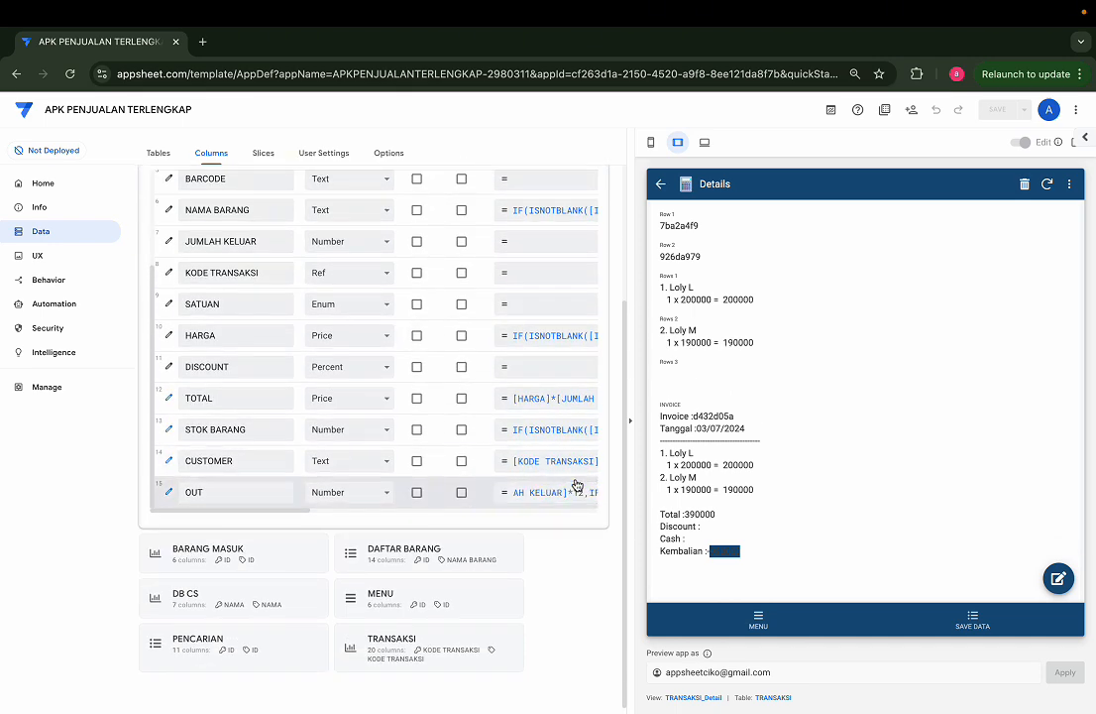
left_click(574, 486)
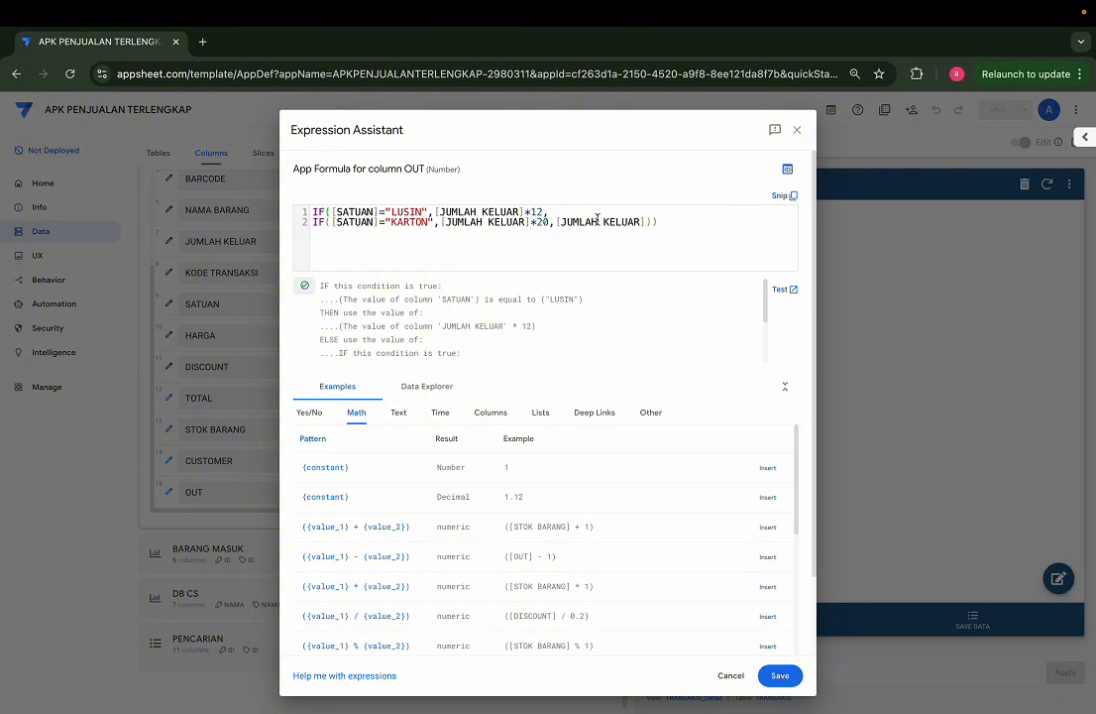
left_click(796, 131)
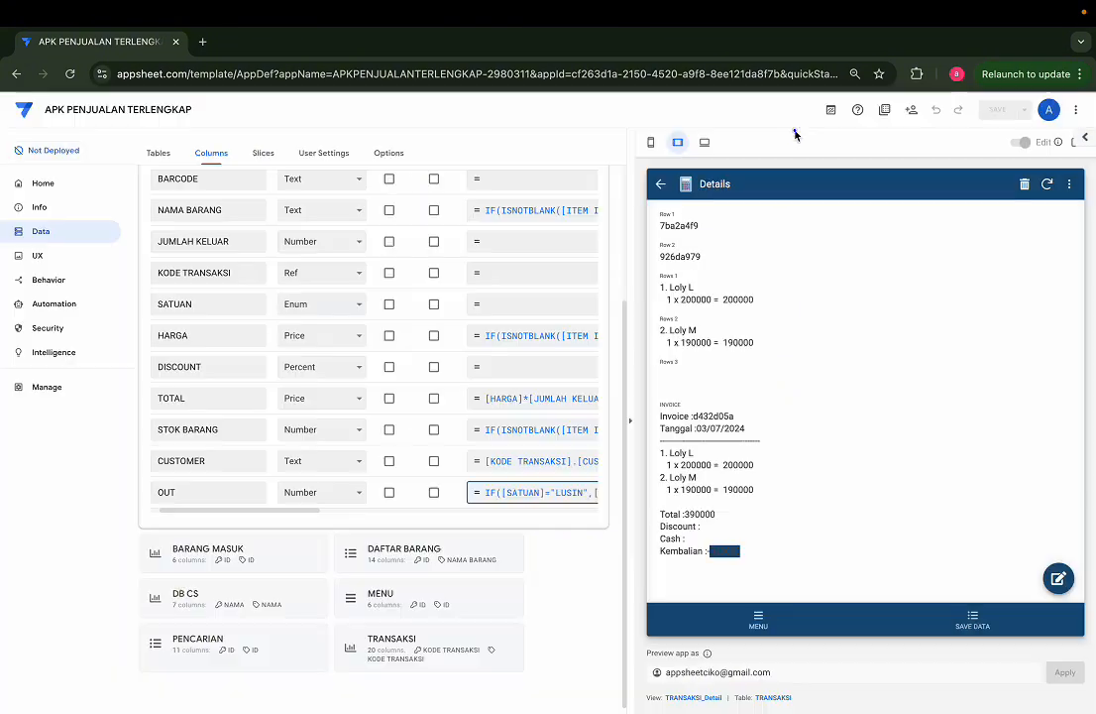
scroll(451, 475, "left", 1)
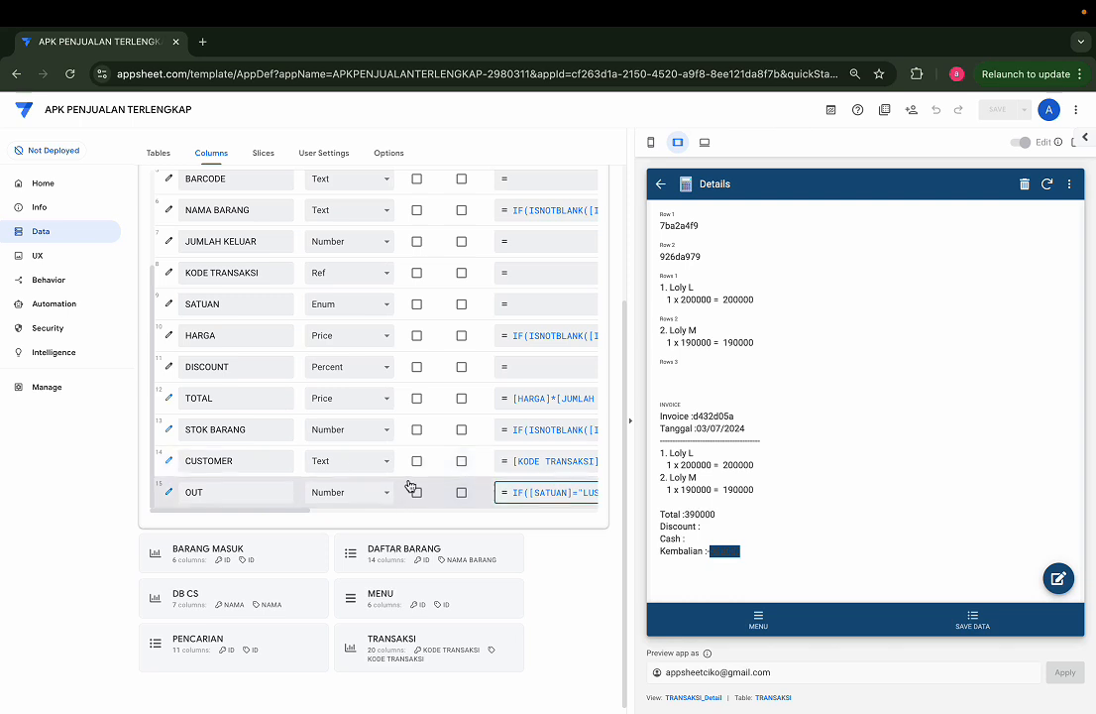
scroll(431, 460, "right", 1)
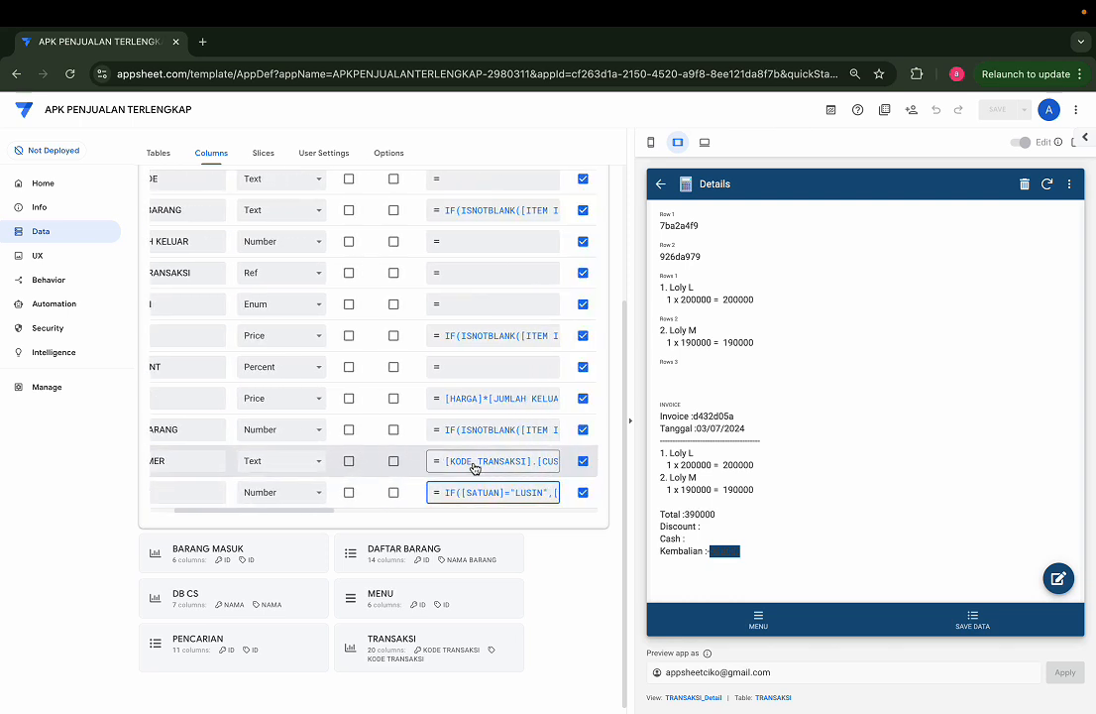
scroll(456, 463, "left", 1)
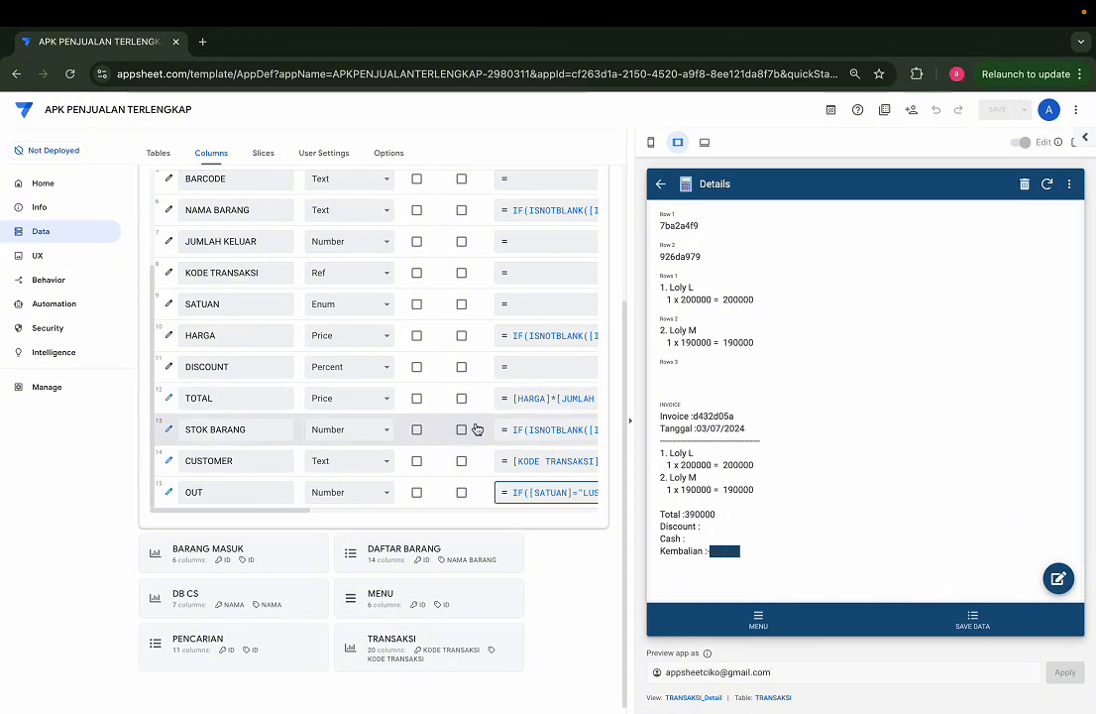
scroll(476, 429, "right", 2)
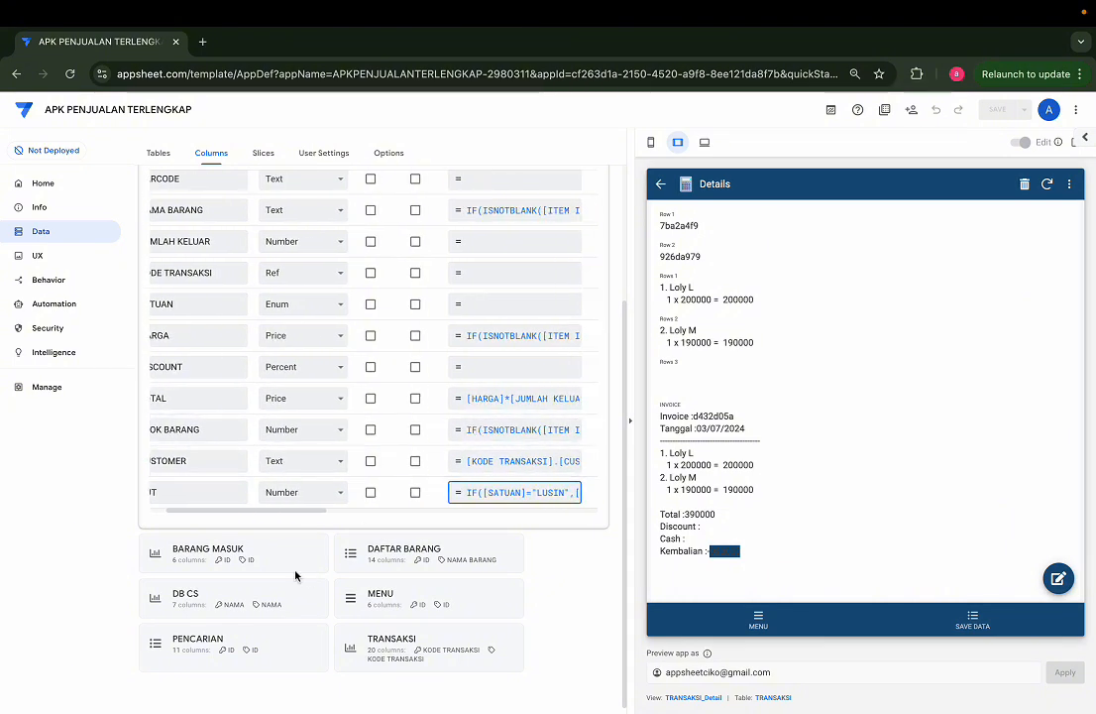
Step: Inspect the TRANSAKSI table's columns and the app formula of its INVOICE column
left_click(396, 643)
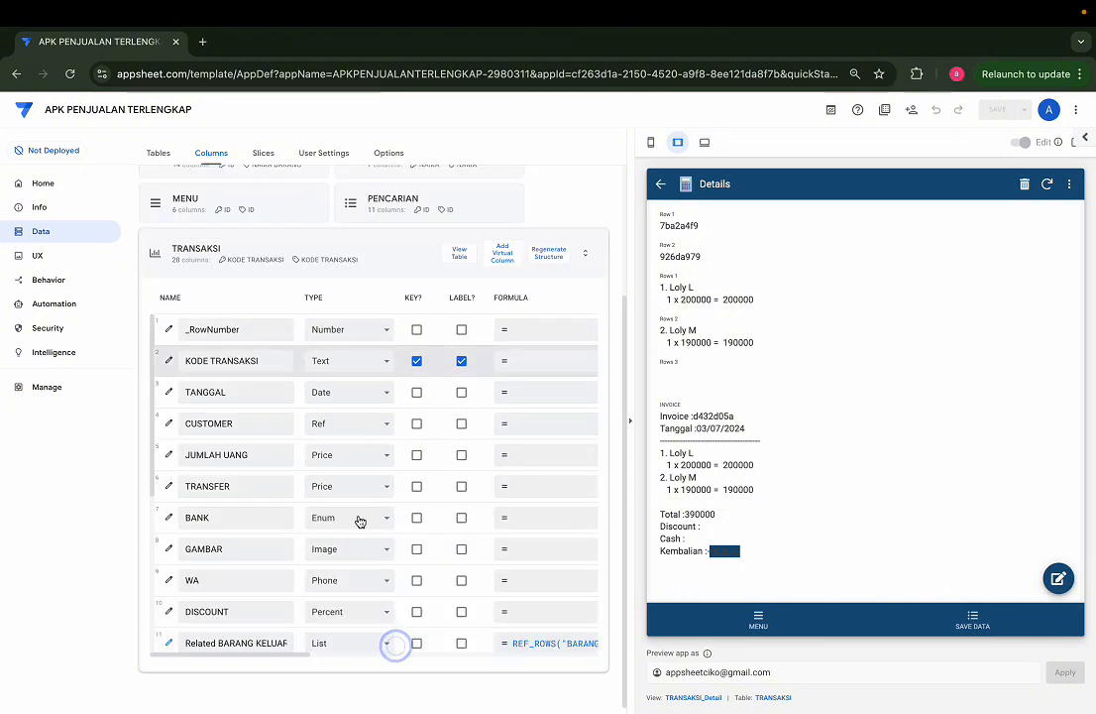
scroll(354, 587, "down", 3)
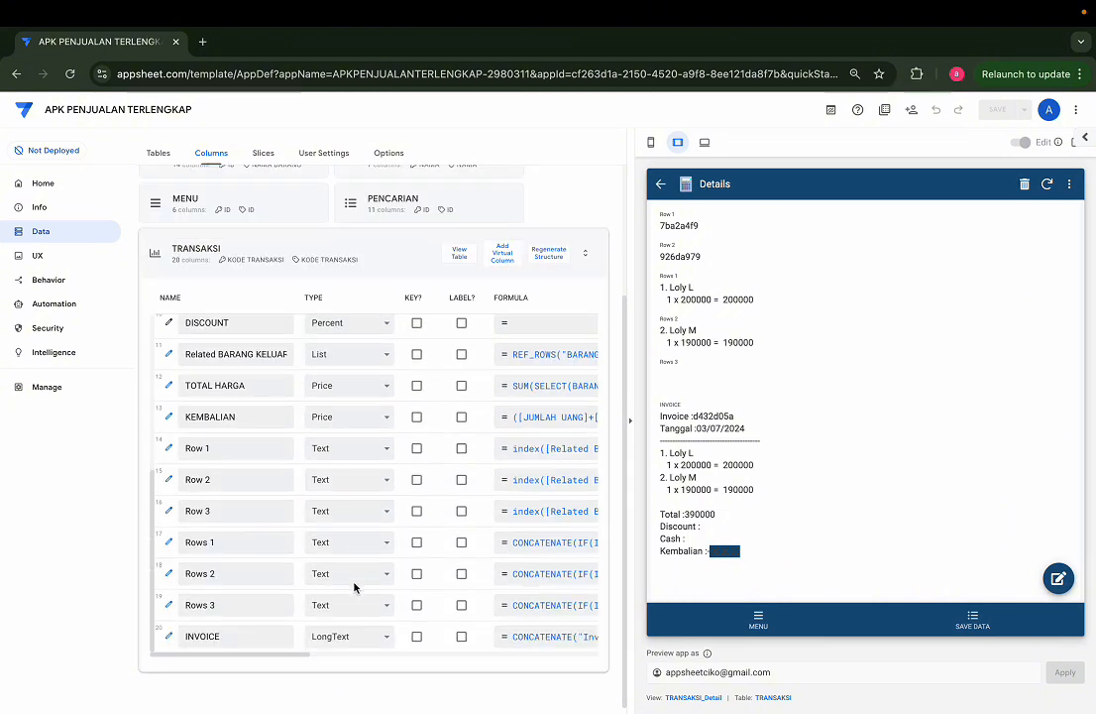
left_click(533, 637)
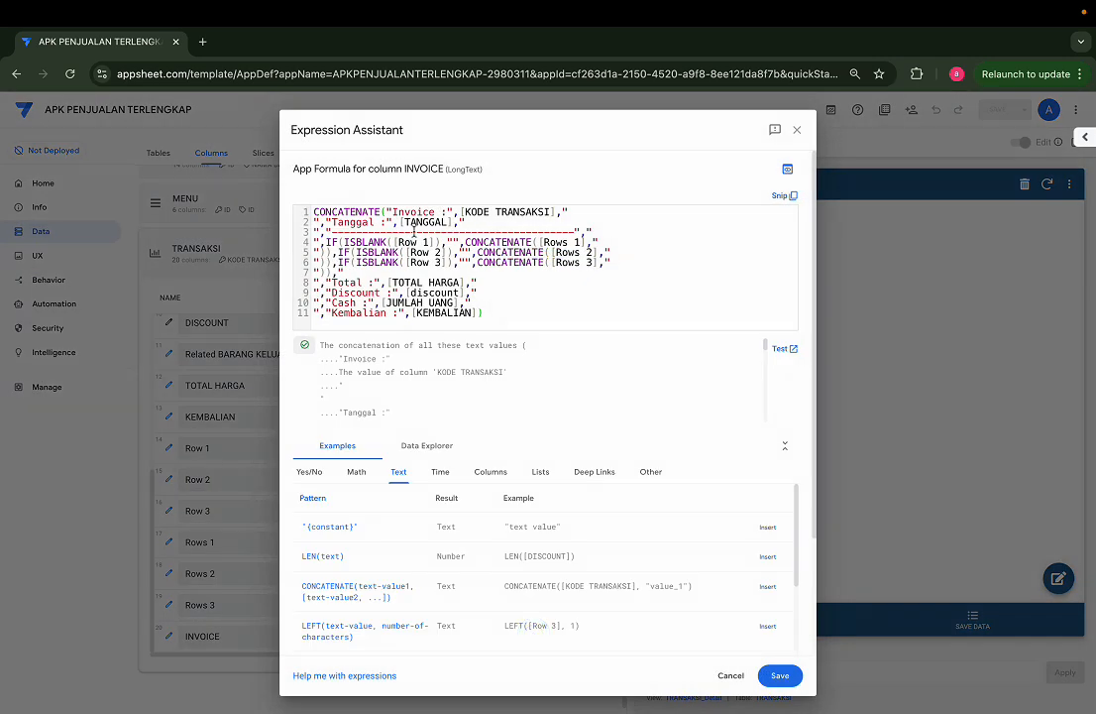
left_click(498, 311)
left_click(798, 131)
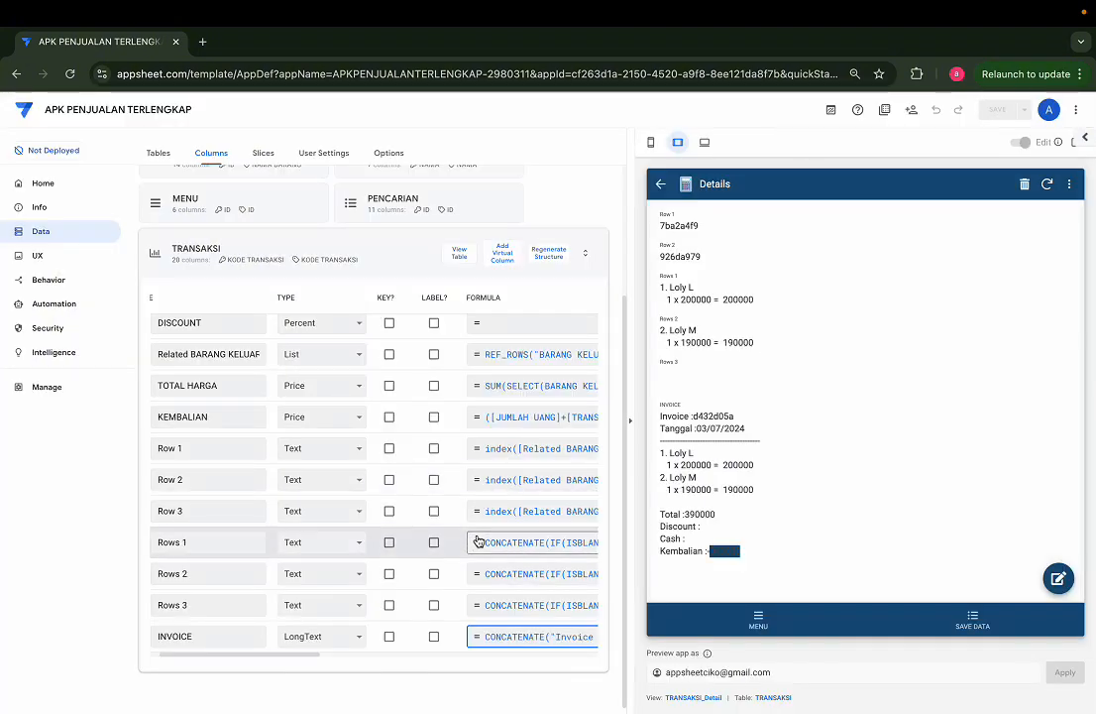
Step: Wrap the TOTAL lookup in the Rows 1 formula as TEXT(LOOKUP([Row 1],"BARANG KELUAR","ID","TOTAL")) and save the expression
left_click(478, 541)
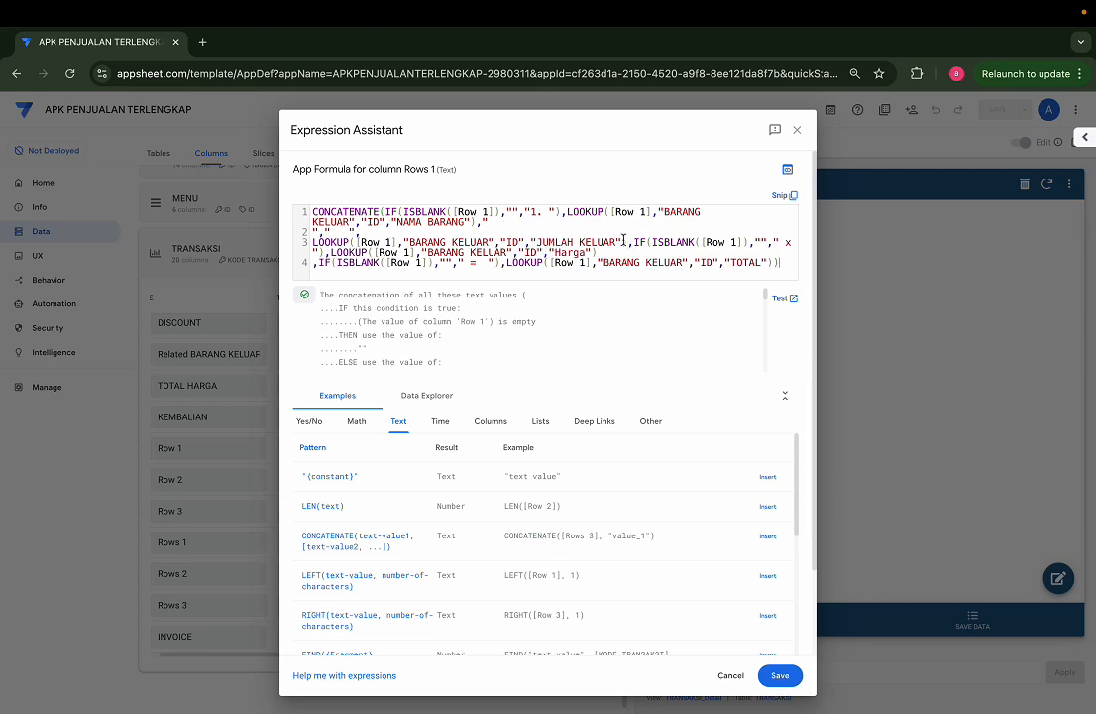
left_click_drag(592, 251, 327, 253)
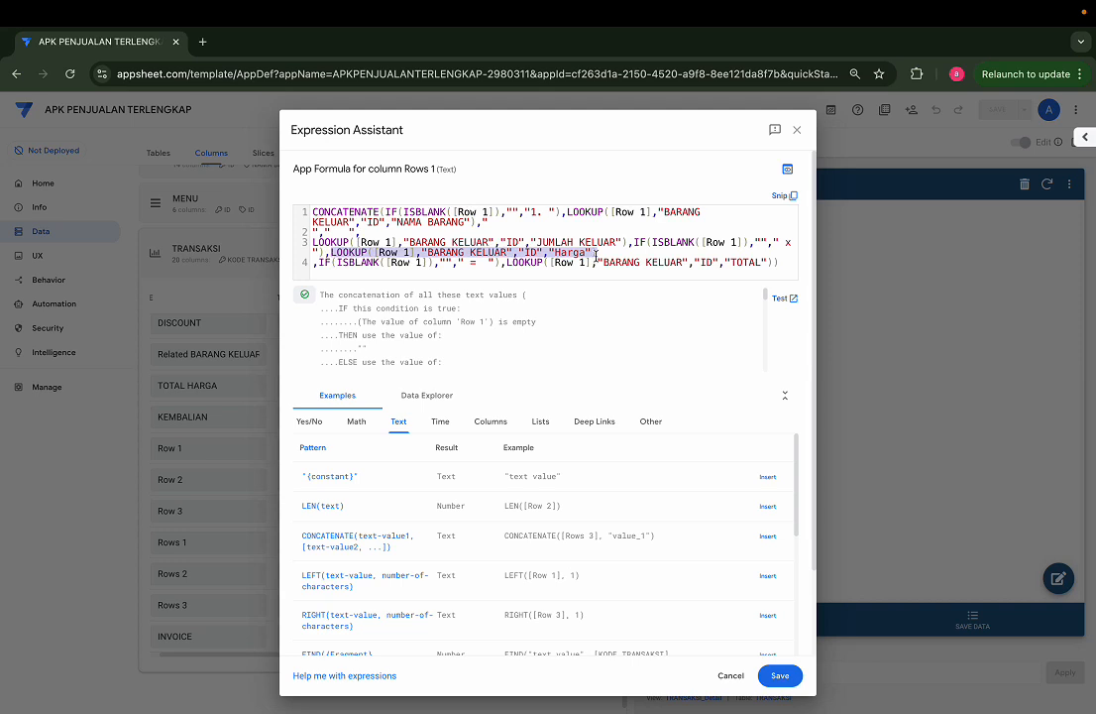
left_click(731, 270)
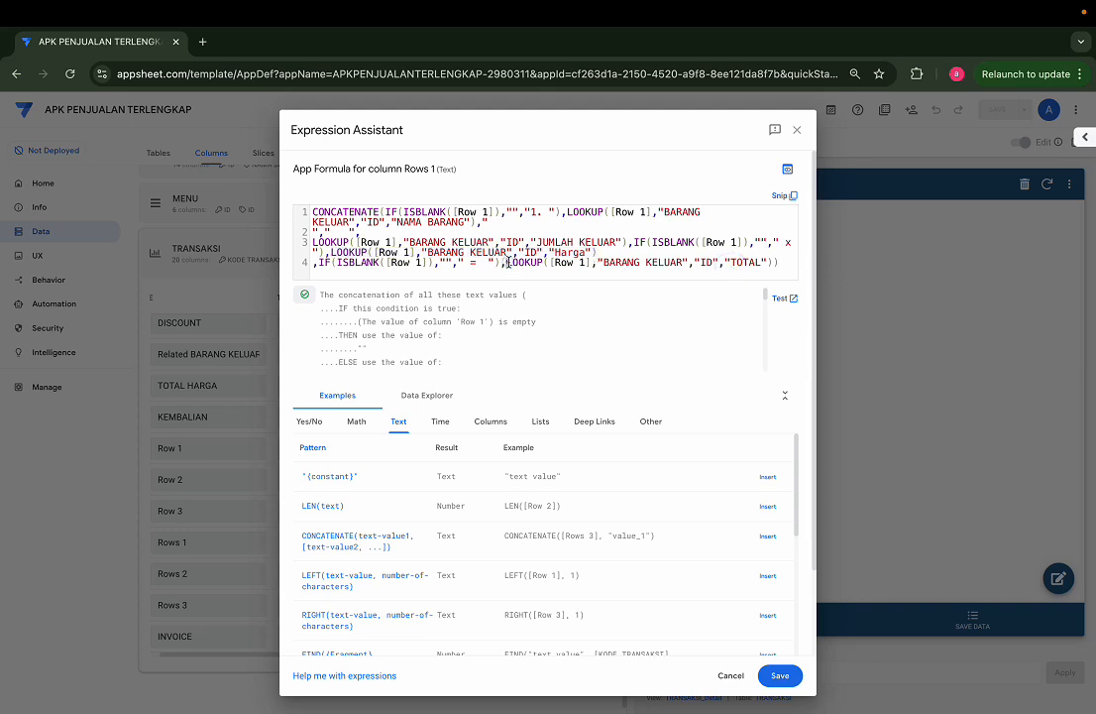
left_click_drag(508, 262, 770, 262)
key("ctrl+c")
key("BackSpace")
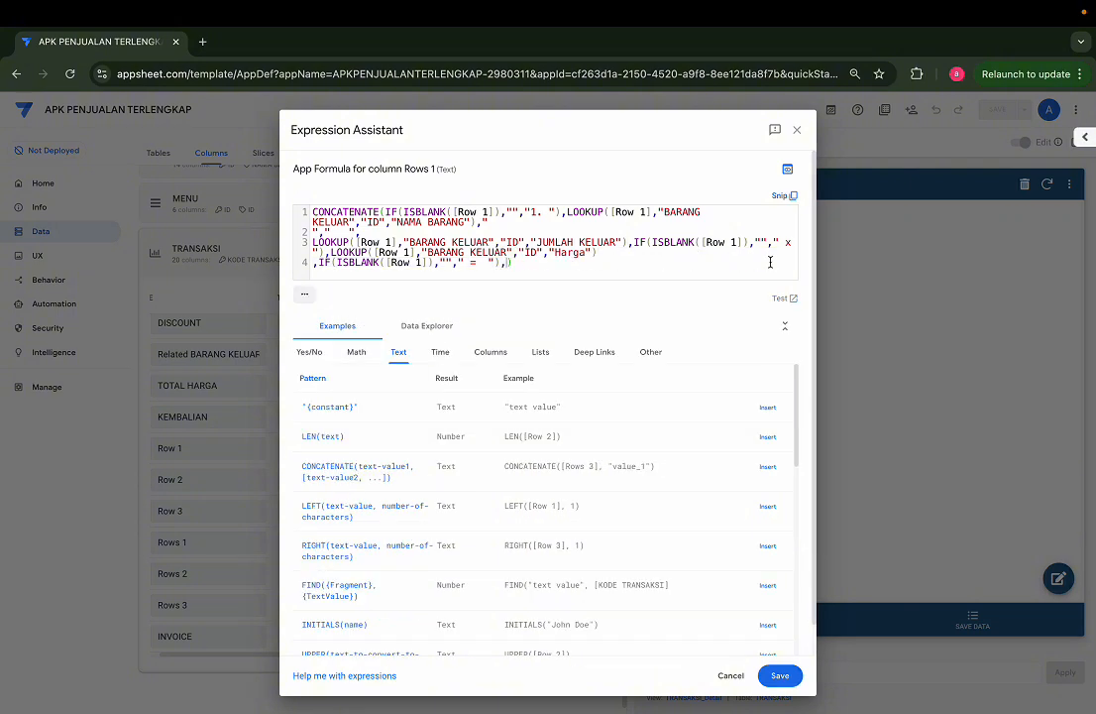
type("te")
key("Return")
key("ctrl+v")
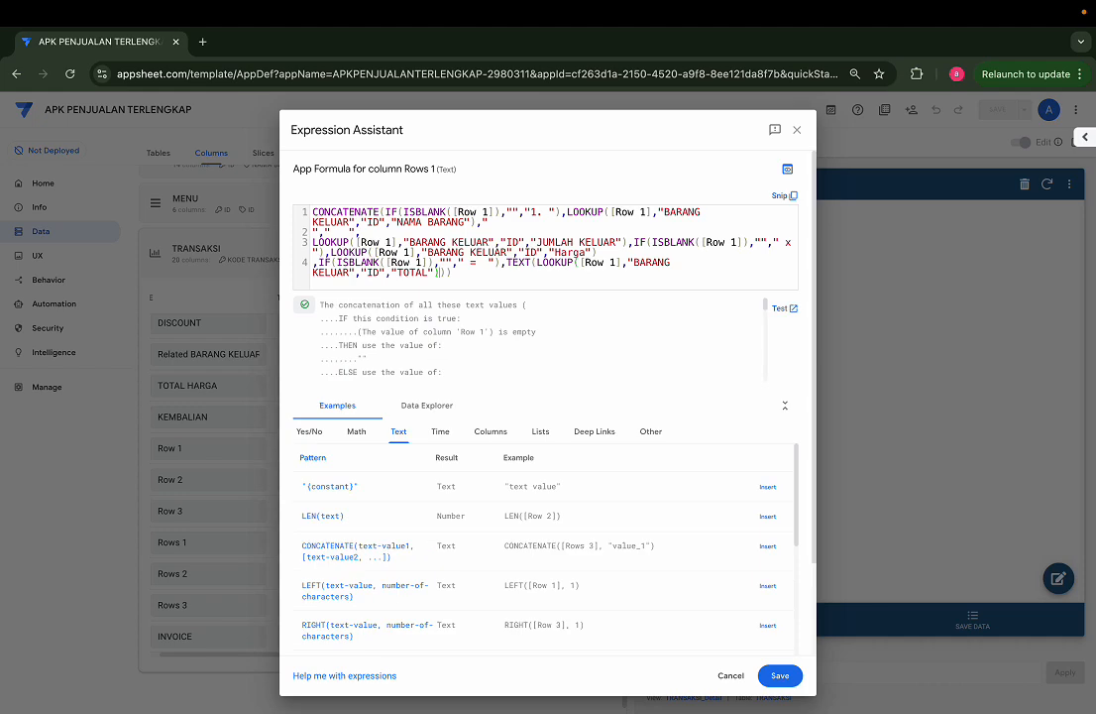
left_click(780, 675)
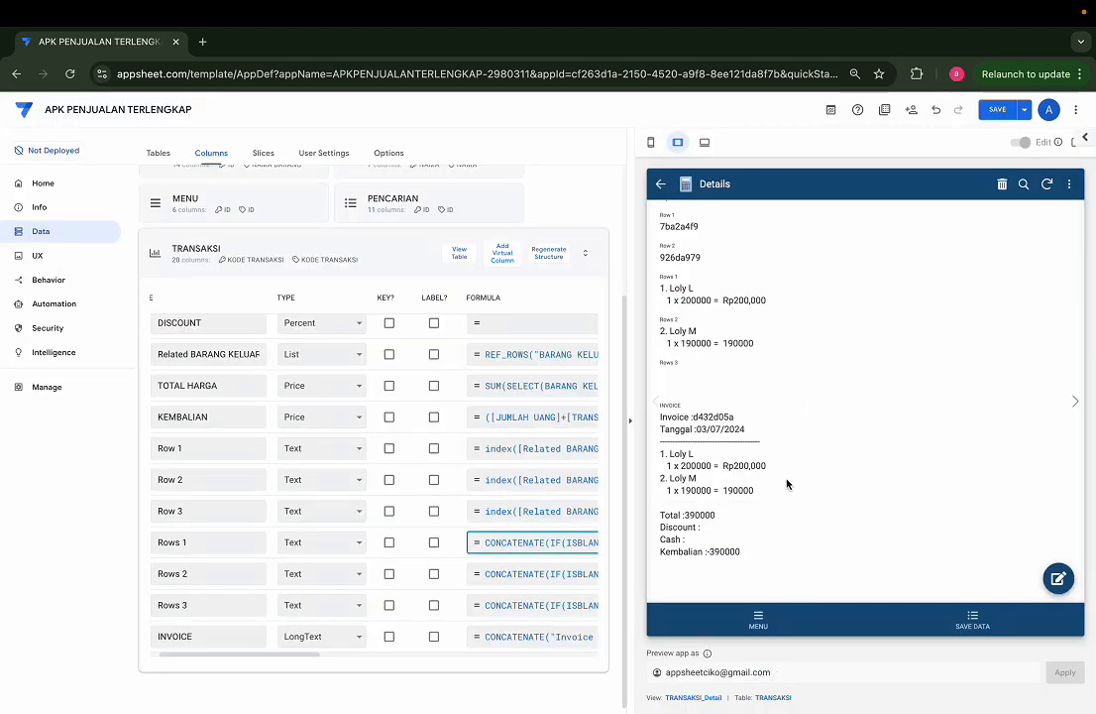
Step: Check the first item's total format in the preview's Rows 1 and INVOICE fields
scroll(787, 483, "up", 5)
scroll(707, 423, "up", 1)
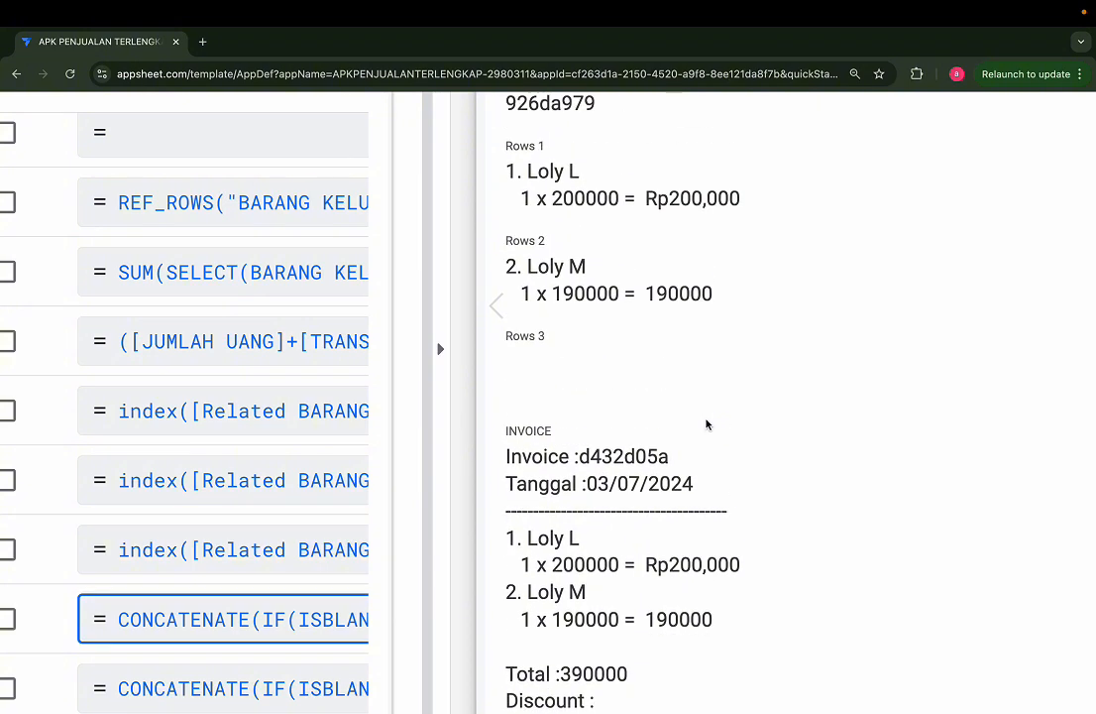
left_click_drag(646, 216, 741, 215)
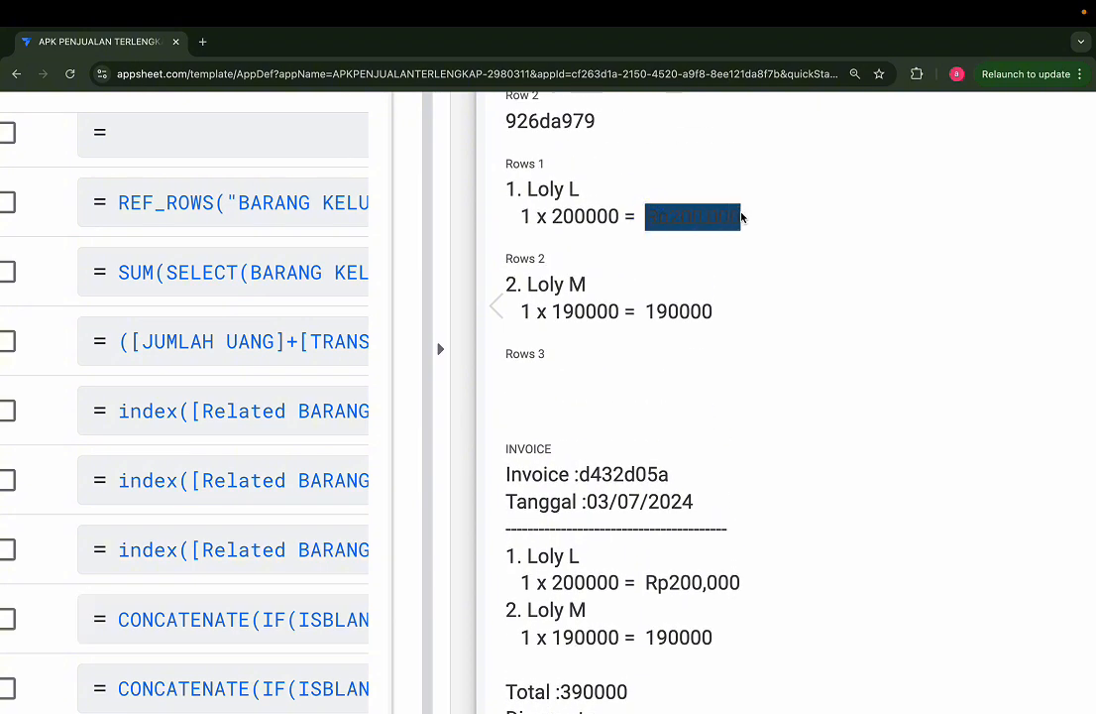
scroll(717, 486, "down", 3)
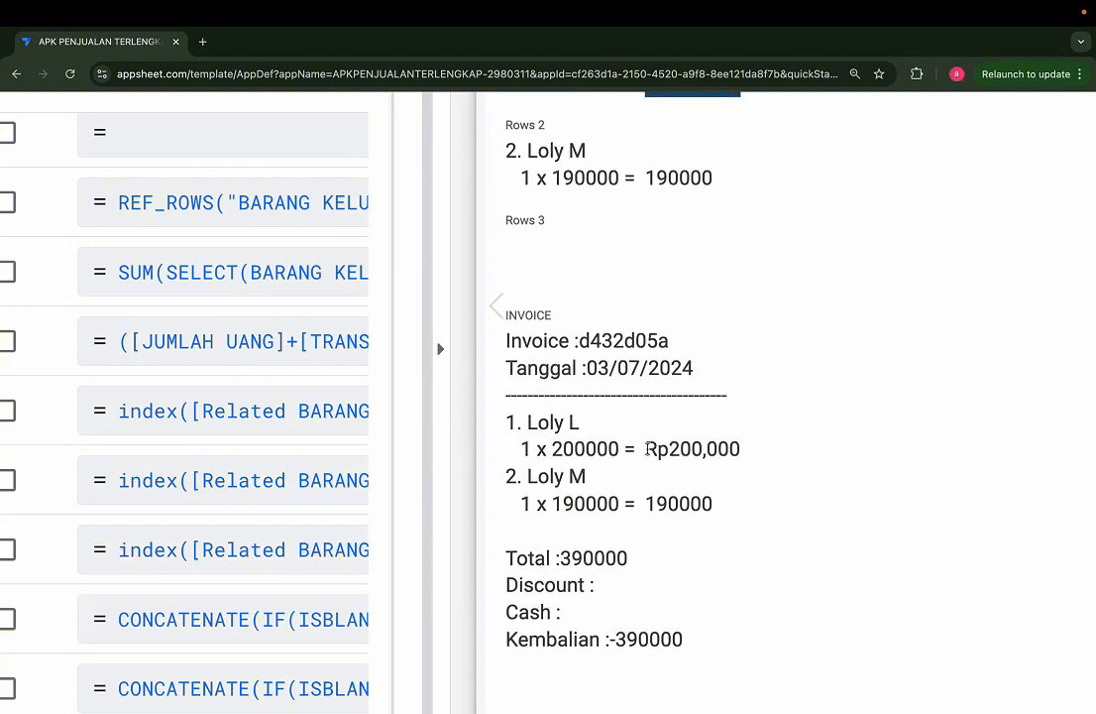
Step: Compare the total formats of the first and second items in the preview's INVOICE field
left_click_drag(646, 449, 758, 448)
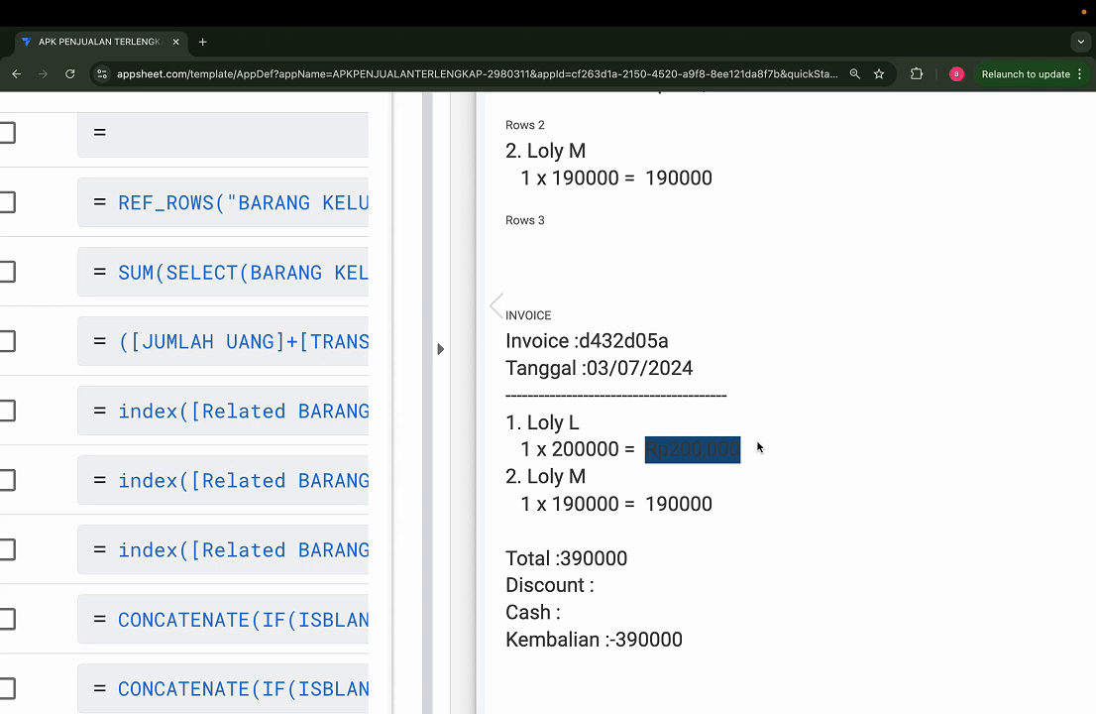
left_click(708, 413)
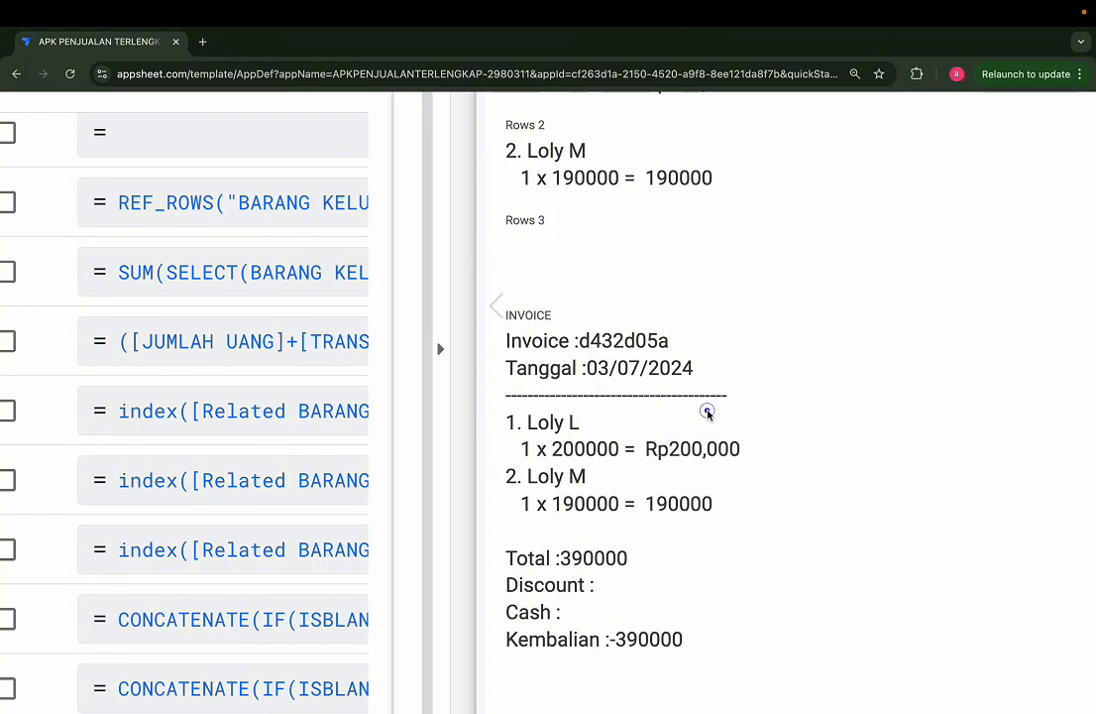
scroll(708, 414, "up", 3)
scroll(630, 322, "down", 1)
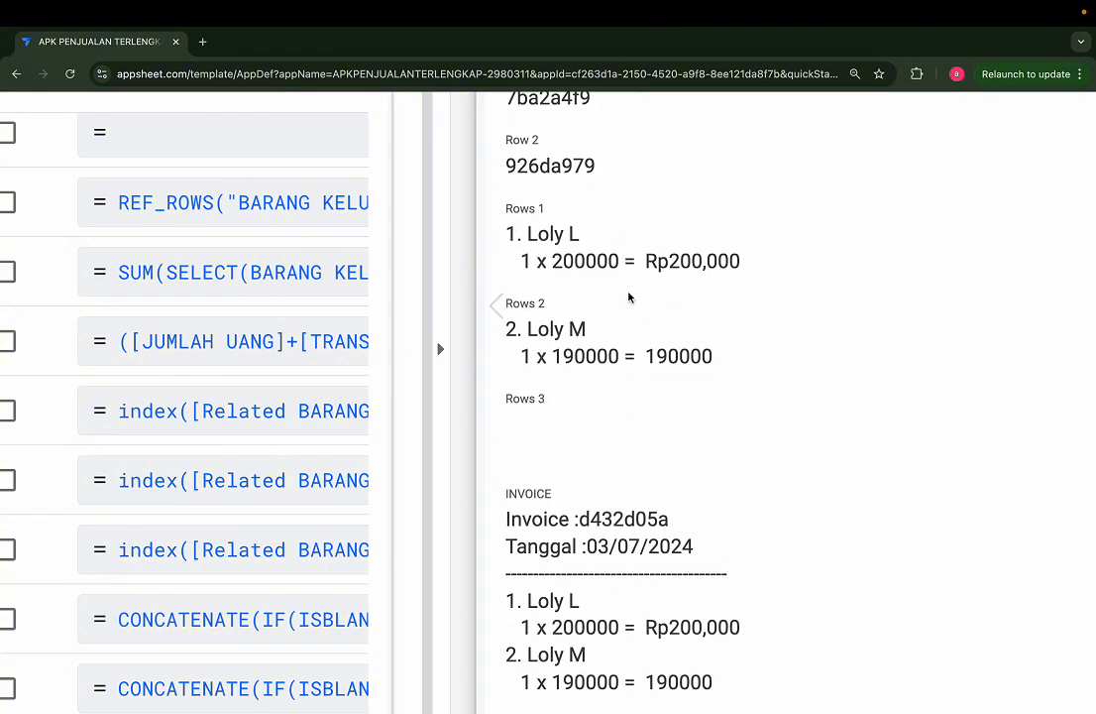
Step: In the TRANSAKSI table's Rows 1 formula, enclose TEXT(LOOKUP([Row 1],"BARANG KELUAR","ID","TOTAL")) in a SUBSTITUTE() function
key("ctrl+minus")
key("ctrl+minus")
scroll(306, 453, "left", 2)
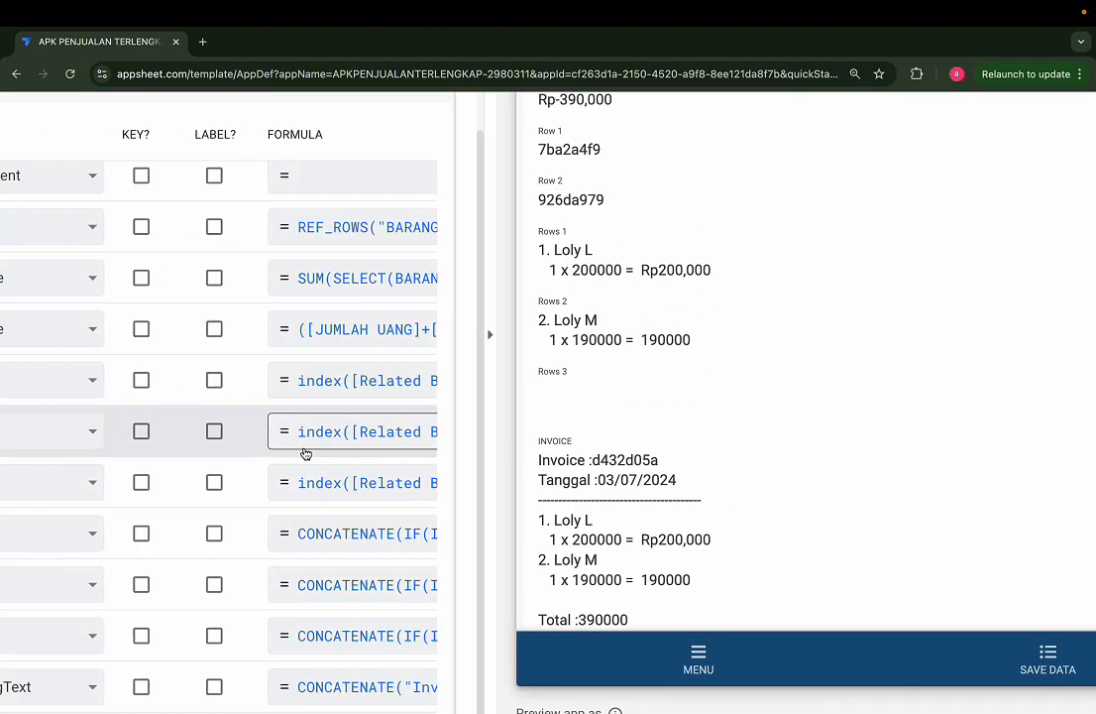
scroll(307, 453, "down", 5)
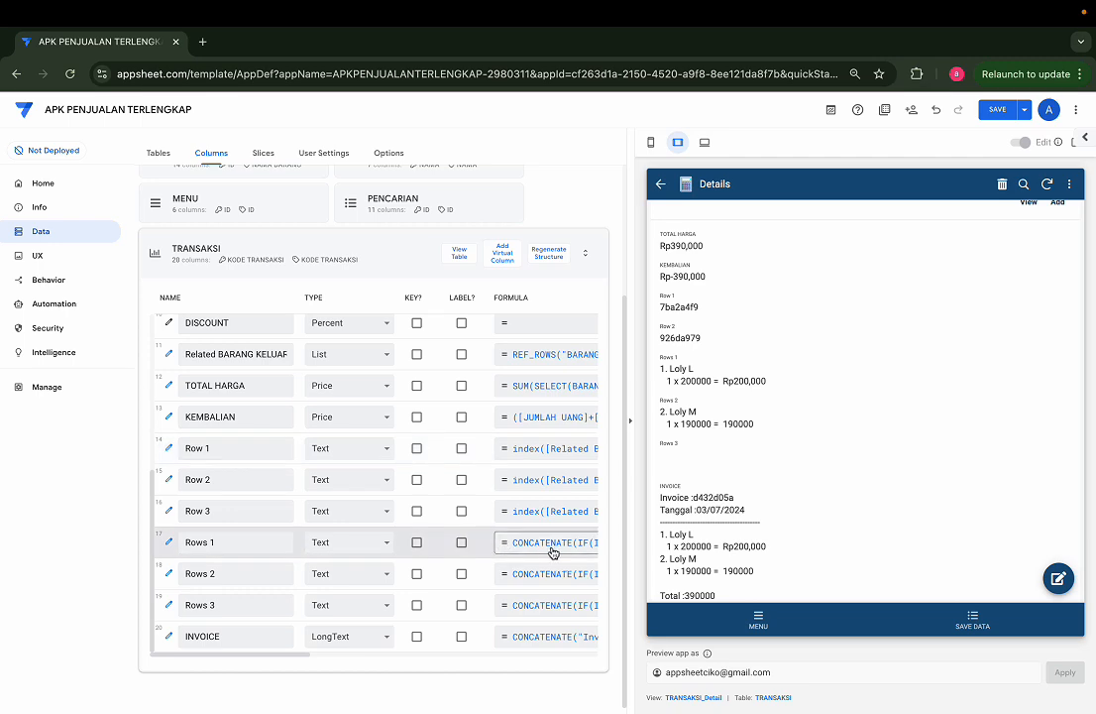
left_click(552, 552)
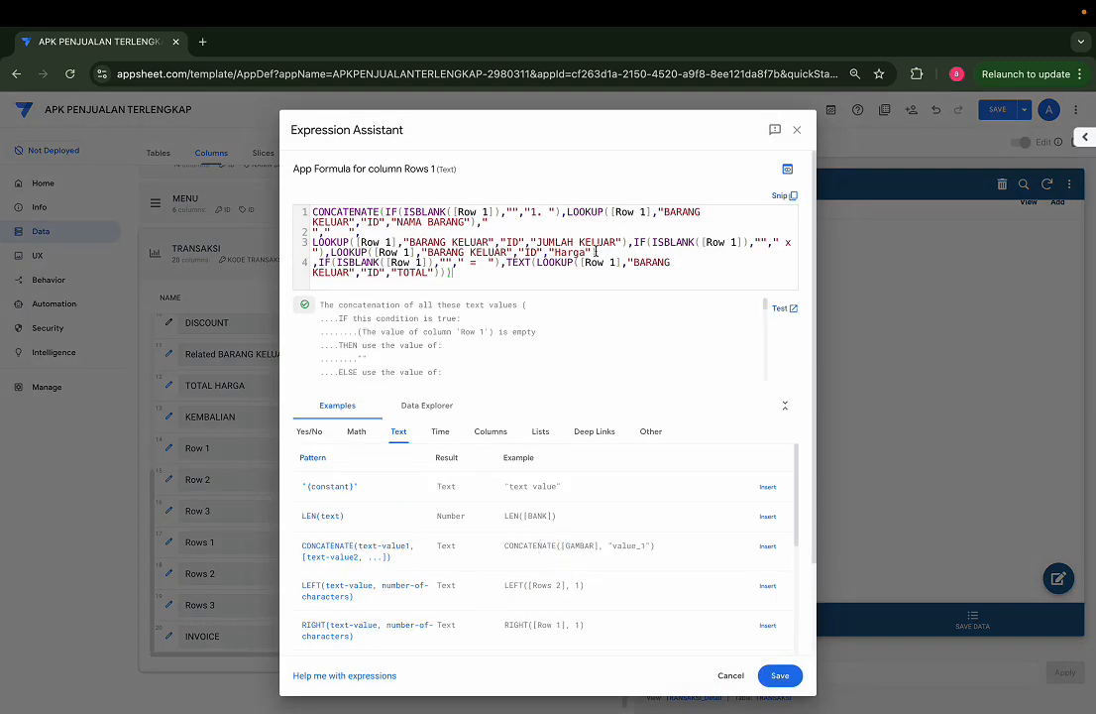
left_click_drag(506, 261, 399, 262)
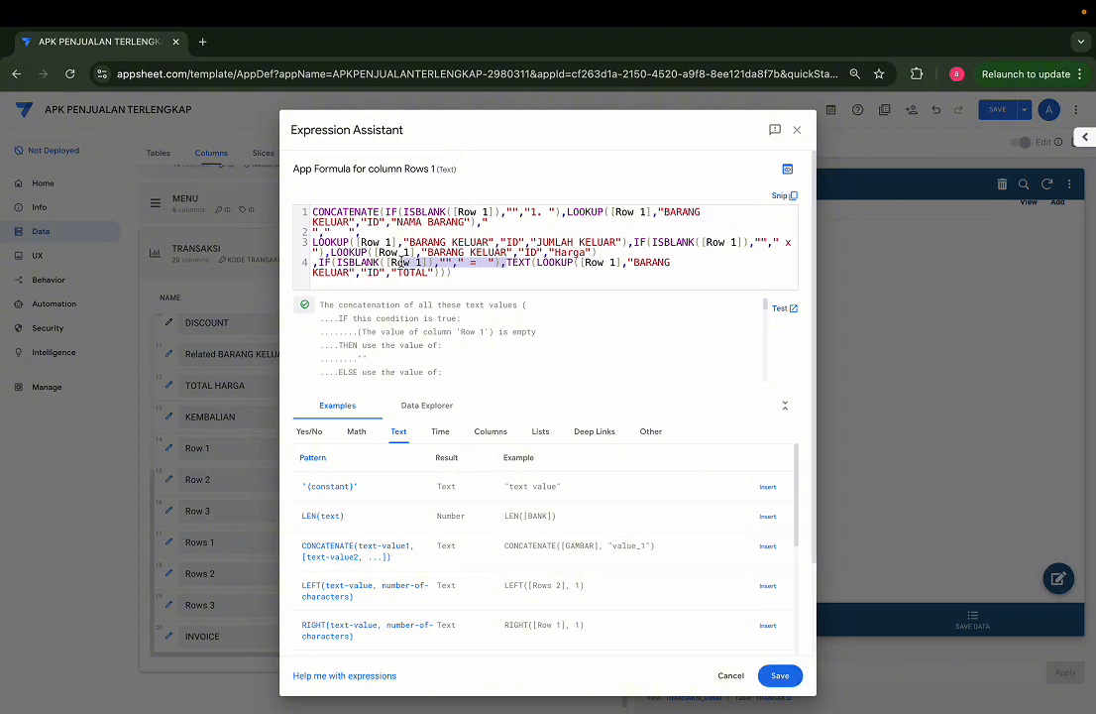
left_click(583, 268)
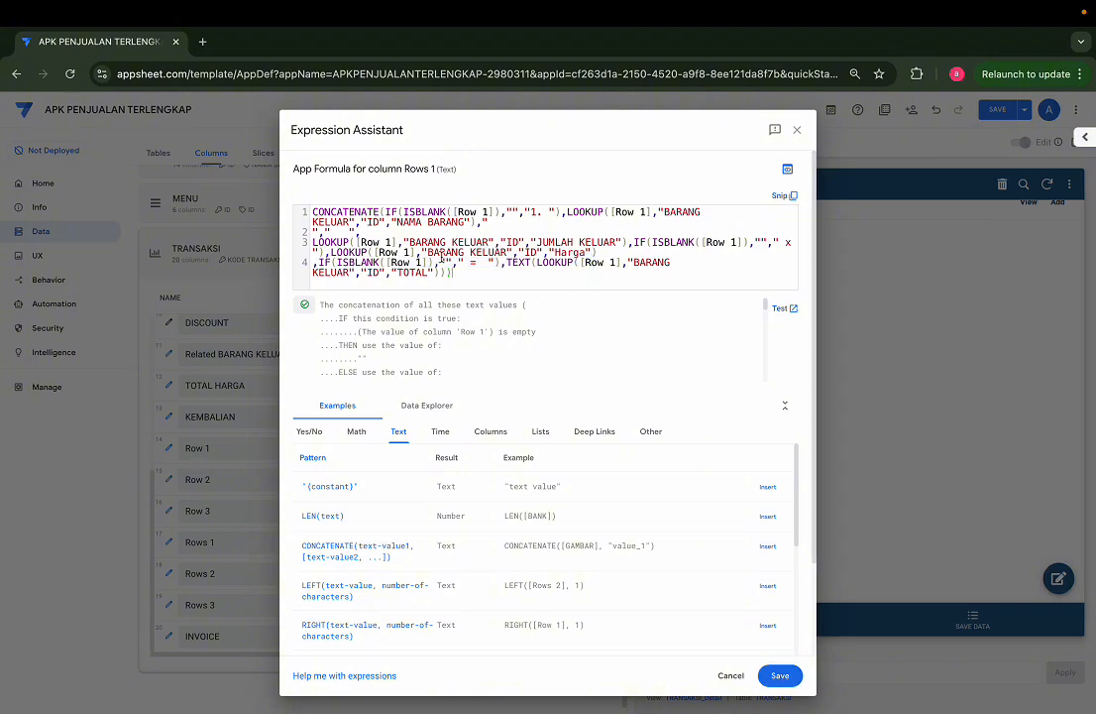
scroll(400, 264, "up", 1)
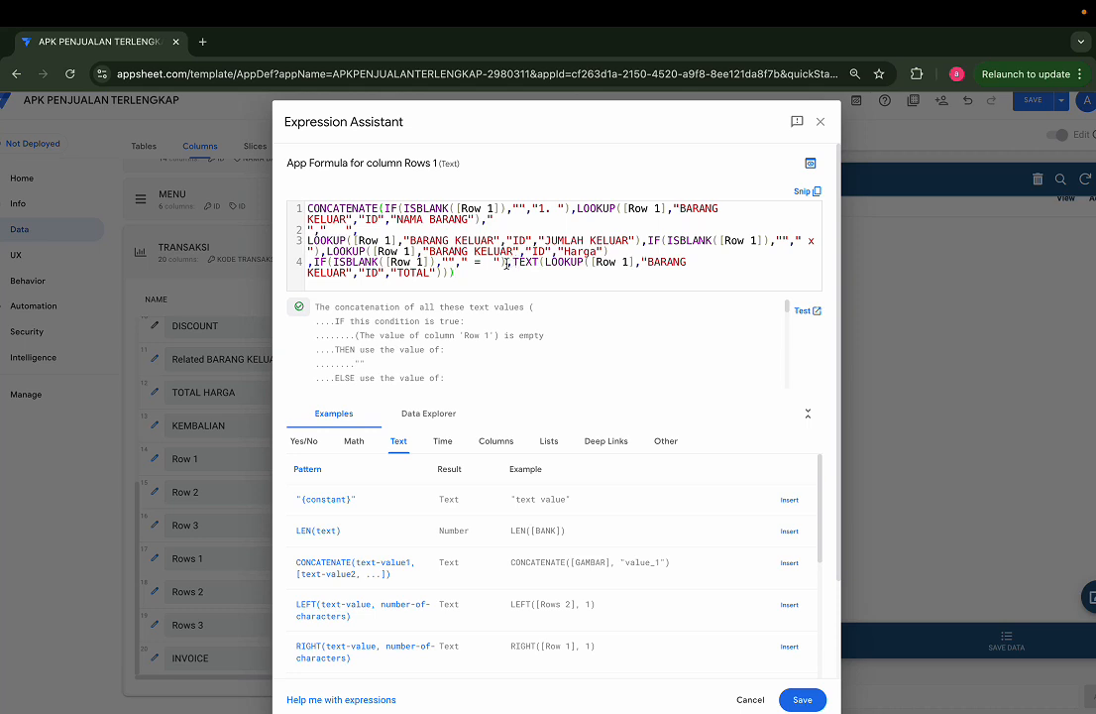
left_click_drag(513, 262, 445, 271)
key("ctrl+c")
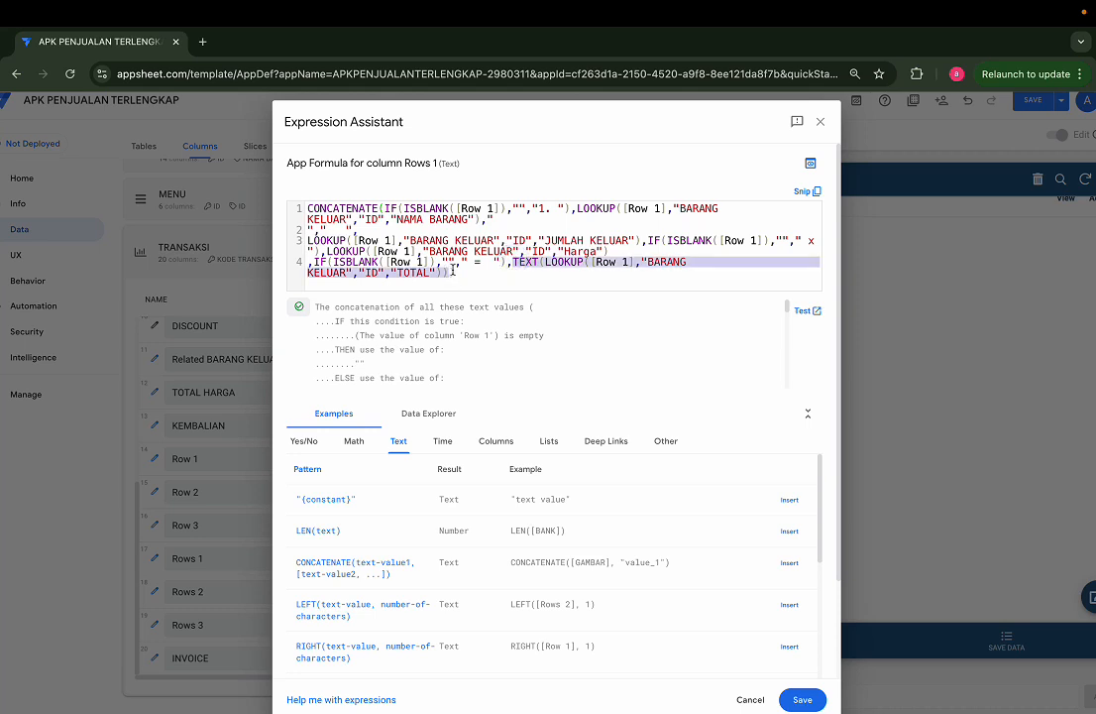
type("SUBSTITUTE(")
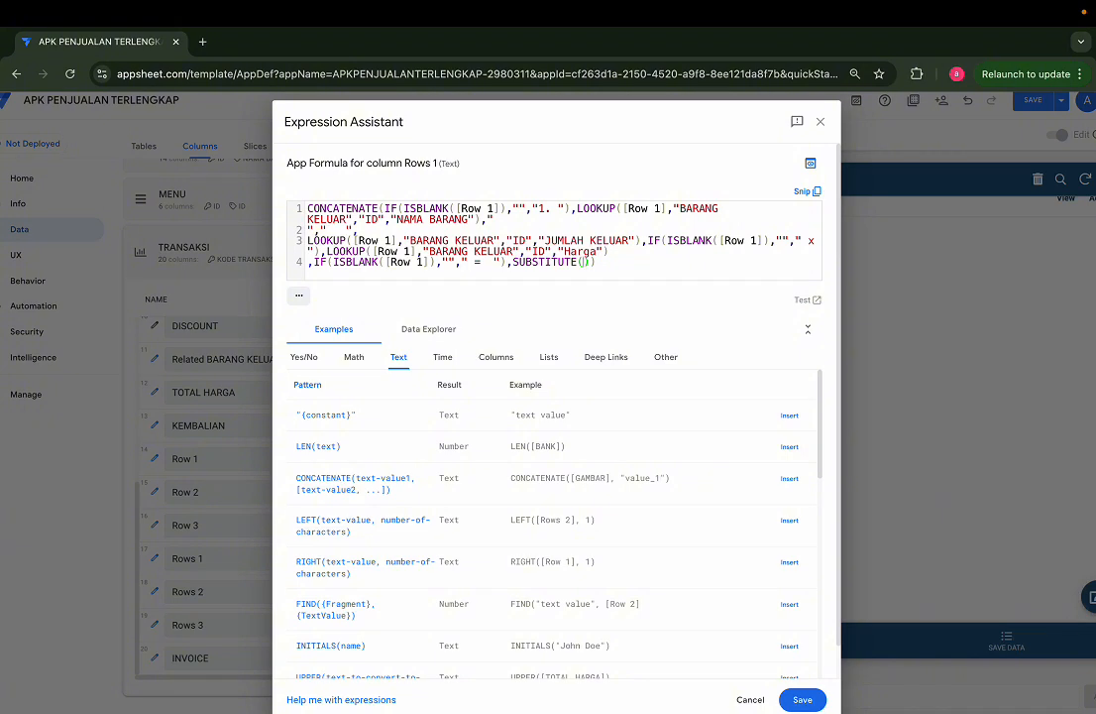
key("ctrl+v")
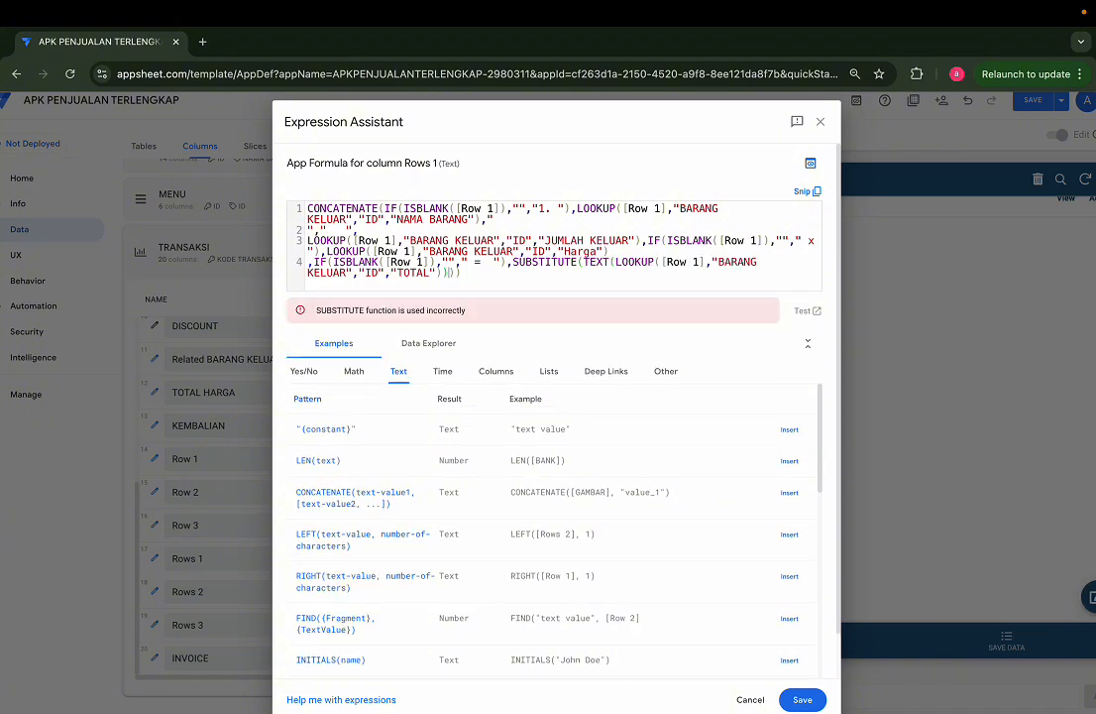
Step: Complete the TOTAL SUBSTITUTE function with the arguments "Rp" and "" and save the expression
type(",\"\"")
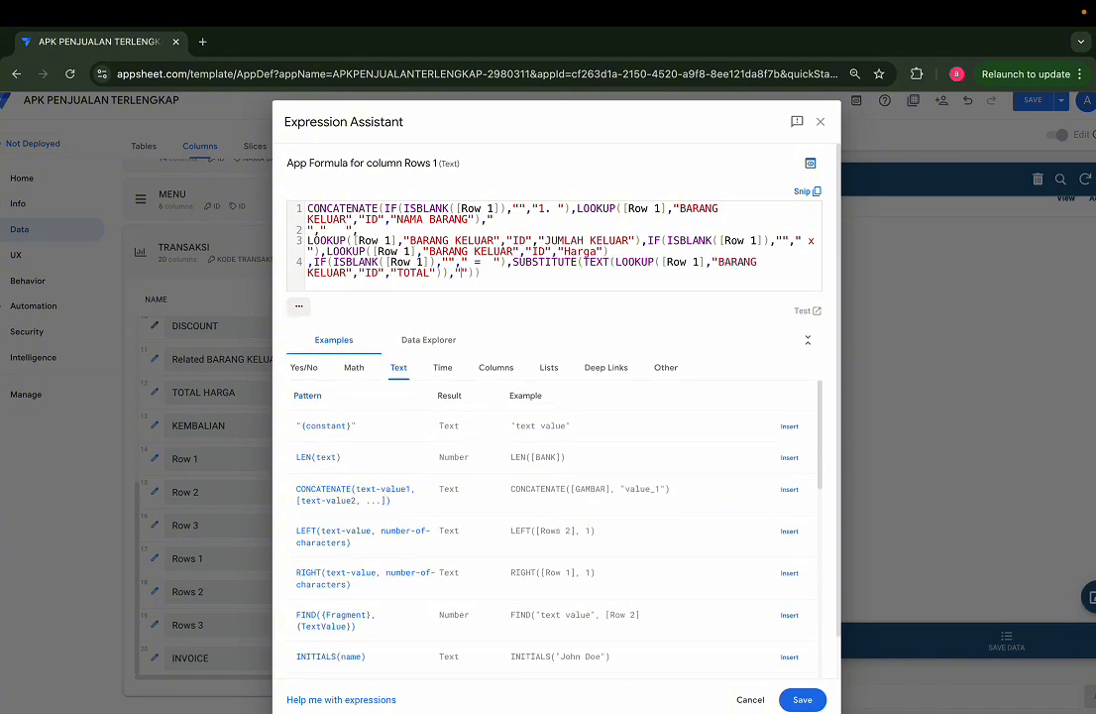
type("rp")
key("BackSpace")
key("BackSpace")
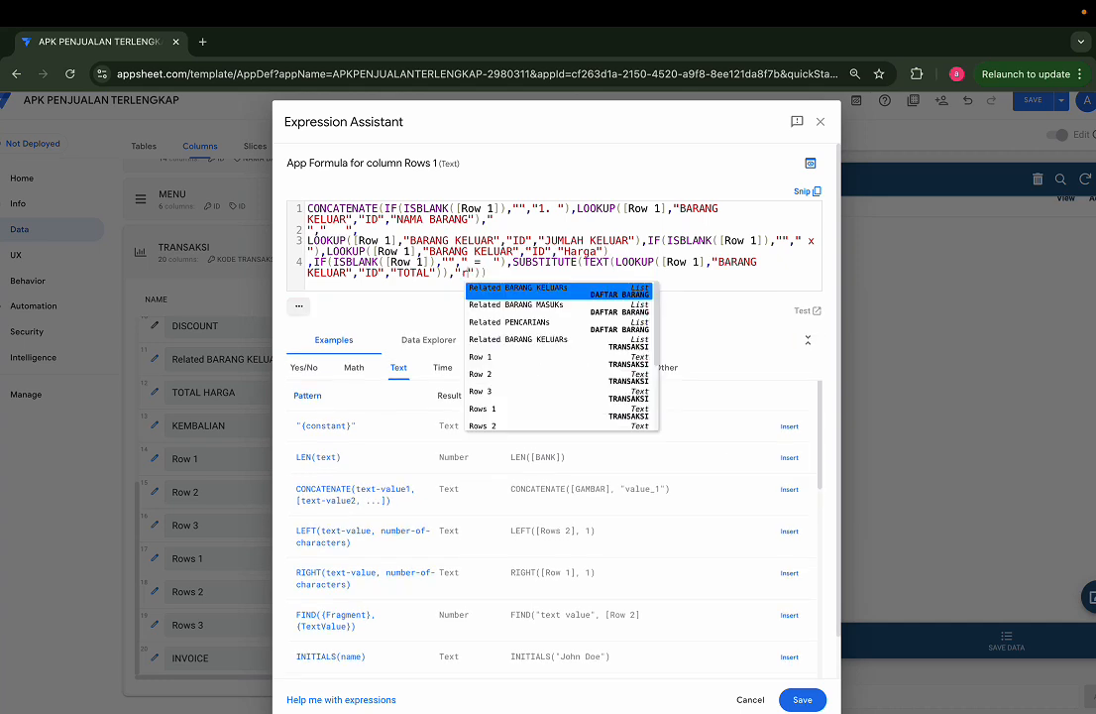
type("Rp\"")
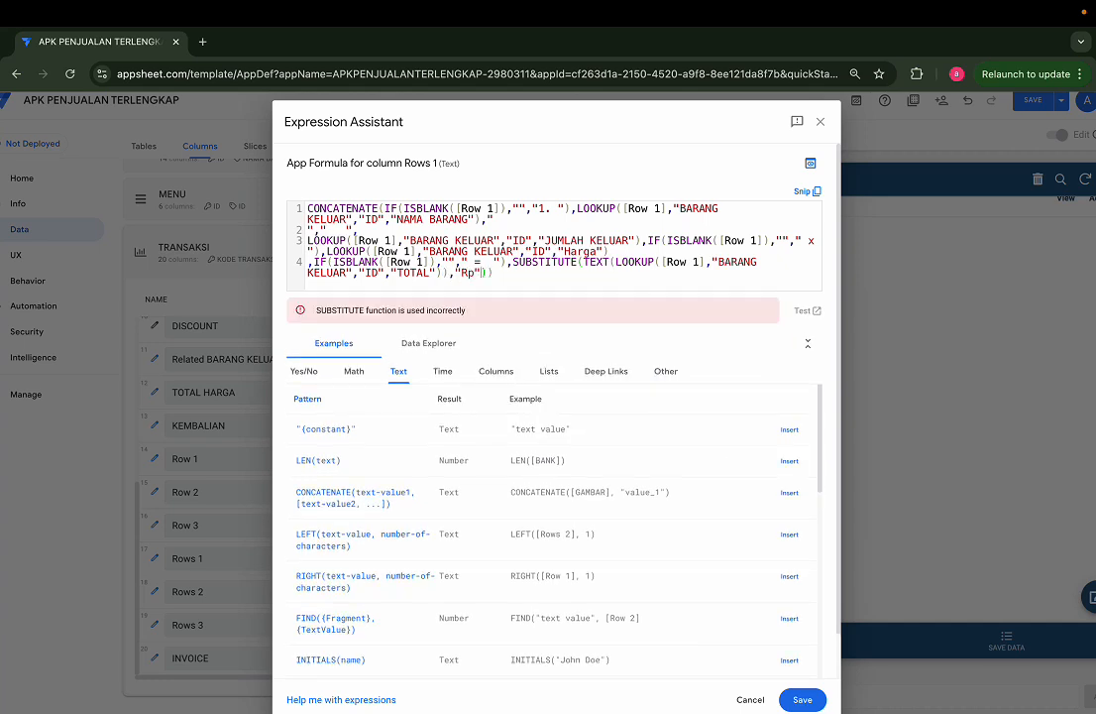
type(",\"\"")
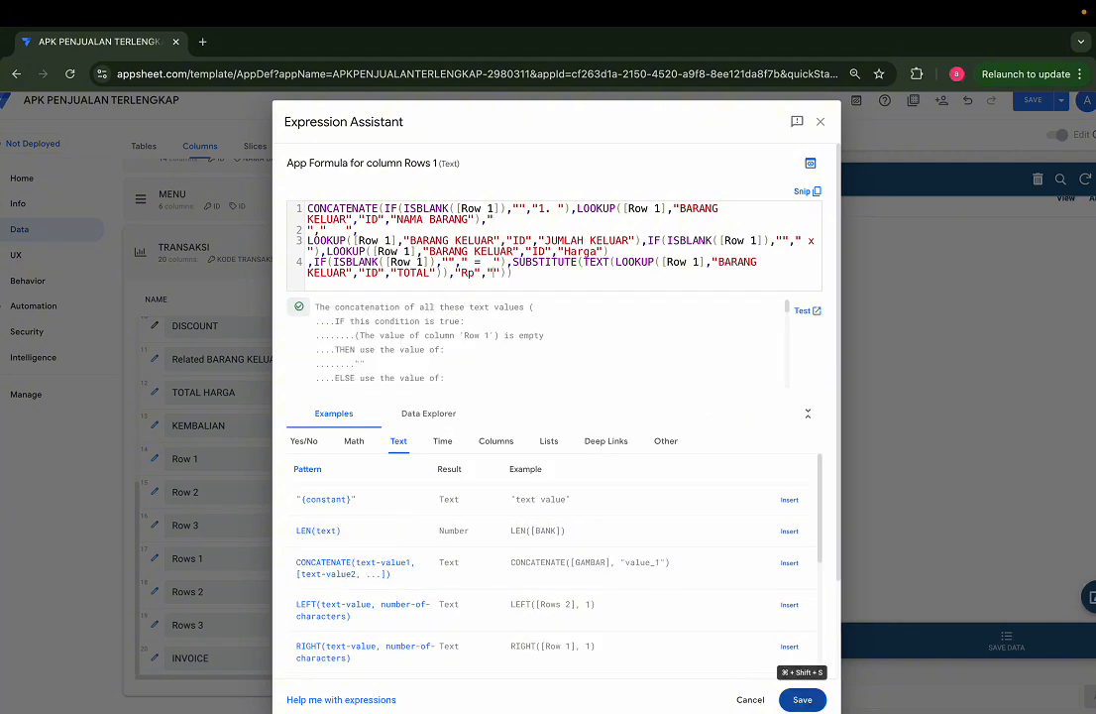
left_click(803, 699)
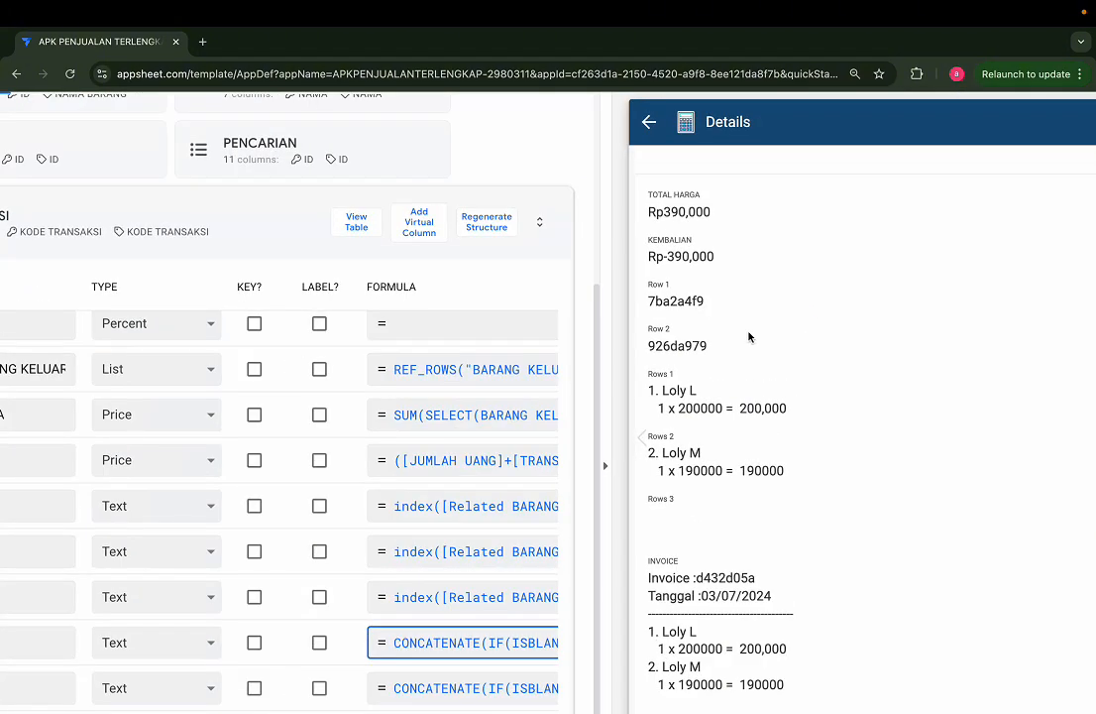
Step: Check the first item's total in the preview, and reopen the Rows 1 formula to review its SUBSTITUTE part
scroll(778, 397, "down", 2)
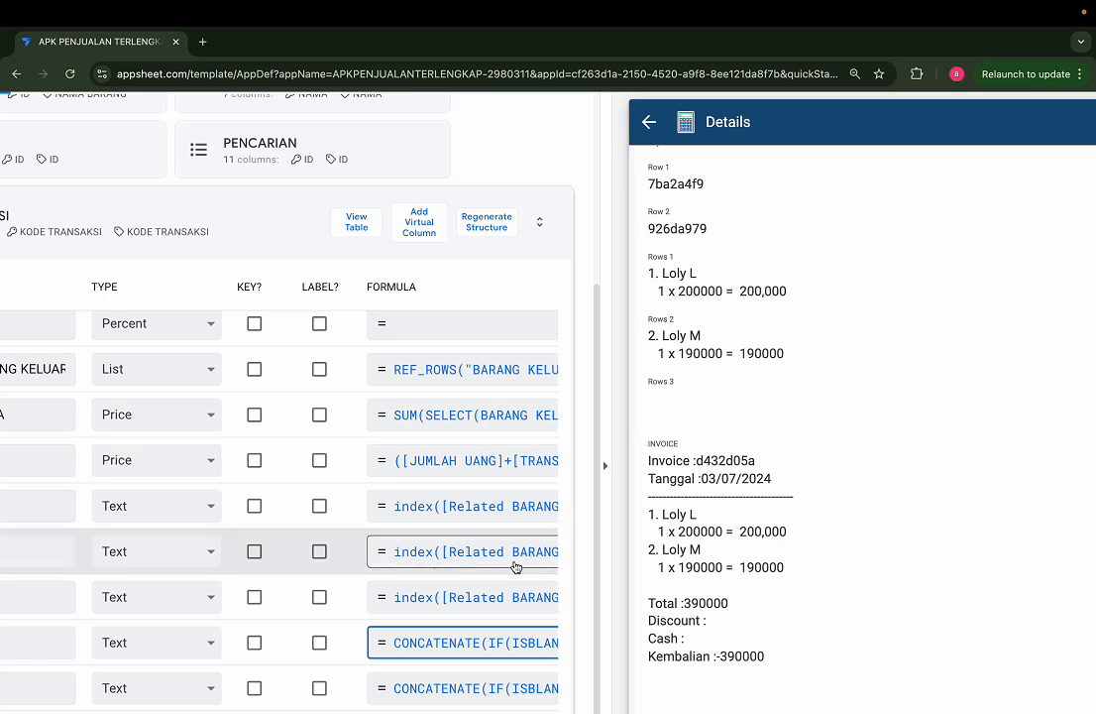
left_click(502, 642)
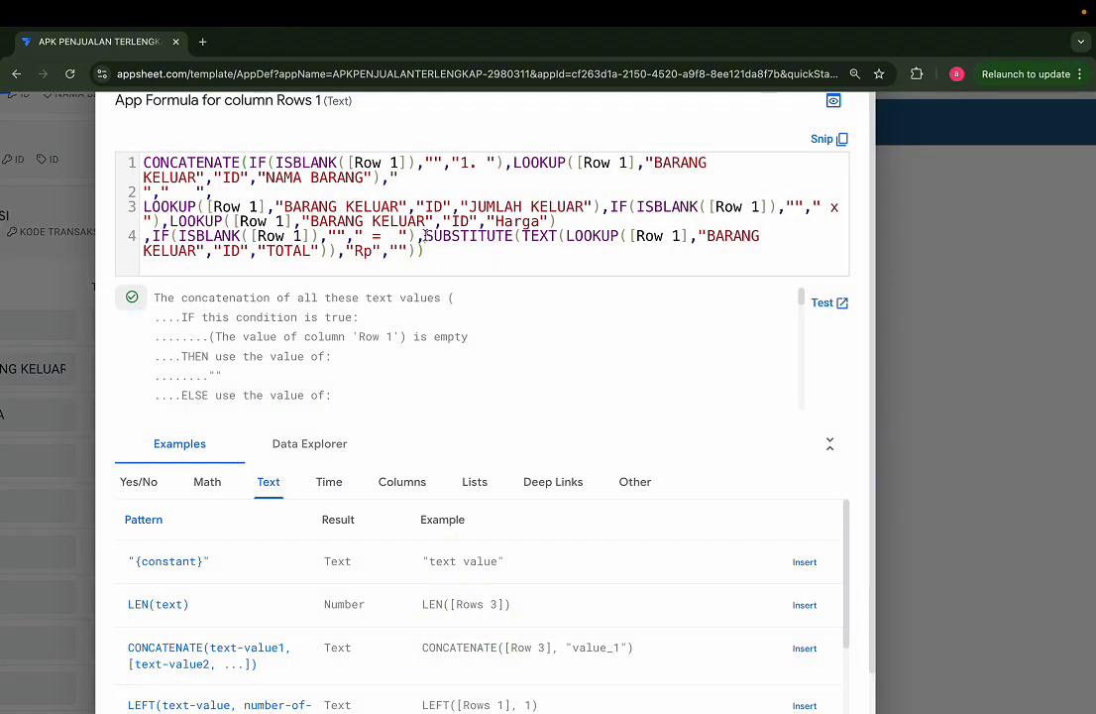
scroll(425, 235, "down", 1)
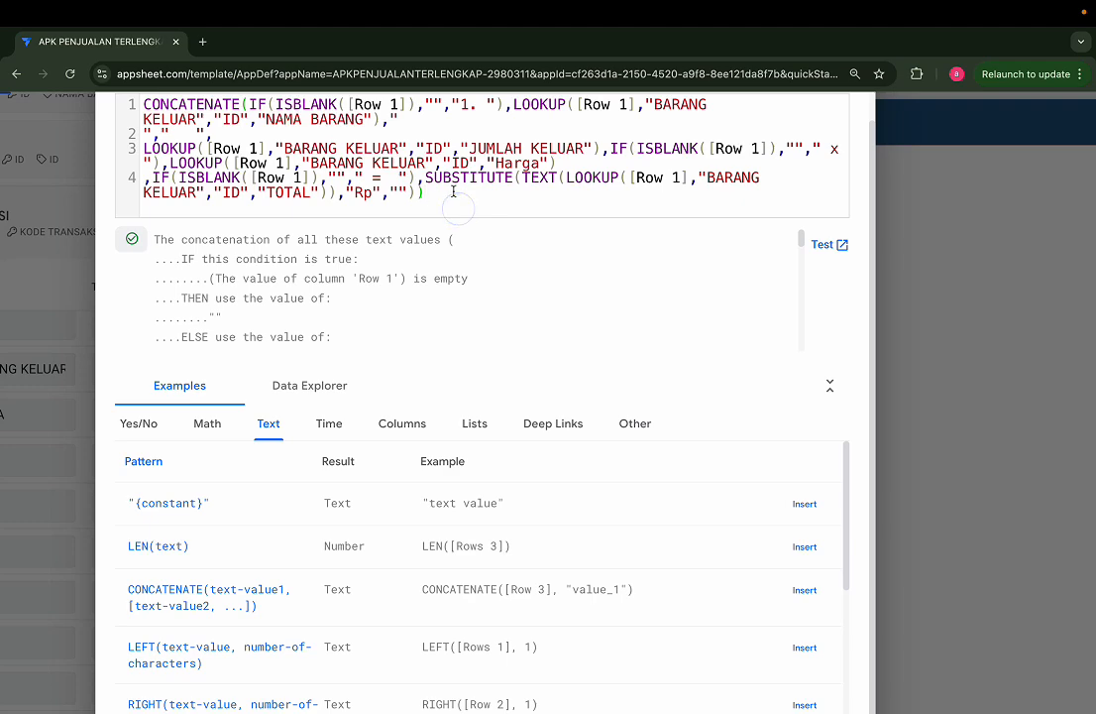
scroll(453, 198, "down", 1)
scroll(453, 189, "up", 2)
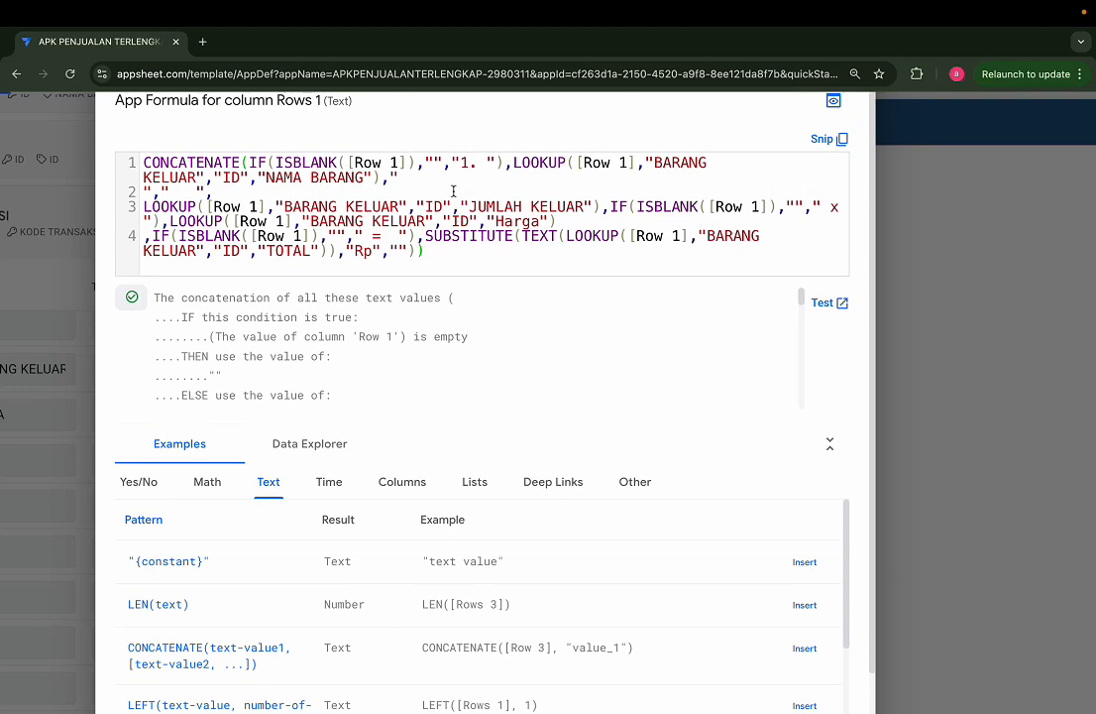
left_click(462, 250)
left_click(415, 249)
mouse_move(416, 250)
left_mouse_down()
mouse_move(357, 213)
mouse_move(426, 236)
left_mouse_up()
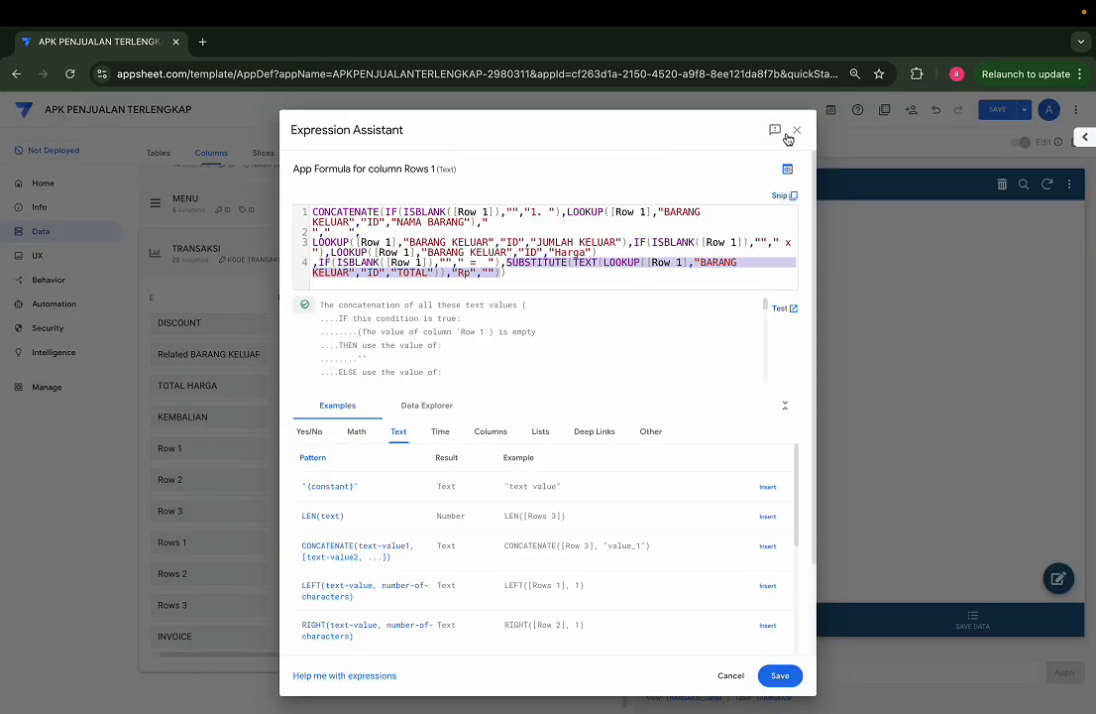
key("ctrl+plus")
key("ctrl+plus")
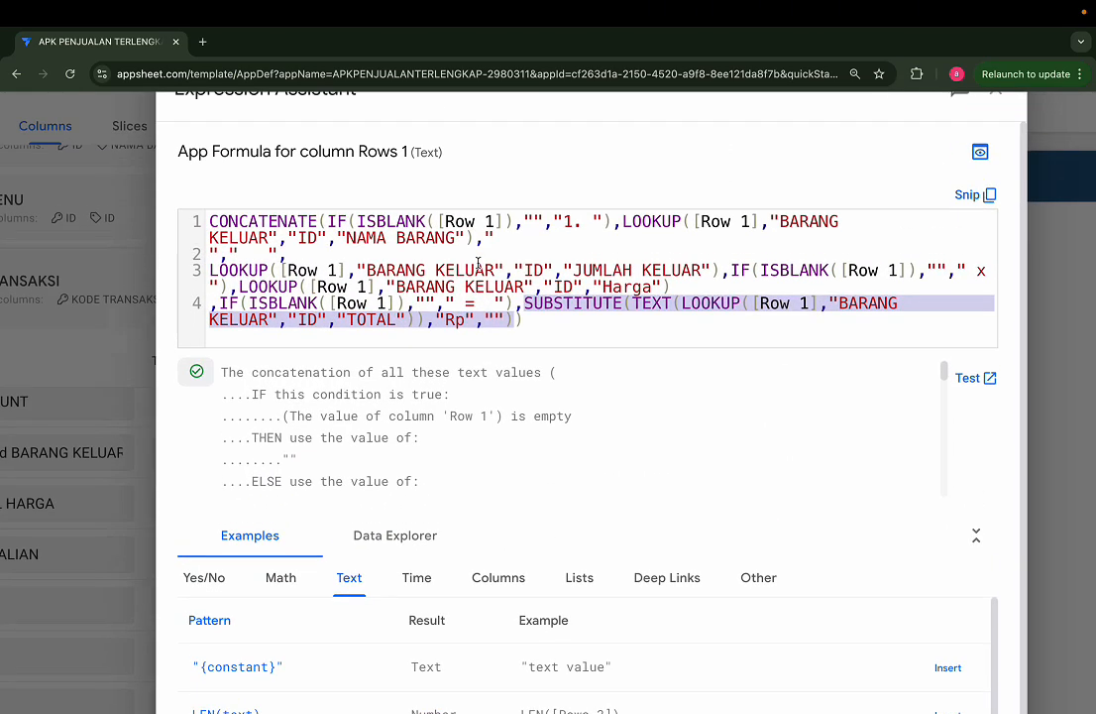
left_click(524, 290)
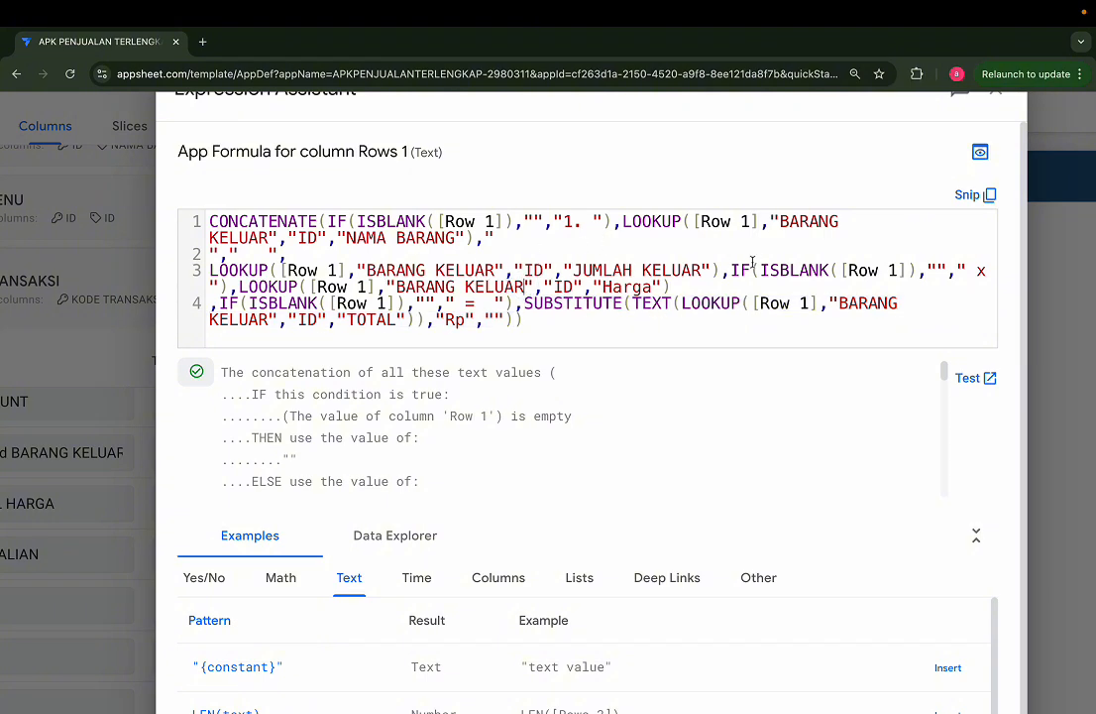
Step: Wrap the Harga lookup in the Rows 1 formula as SUBSTITUTE(TEXT(LOOKUP([Row 1],"BARANG KELUAR","ID","Harga")),"Rp","")
left_click(677, 286)
left_click_drag(677, 285, 240, 291)
key("ctrl+c")
key("BackSpace")
type("sub")
key("Return")
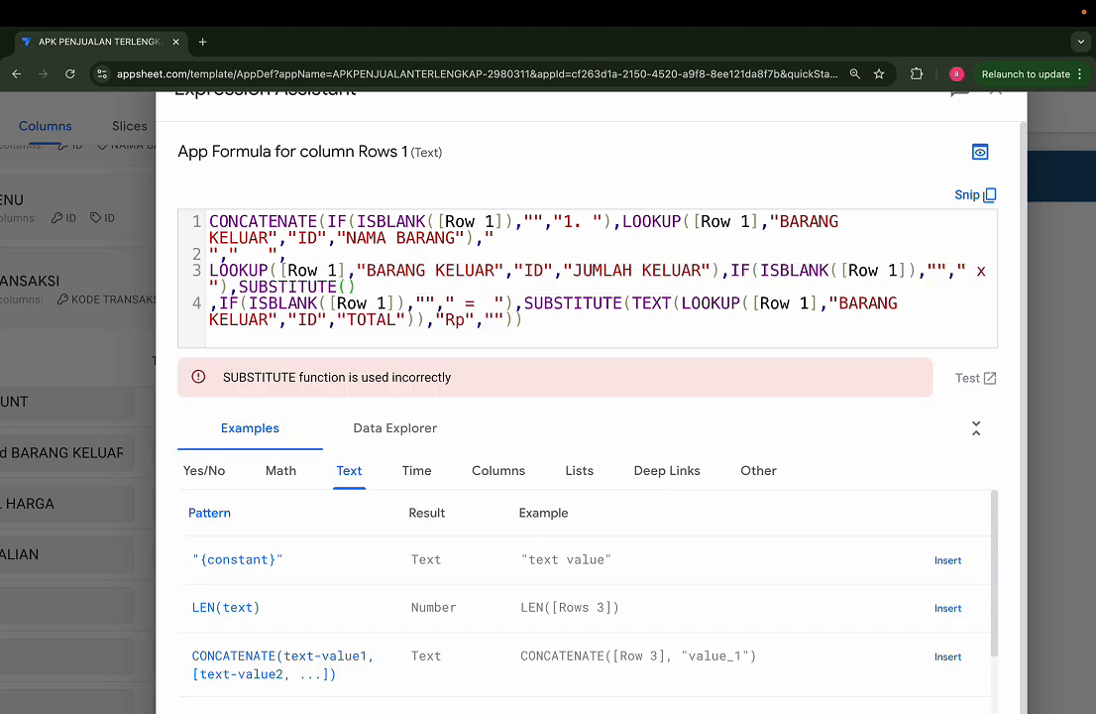
type("tex")
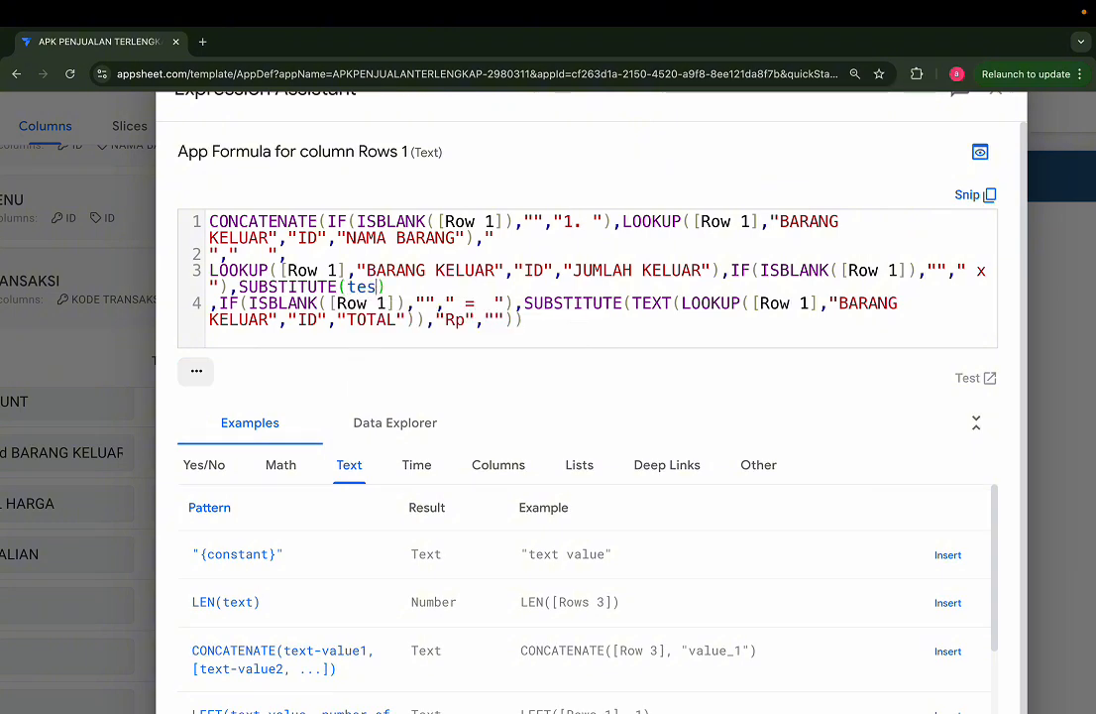
key("Return")
key("ctrl+v")
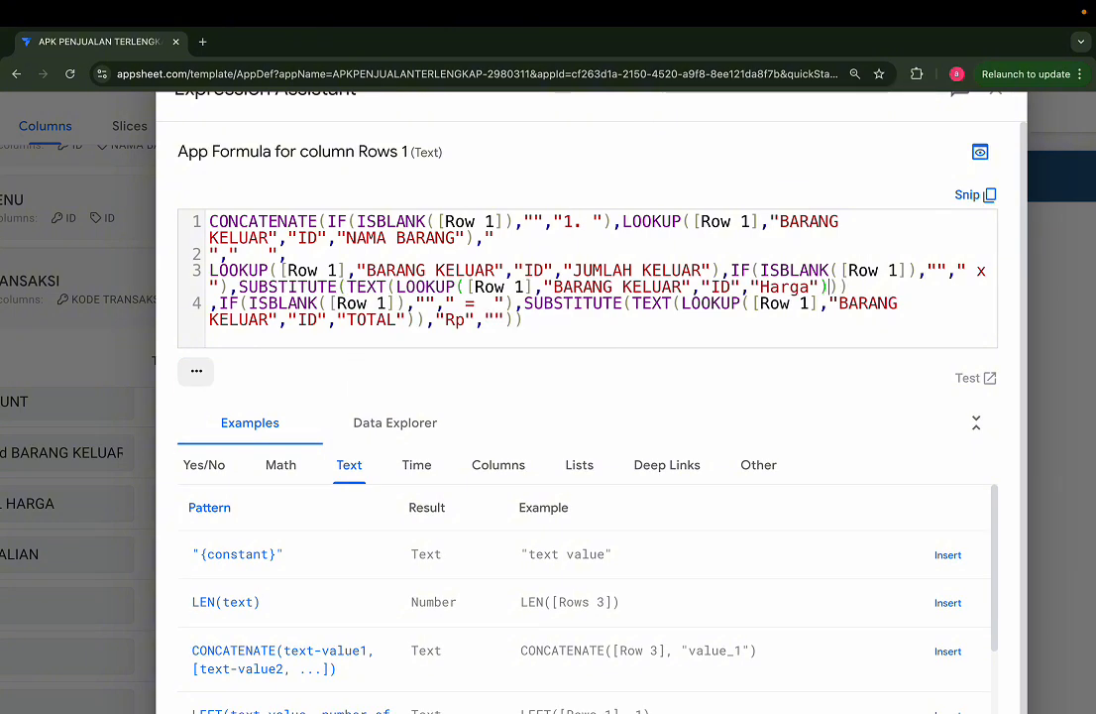
type(",\"Rp")
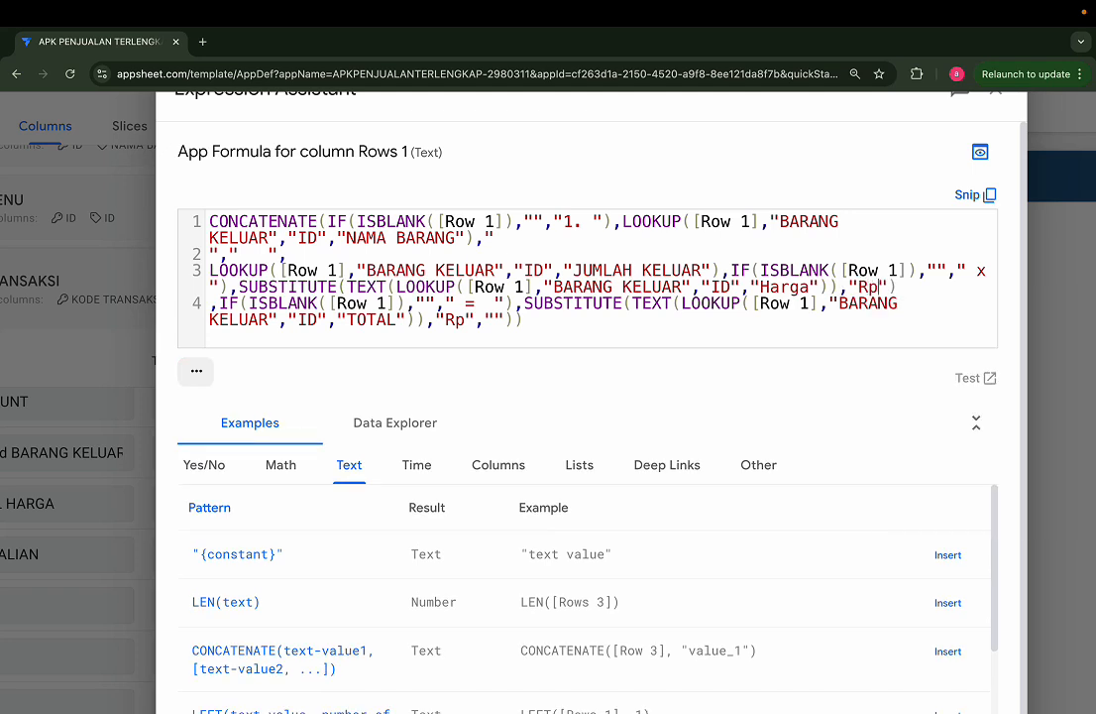
type("\"")
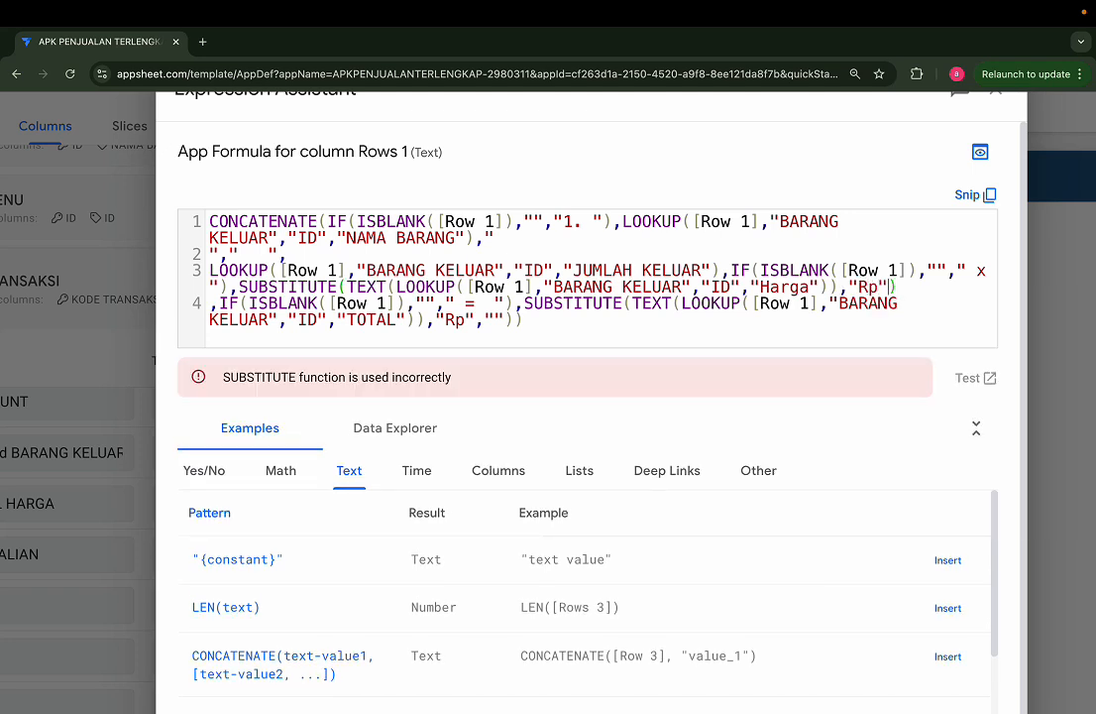
type(",\"\"")
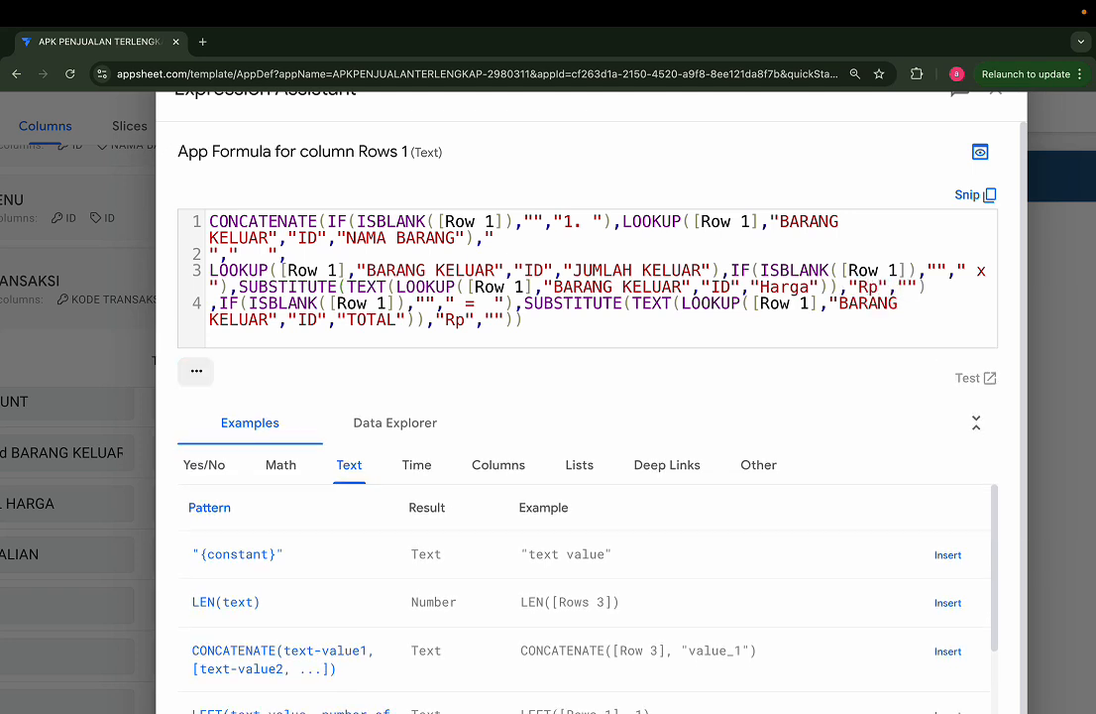
Step: Review the complete Harga SUBSTITUTE expression in the Rows 1 formula
scroll(100, 257, "up", 2)
scroll(213, 273, "right", 1)
left_click_drag(147, 296, 938, 295)
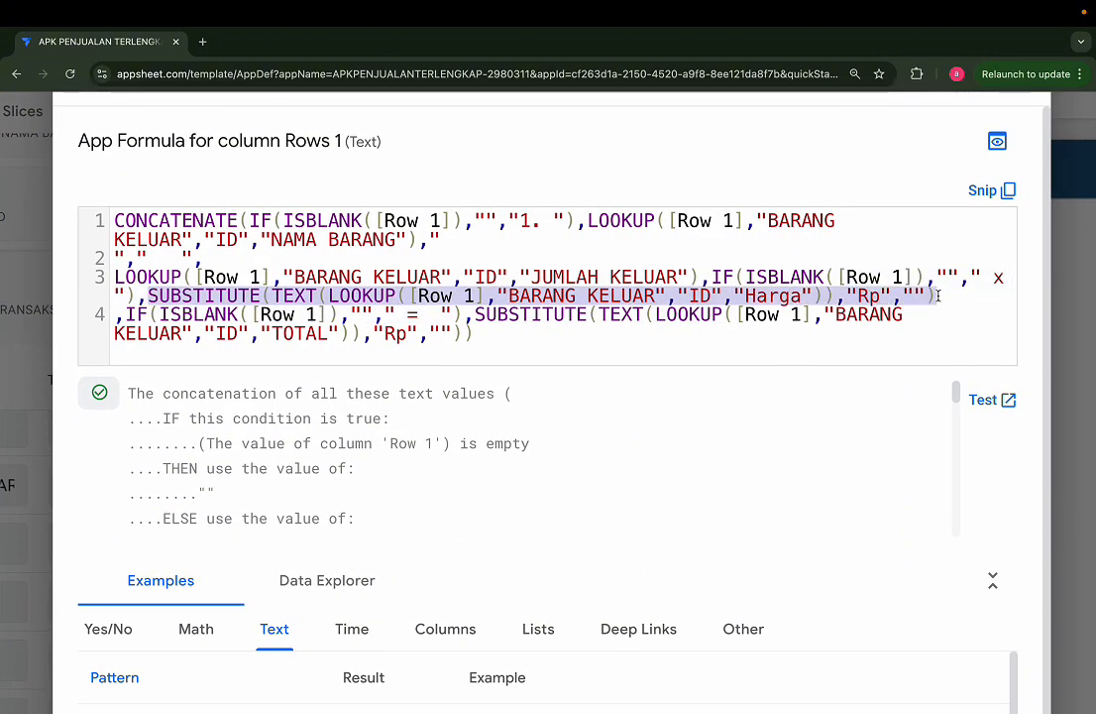
key("super+d")
key("super+z")
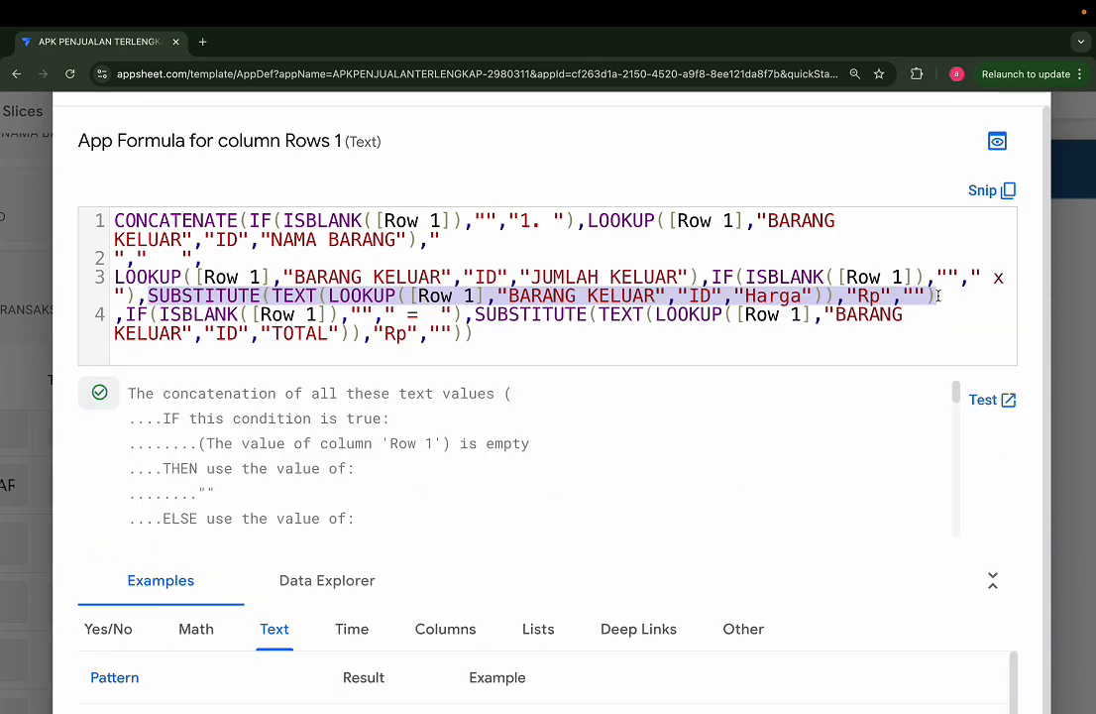
Step: Switch to Stickies and replace the note's text with the copied last line of the Rows 1 formula, containing the TOTAL SUBSTITUTE expression
key("super+Tab")
key("super+Tab")
key("super+Tab")
key("super+Tab")
key("super+Tab")
key("super+Tab")
key("super+Tab")
key("super+Tab")
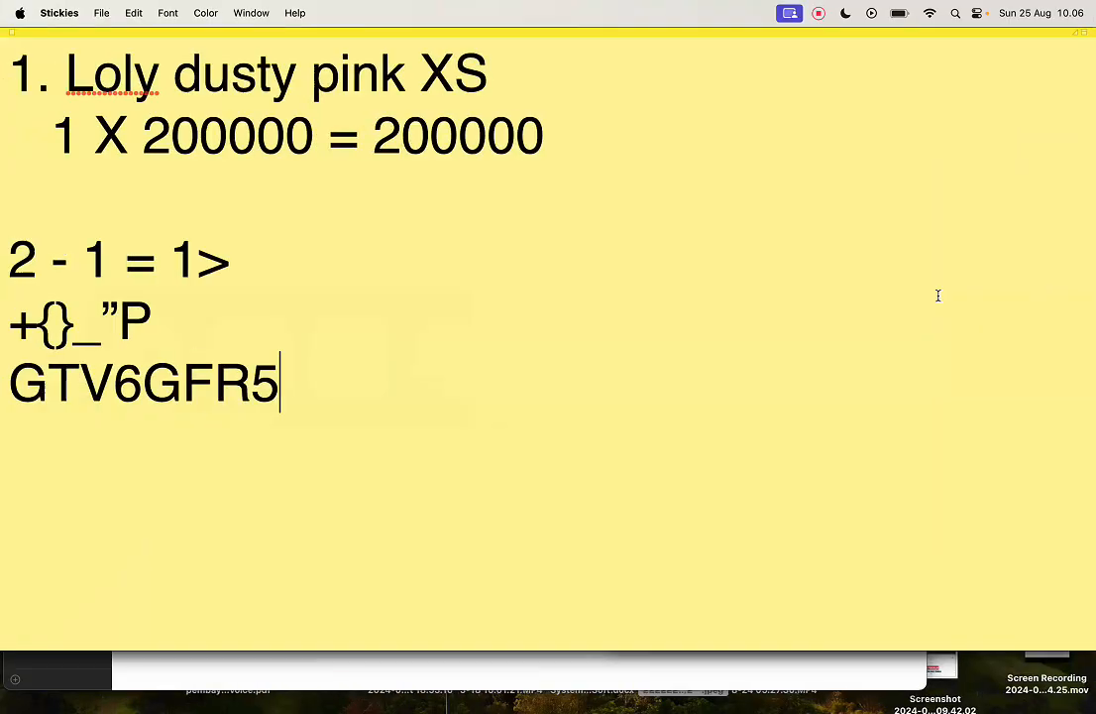
left_click_drag(307, 387, 2, 94)
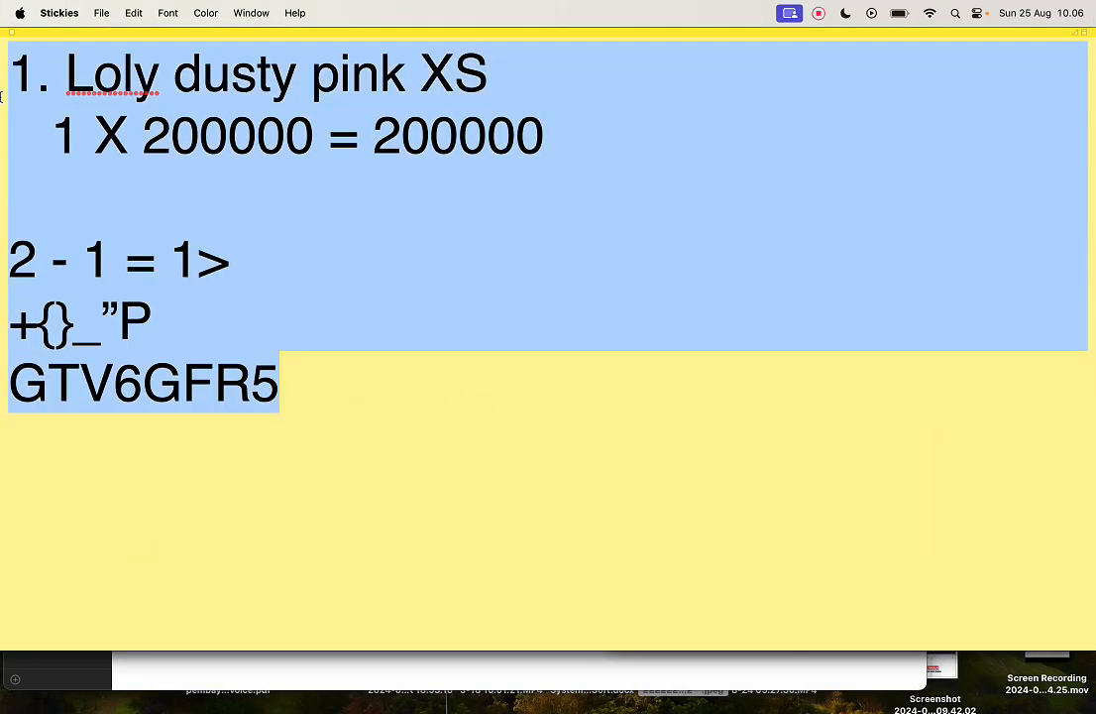
type(",IF(ISBLANK([Row 1]),\"\",\" = \"),SUBSTITUTE(TEXT(LOOKUP([Row 1],\"BARANG KELUAR\",\"ID\",\"TOTAL\")),\"Rp\",\"\"))")
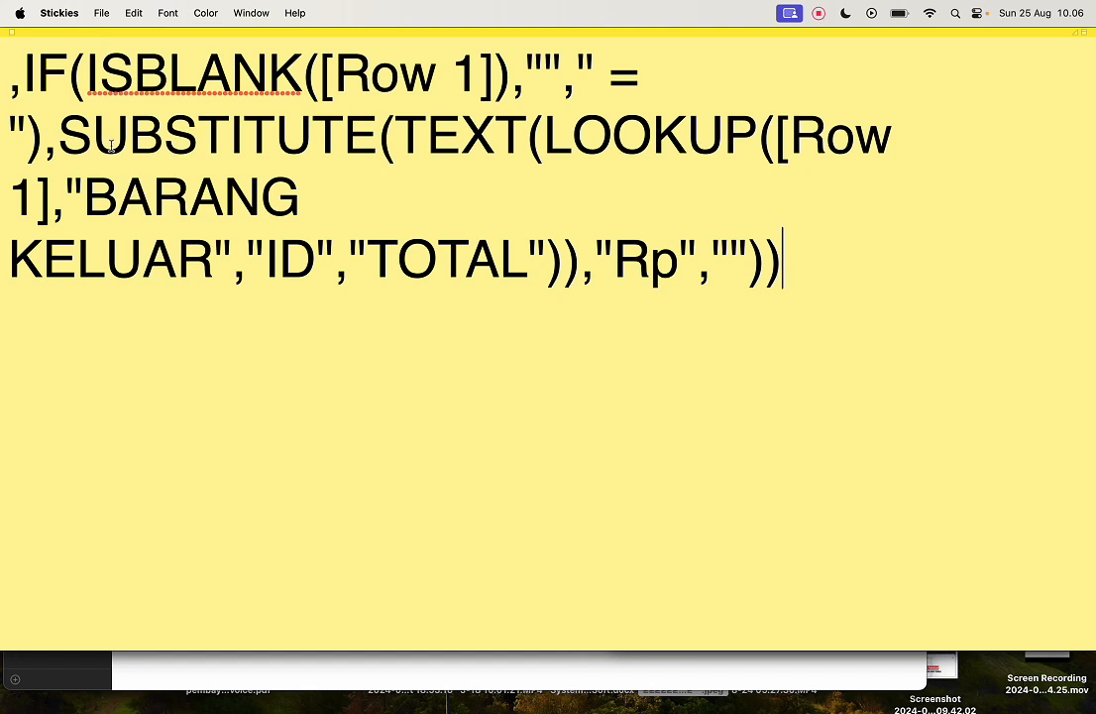
Step: Delete the leading ,IF(ISBLANK([Row 1]),""," = "), part from the note, leaving the SUBSTITUTE expression
left_click_drag(59, 147, 8, 81)
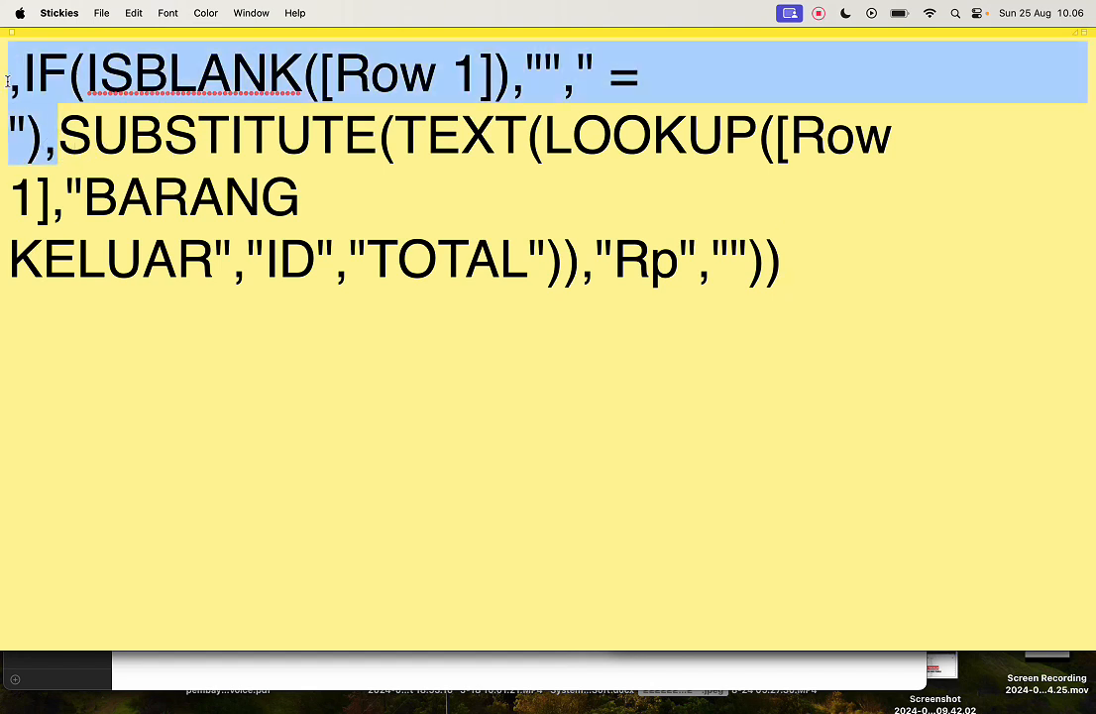
key("BackSpace")
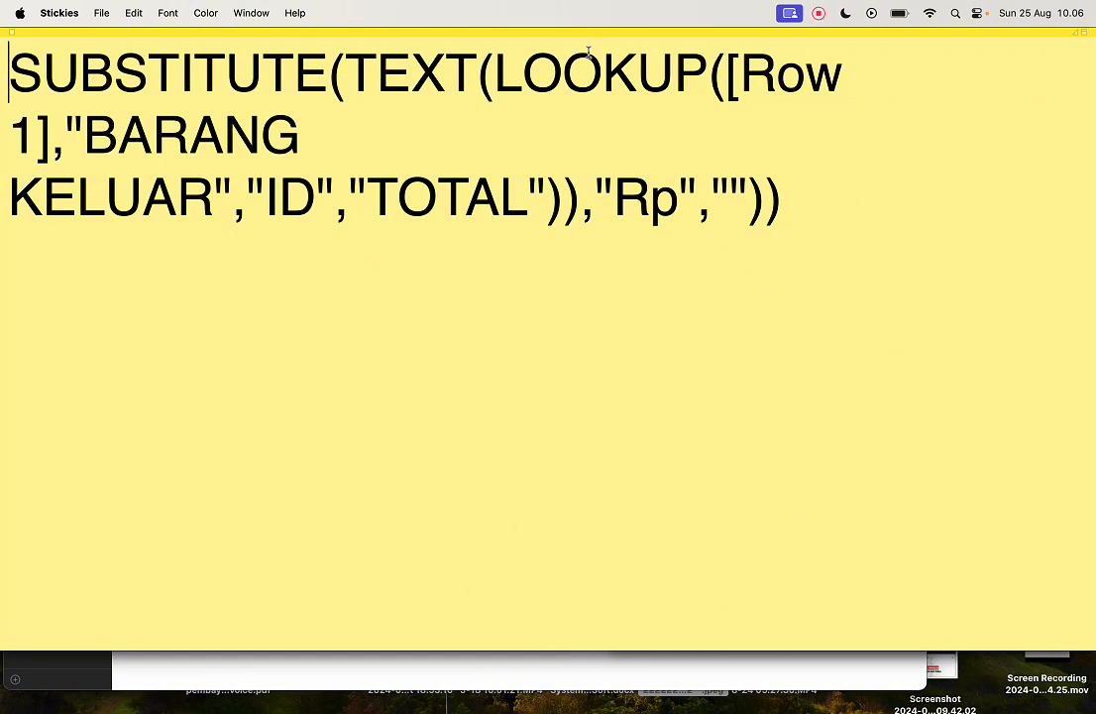
left_click(12, 196)
key("BackSpace")
Step: Examine the SUBSTITUTE, TEXT and LOOKUP functions and the Row 1 reference in the note's expression
left_click_drag(8, 71, 331, 76)
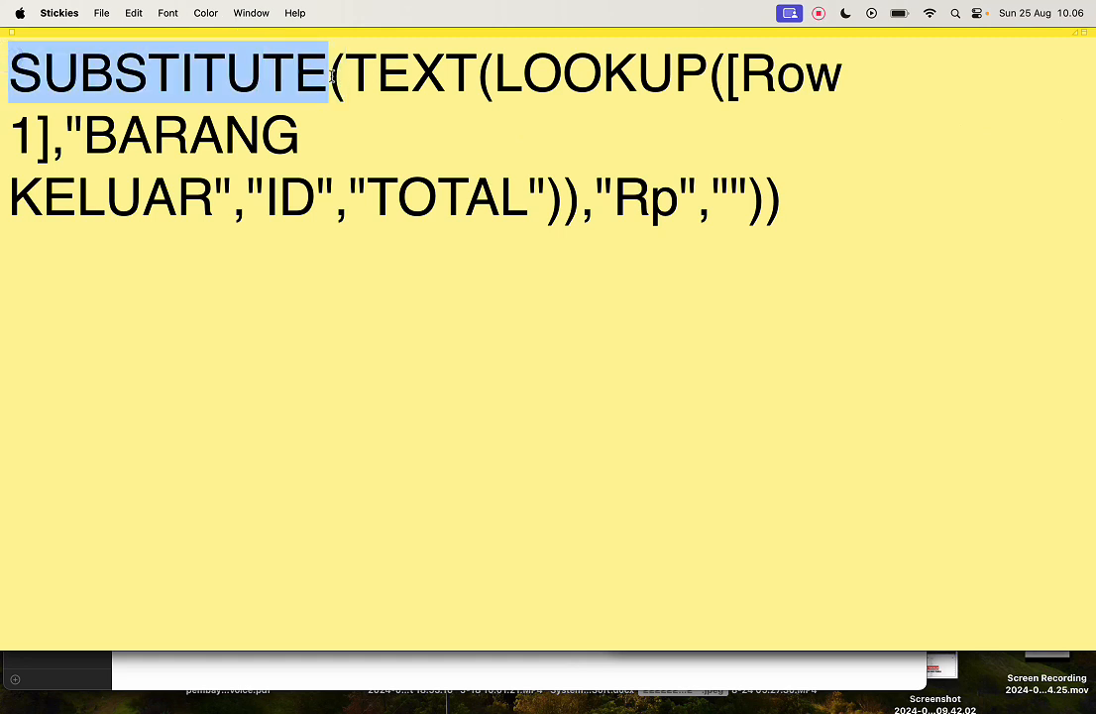
double_click(357, 75)
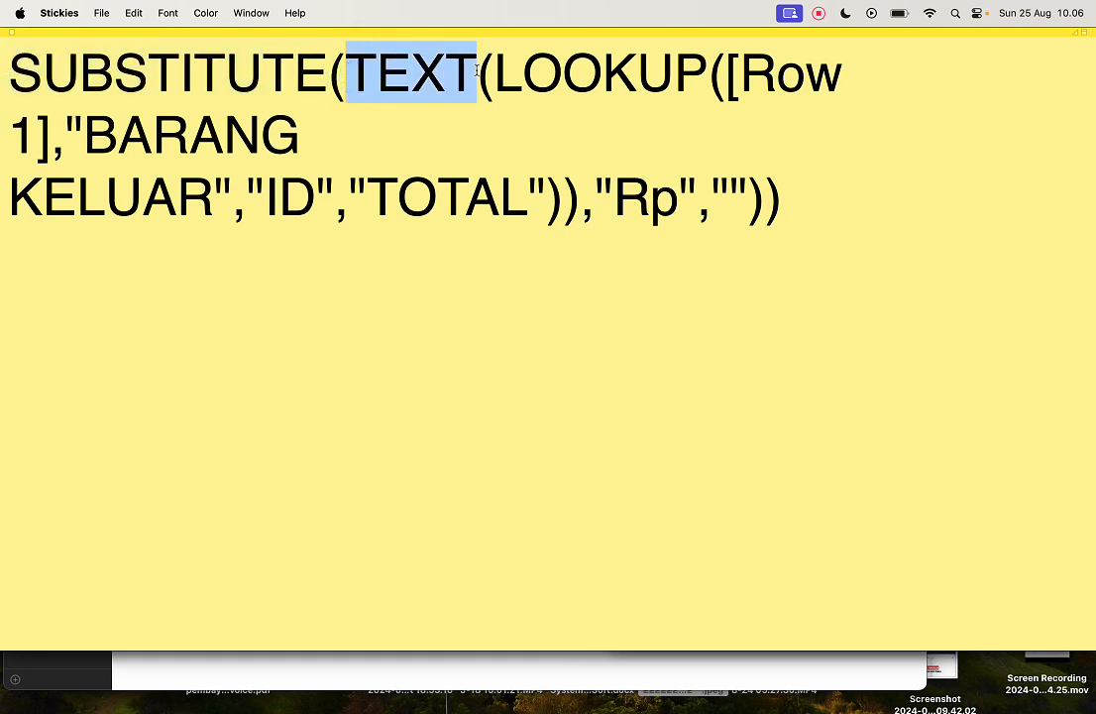
left_click_drag(496, 73, 706, 69)
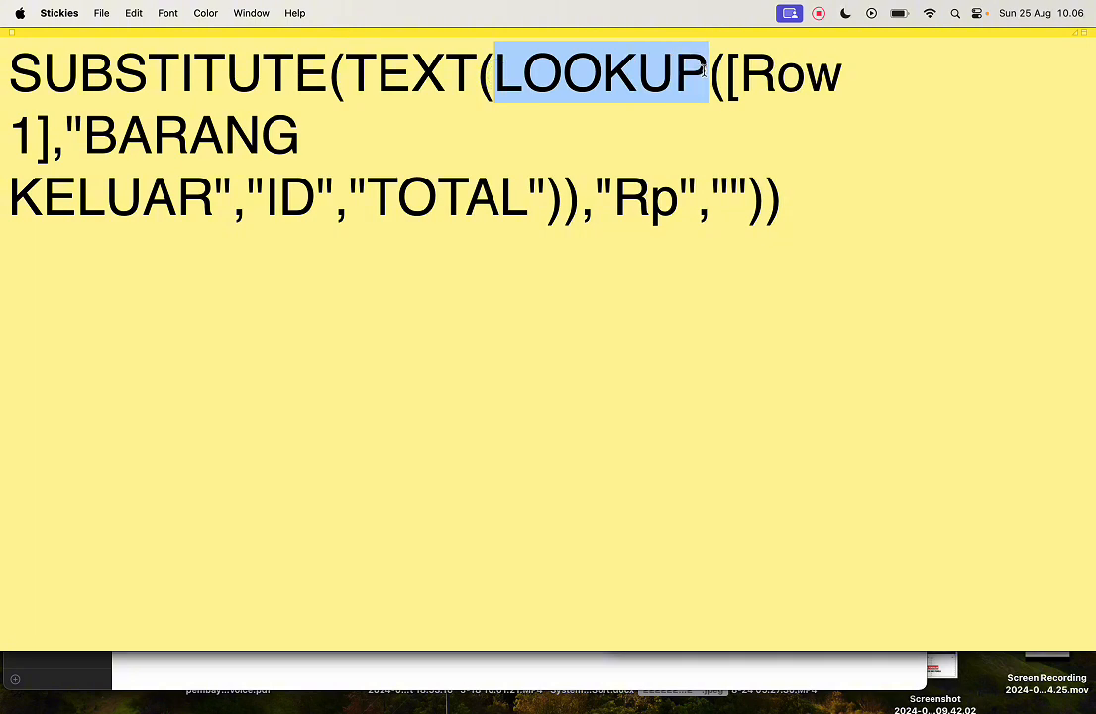
left_click(634, 78)
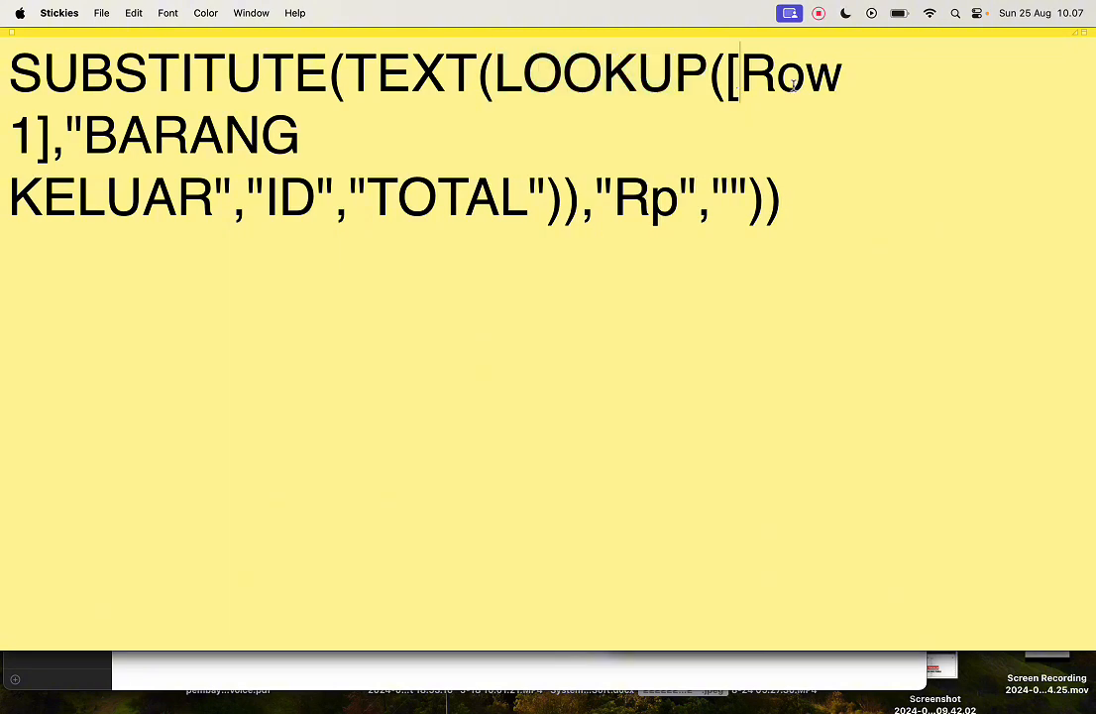
double_click(788, 74)
double_click(22, 135)
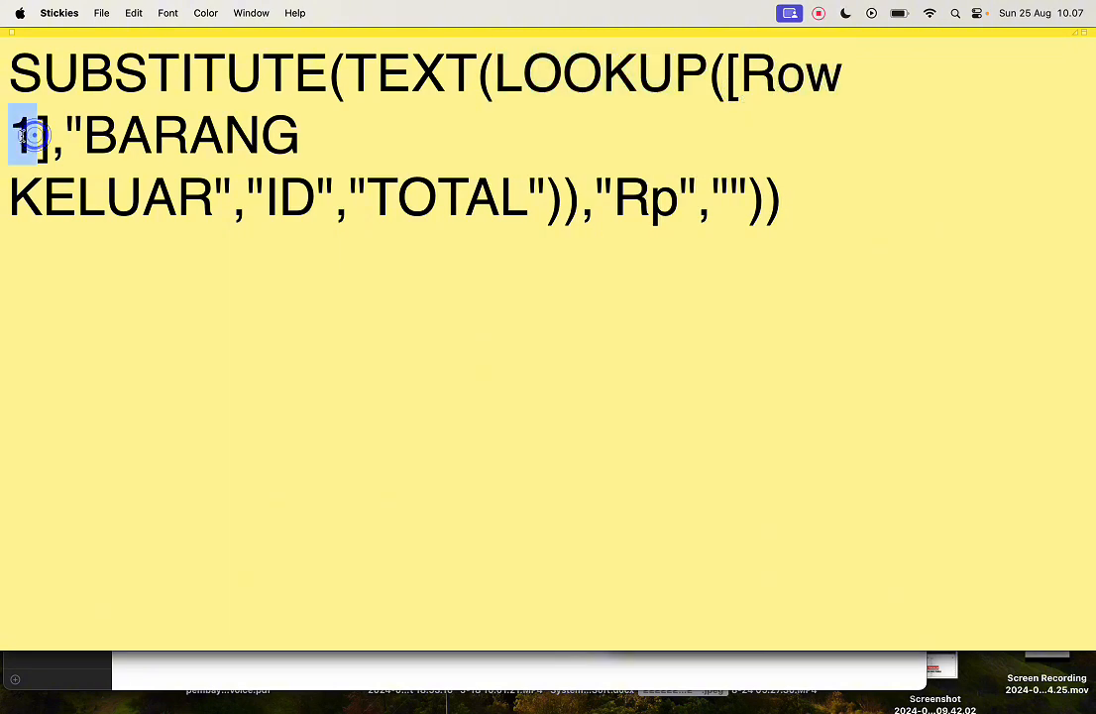
left_click(22, 134)
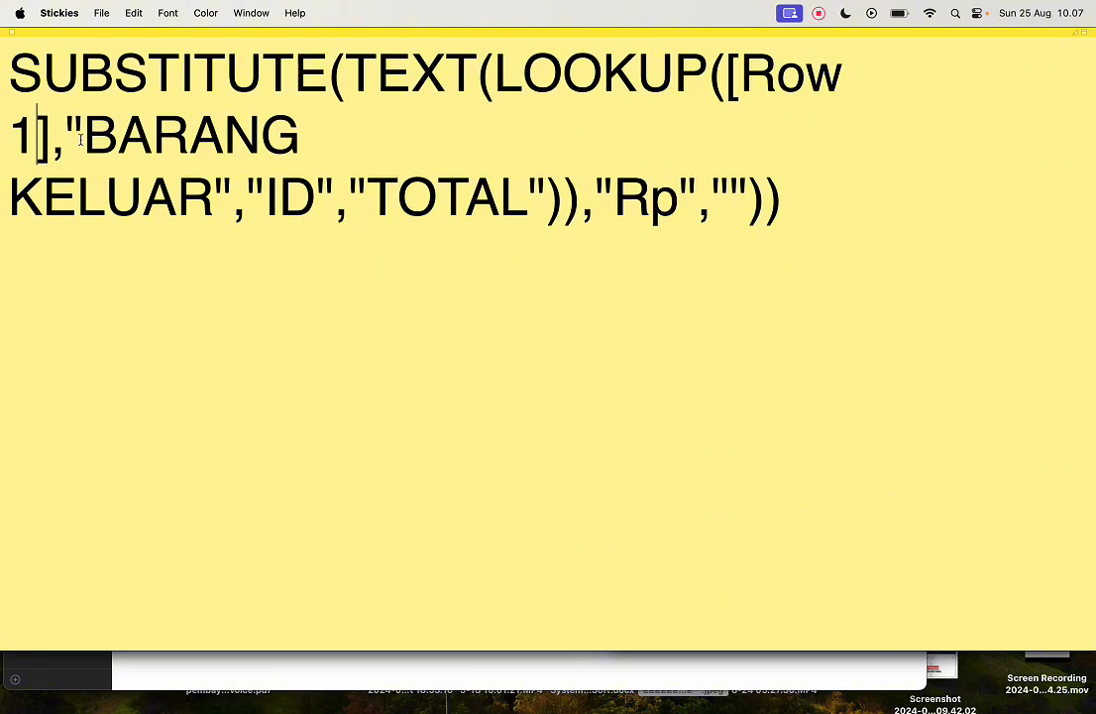
Step: Examine the lookup's "BARANG KELUAR", "ID" and "TOTAL" arguments, the TEXT wrapper, and the "Rp" and empty-text replacement arguments
left_click_drag(62, 132, 234, 188)
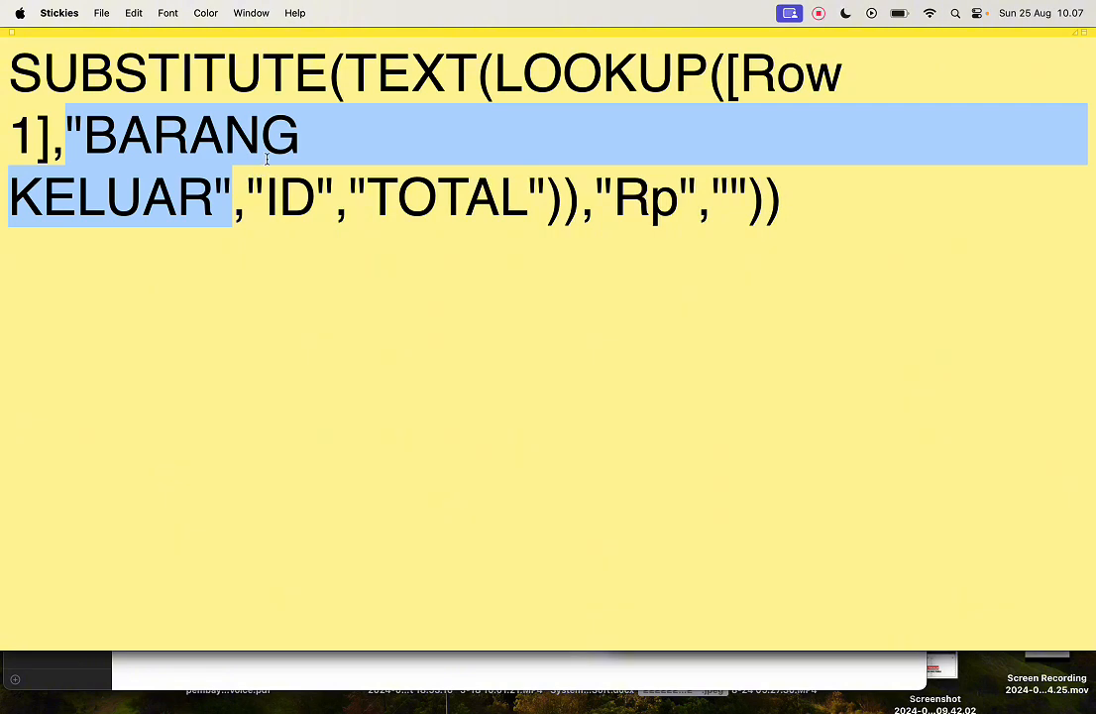
left_click_drag(248, 203, 335, 208)
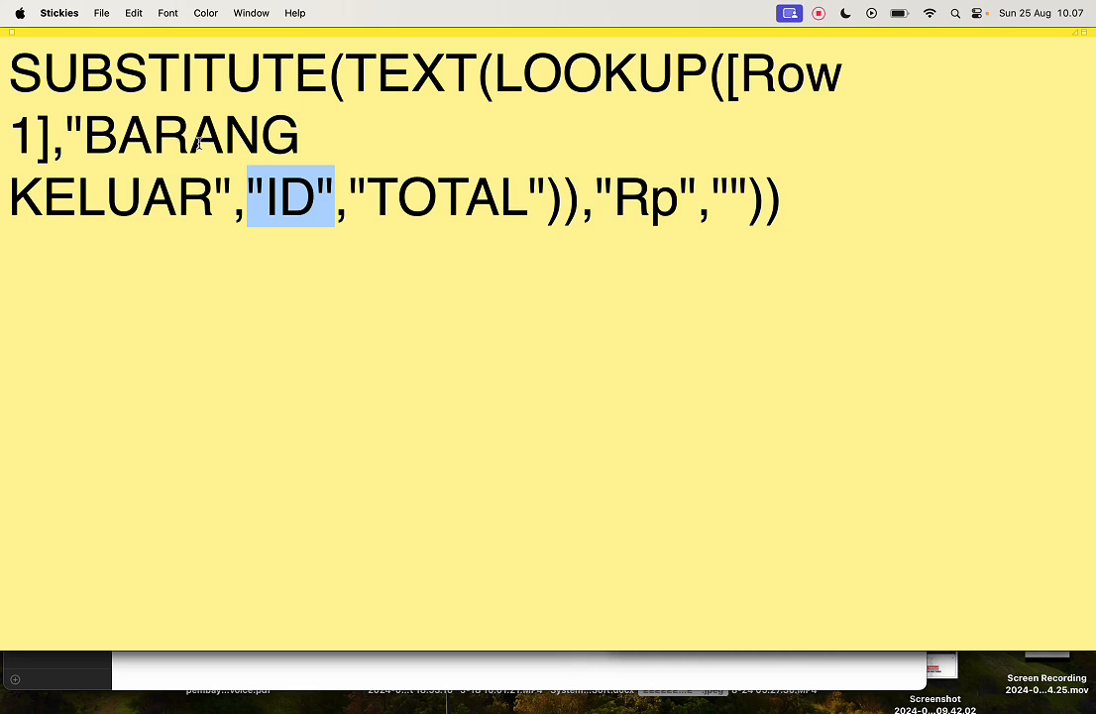
left_click_drag(352, 198, 558, 203)
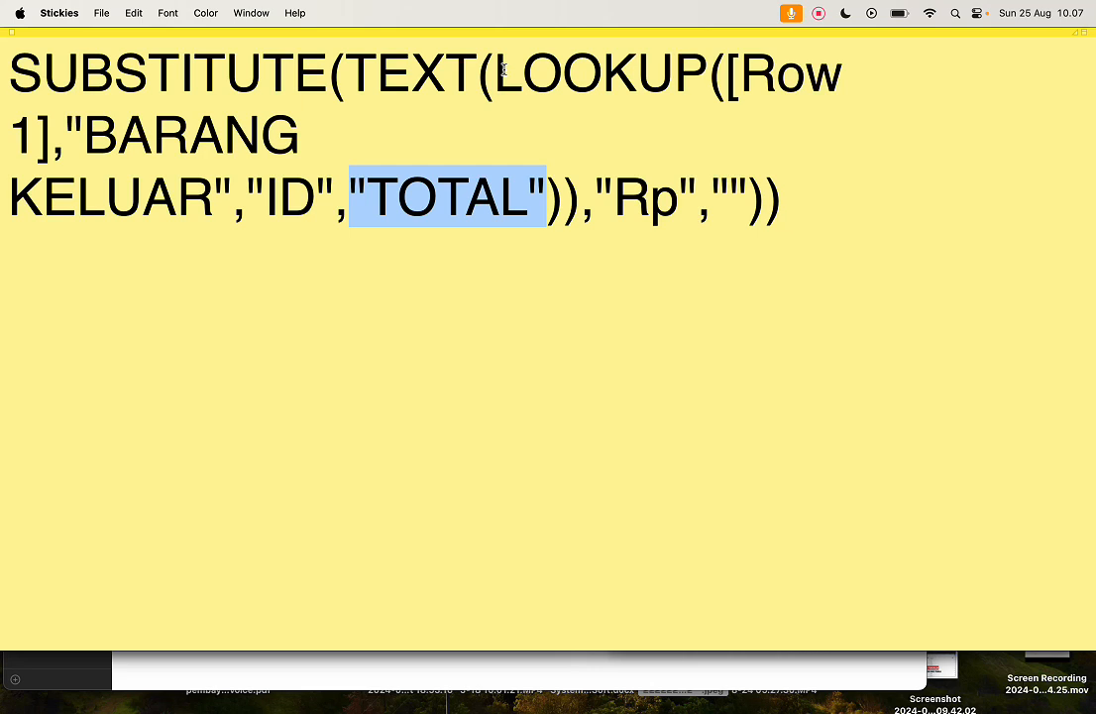
double_click(359, 74)
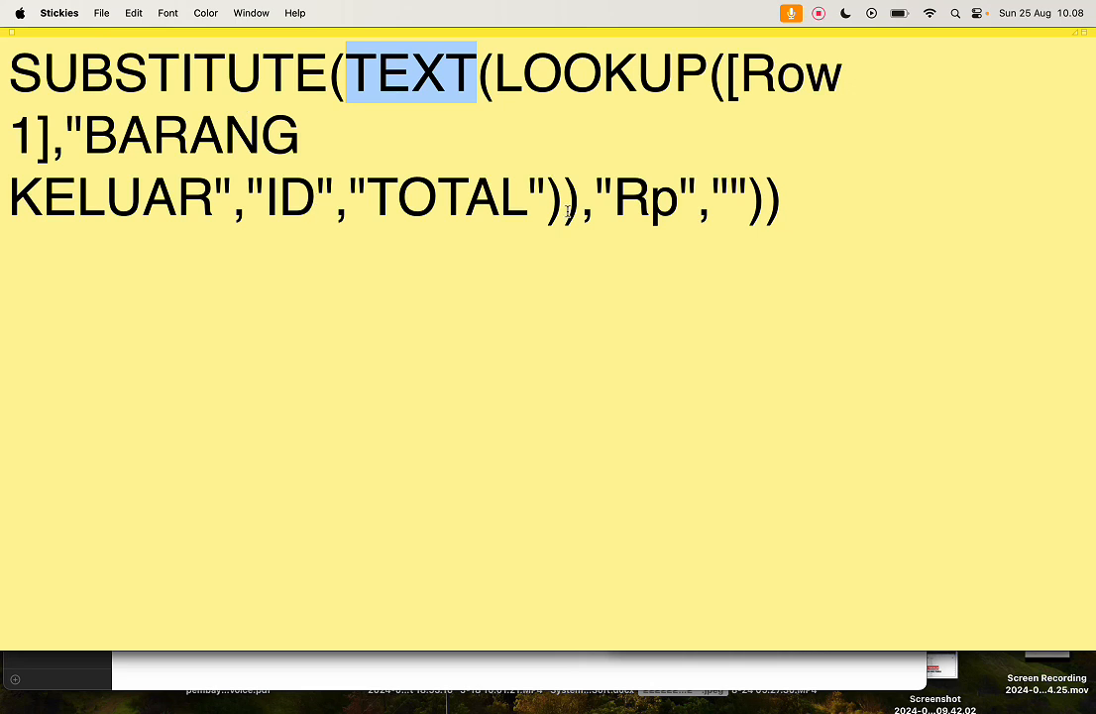
left_click_drag(595, 194, 747, 202)
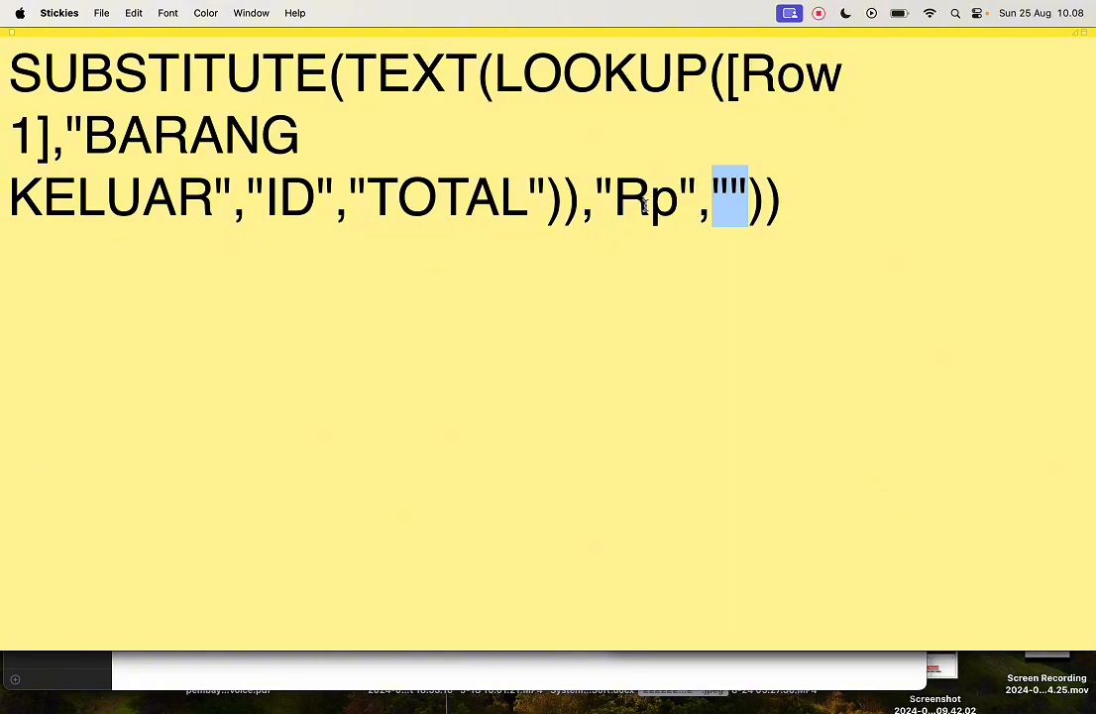
Step: Switch back to the AppSheet editor in Chrome and save the Rows 1 formula
key("super+Tab")
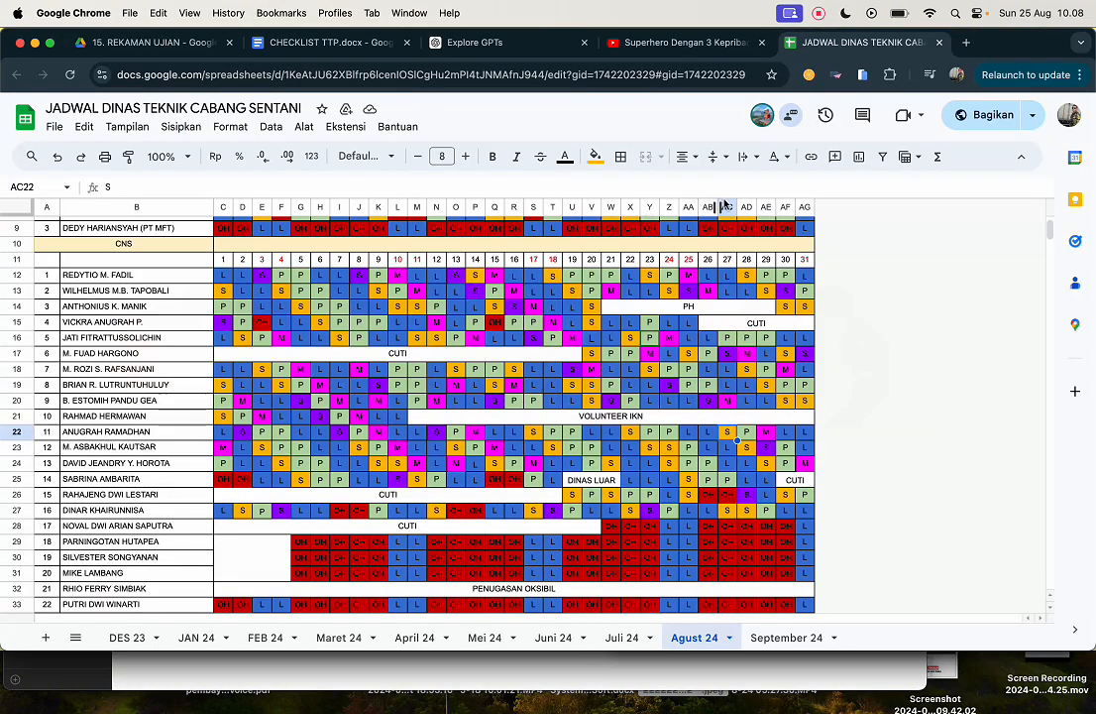
key("ctrl+Right")
key("ctrl+Right")
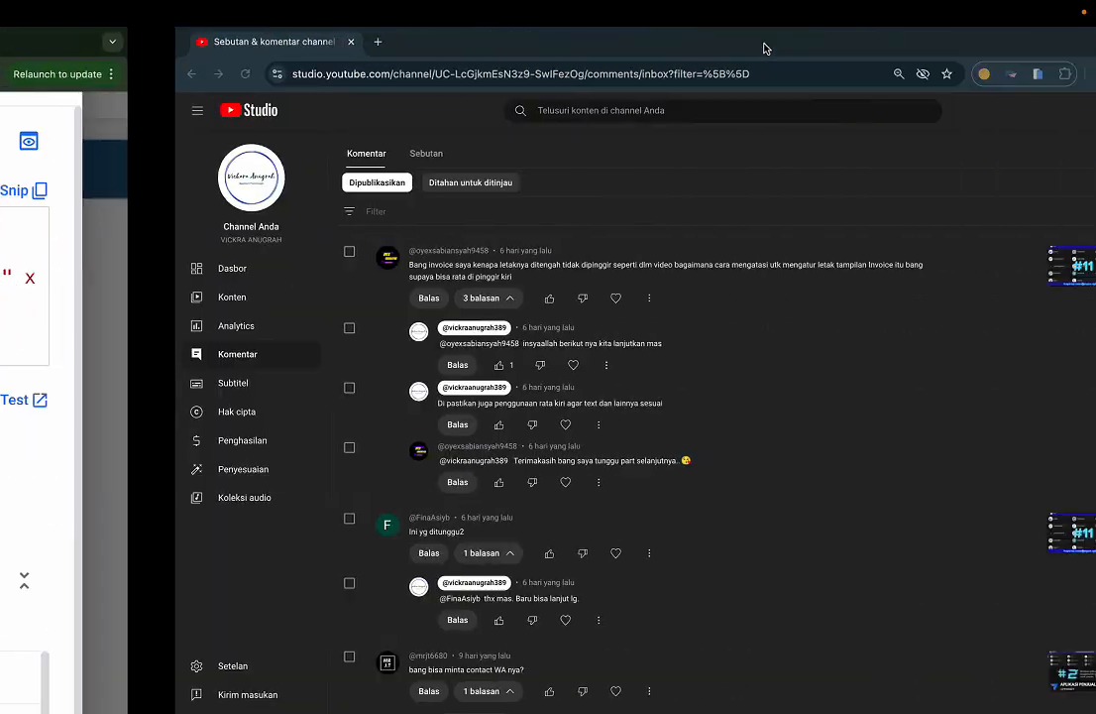
key("ctrl+Right")
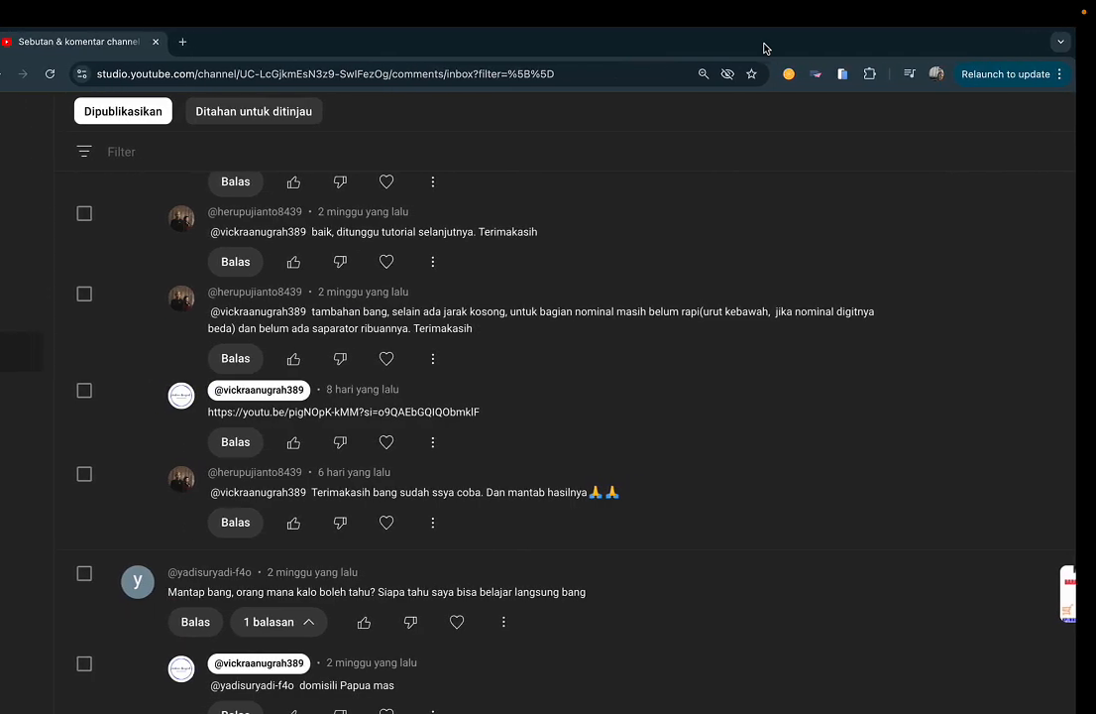
key("ctrl+Left")
key("ctrl+Left")
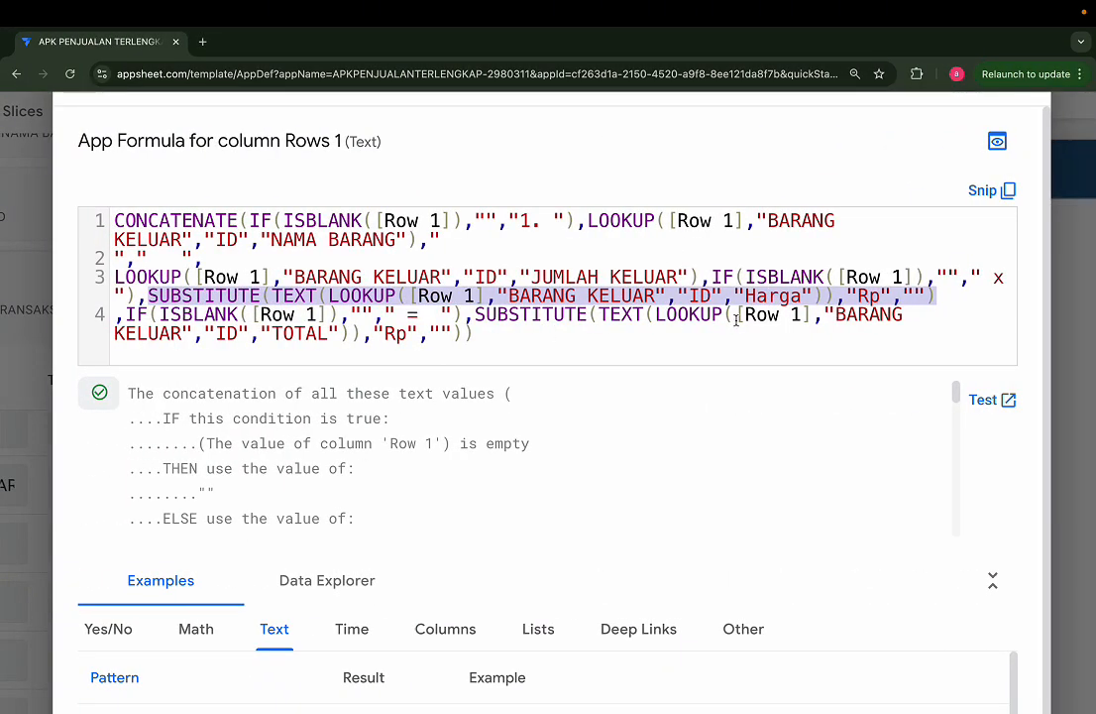
left_click(949, 318)
left_click(495, 333)
key("super+0")
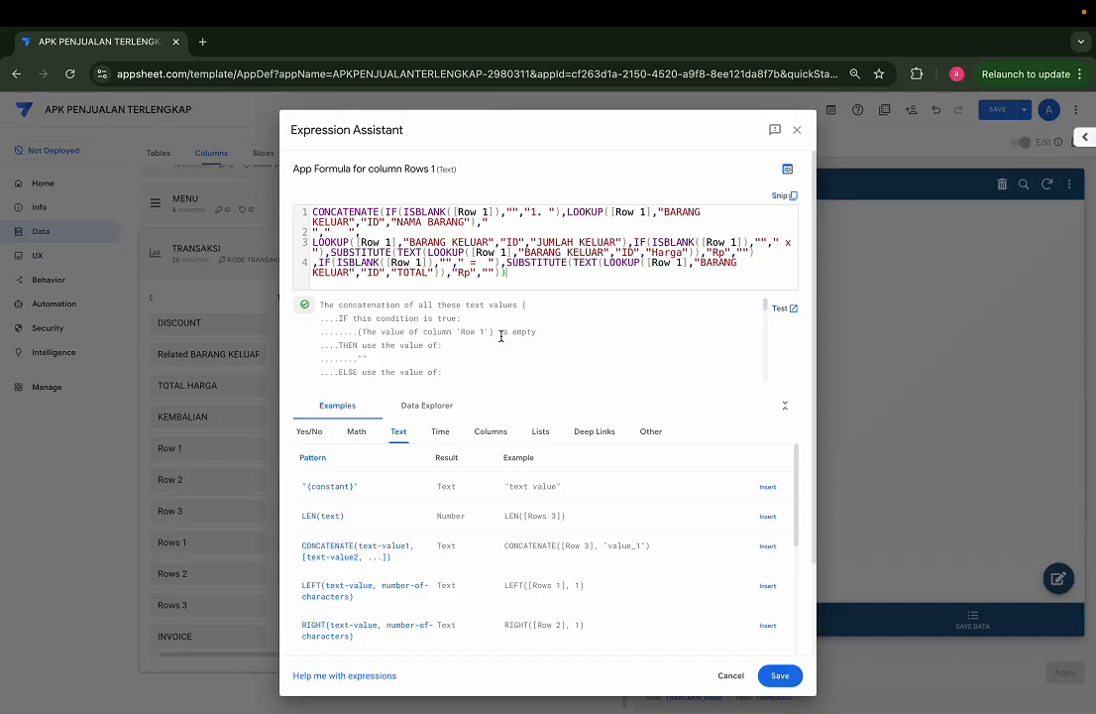
left_click(780, 675)
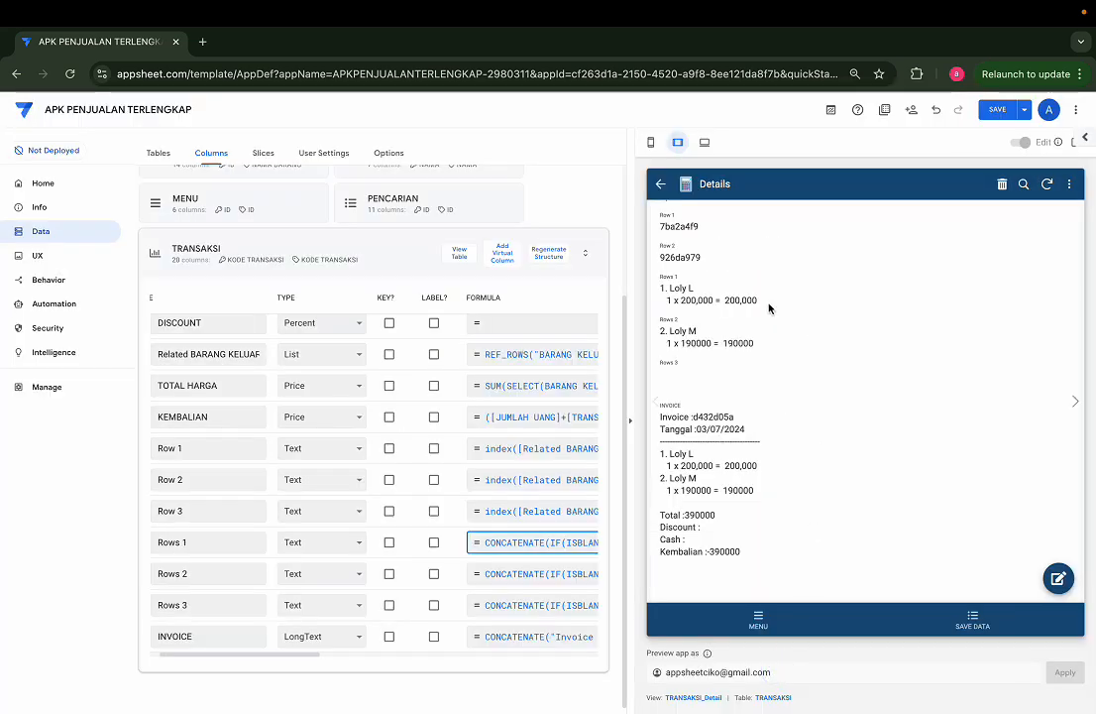
Step: Check the quantity, price and total formatting of the Rows 1 item in the app preview
scroll(769, 309, "up", 3)
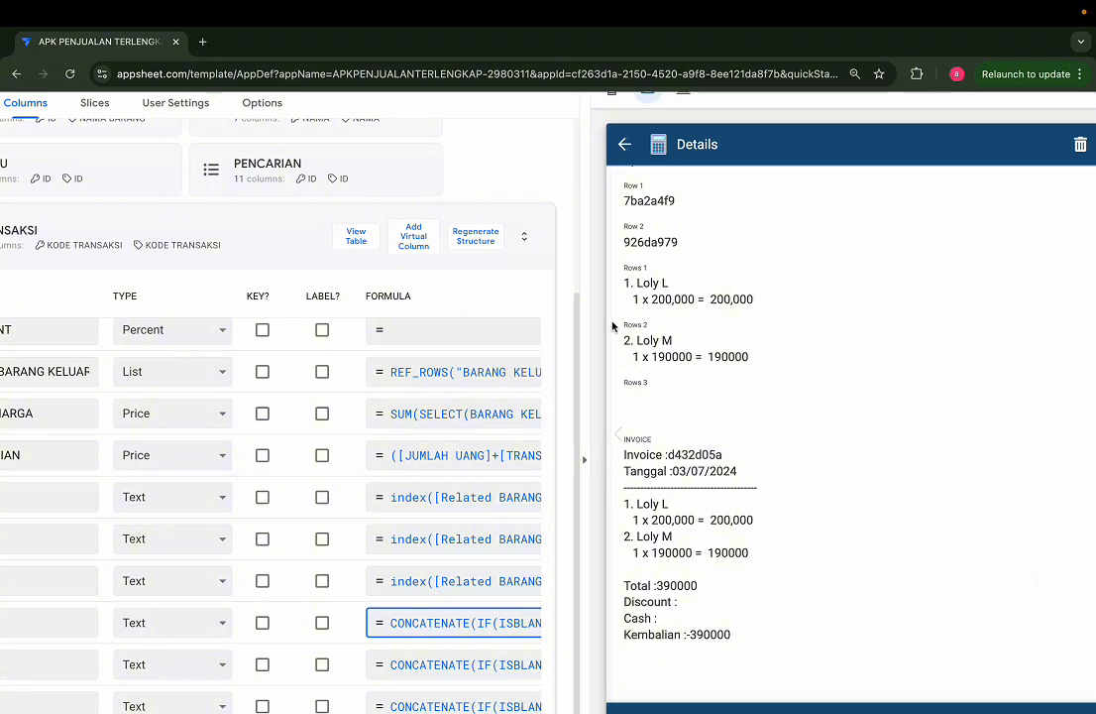
scroll(613, 327, "up", 3)
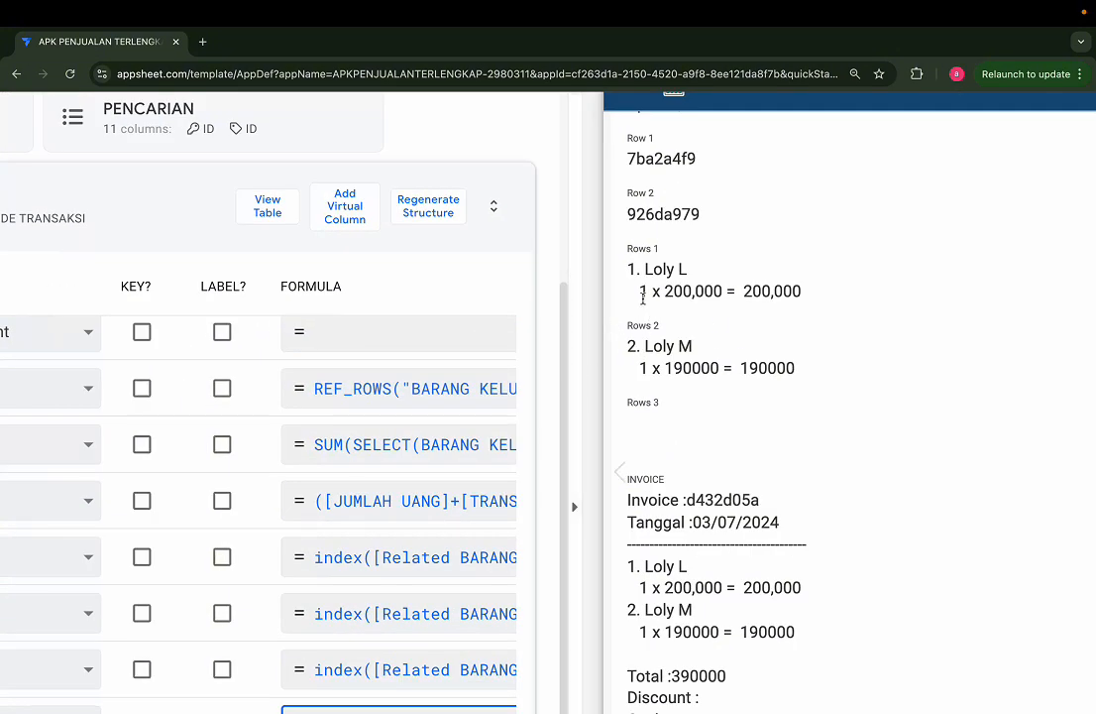
double_click(651, 290)
left_click(667, 291)
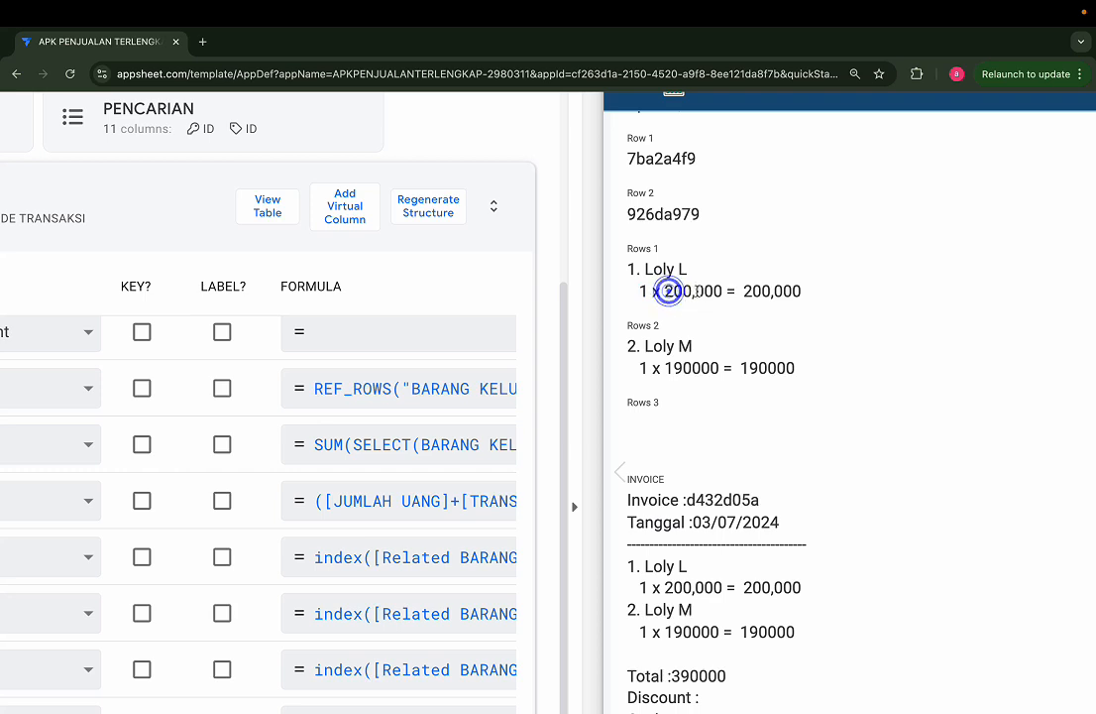
left_click_drag(715, 288, 674, 290)
left_click(726, 287)
double_click(693, 289)
left_click(686, 292)
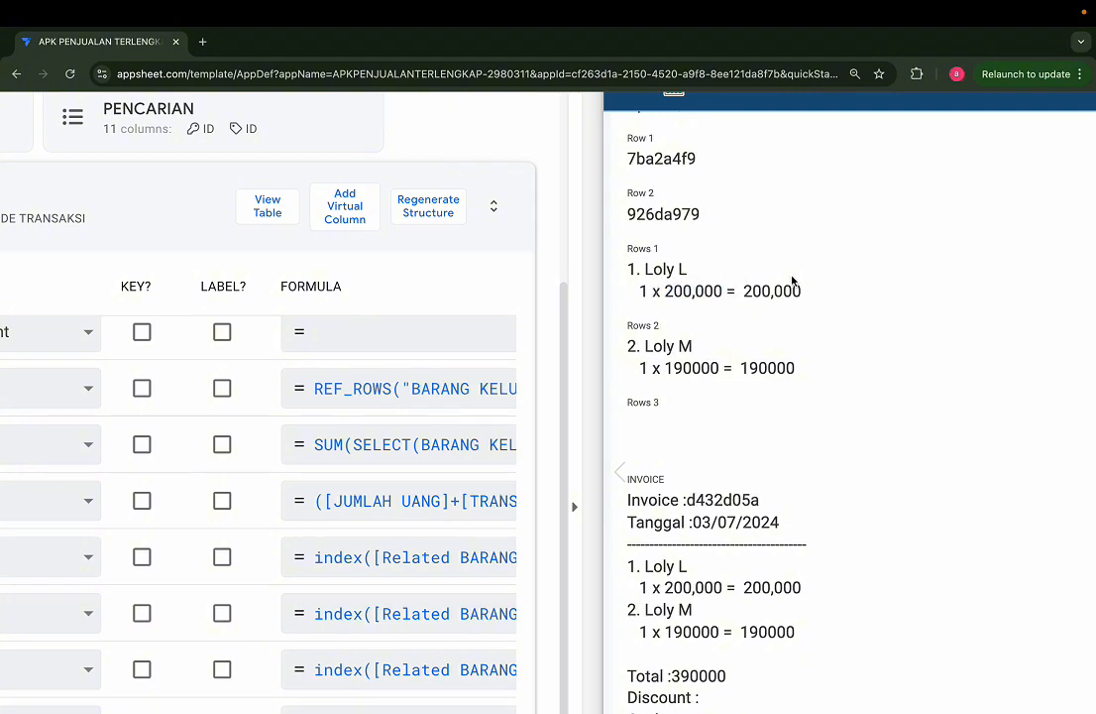
scroll(775, 300, "down", 2)
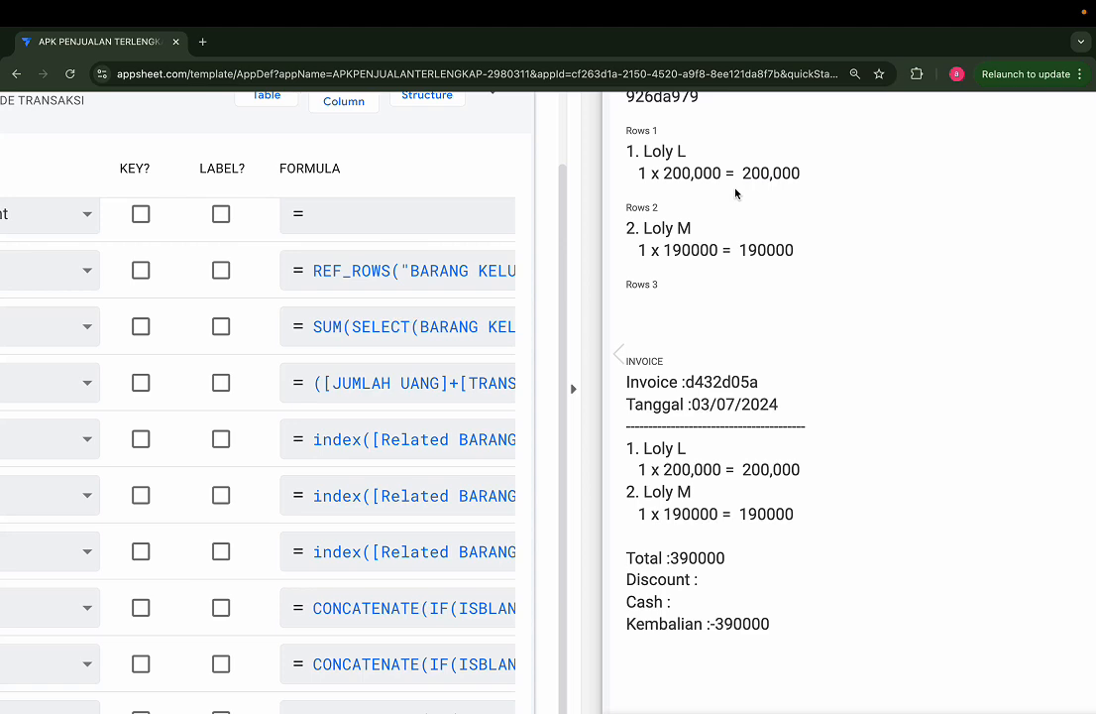
Step: Copy the Harga SUBSTITUTE(TEXT(LOOKUP())) expression from the Rows 1 formula and close that formula
scroll(459, 360, "left", 3)
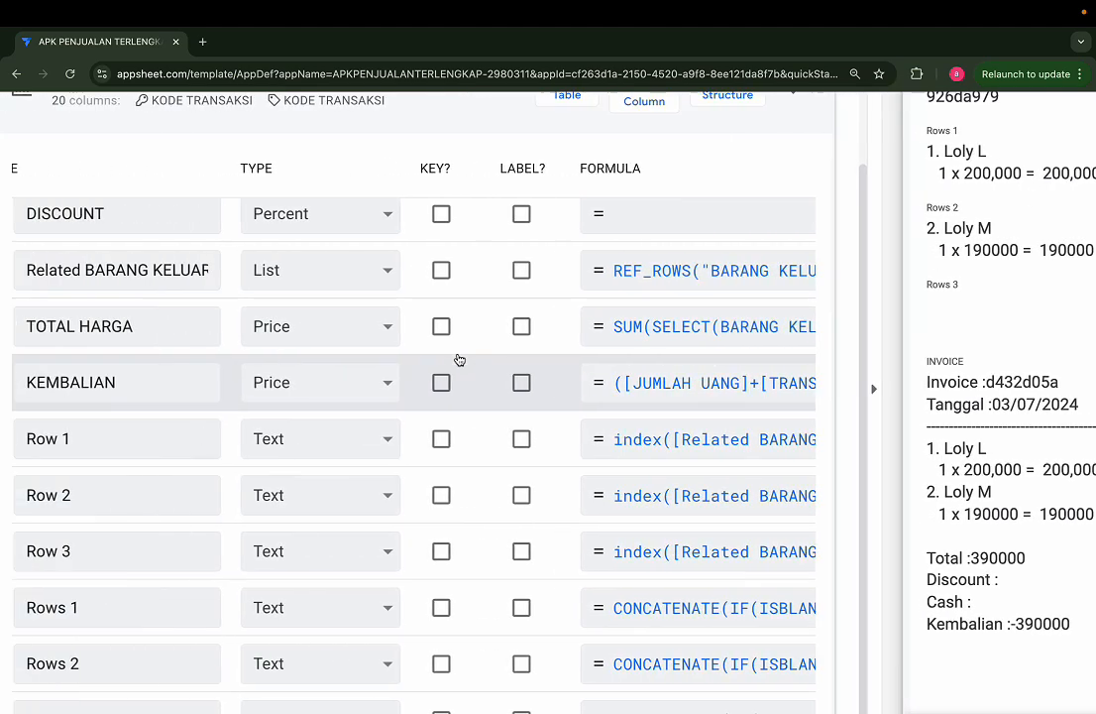
scroll(458, 359, "down", 3)
scroll(459, 360, "down", 2)
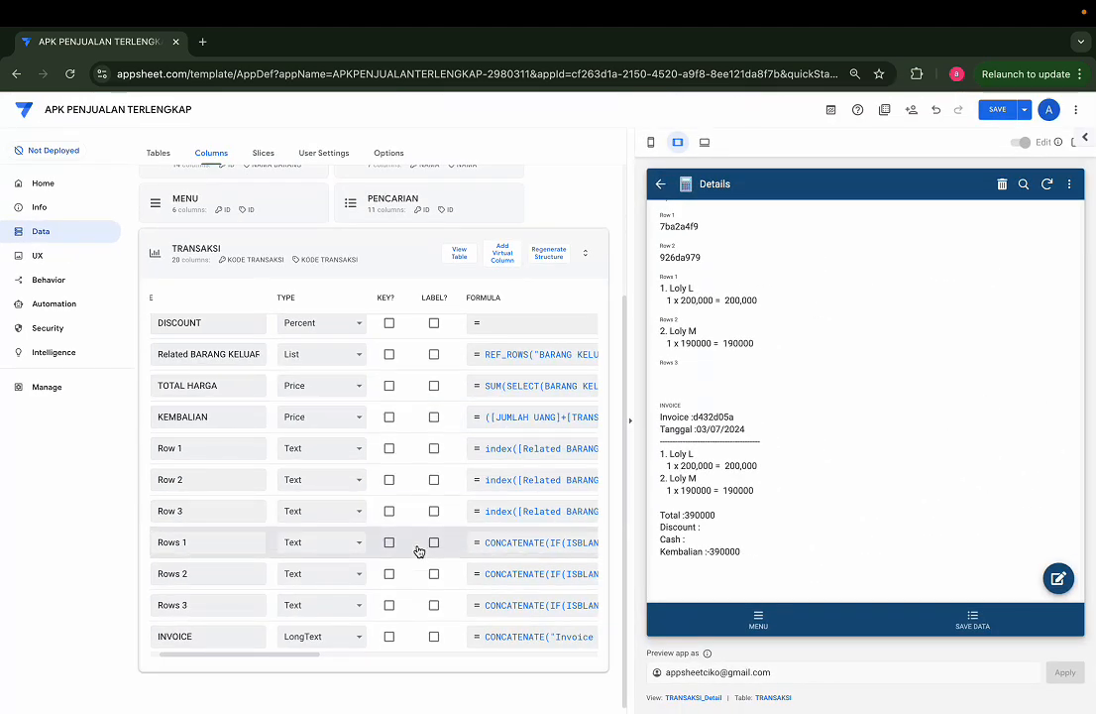
left_click(514, 579)
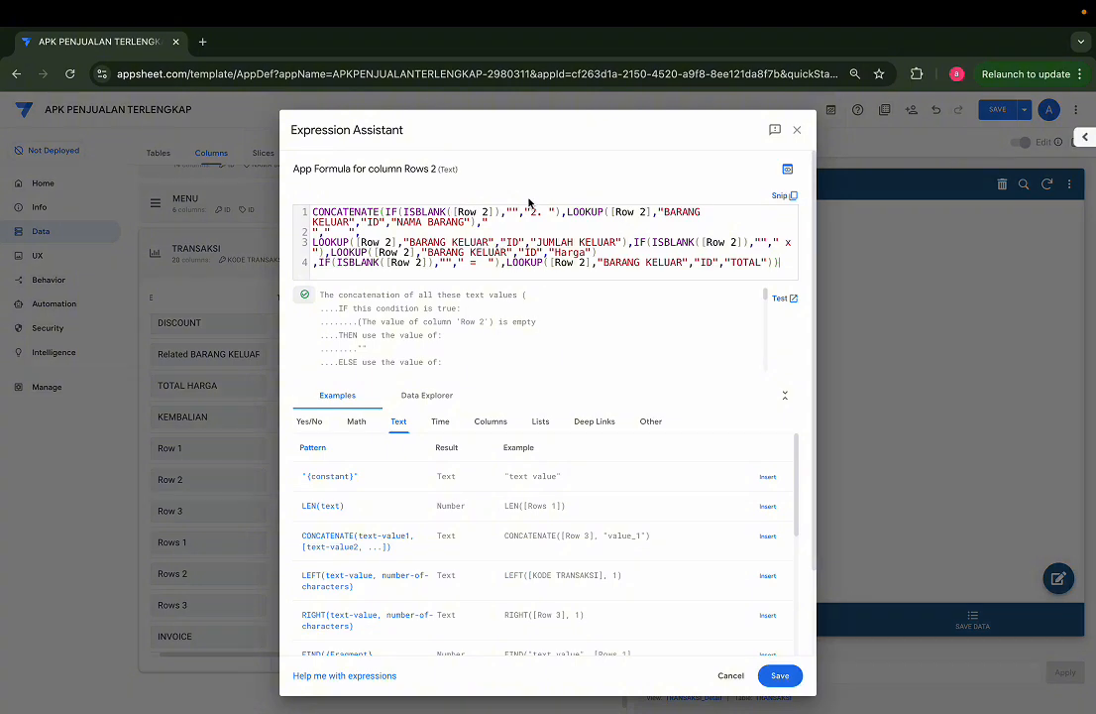
left_click(797, 130)
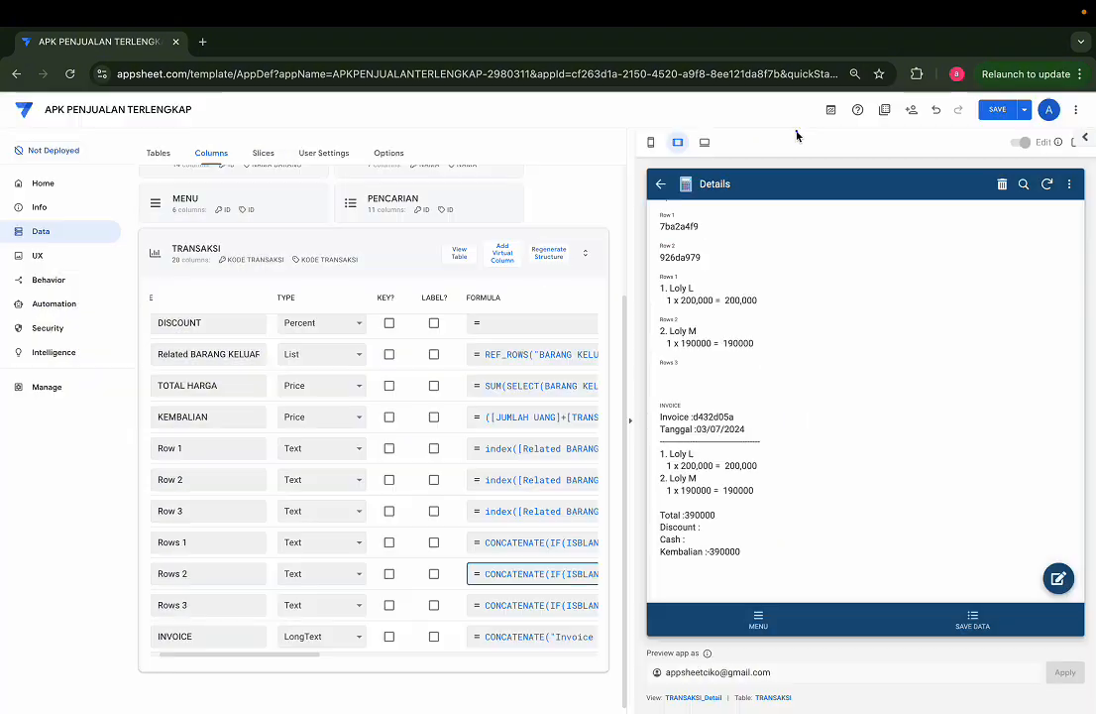
left_click(519, 542)
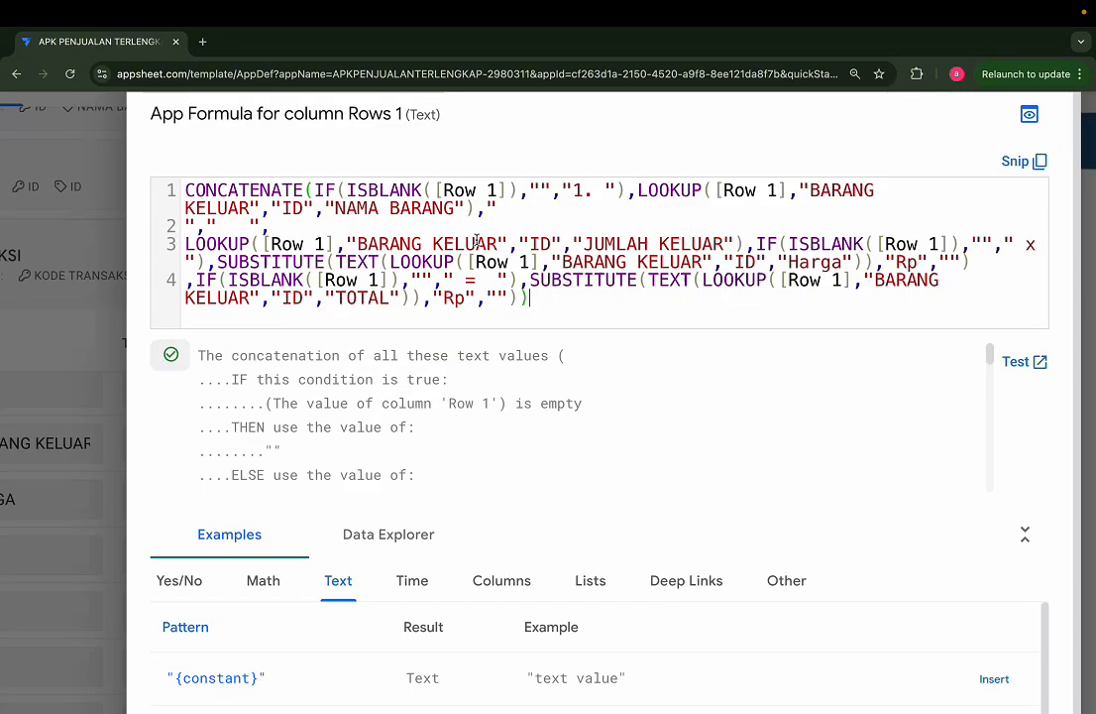
left_click_drag(217, 263, 971, 263)
key("ctrl+c")
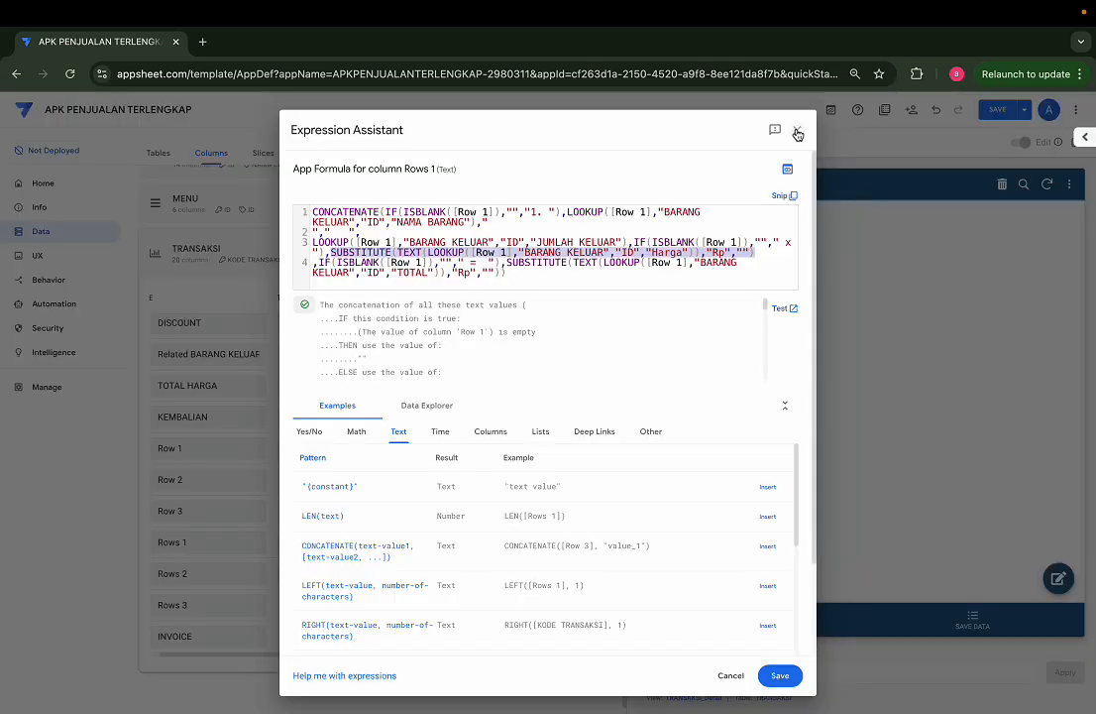
left_click(798, 130)
Step: Replace the Harga lookup in the Rows 2 formula with the copied SUBSTITUTE expression and change its row reference to [Row 2]
left_click(522, 575)
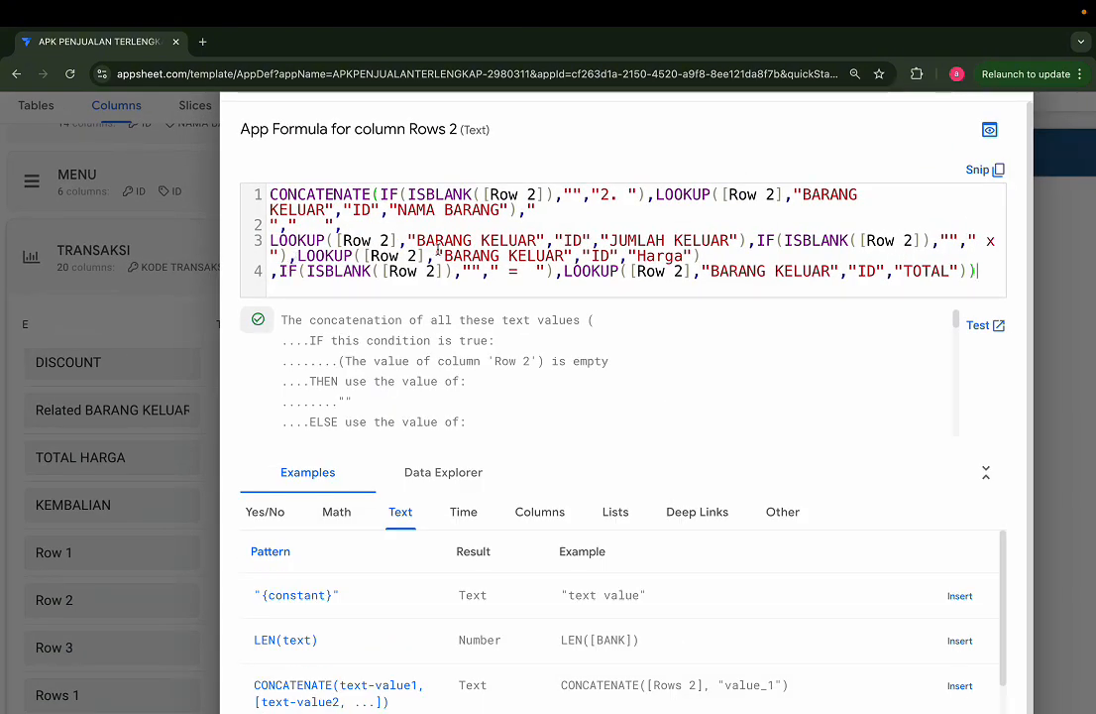
left_click_drag(329, 251, 575, 261)
left_click_drag(662, 267, 699, 256)
key("ctrl+v")
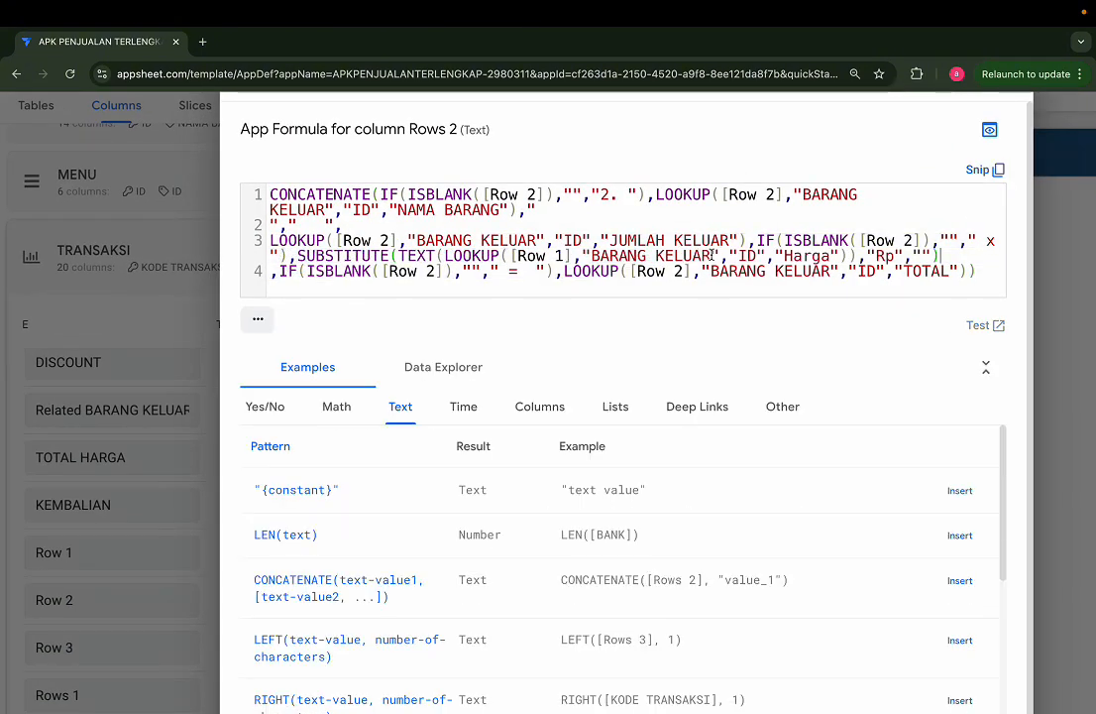
double_click(557, 256)
type("2")
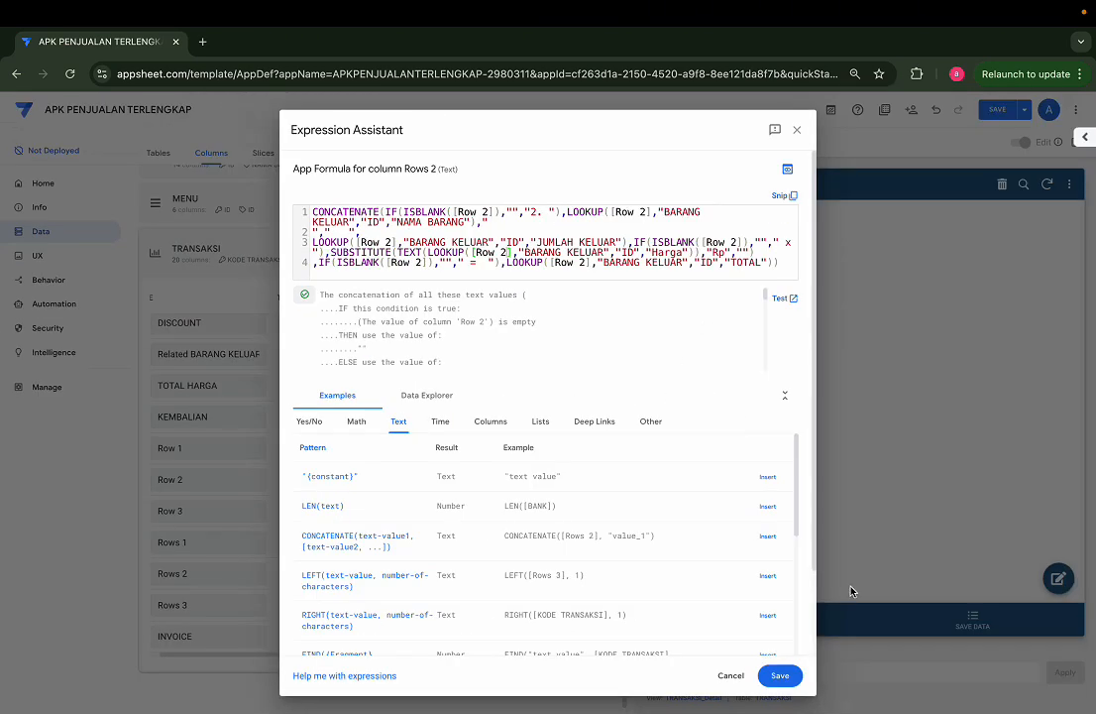
Step: Replace the TOTAL lookup in the Rows 2 formula with the copied SUBSTITUTE(TEXT(LOOKUP())) expression and change its row reference to [Row 2]
left_click(778, 262)
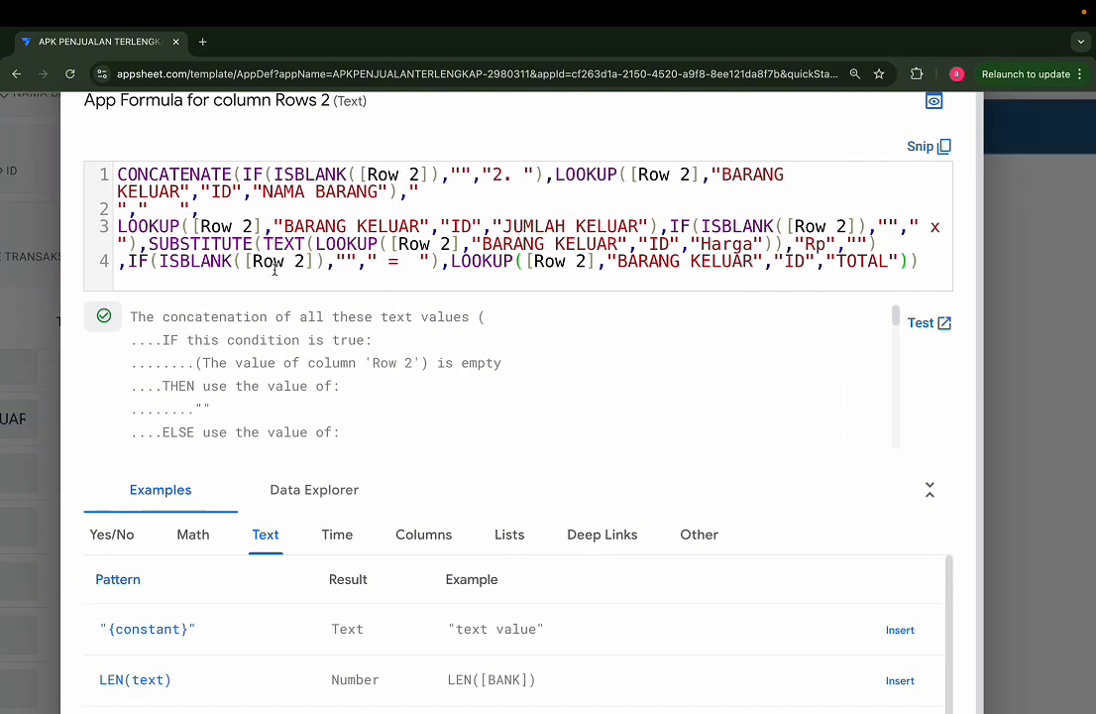
left_click_drag(451, 261, 914, 259)
type("SUBSTITUTE(TEXT(LOOKUP([Row 1],\"BARANG KELUAR\",\"ID\",\"Harga\")),\"Rp\",\"\"))")
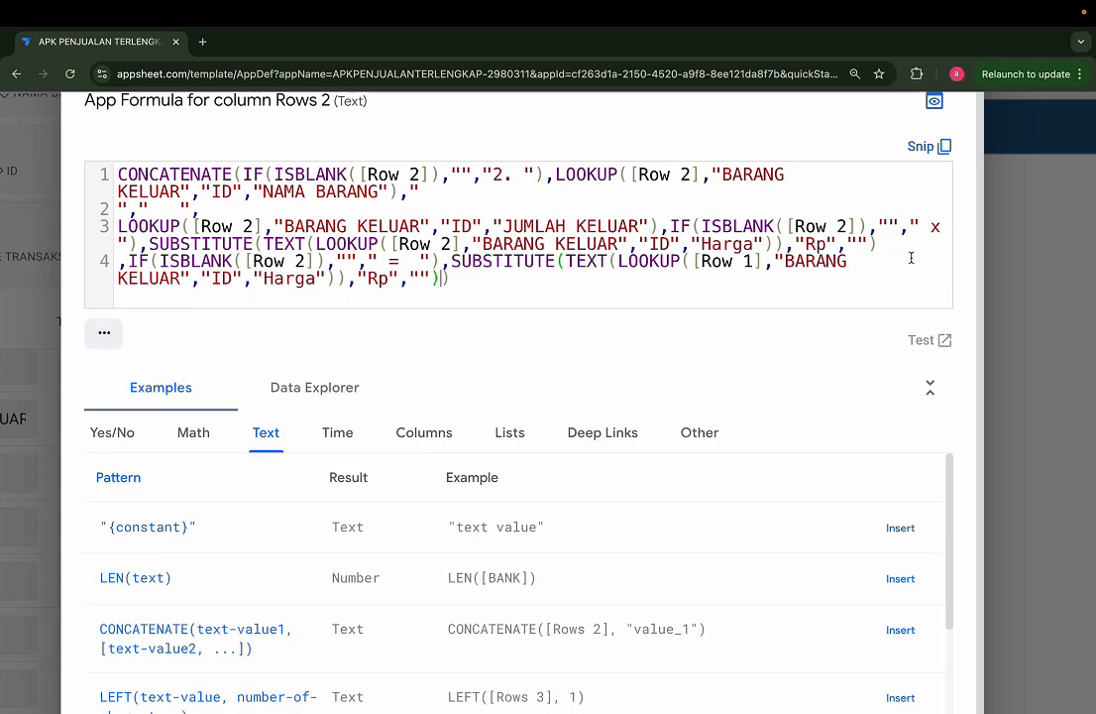
left_click(742, 262)
double_click(750, 260)
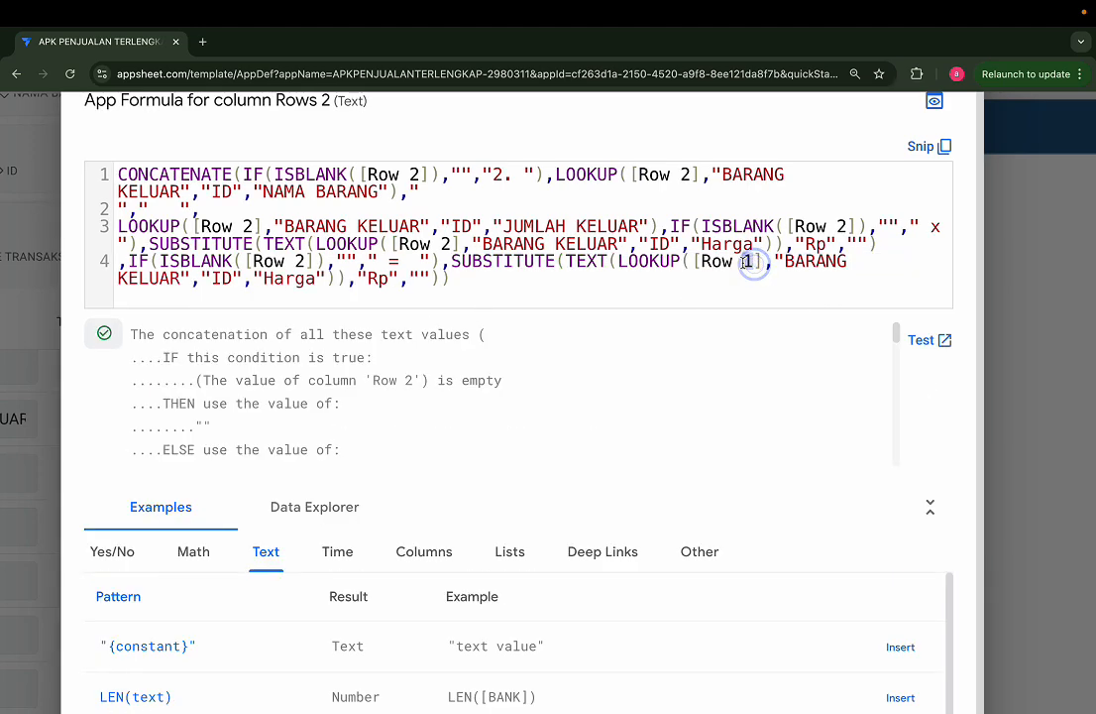
type("2")
Step: Change the returned column in the final Rows 2 lookup to "Total" and save the formula
double_click(287, 278)
type("Total")
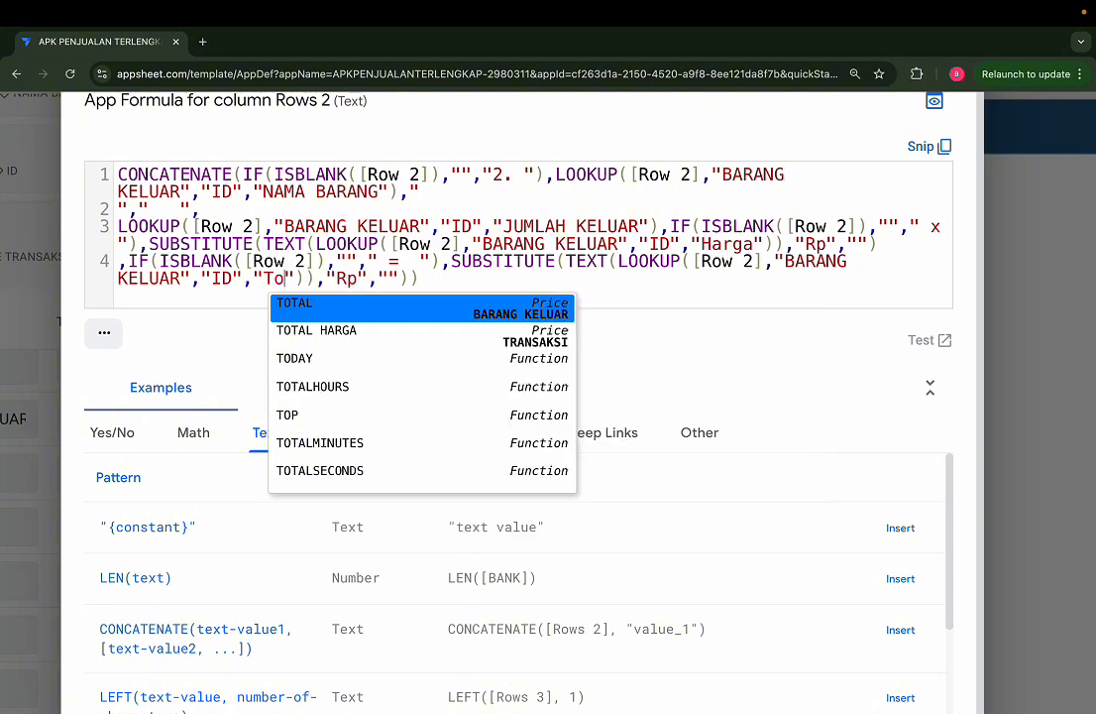
left_click(641, 294)
scroll(491, 273, "down", 5)
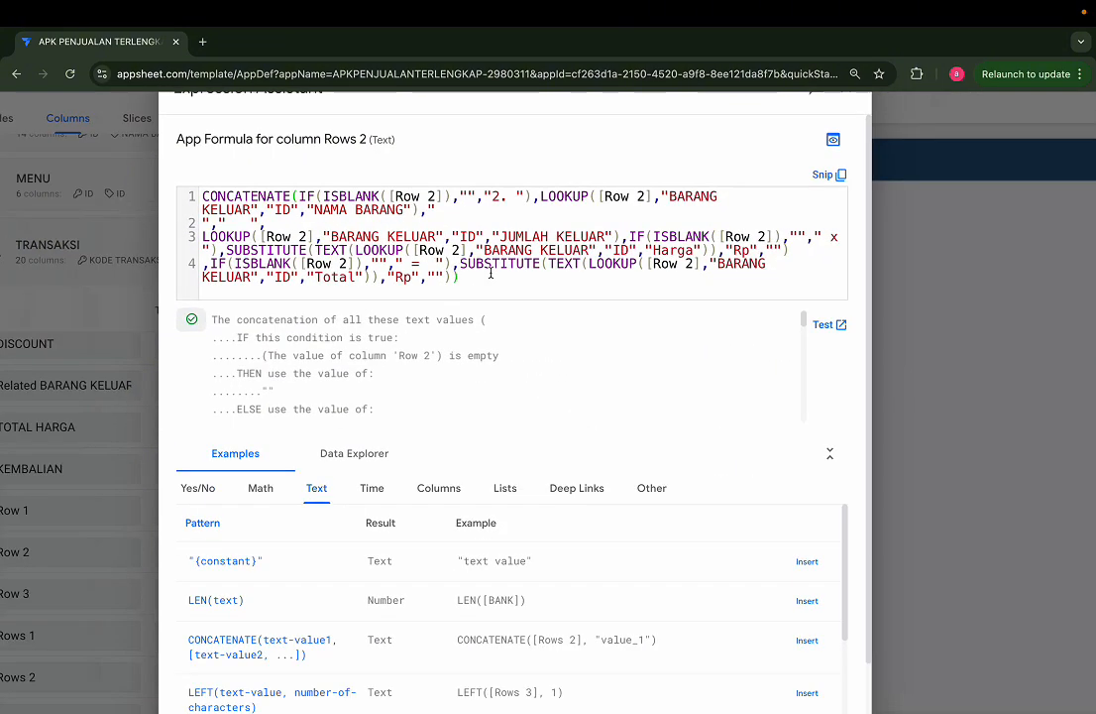
scroll(491, 273, "down", 1)
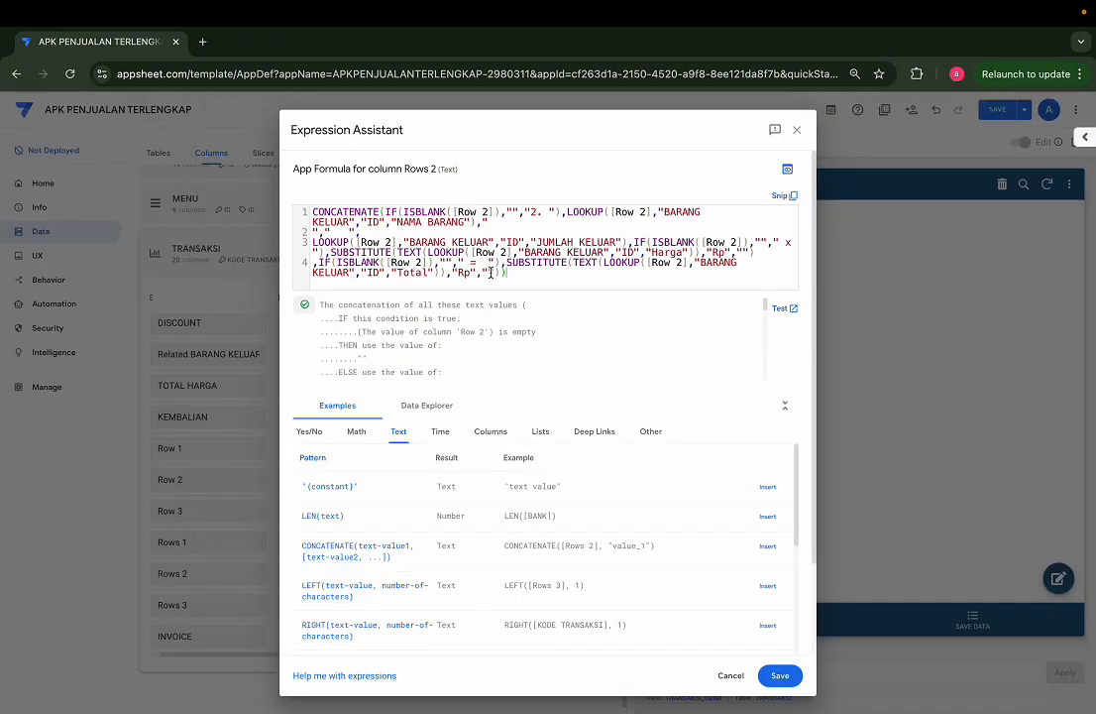
left_click(778, 678)
Step: Open the Rows 3 formula and replace its Harga and TOTAL lookups with the copied SUBSTITUTE expression
left_click(526, 604)
scroll(547, 305, "up", 3)
scroll(546, 307, "up", 2)
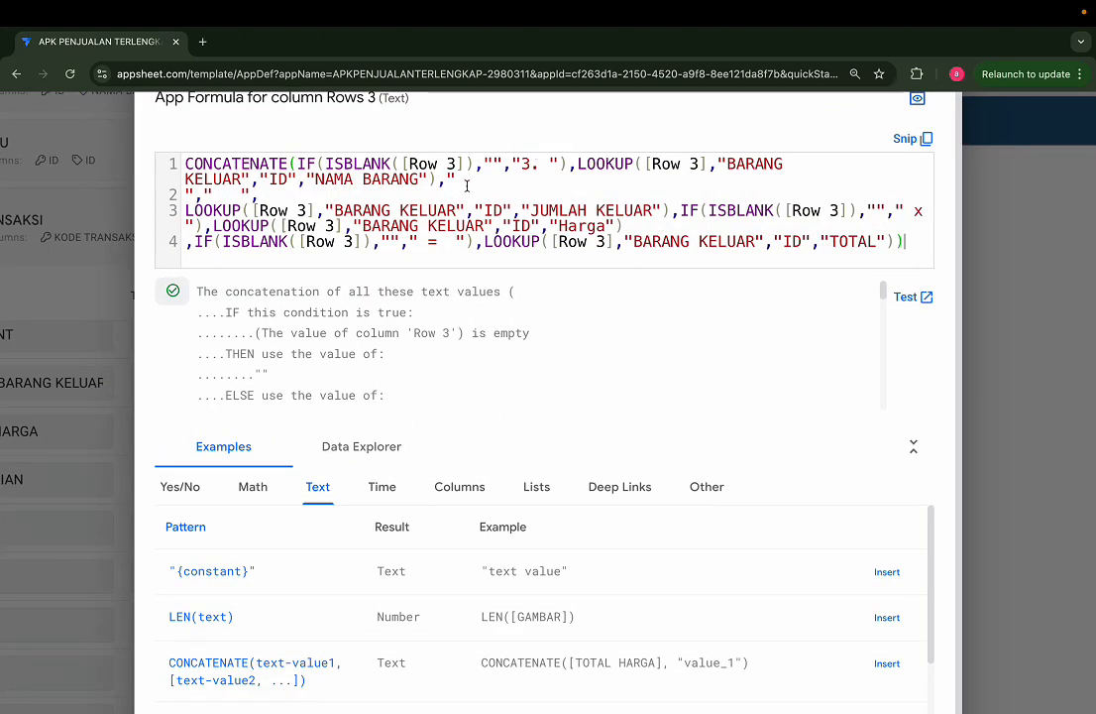
left_click_drag(206, 226, 623, 225)
type(",SUBSTITUTE(TEXT(LOOKUP([Row 1],\"BARANG KELUAR\",\"ID\",\"Harga\")),\"Rp\",\"\")")
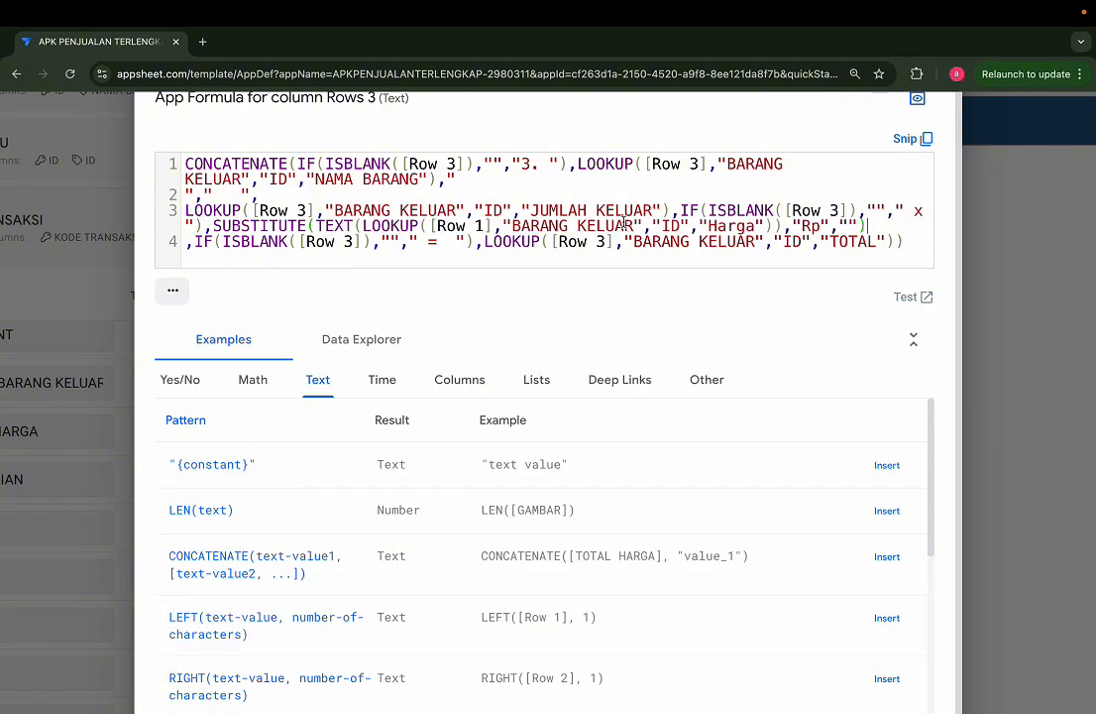
left_click_drag(479, 243, 899, 241)
key("ctrl+v")
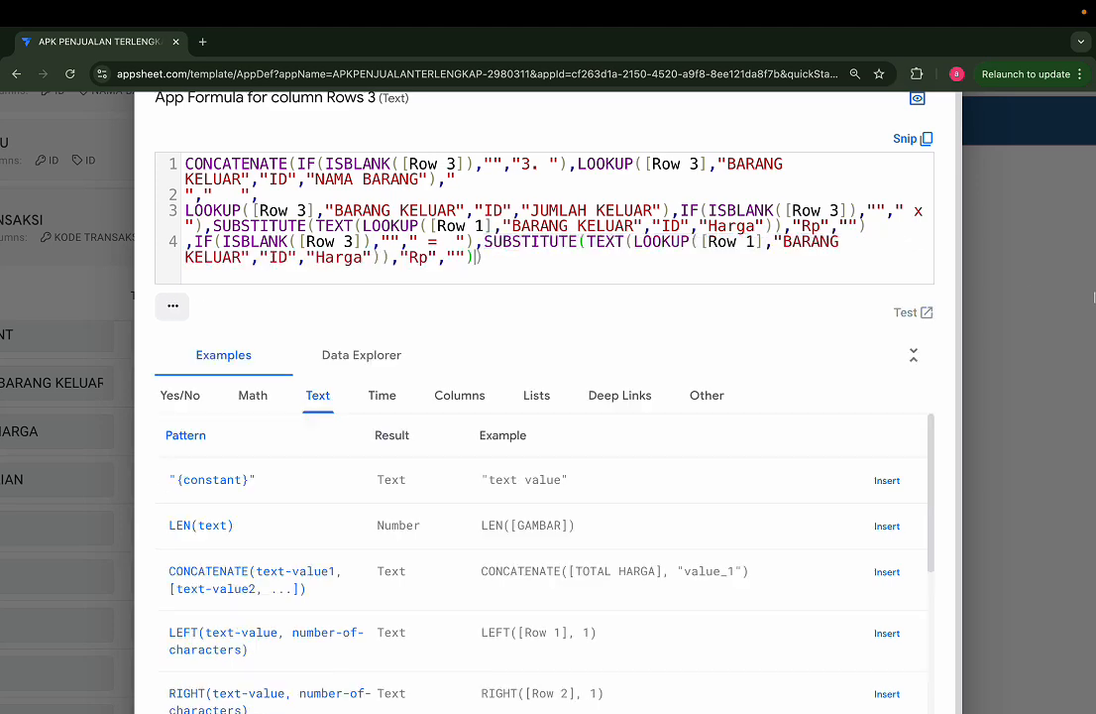
Step: Change the row reference in both pasted Rows 3 expressions to [Row 3]
left_click(751, 241)
double_click(751, 241)
type("3")
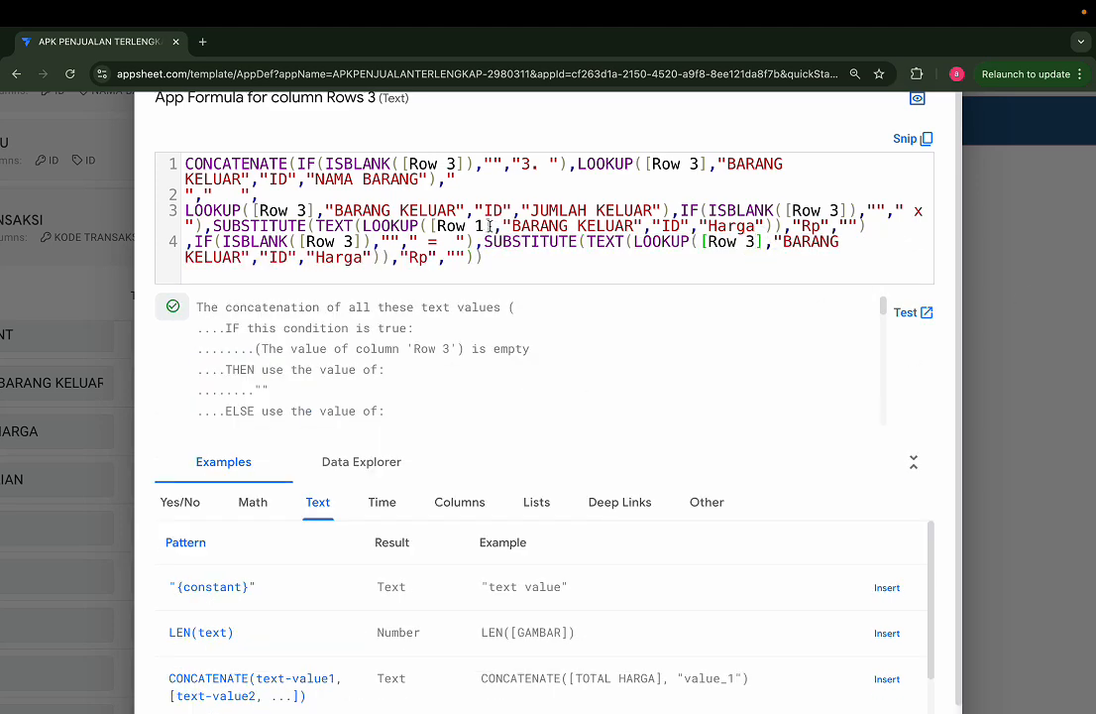
double_click(482, 226)
type("3")
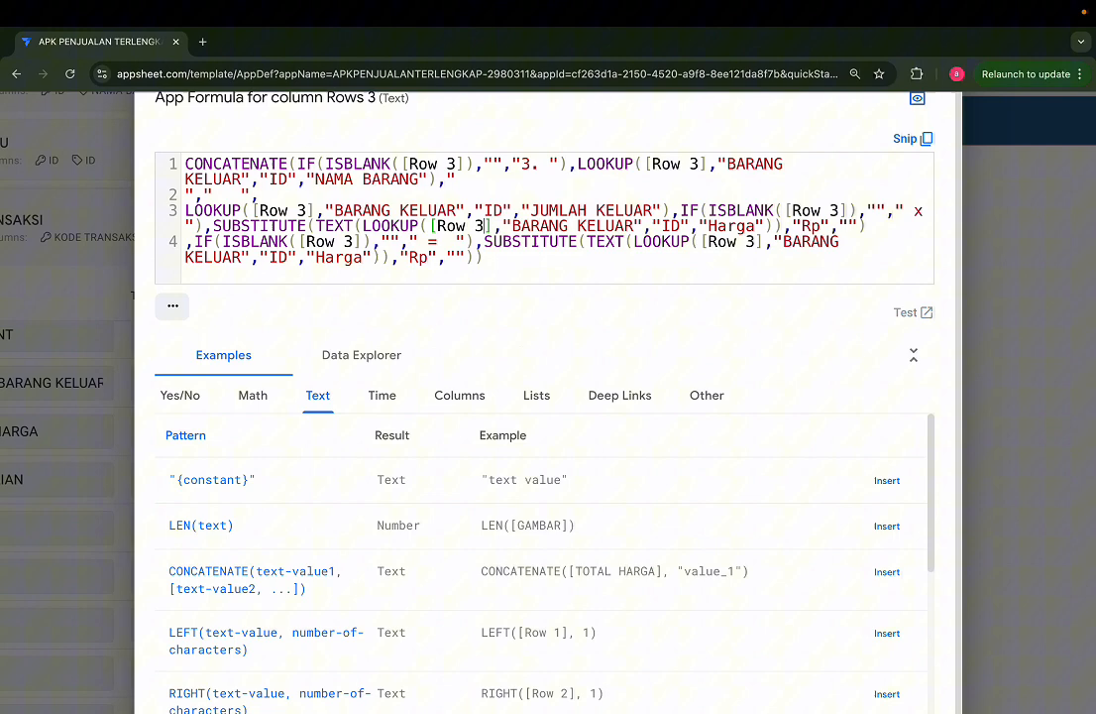
Step: Change the returned column in the final Rows 3 lookup to "TOTAL" and save the formula
double_click(337, 259)
type("tota")
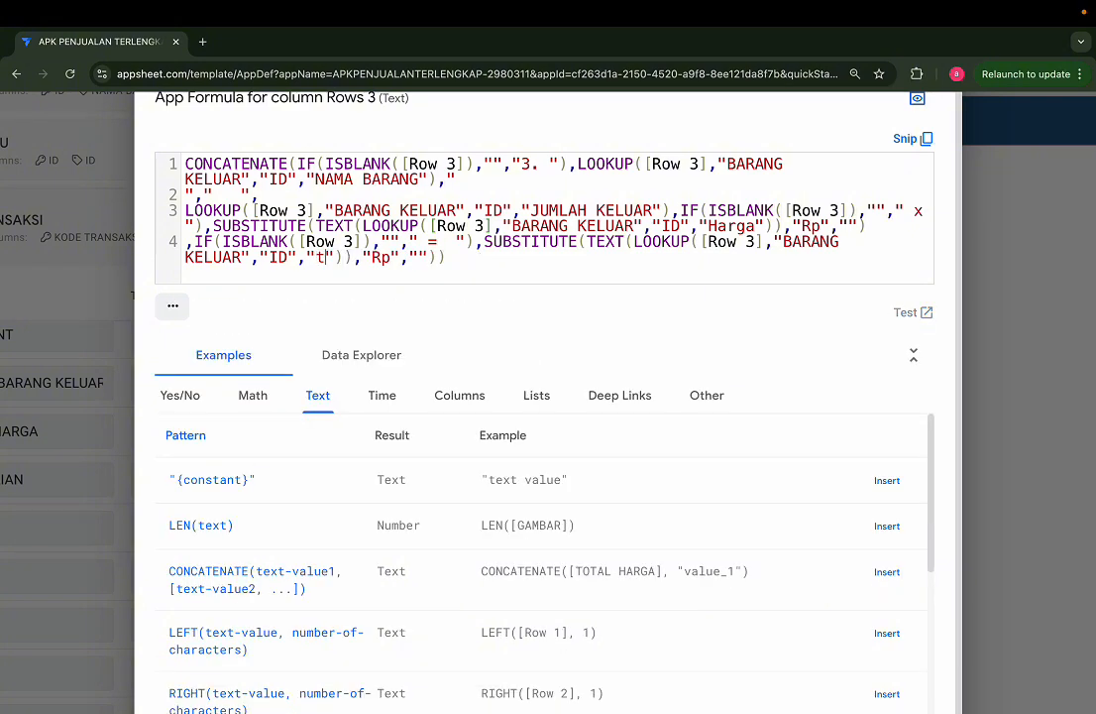
key("Return")
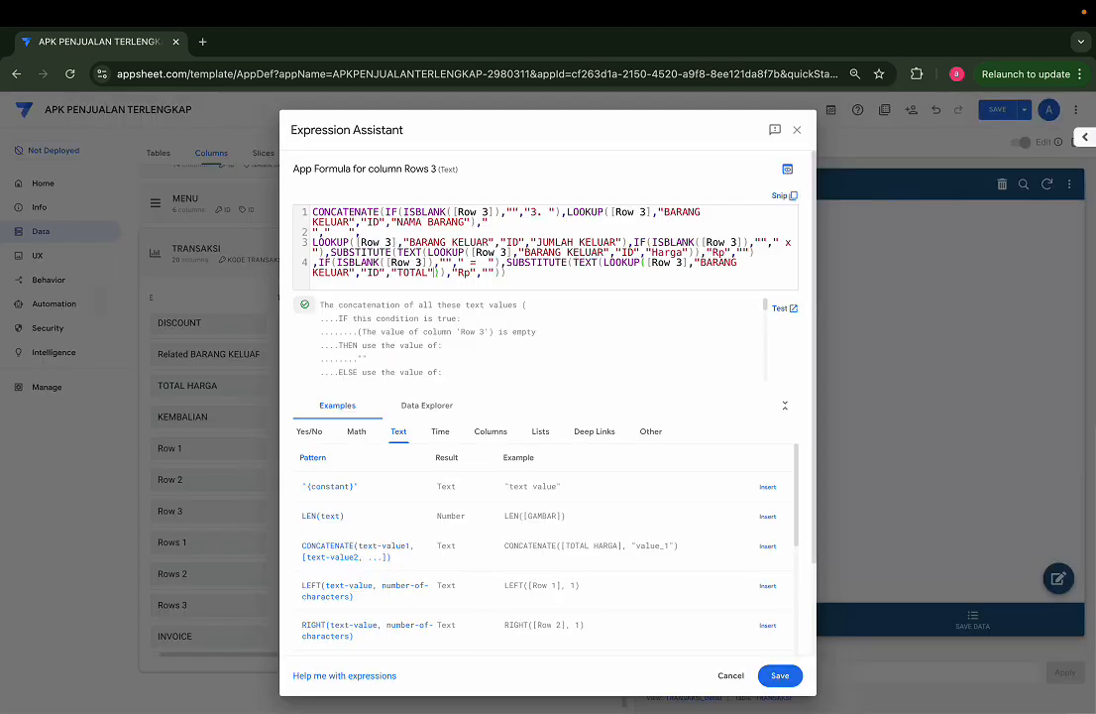
left_click(780, 677)
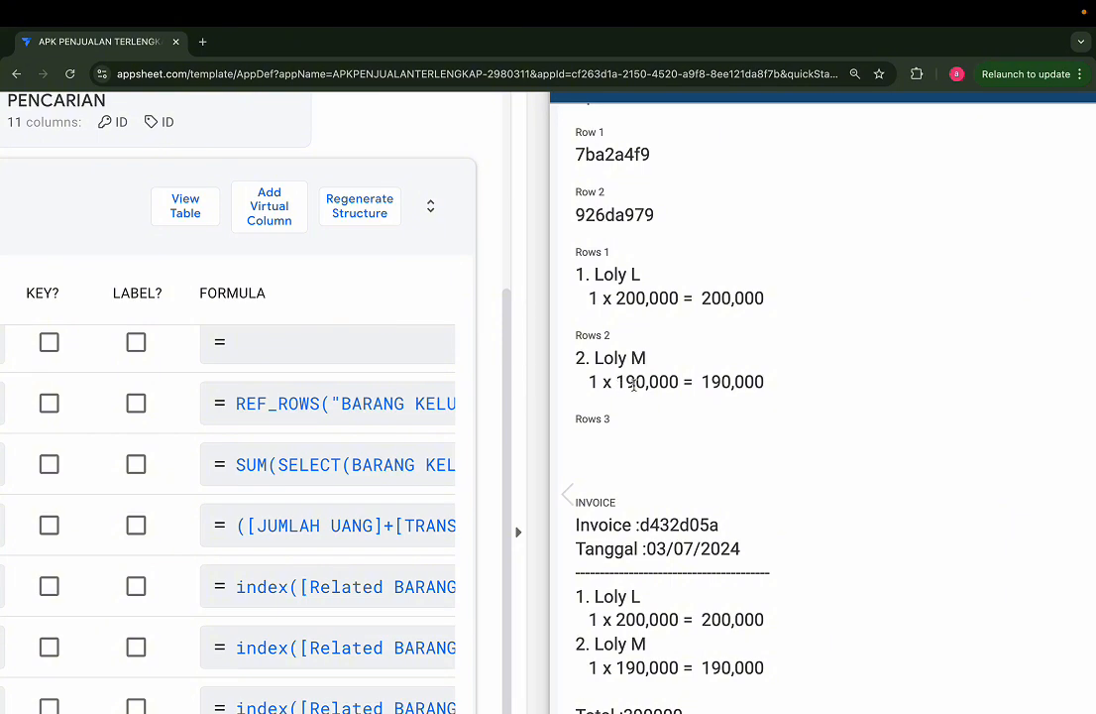
Step: Check the price and total formatting of the Rows 2 item and the INVOICE item lines in the app preview
left_click_drag(617, 384, 649, 382)
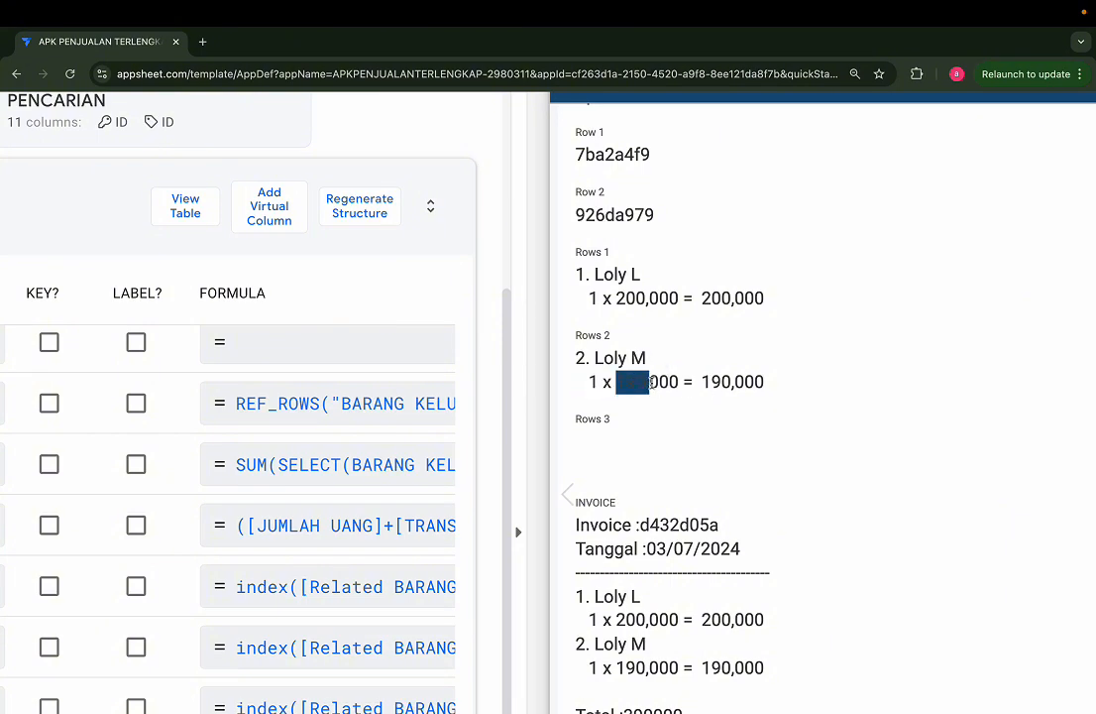
double_click(653, 382)
left_click(750, 362)
left_click(756, 401)
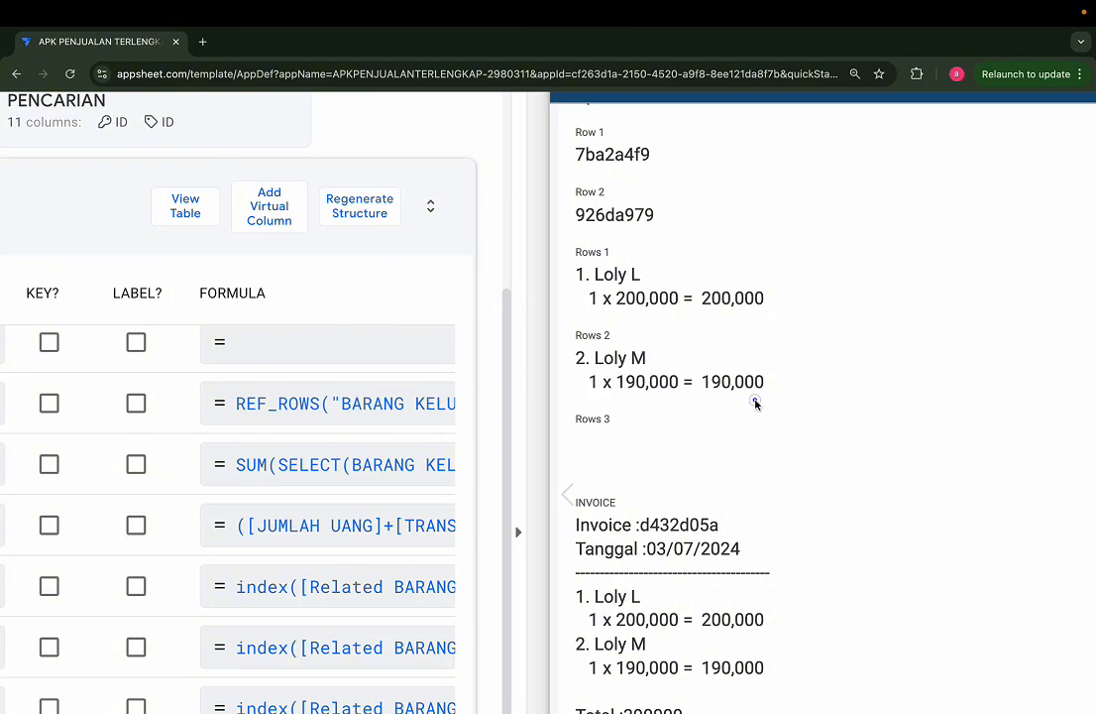
scroll(756, 402, "down", 3)
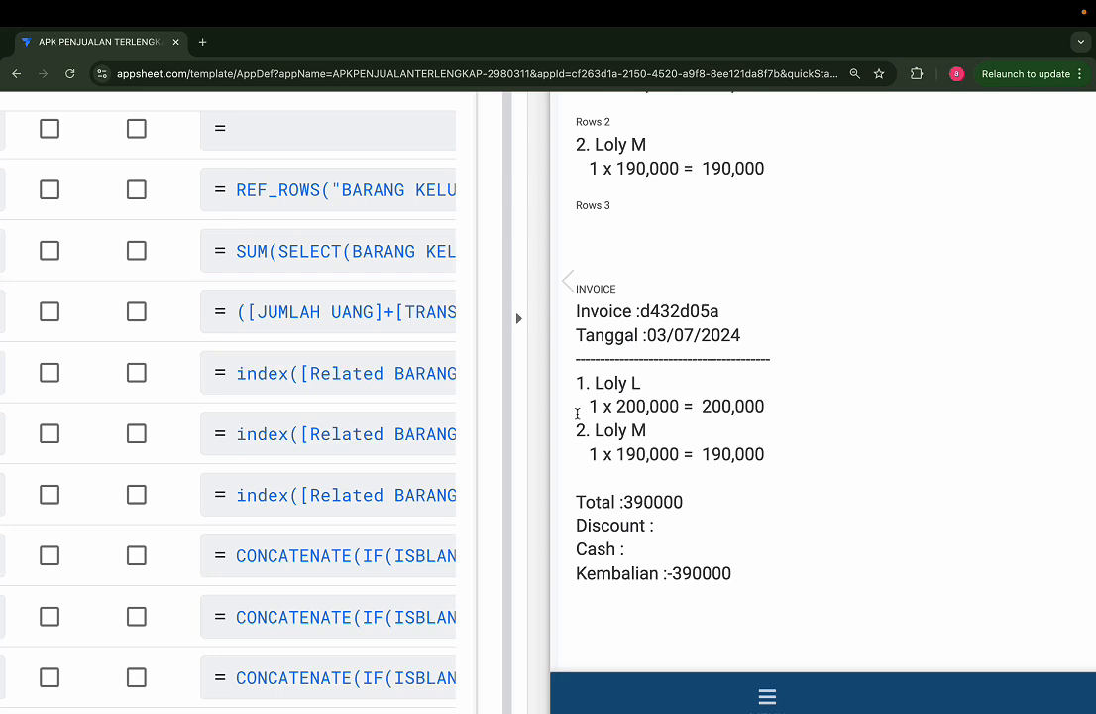
scroll(577, 413, "down", 1)
left_click_drag(613, 304, 757, 305)
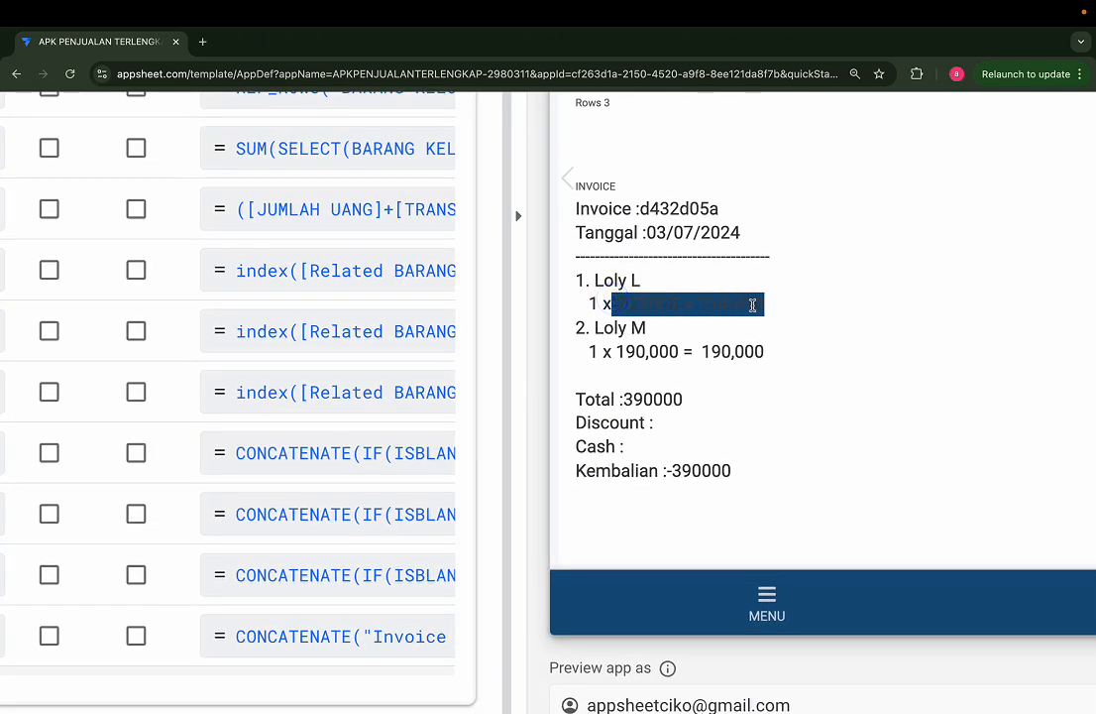
left_click_drag(616, 351, 784, 345)
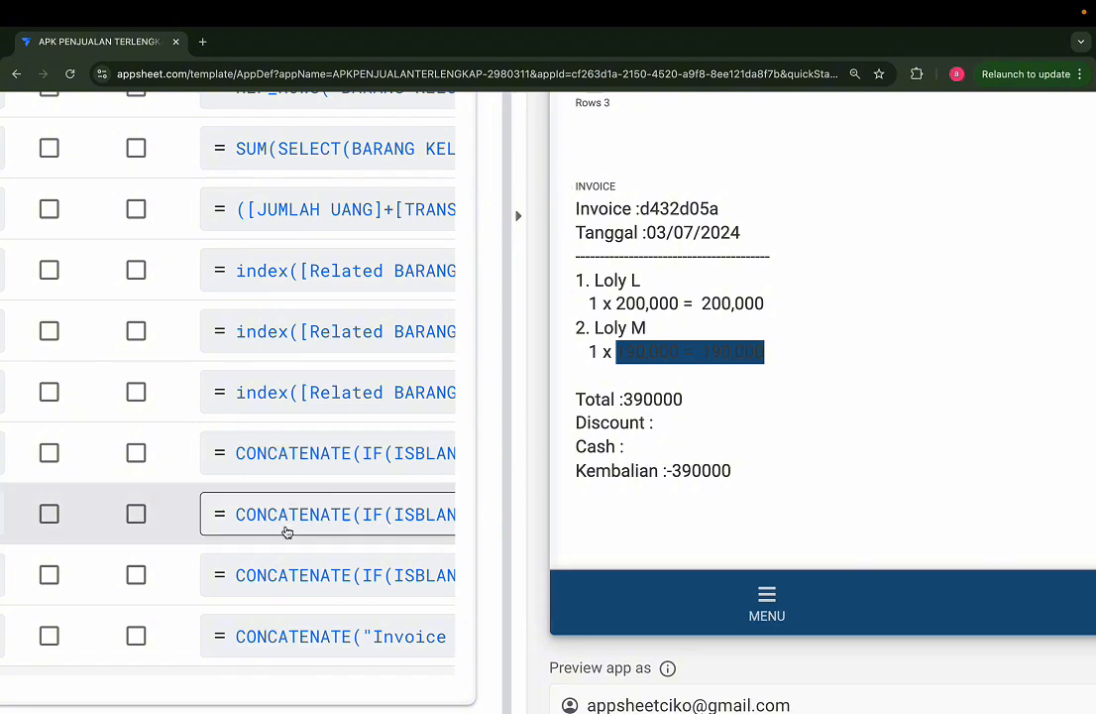
Step: Open the INVOICE column formula and add a space after the colon in the Total, Discount, Cash and Kembalian labels
scroll(285, 532, "down", 1)
scroll(285, 532, "left", 5)
scroll(285, 532, "right", 2)
scroll(285, 532, "right", 1)
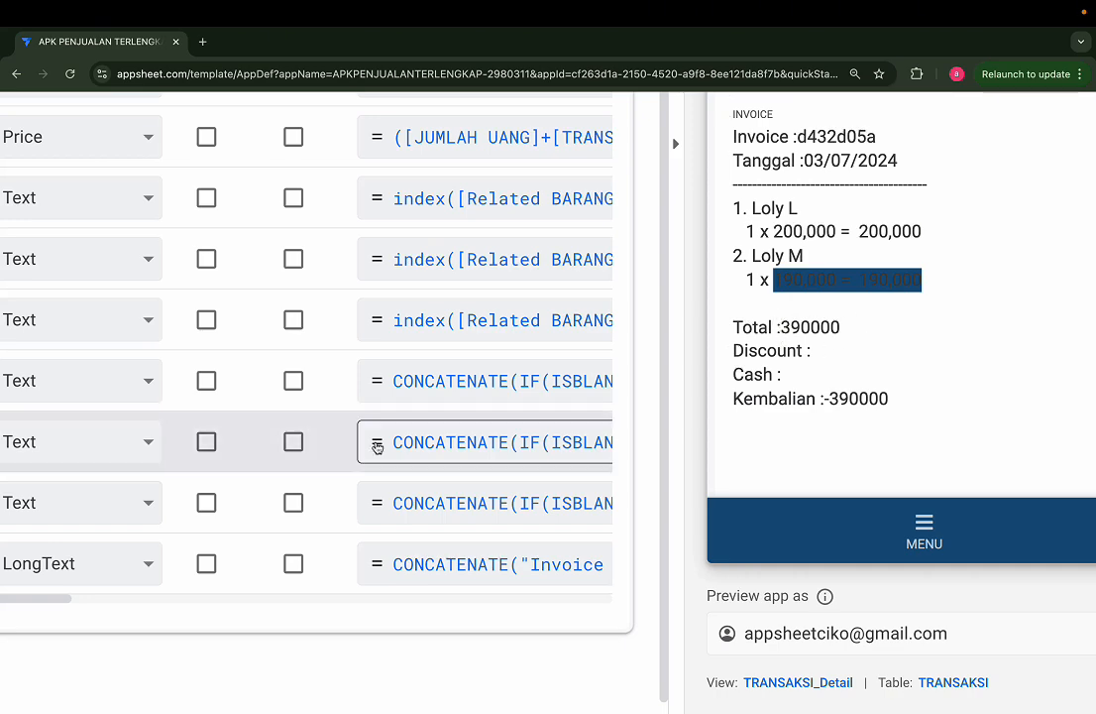
scroll(376, 447, "left", 3)
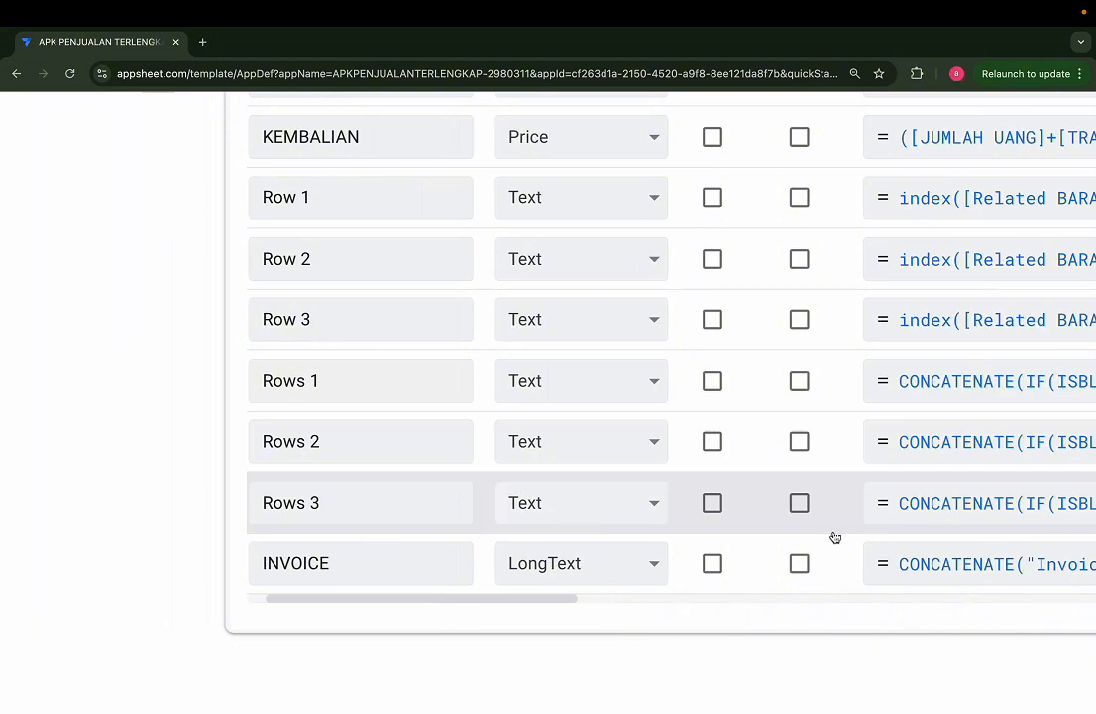
scroll(659, 503, "right", 4)
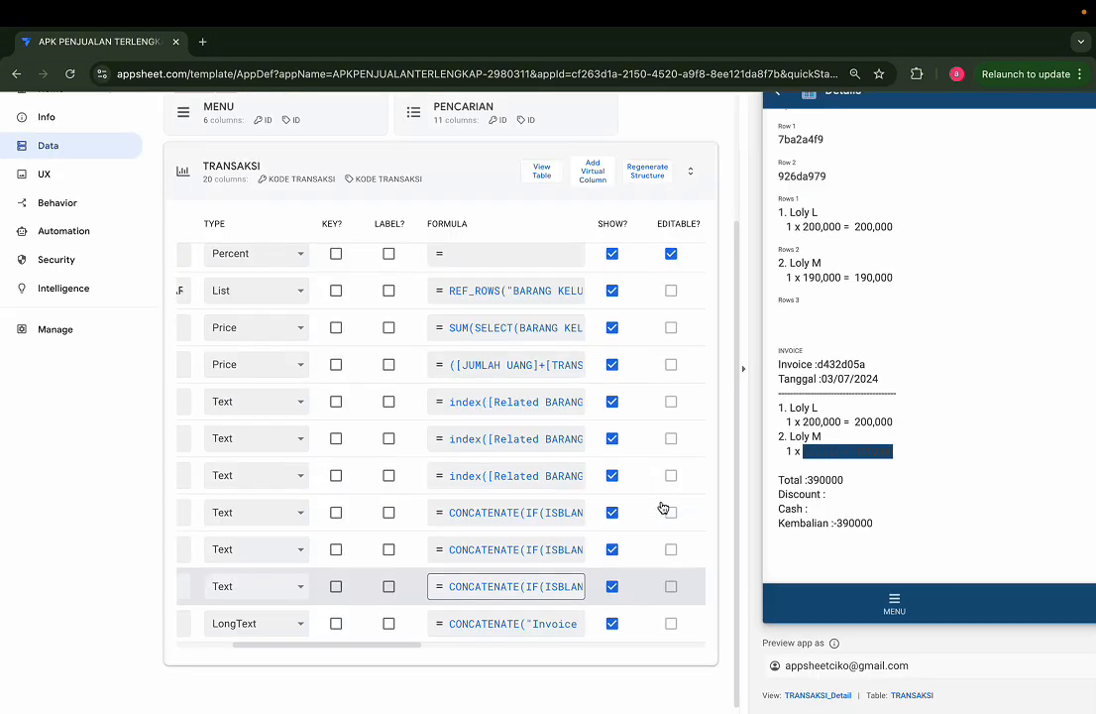
left_click(861, 564)
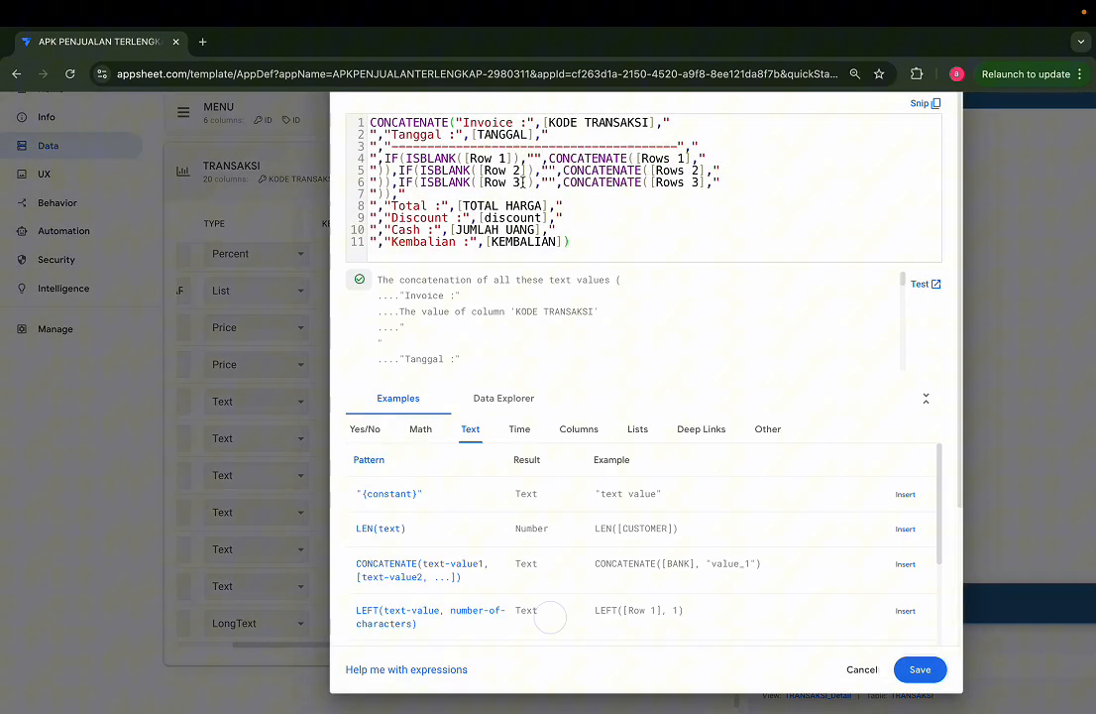
scroll(524, 182, "up", 4)
scroll(523, 182, "up", 1)
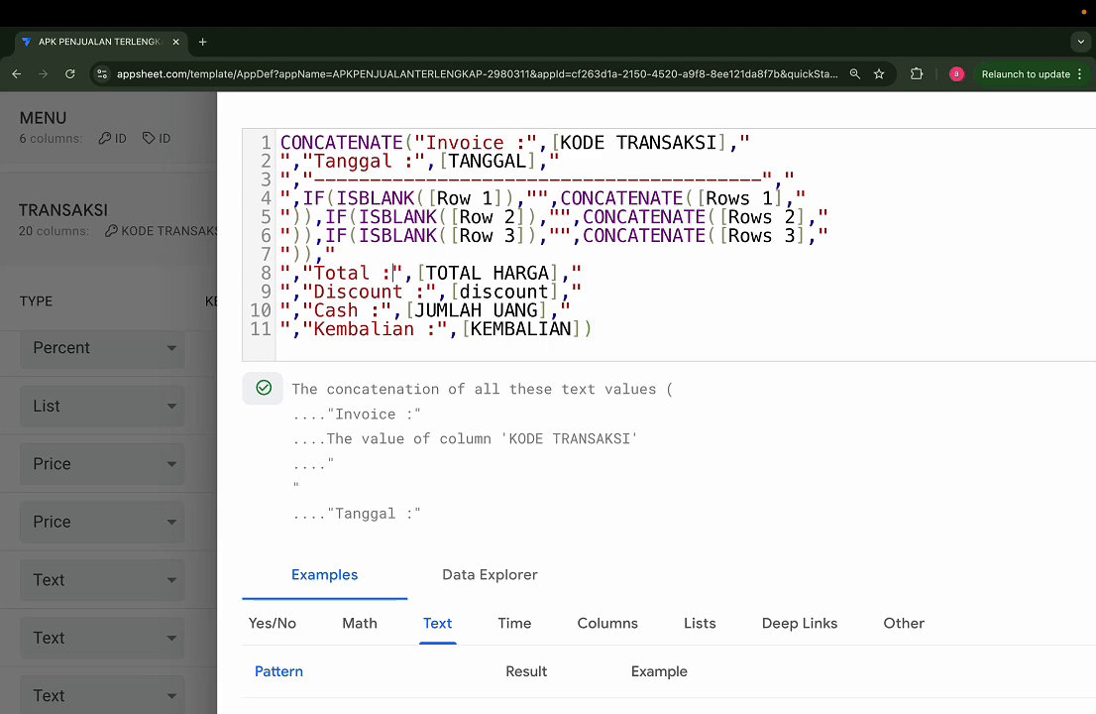
left_click(393, 272)
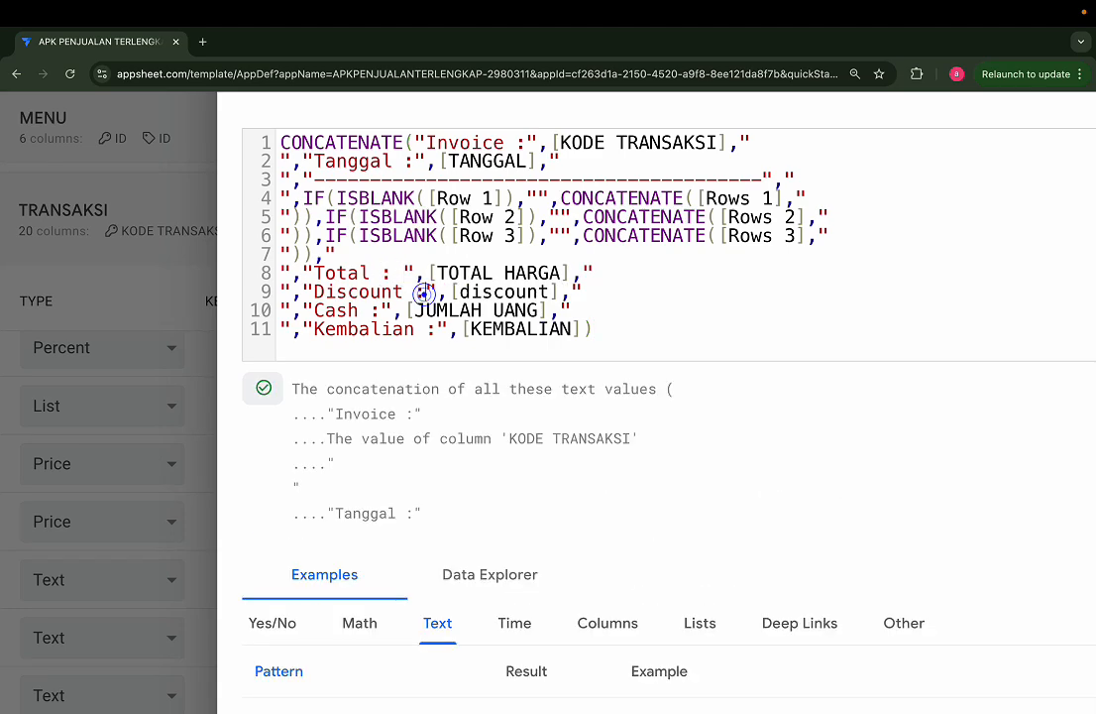
left_click(393, 310)
left_click(437, 328)
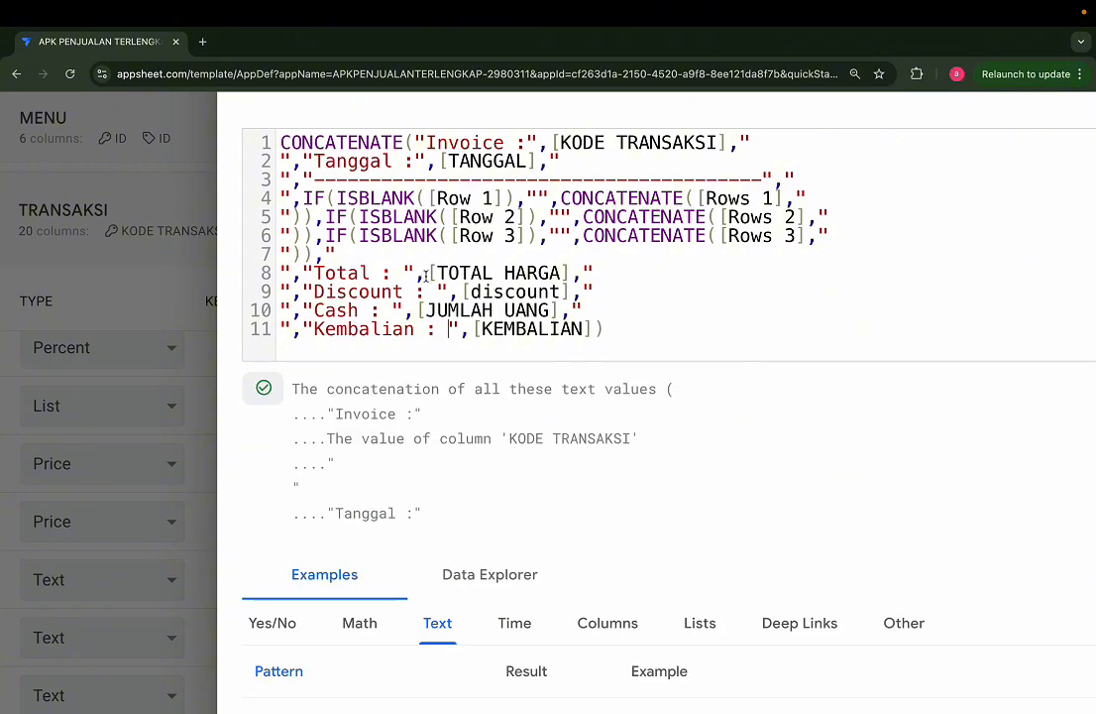
Step: Replace [TOTAL HARGA] in the INVOICE formula with SUBSTITUTE(TEXT([TOTAL HARGA]),"Rp","")
left_click_drag(426, 275, 633, 269)
left_click_drag(426, 274, 572, 269)
key("ctrl+c")
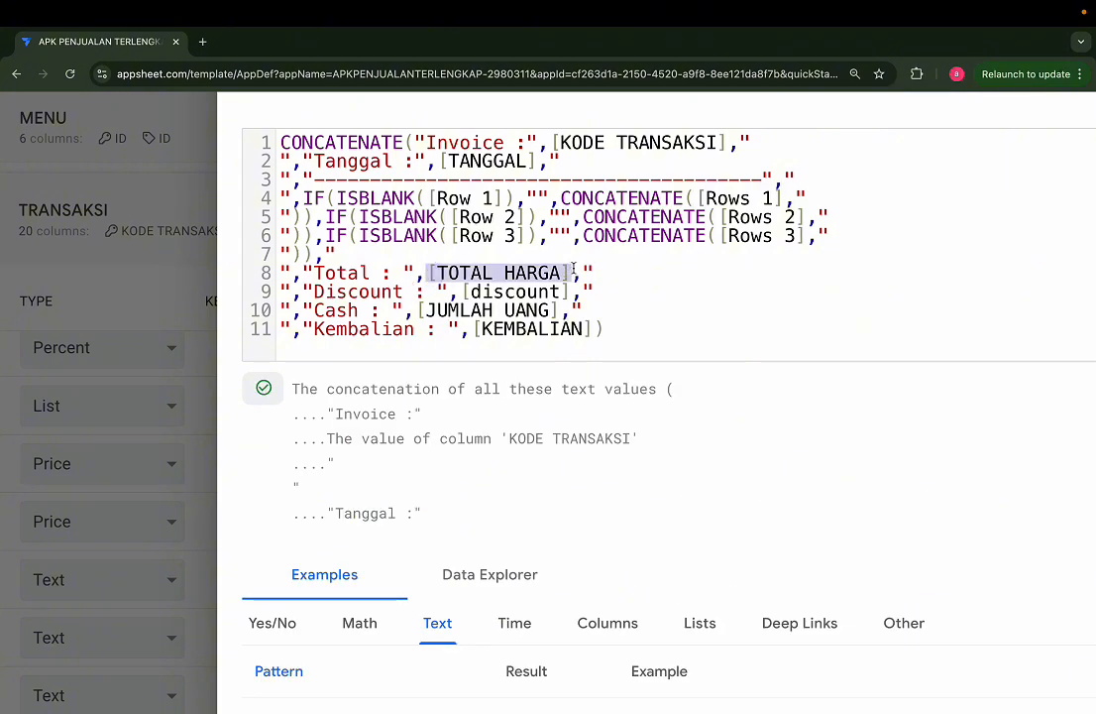
key("BackSpace")
type("sub")
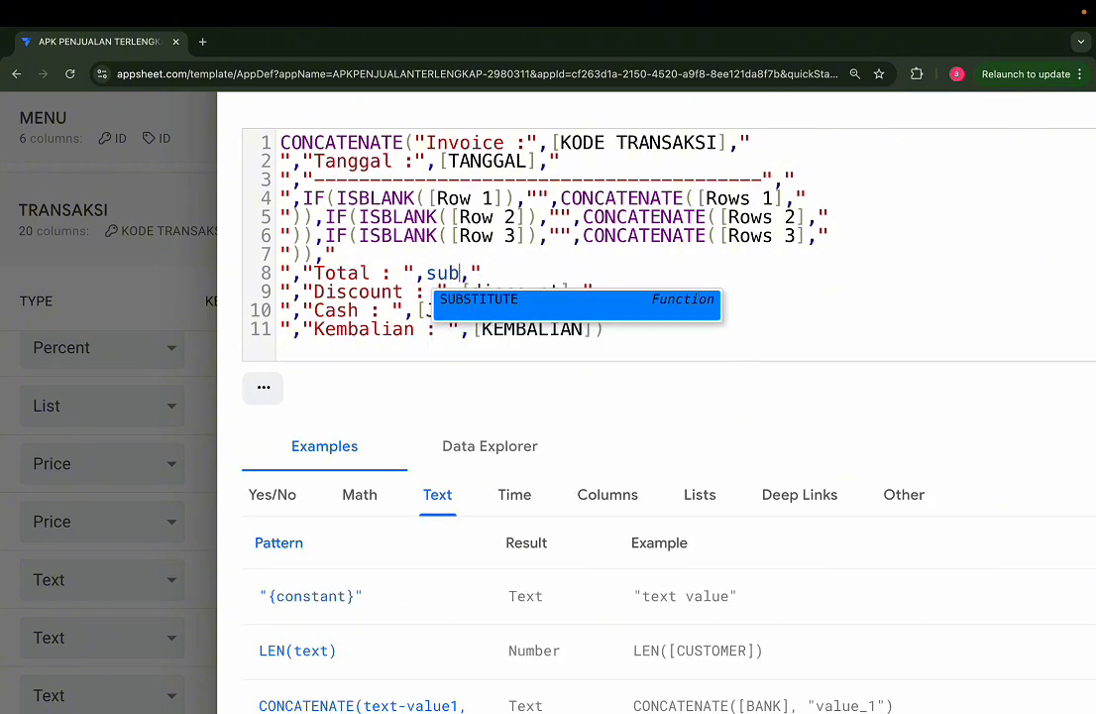
key("Return")
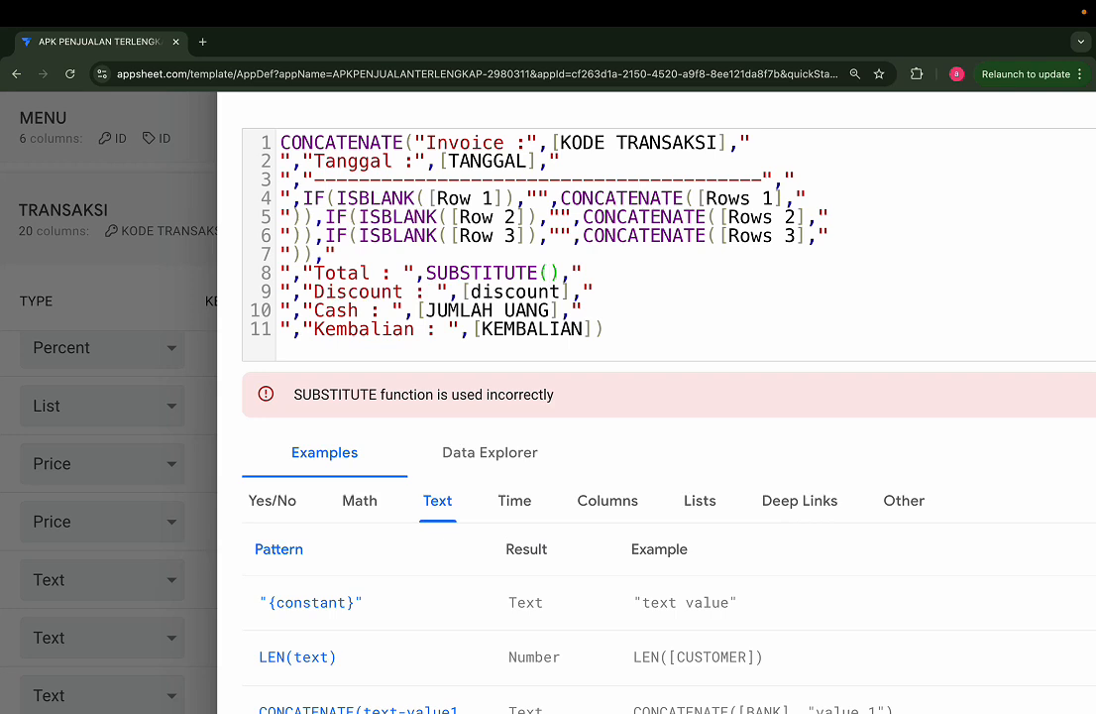
type("te")
key("Return")
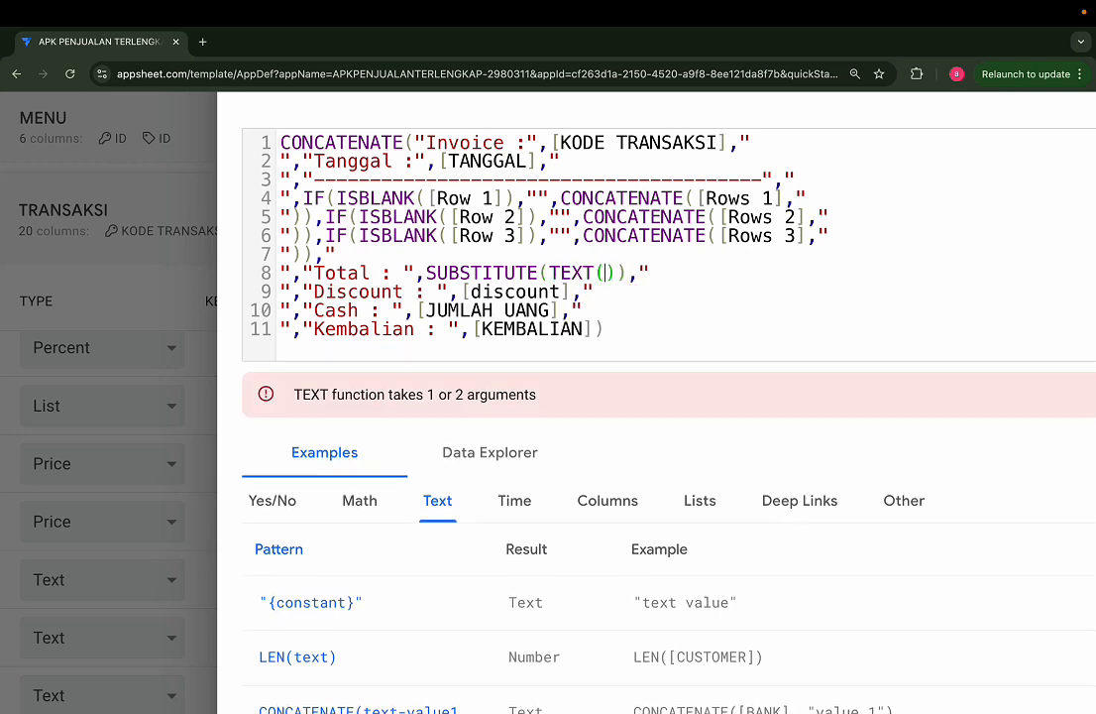
key("ctrl+v")
type(",")
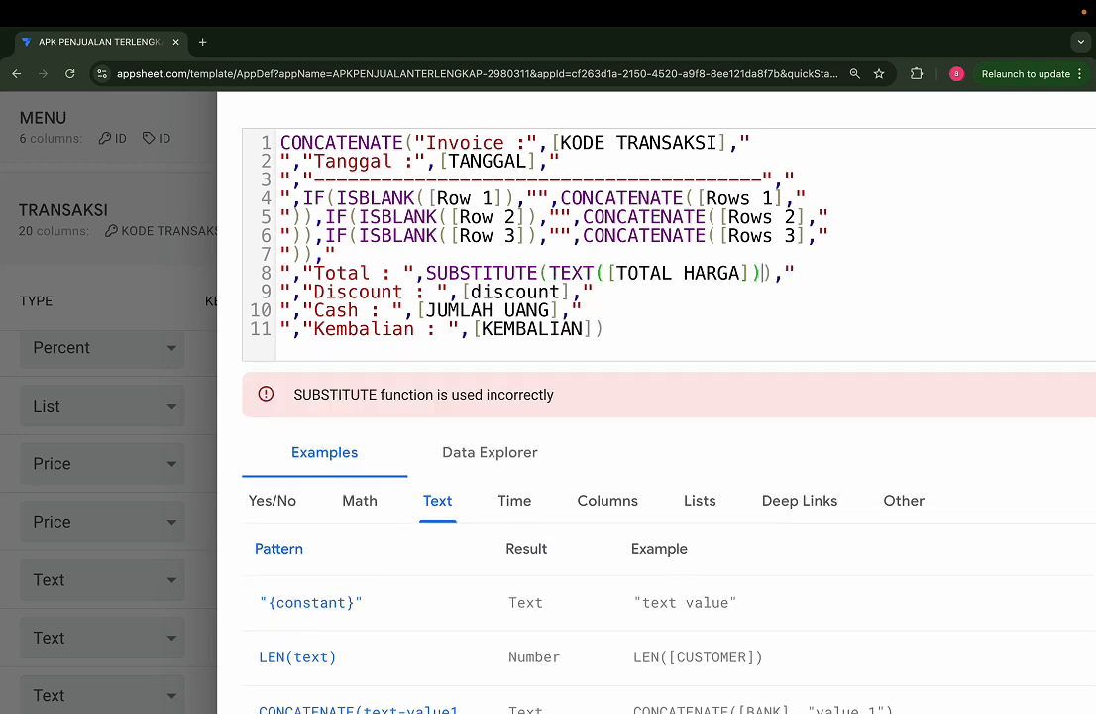
type("\"")
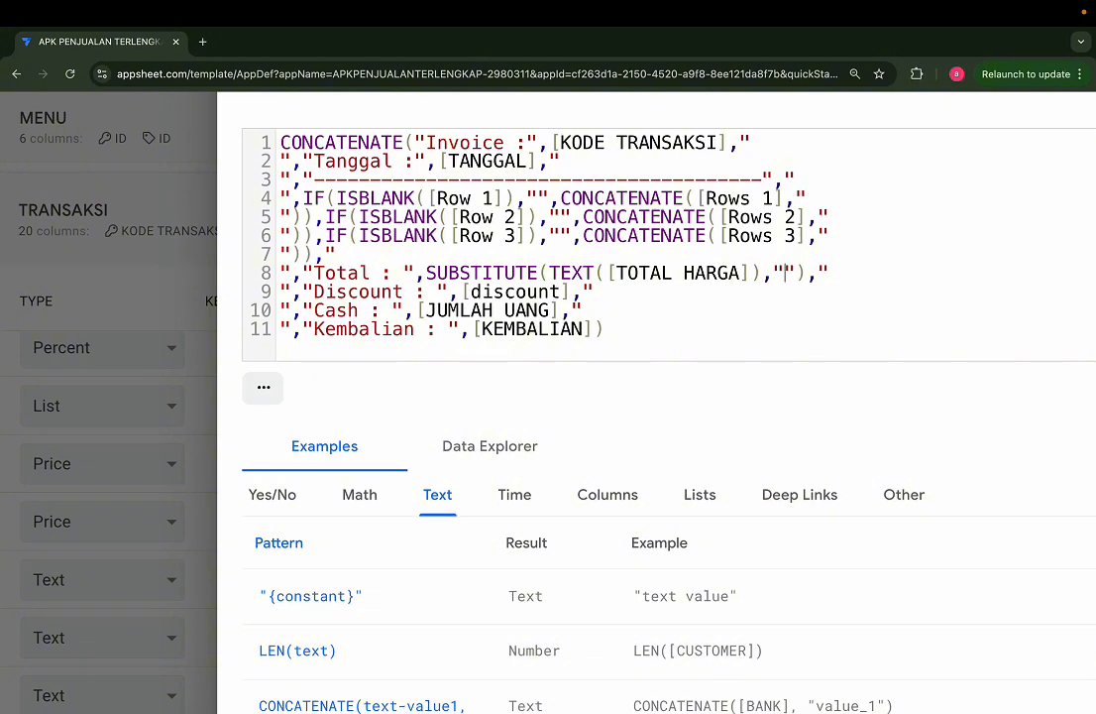
type("Rp\",\"")
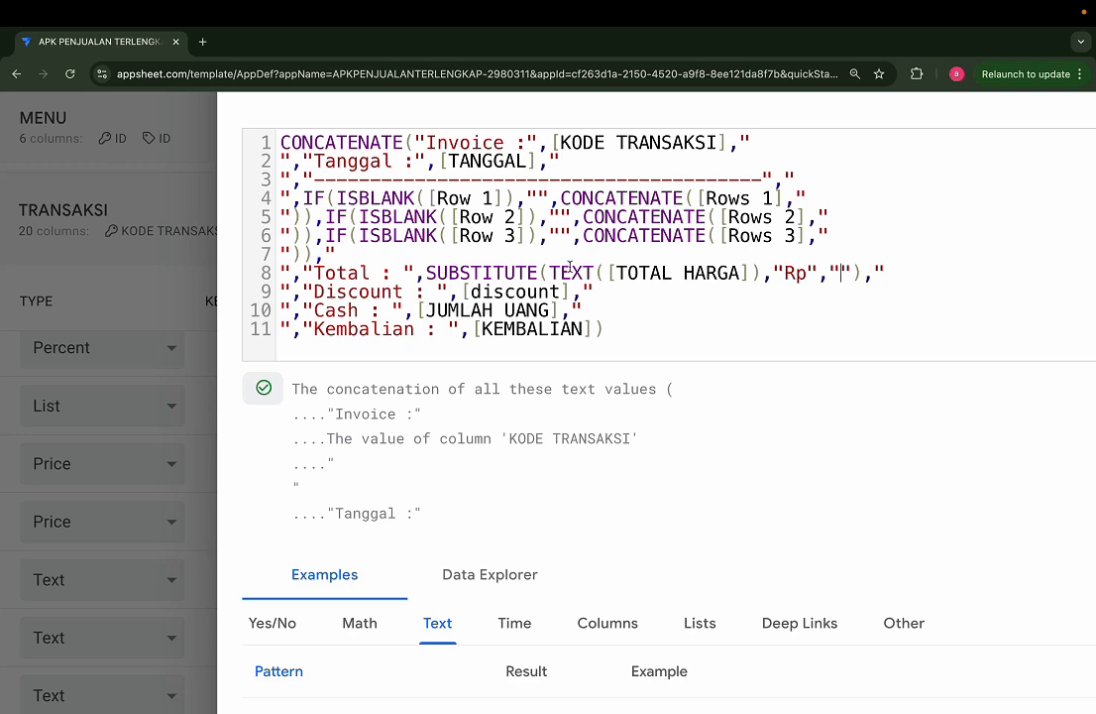
Step: Replace [discount] in the INVOICE formula's Discount line with SUBSTITUTE(TEXT([discount]),"Rp","")
left_click_drag(606, 273, 429, 275)
key("ctrl+c")
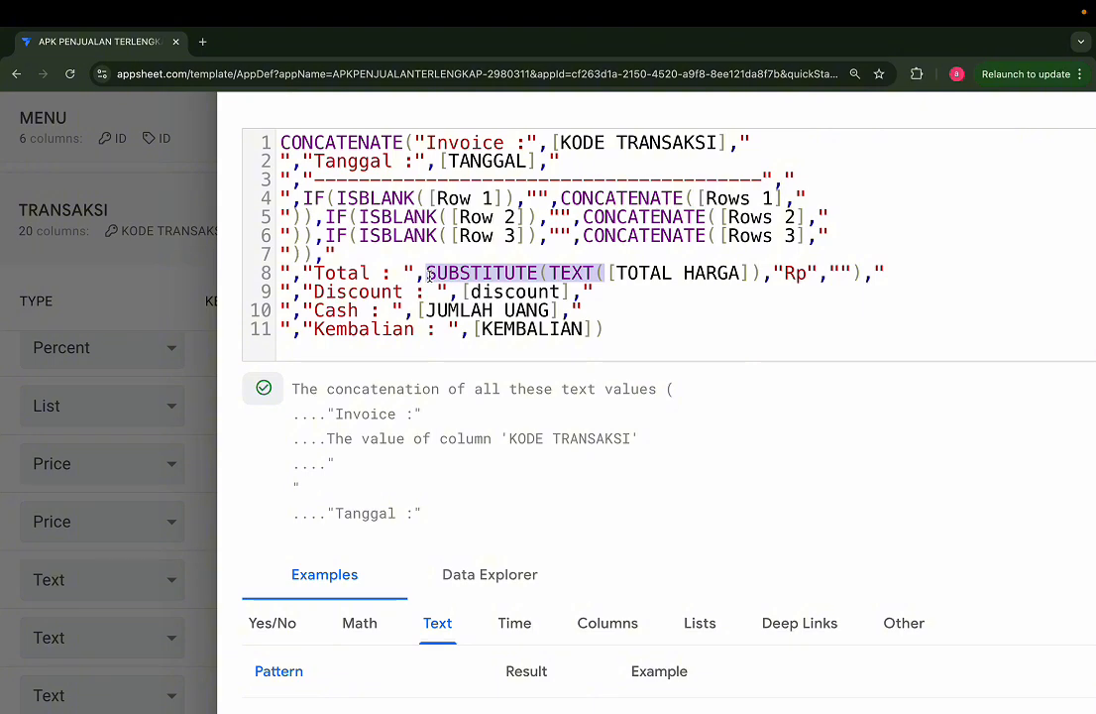
left_click(463, 294)
key("ctrl+v")
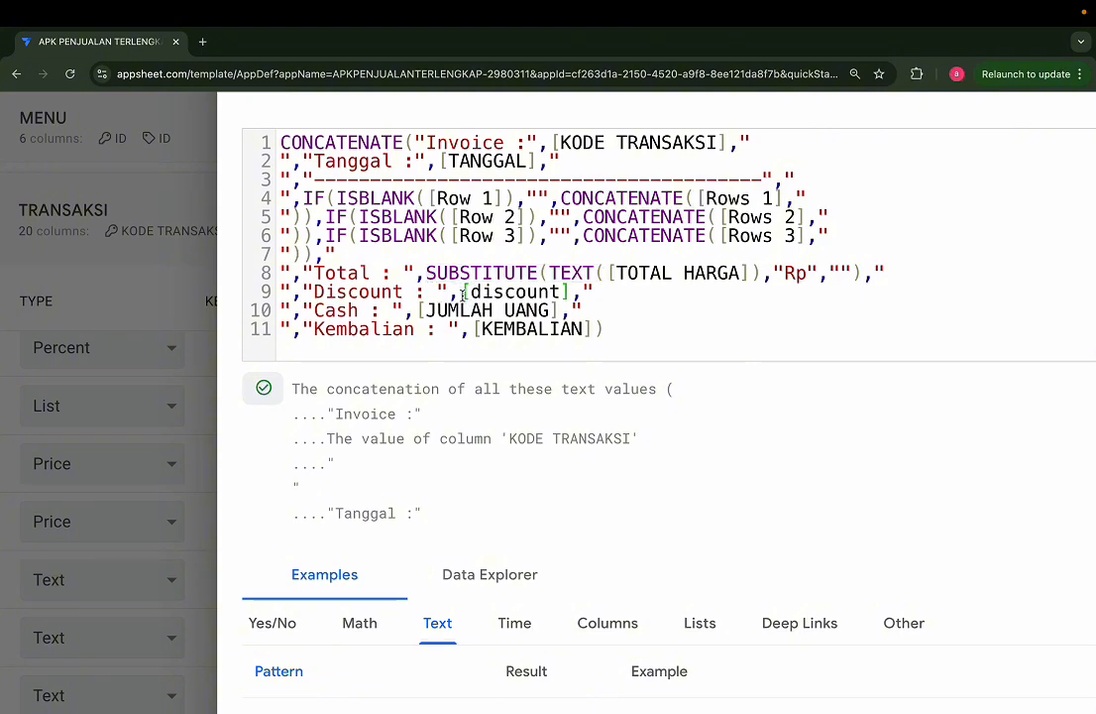
left_click_drag(751, 273, 864, 271)
key("ctrl+c")
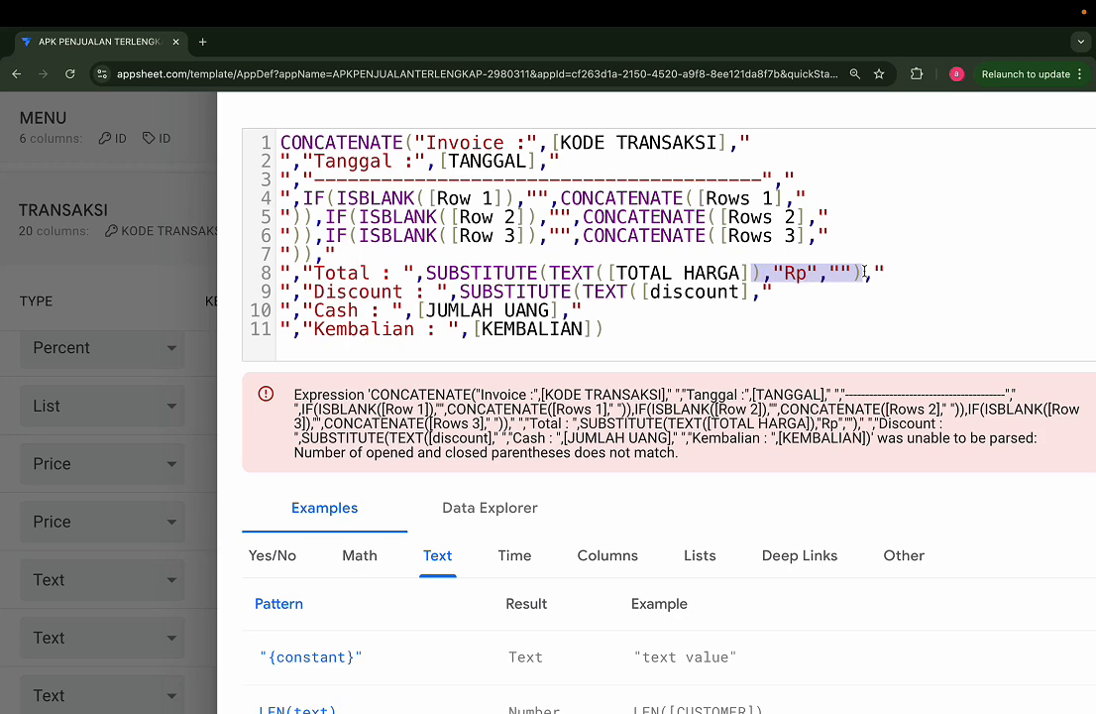
left_click(749, 292)
key("ctrl+v")
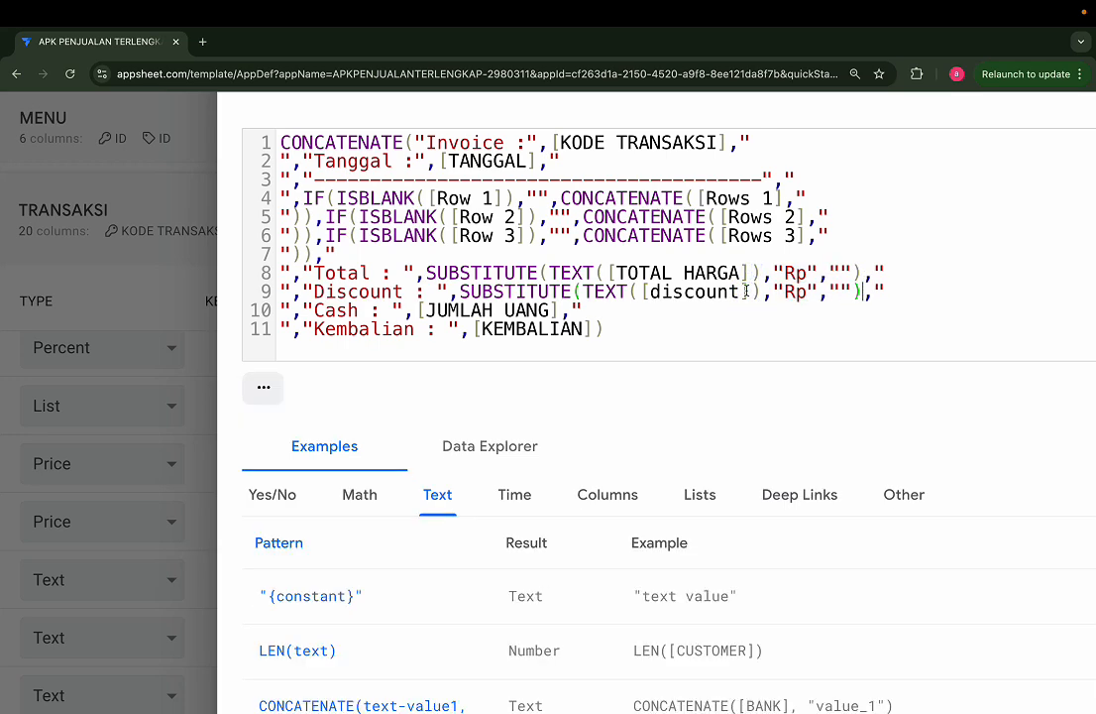
Step: Wrap [JUMLAH UANG] and [KEMBALIAN] in SUBSTITUTE(TEXT(),"Rp","") on the Cash and Kembalian lines and save the INVOICE formula
left_click(558, 311)
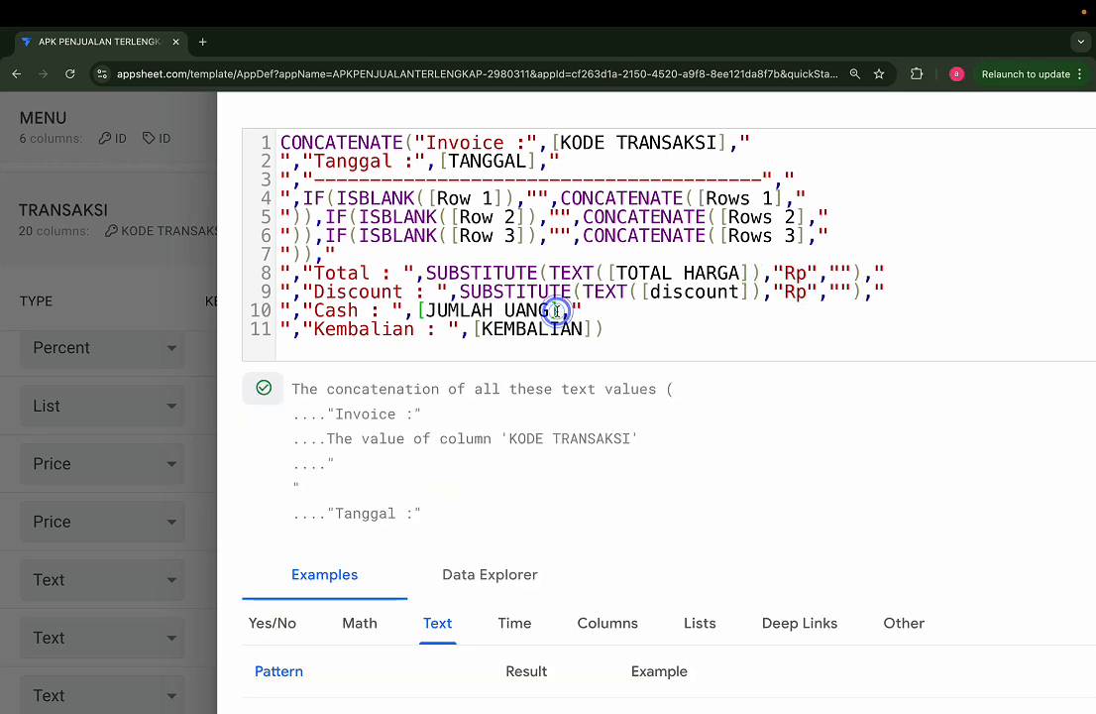
key("super+v")
left_click(591, 328)
key("super+v")
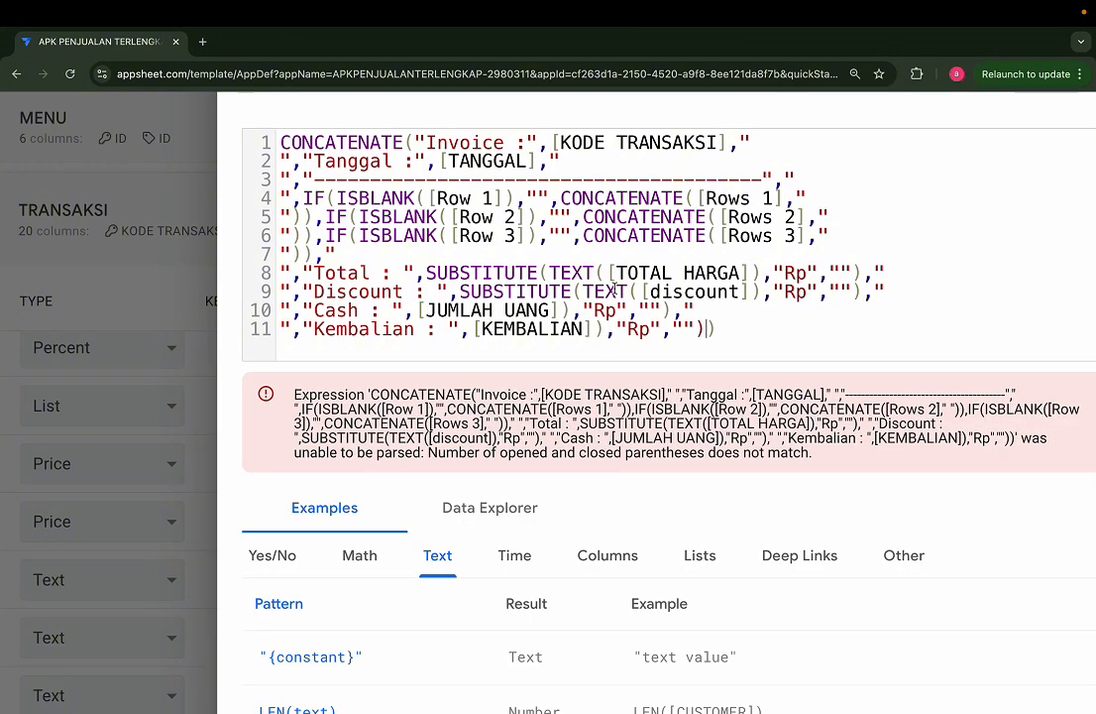
left_click_drag(644, 292, 463, 291)
key("super+c")
left_click(417, 311)
key("super+v")
left_click(476, 329)
key("super+v")
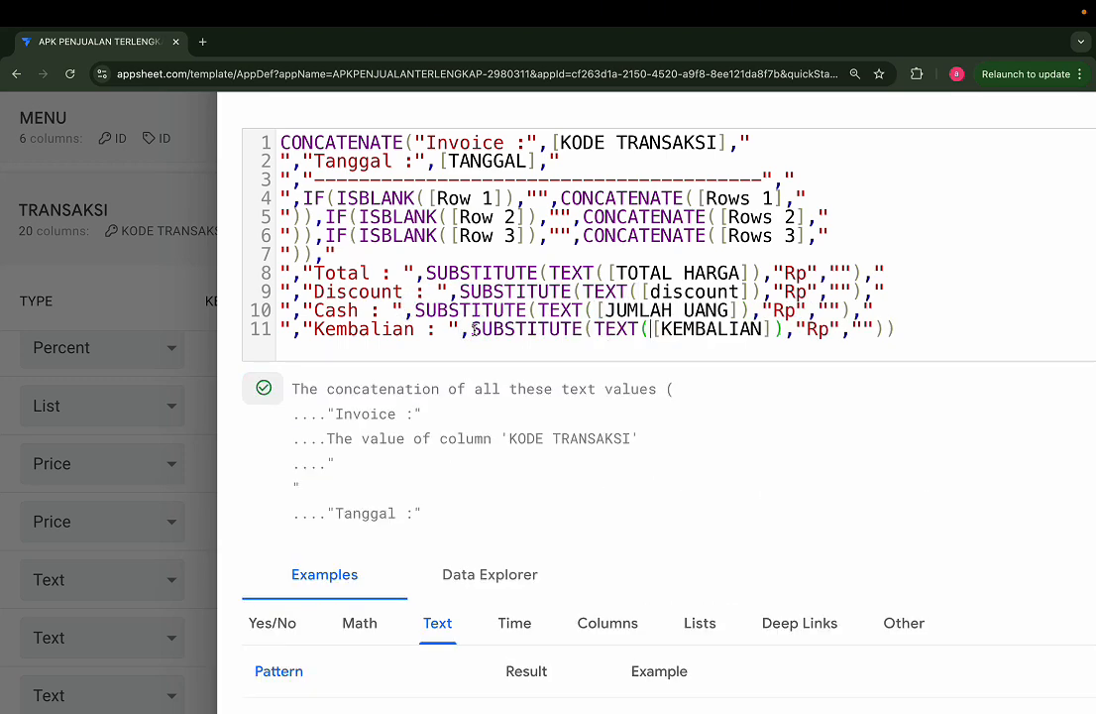
scroll(474, 329, "down", 5)
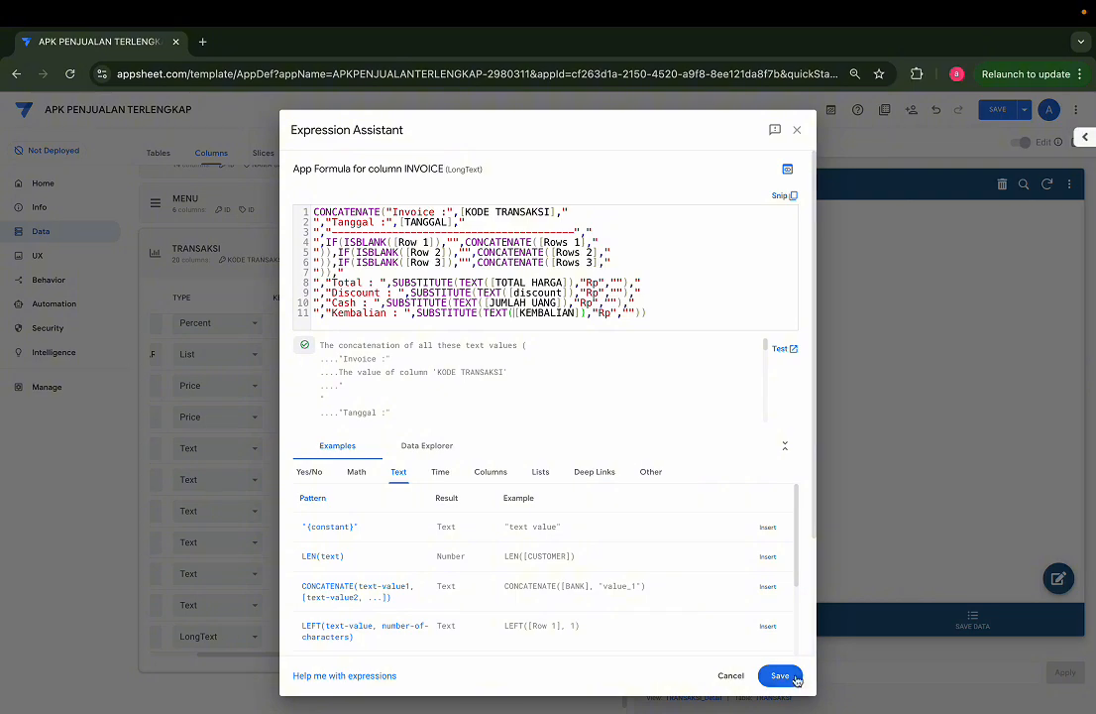
left_click(781, 675)
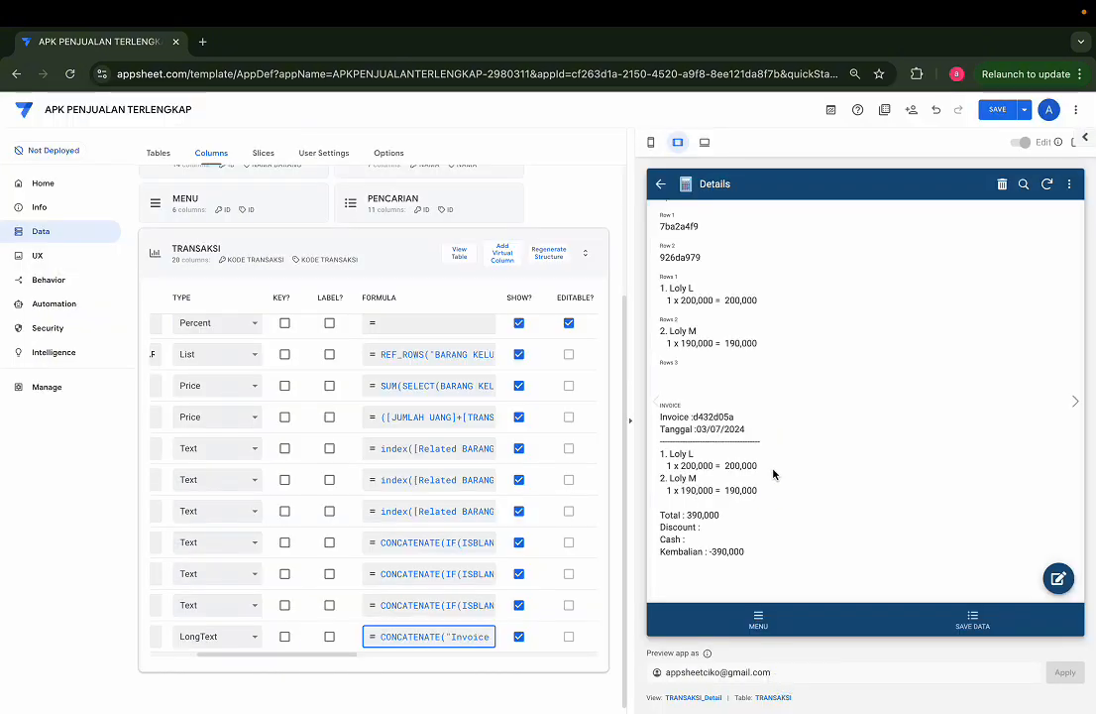
Step: Check the formatting of the Total, Discount, Cash and Kembalian amounts in the INVOICE text of the app preview
scroll(768, 479, "up", 5)
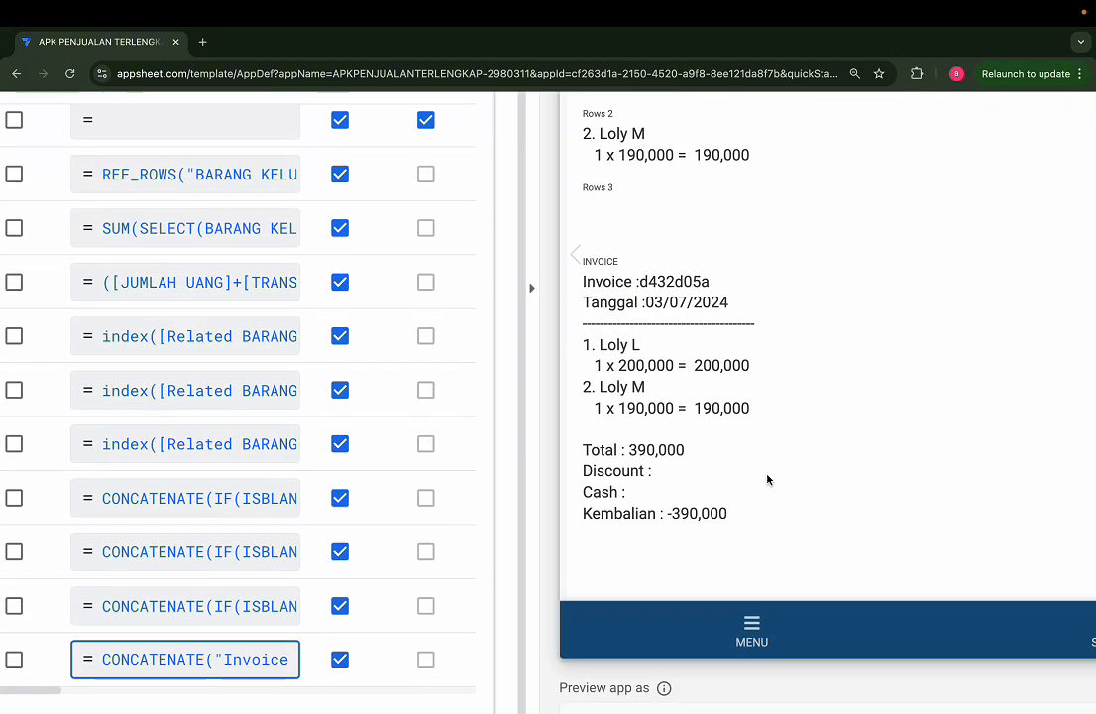
scroll(768, 478, "up", 2)
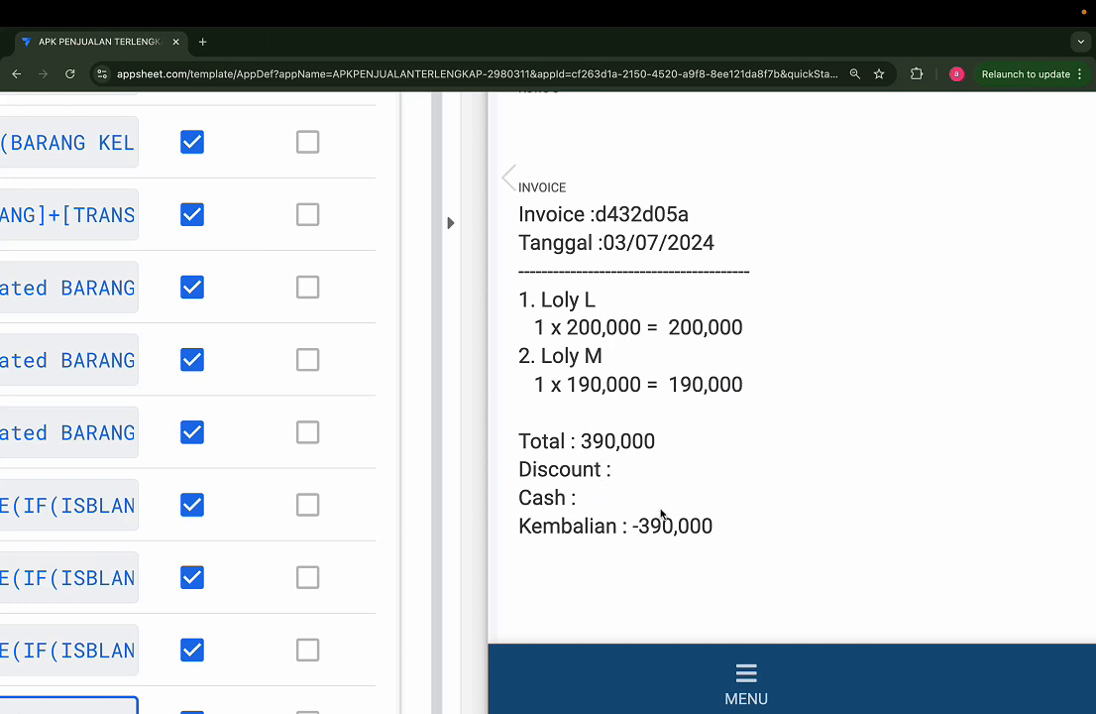
left_click_drag(637, 520, 644, 522)
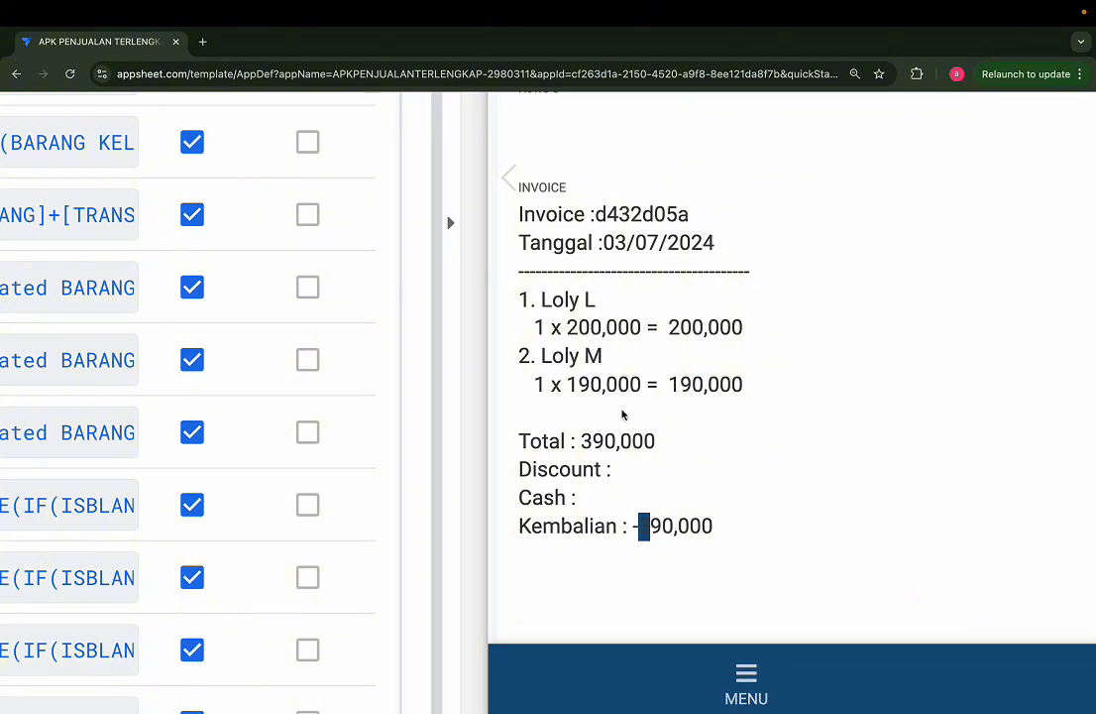
left_click_drag(583, 441, 646, 441)
left_click(643, 441)
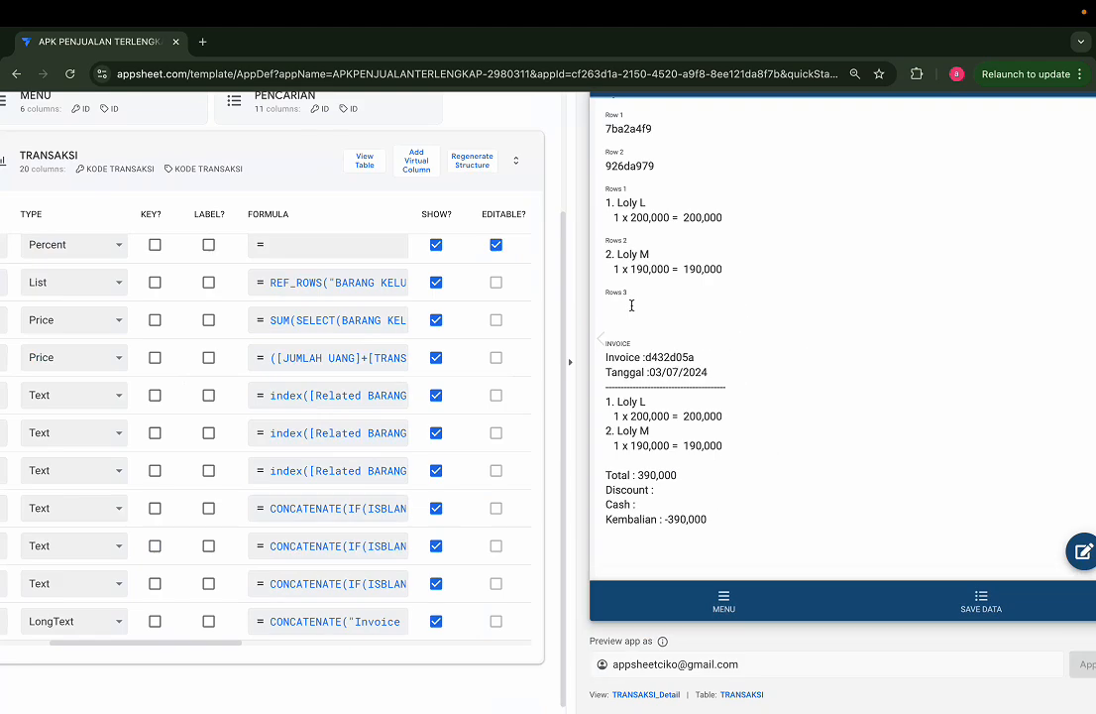
Step: Reopen the INVOICE column formula and add a space after the colon in the Invoice and Tanggal labels
left_click(344, 628)
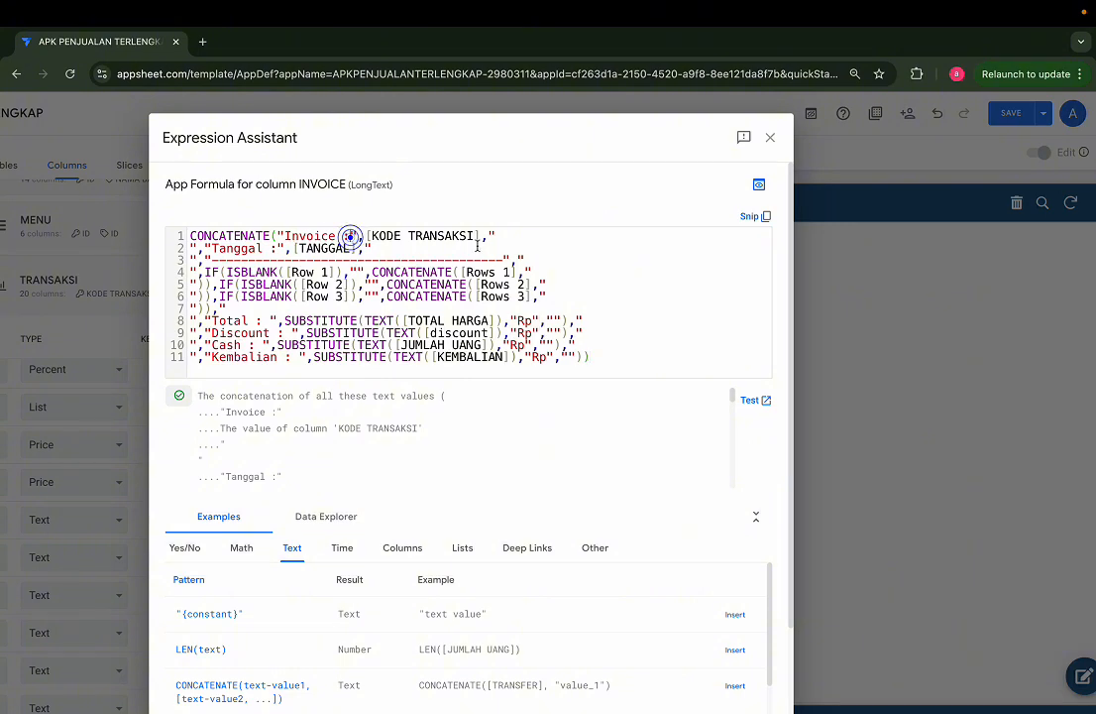
left_click(350, 236)
left_click(276, 248)
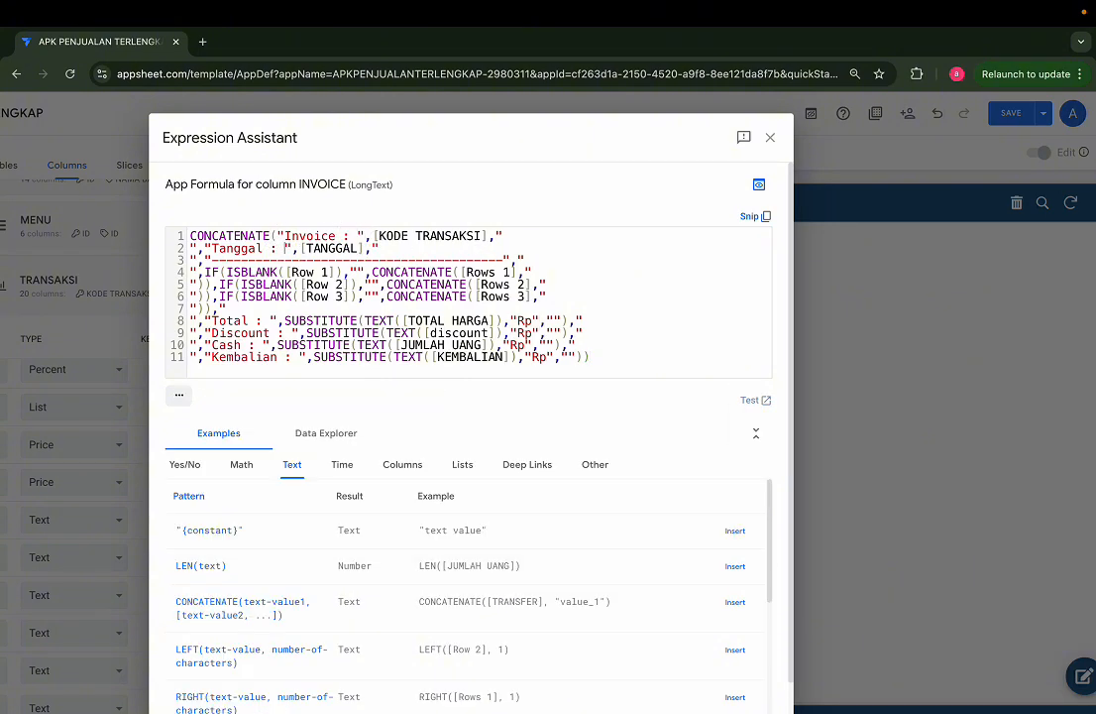
Step: Replace [TANGGAL] in the INVOICE formula with SUBSTITUTE([TANGGAL],"/","-") and save the formula
left_click_drag(299, 249, 365, 249)
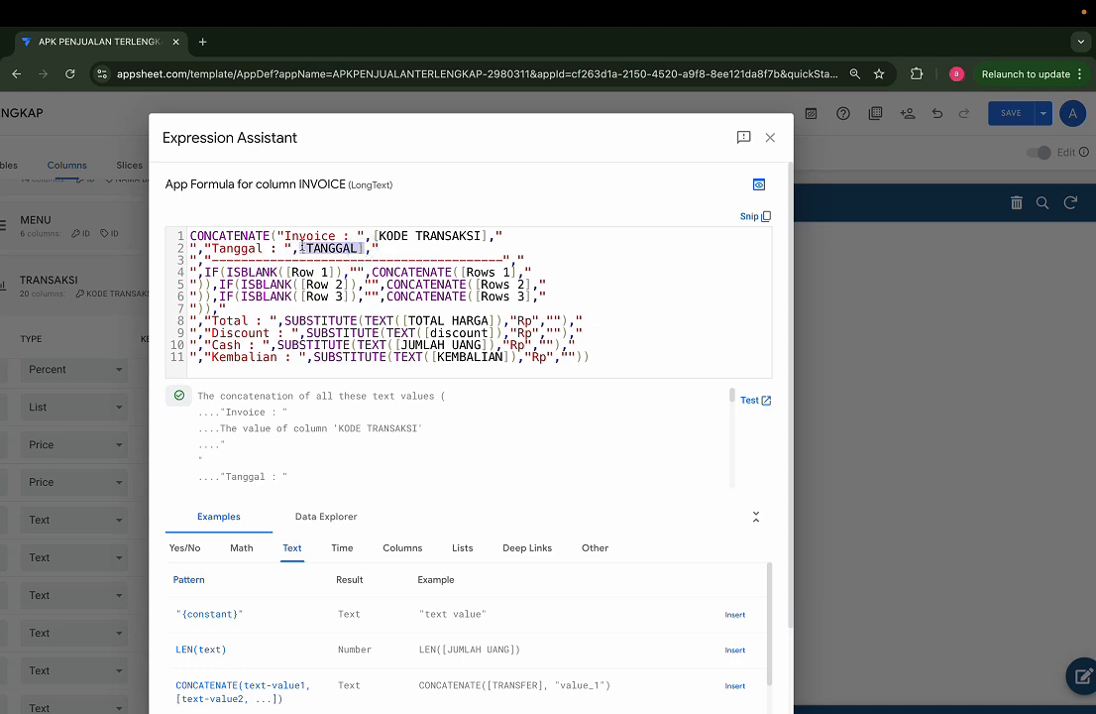
key("BackSpace")
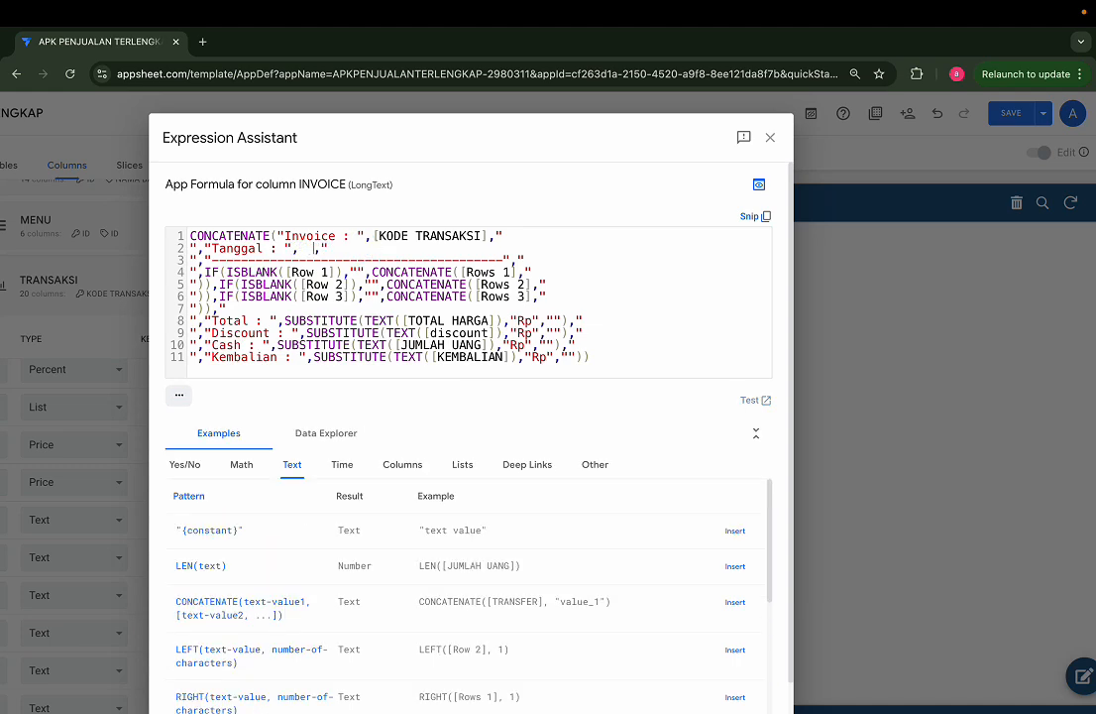
key("super+z")
key("BackSpace")
type("SU")
key("Return")
key("super+v")
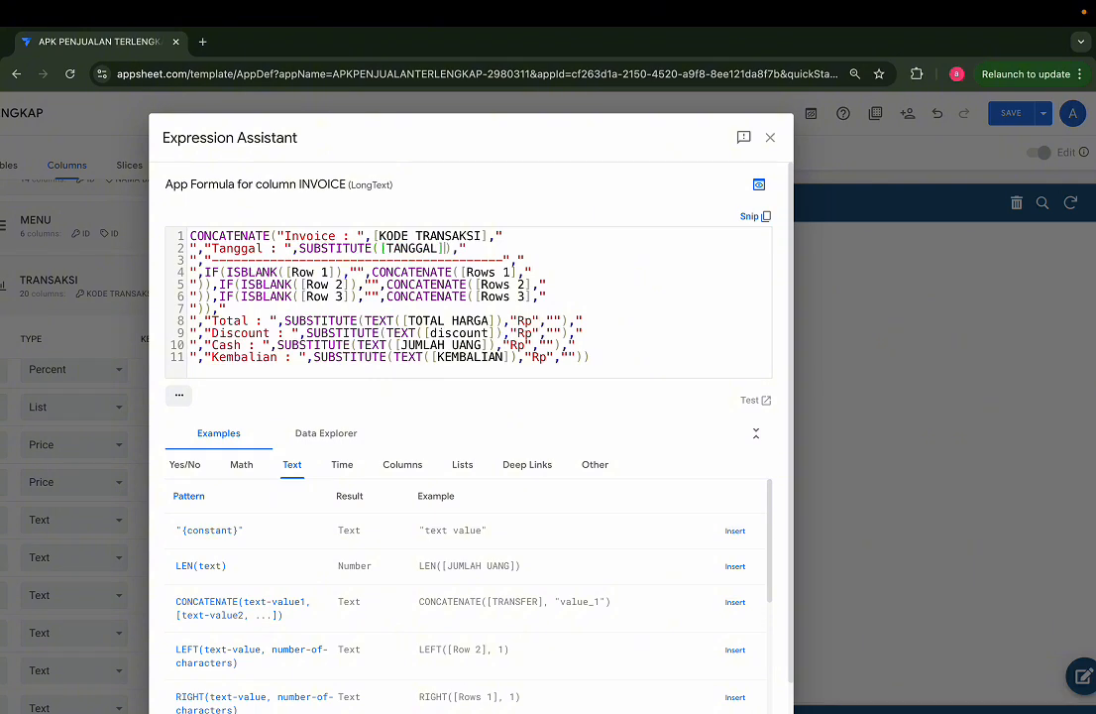
type(",\"/\"")
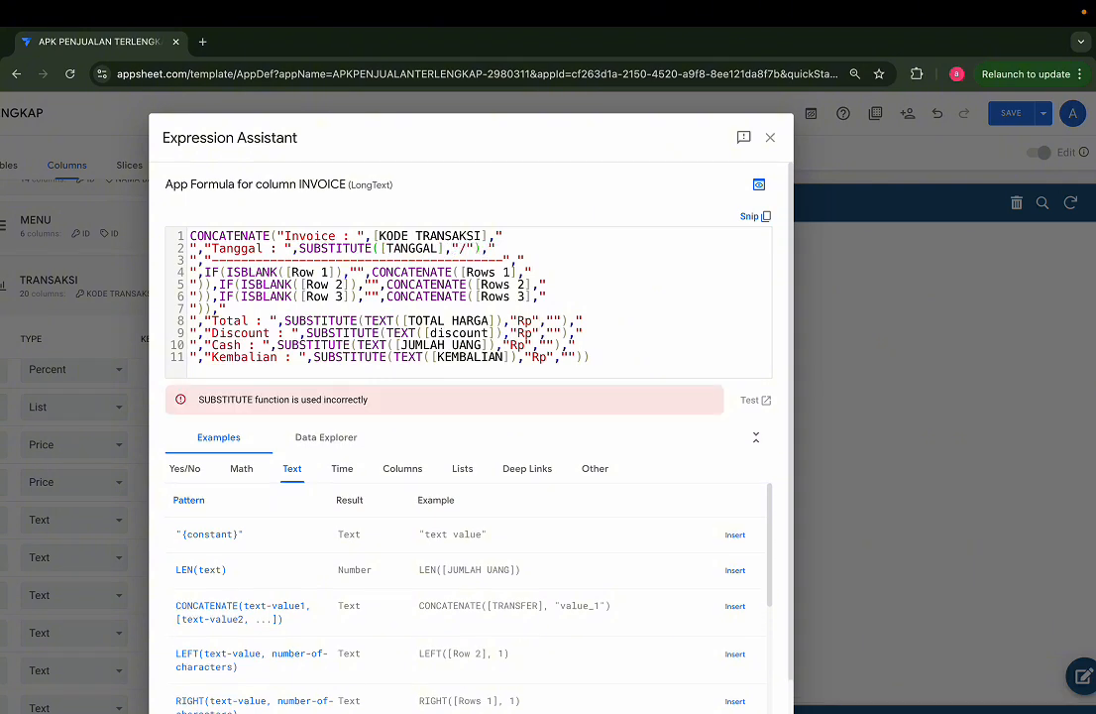
type(",\"-\"")
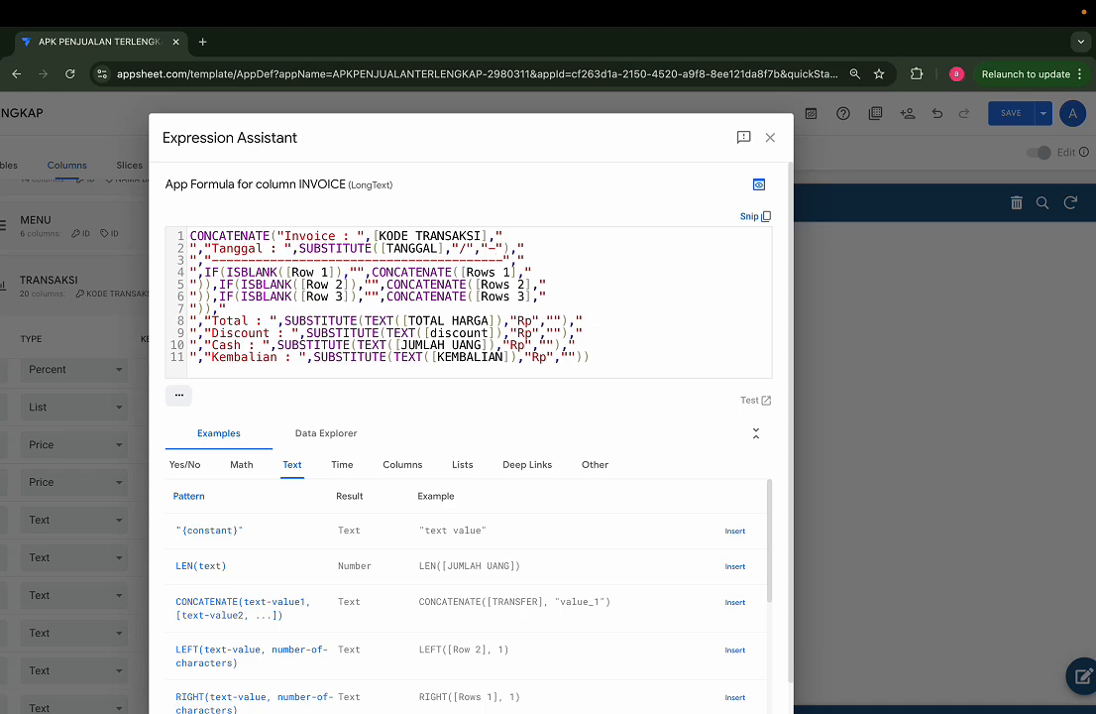
scroll(389, 301, "down", 3)
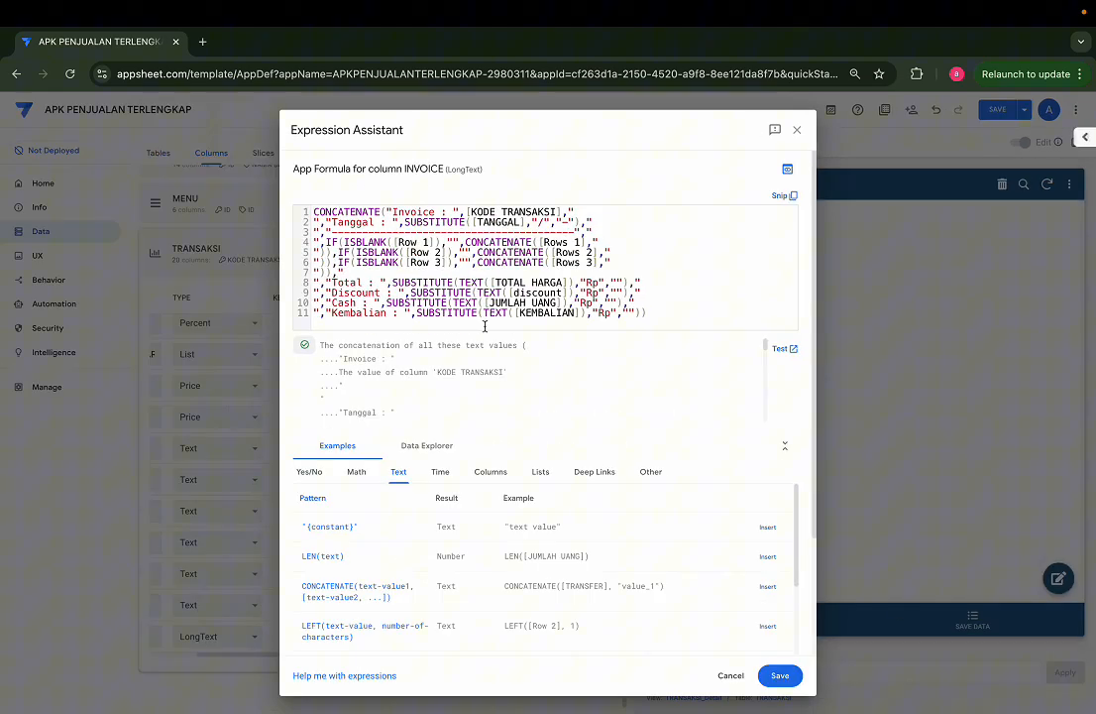
left_click(781, 675)
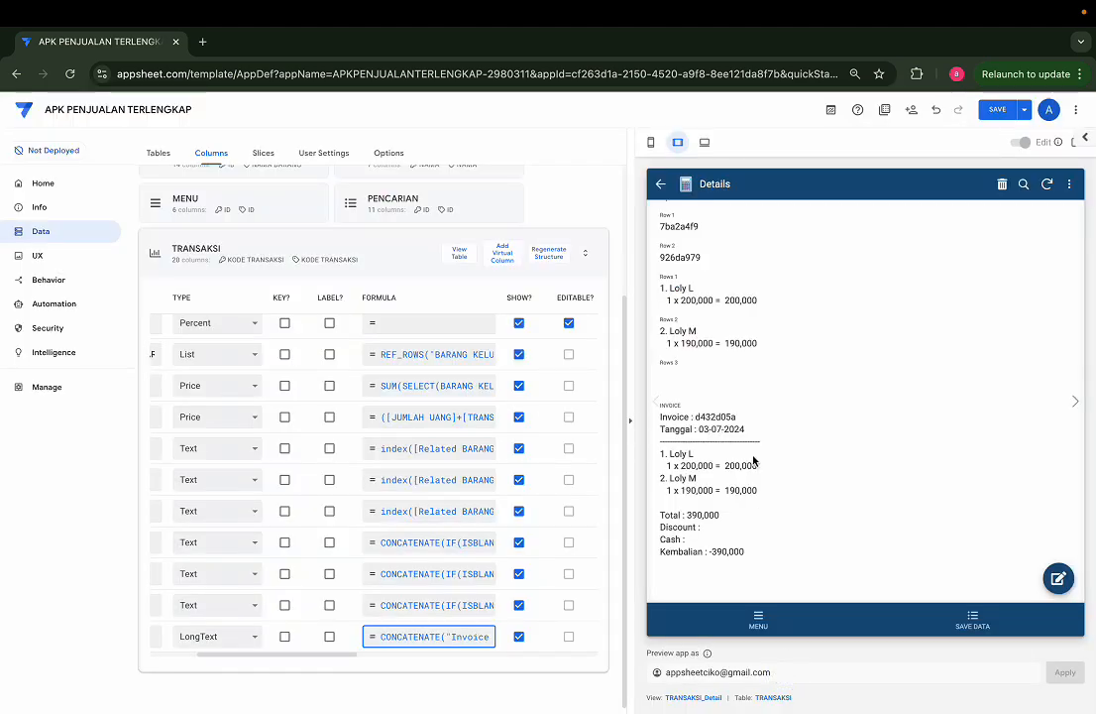
Step: Check the date format on the Tanggal line and the remaining INVOICE text in the app preview
scroll(753, 459, "up", 5)
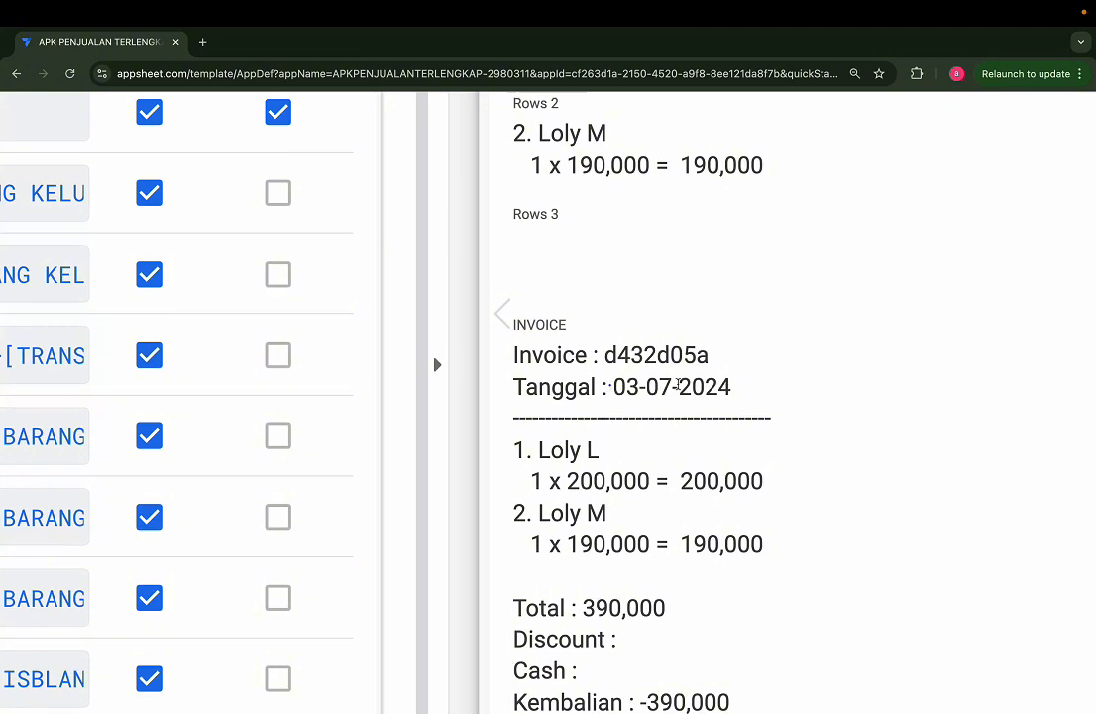
left_click_drag(612, 386, 751, 385)
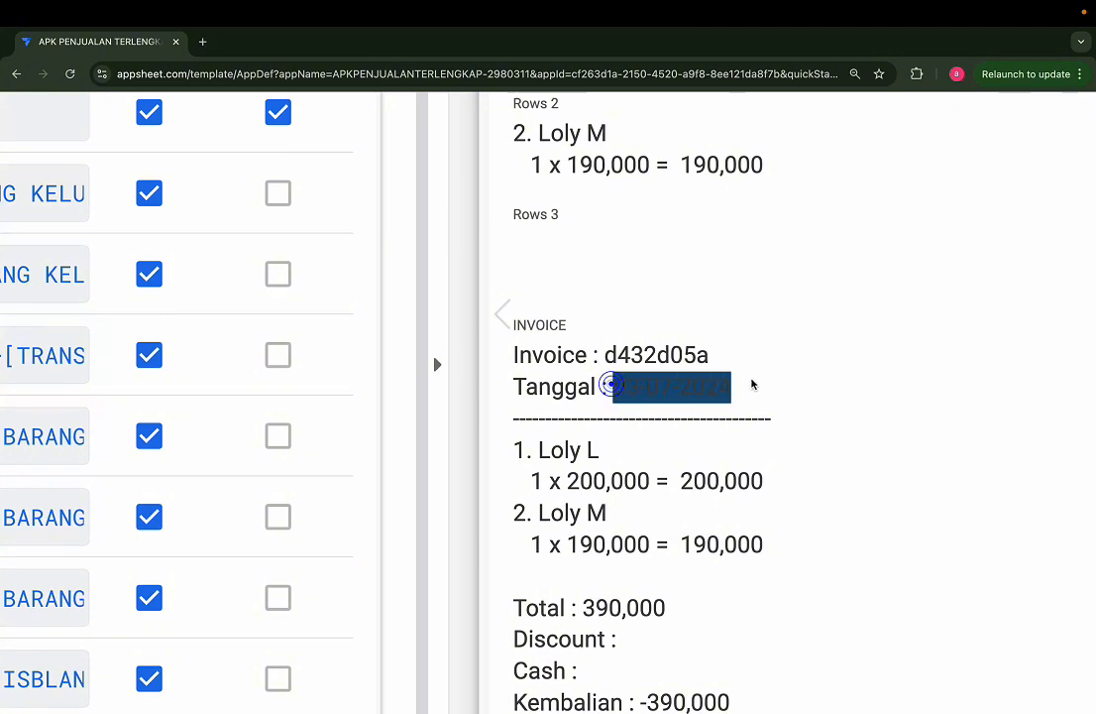
left_click(746, 400)
scroll(717, 486, "down", 5)
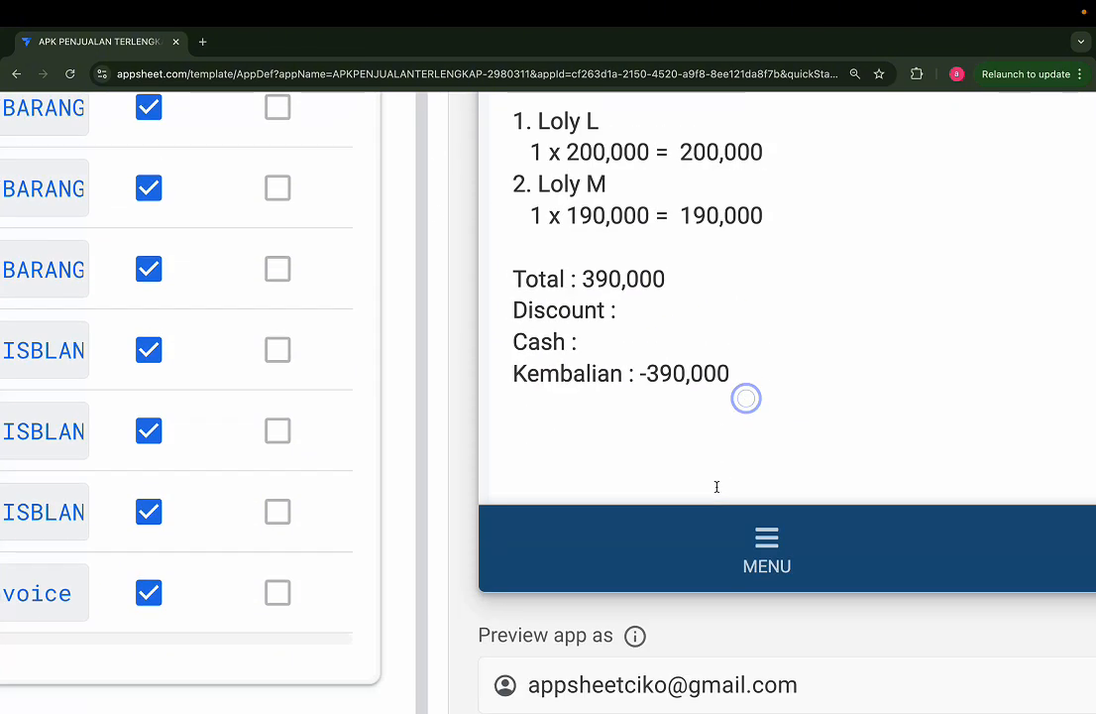
scroll(712, 359, "down", 5)
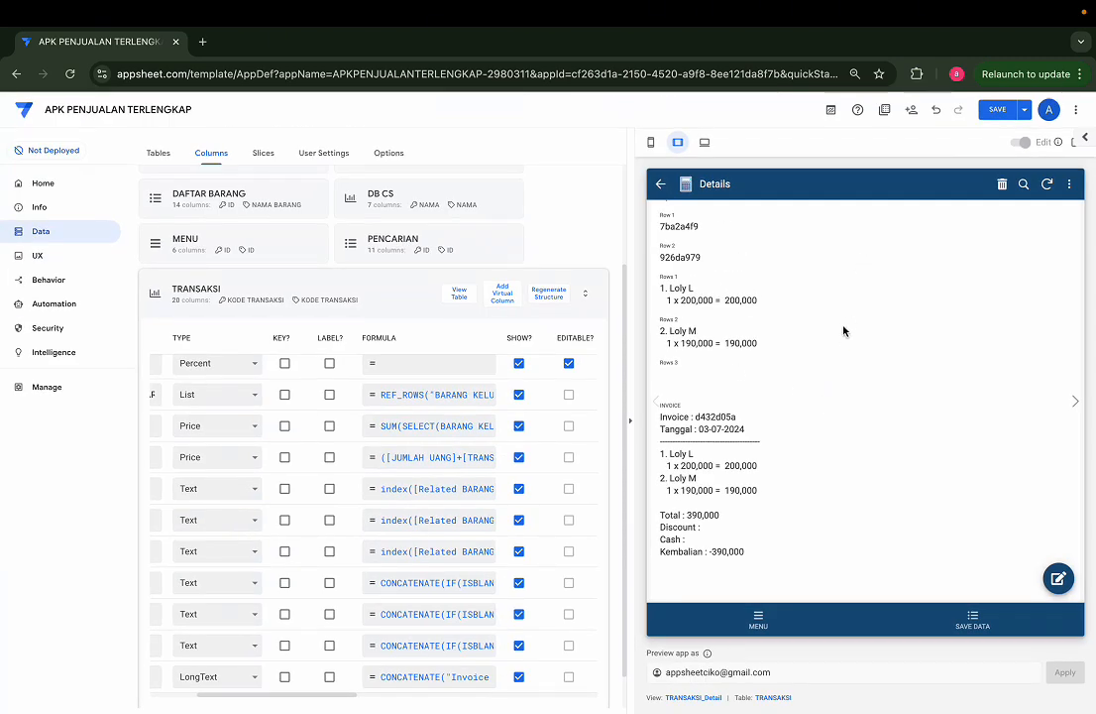
Step: Collapse the TRANSAKSI column list, then reopen the first transaction in the app preview and review its details and invoice
left_click(406, 302)
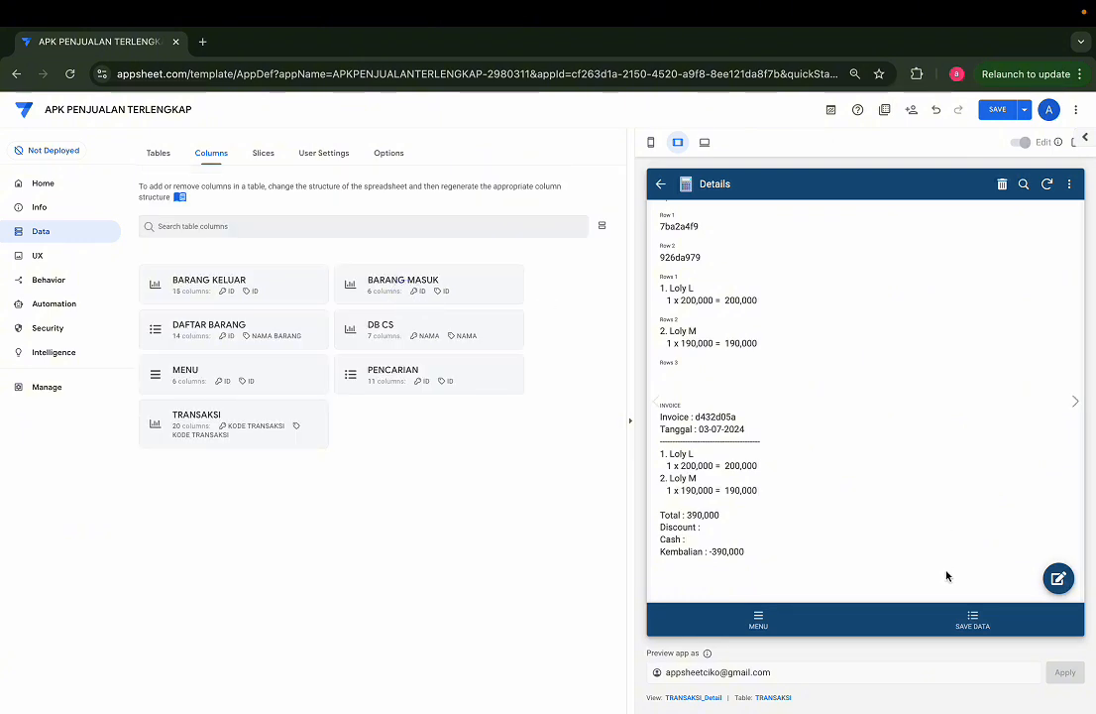
scroll(976, 437, "up", 5)
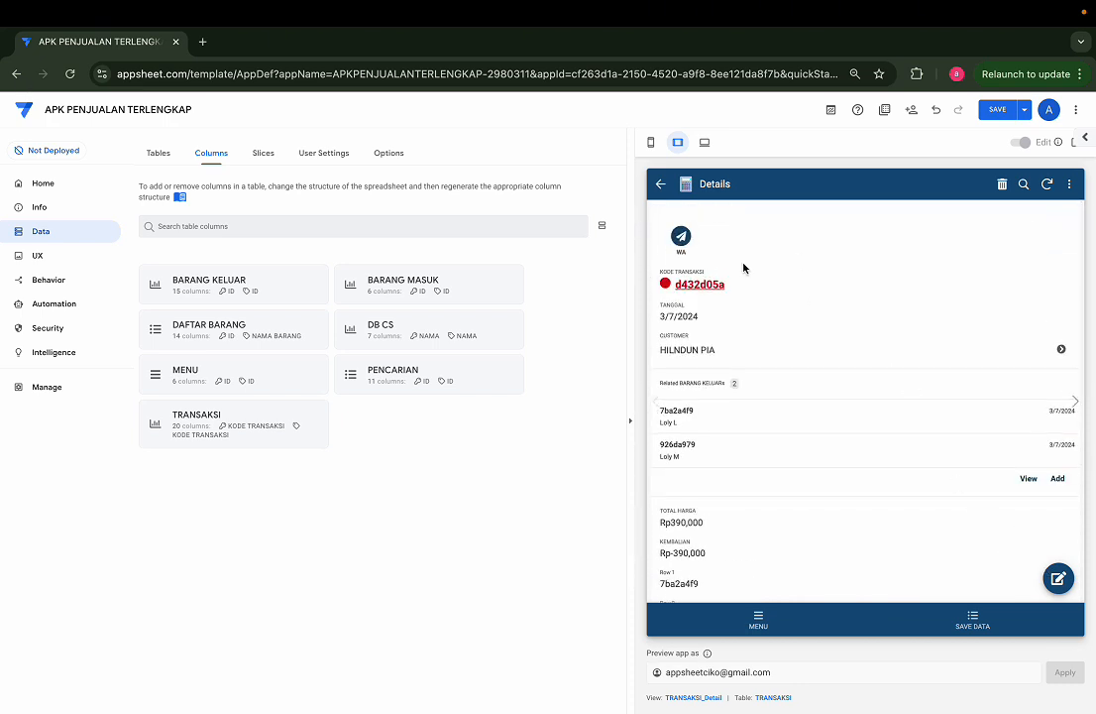
scroll(885, 390, "down", 5)
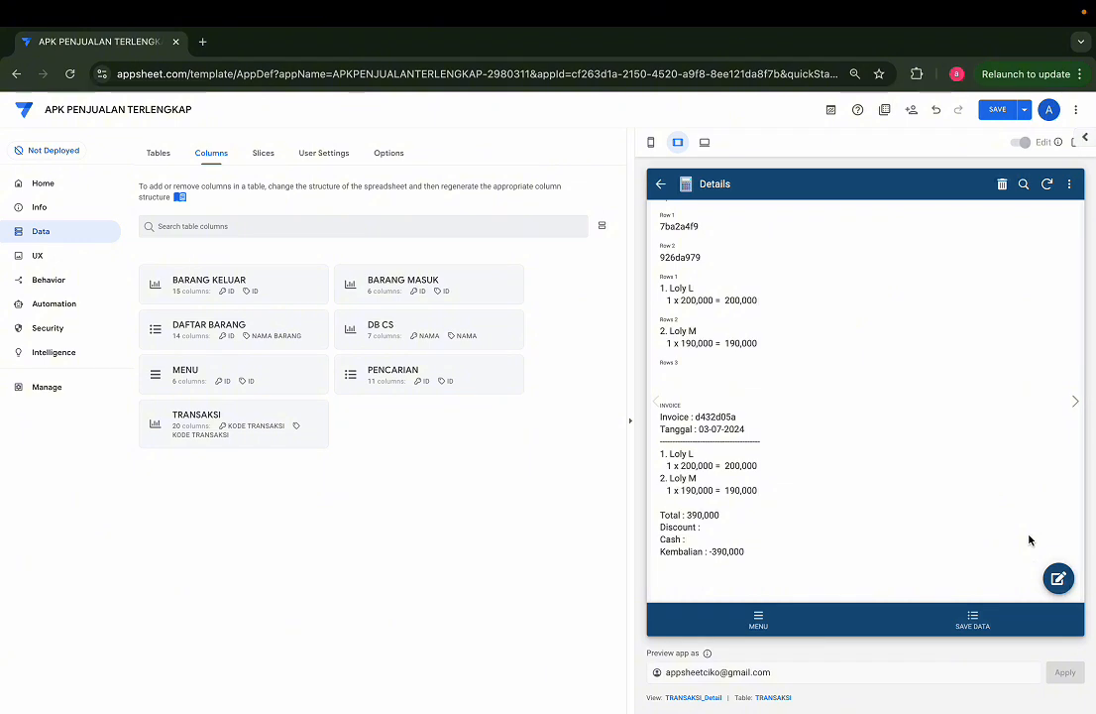
scroll(894, 512, "up", 10)
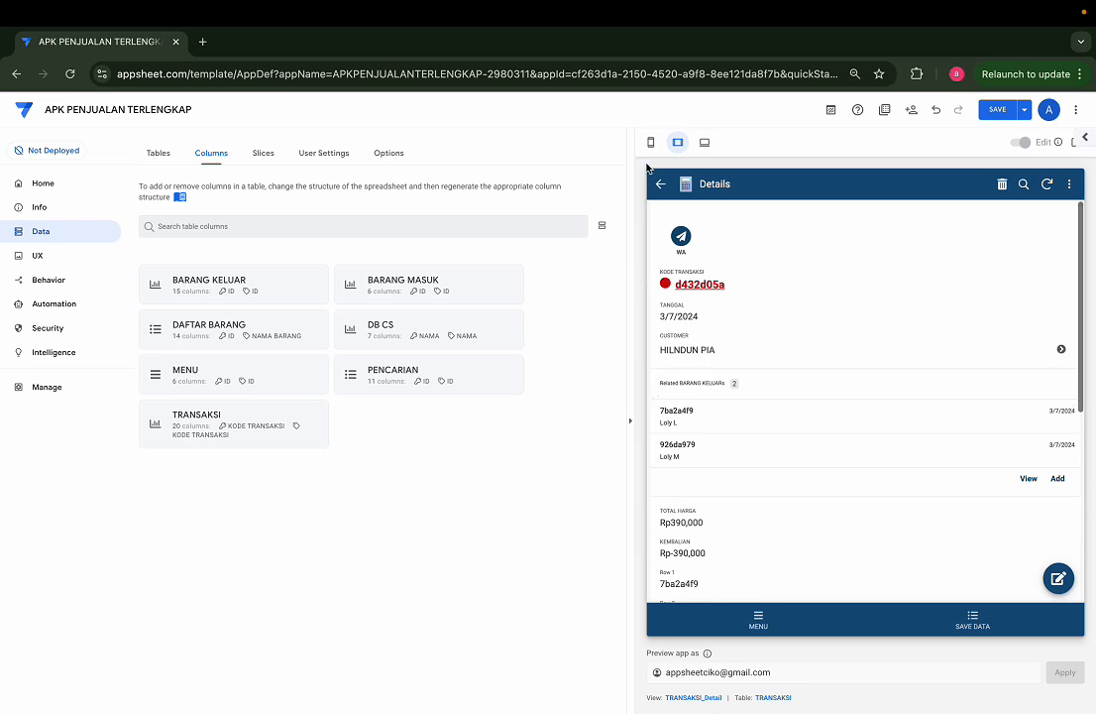
left_click(661, 183)
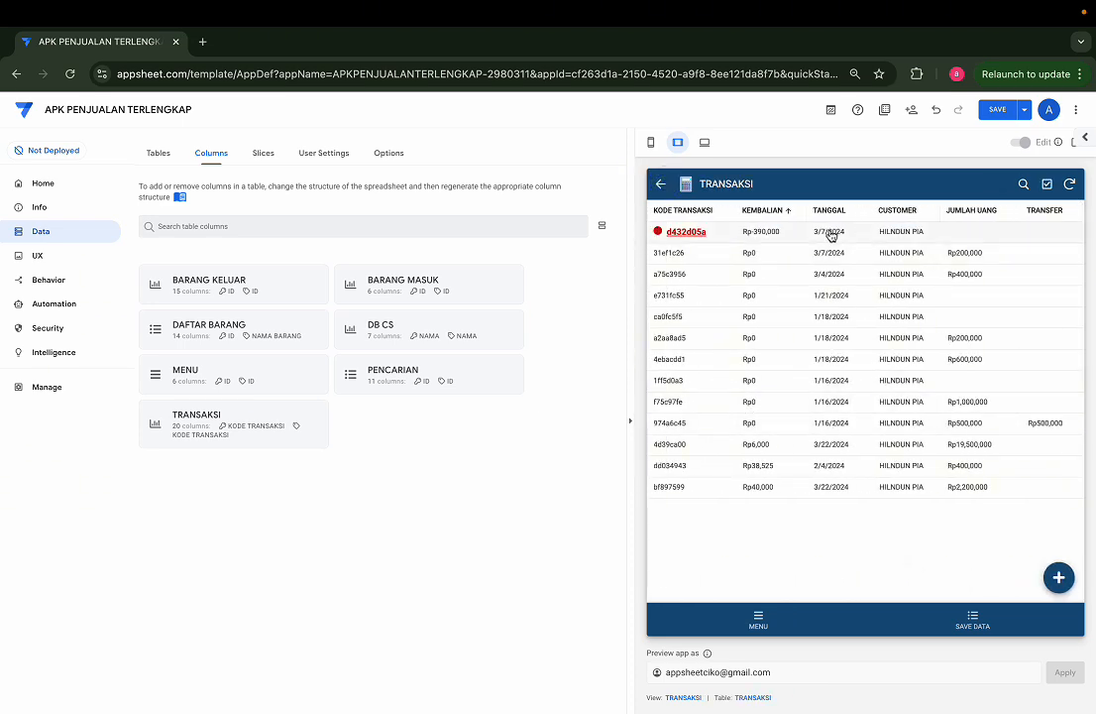
left_click(832, 232)
scroll(873, 460, "down", 5)
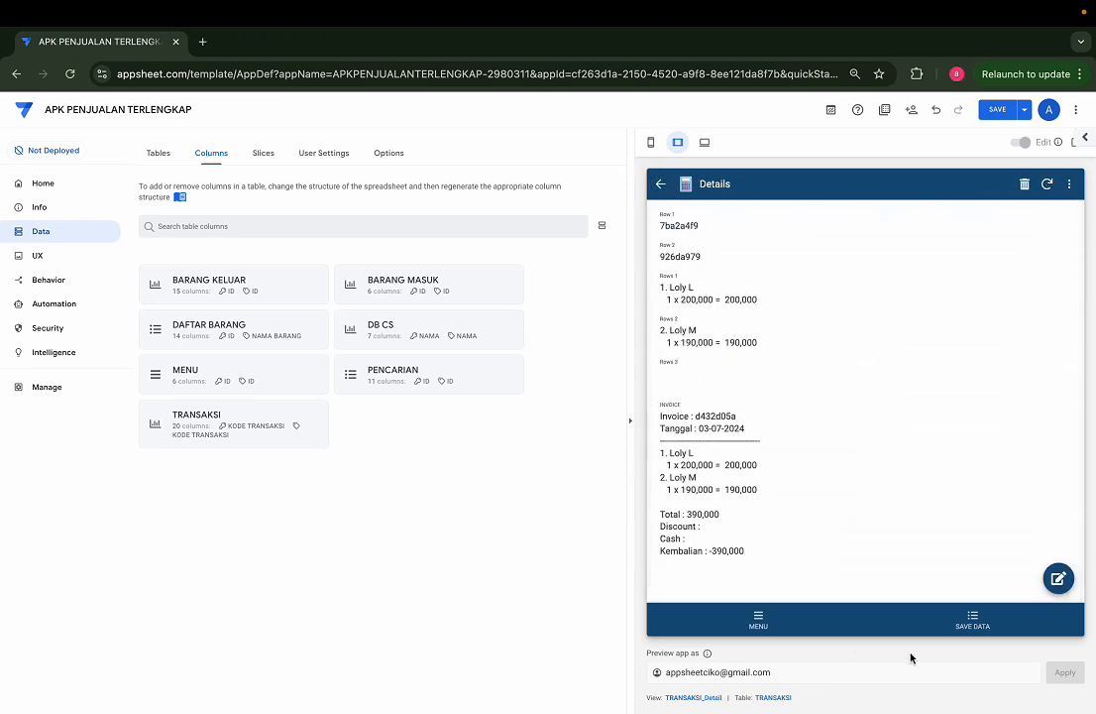
Step: Open the first SAVE DATA record in the app preview and open its PDF file
left_click(971, 623)
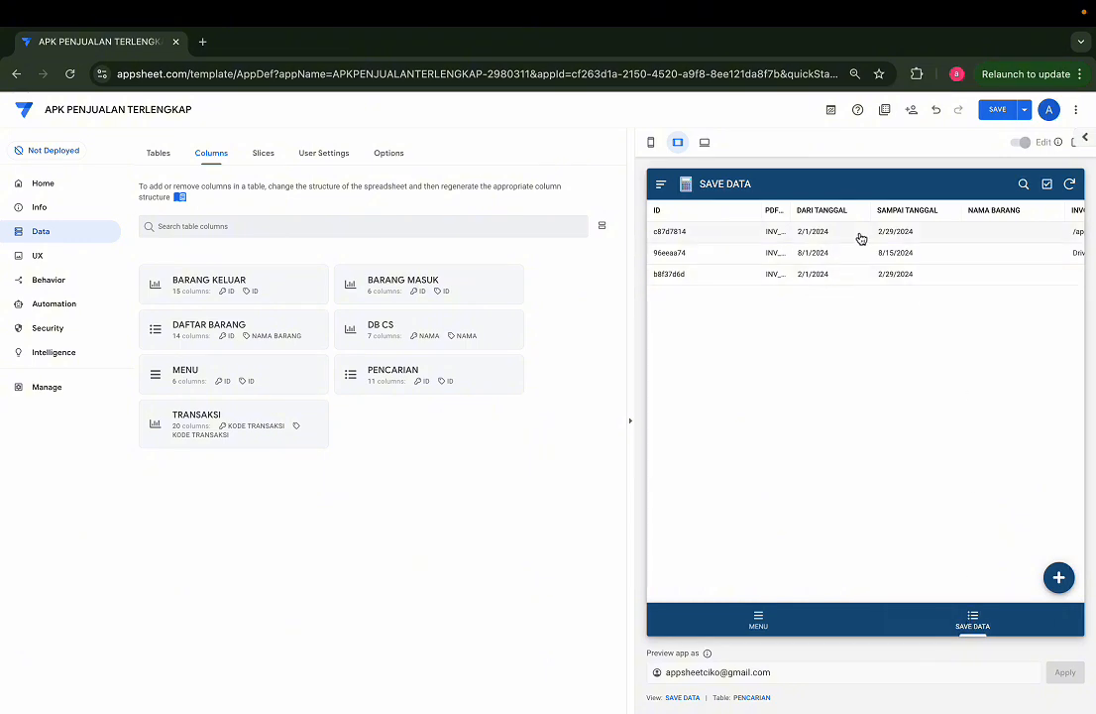
left_click(861, 235)
scroll(864, 487, "down", 5)
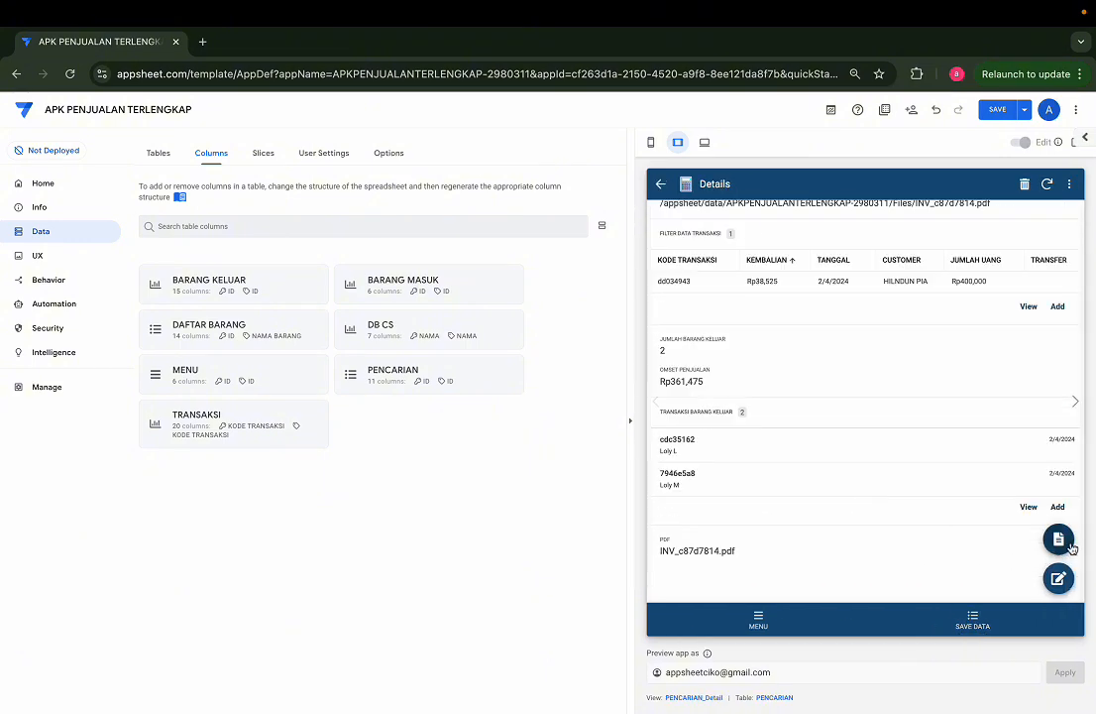
left_click(1071, 545)
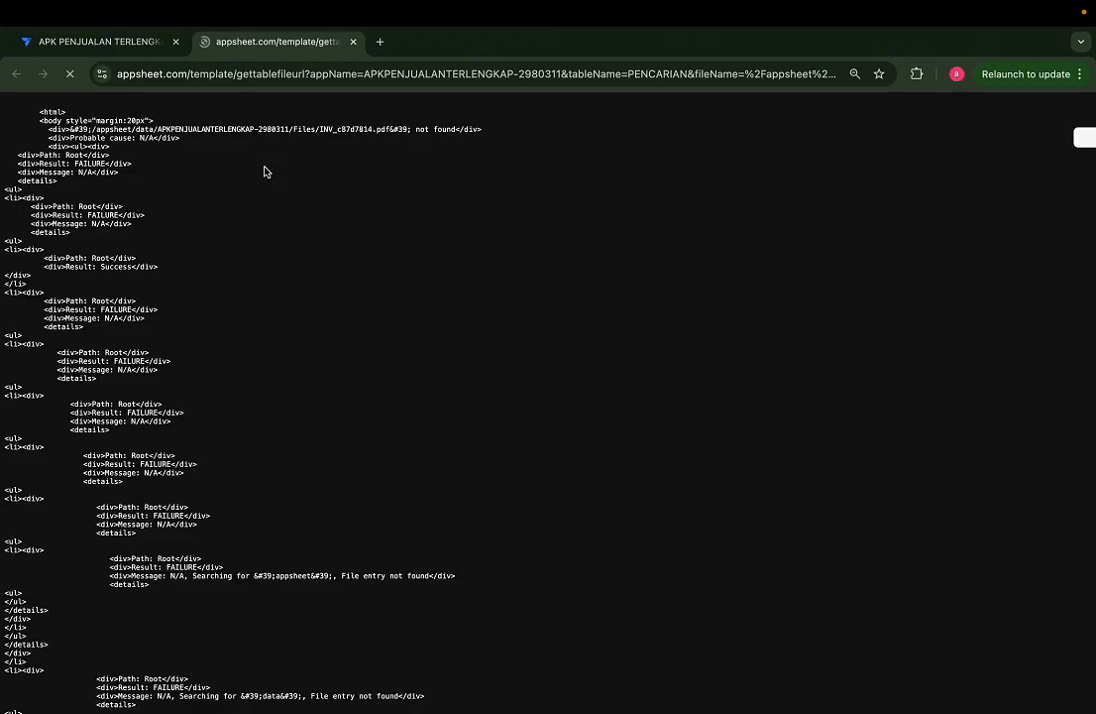
Step: Close the PDF file's tab, then disable the existing automation bot that sends a notification when a PENCARIAN record is updated
left_click(353, 42)
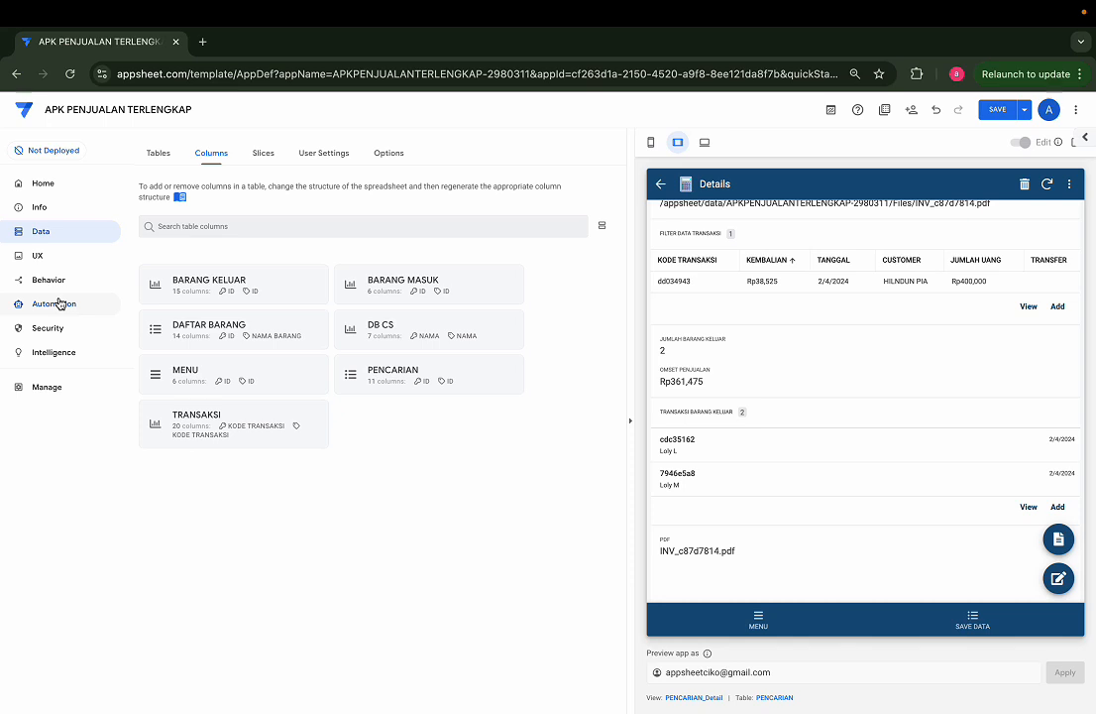
left_click(56, 304)
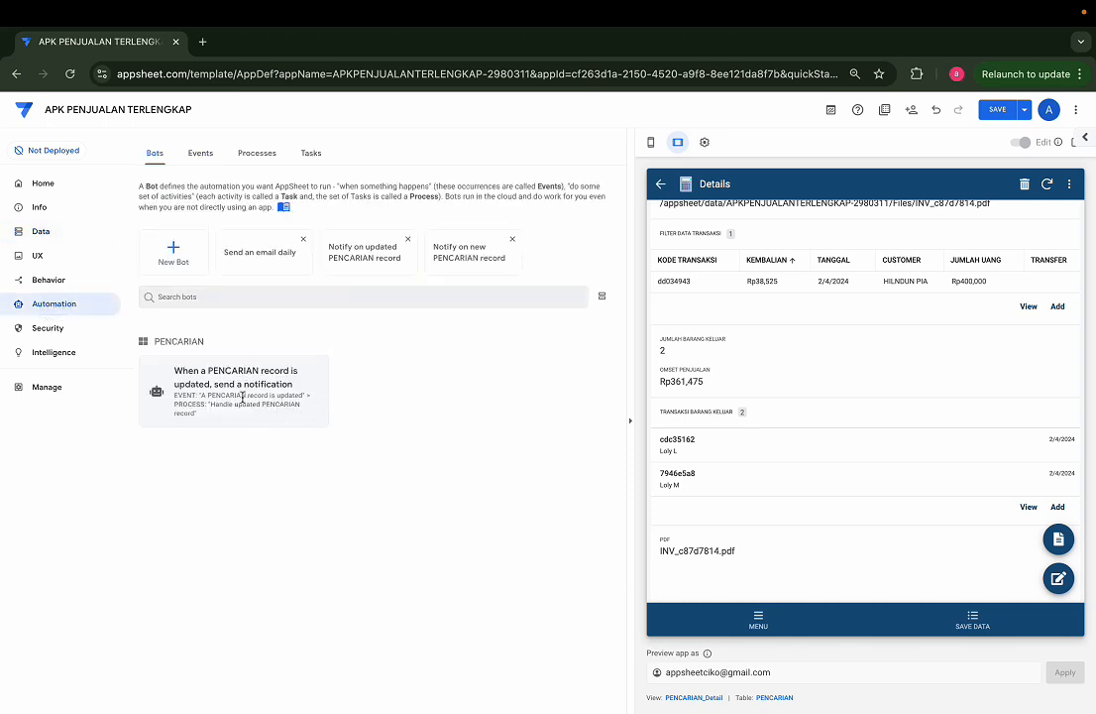
left_click(243, 402)
left_click(579, 205)
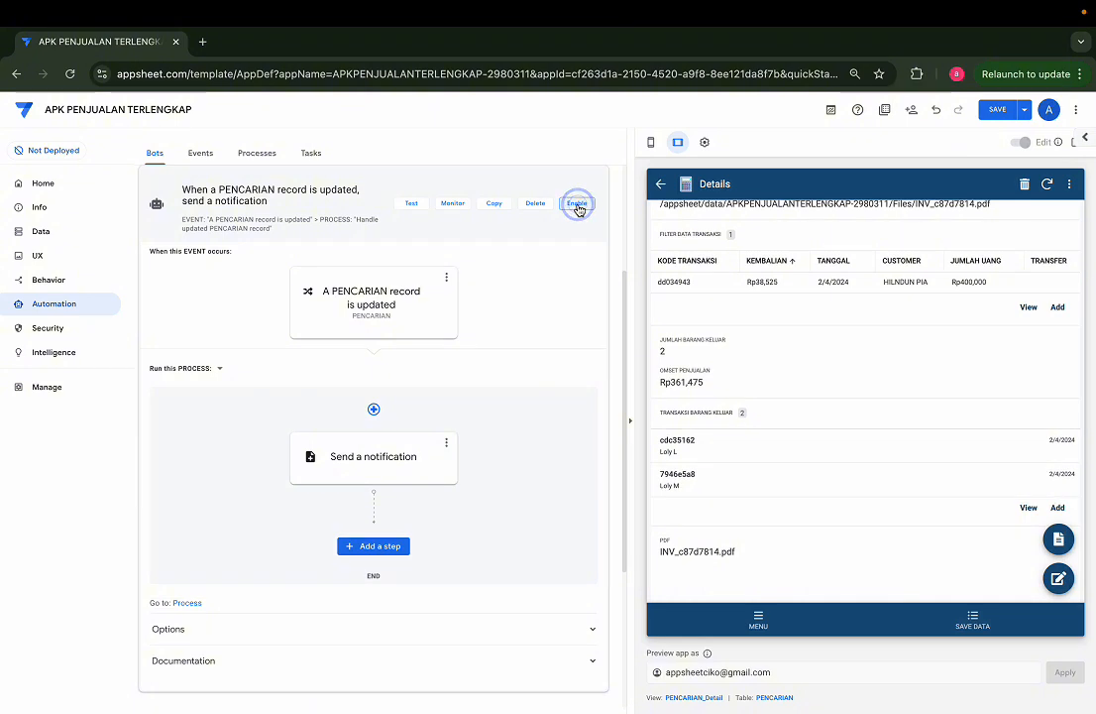
left_click(345, 283)
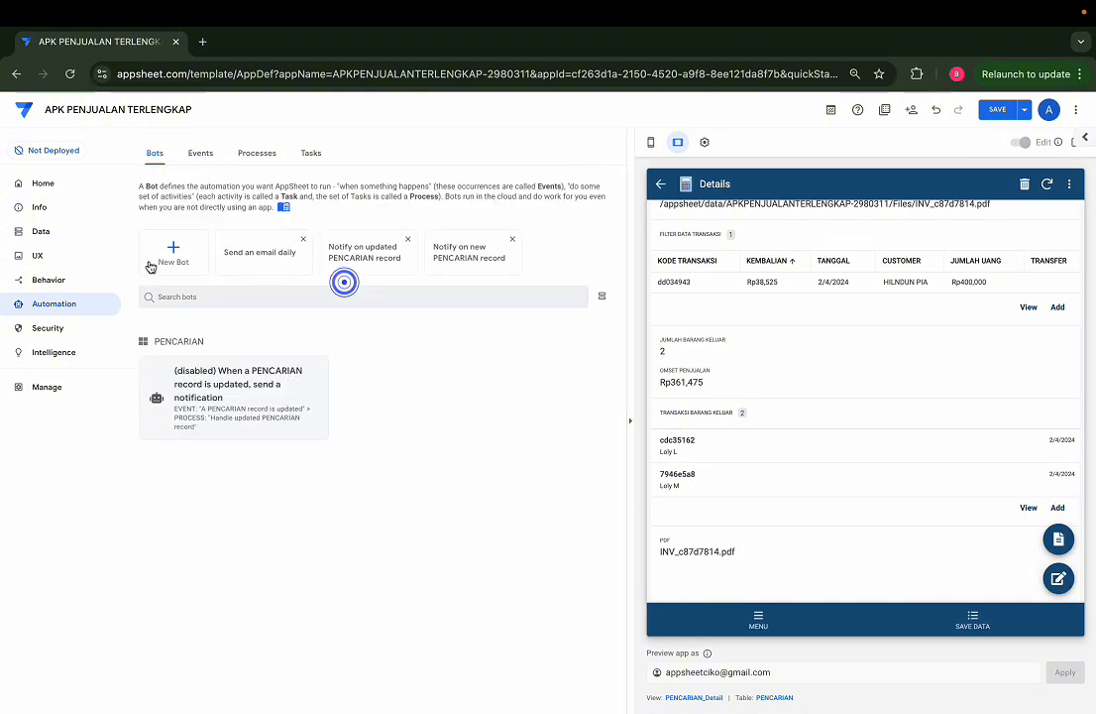
Step: Create a new automation bot from scratch and name it PRINT
left_click(176, 254)
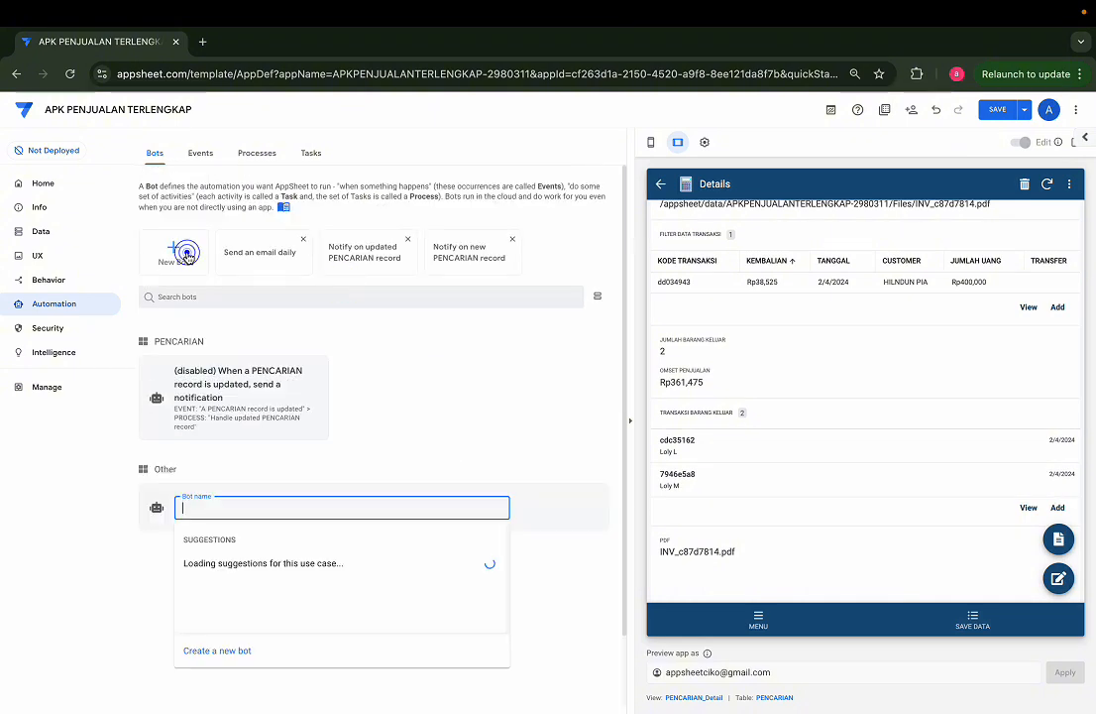
left_click(227, 651)
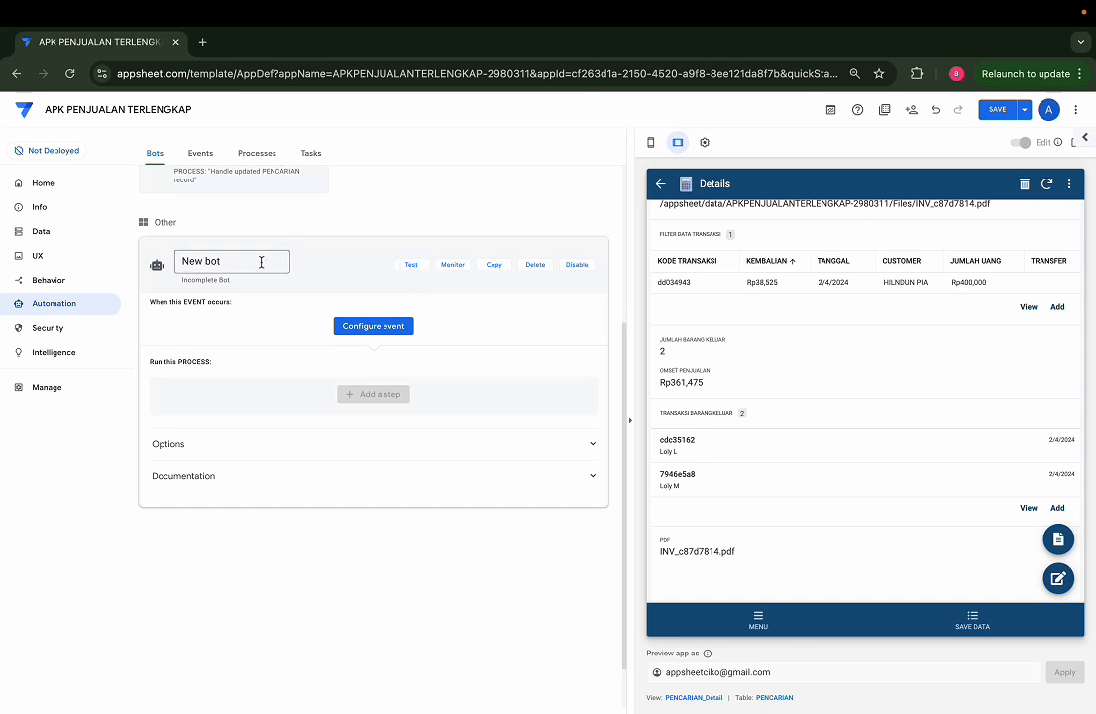
left_click_drag(261, 262, 133, 245)
type("PRINT")
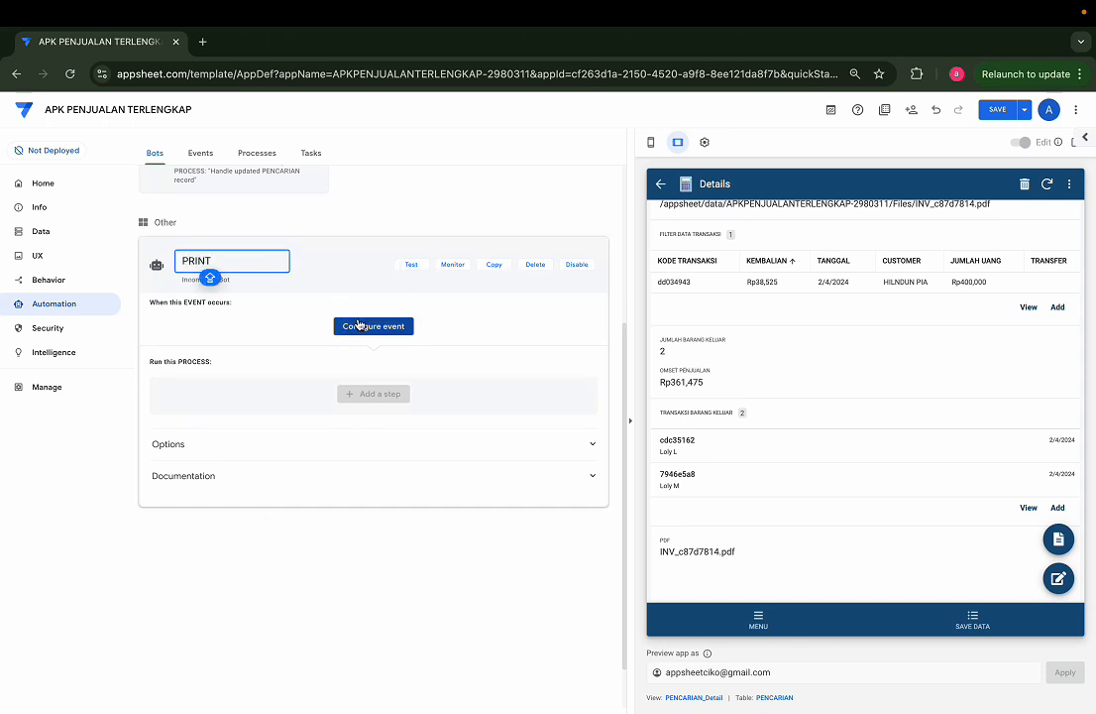
Step: Configure a new event for the PRINT bot, name it PRINT and set its table to PENCARIAN
left_click(359, 327)
left_click(273, 468)
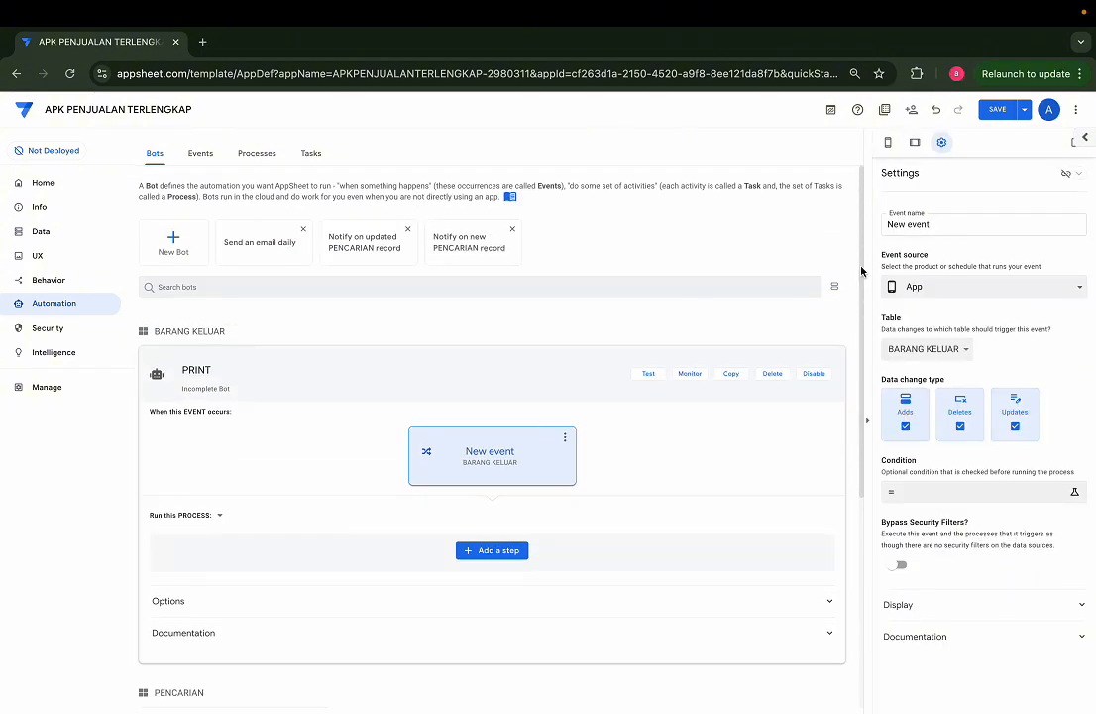
left_click_drag(947, 225, 888, 238)
type("PRINT")
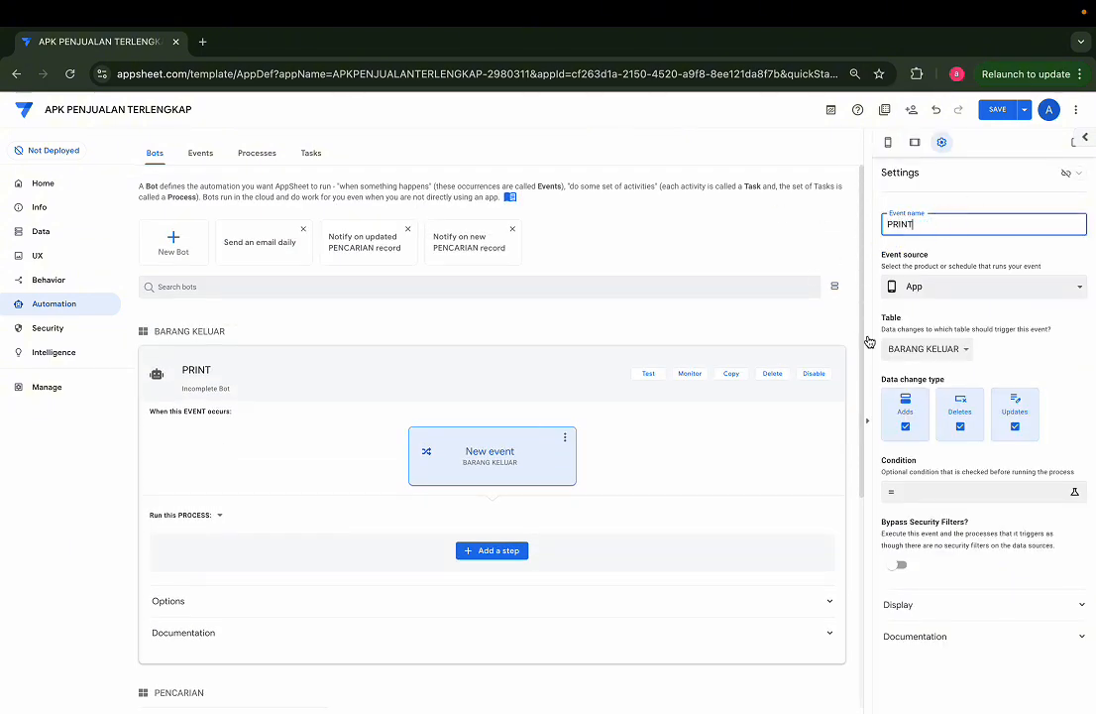
left_click(940, 348)
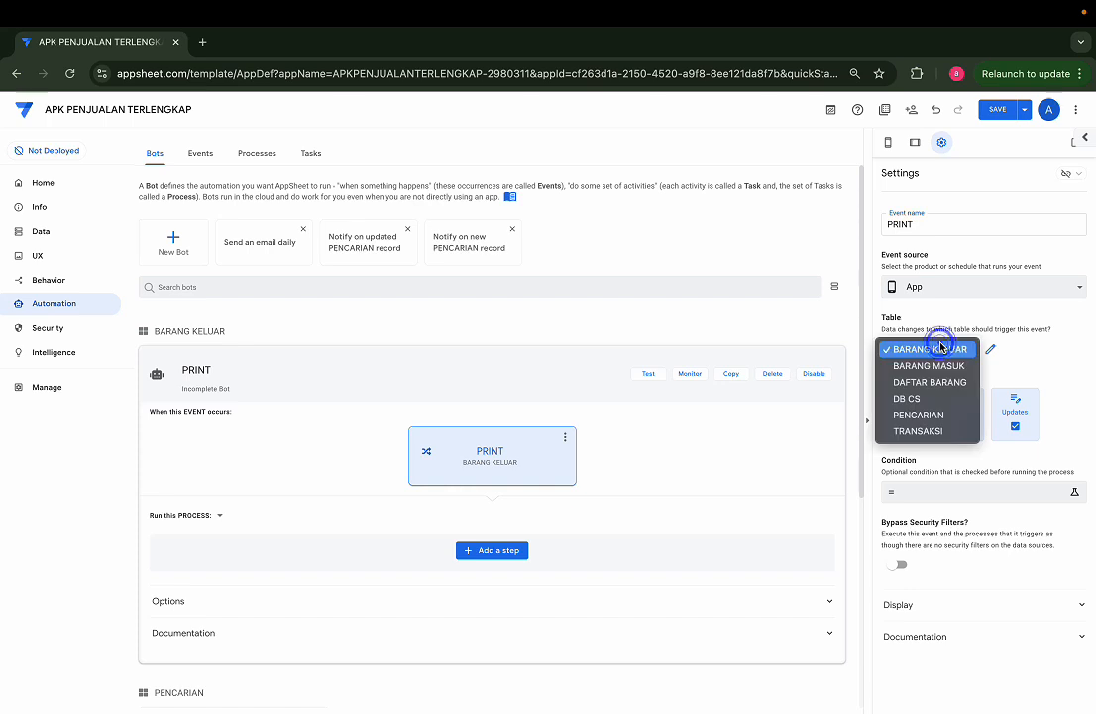
left_click(927, 414)
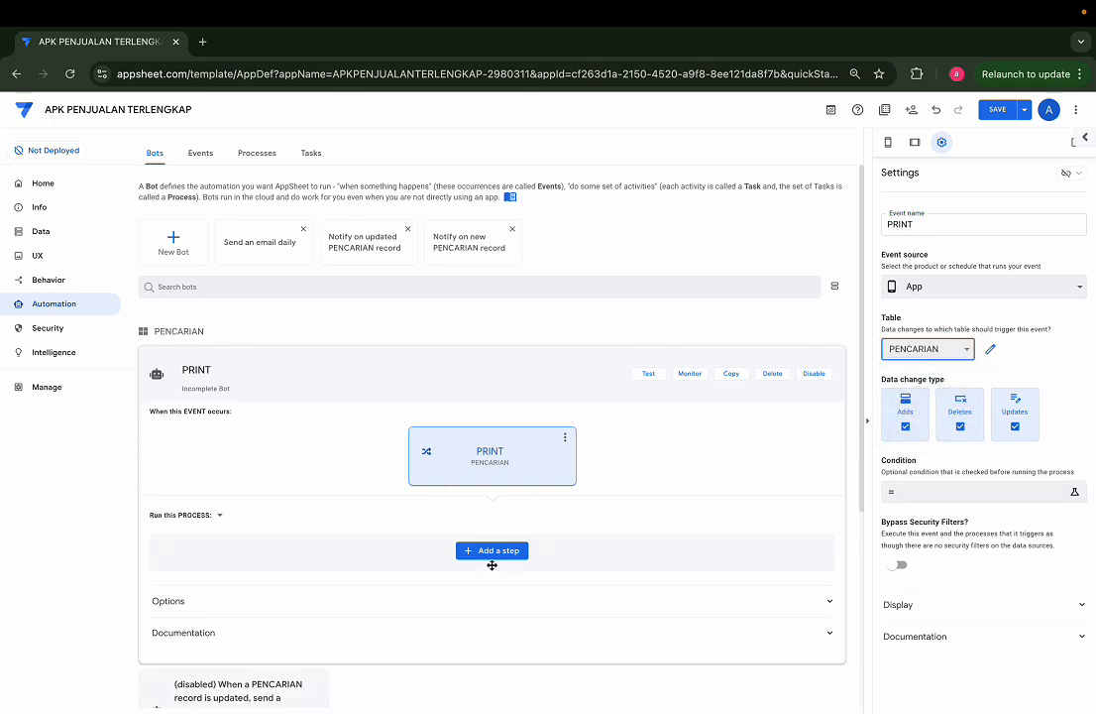
Step: Add a process step named PRINT to the bot, make it create a new file, and generate its template
left_click(501, 555)
left_click(484, 654)
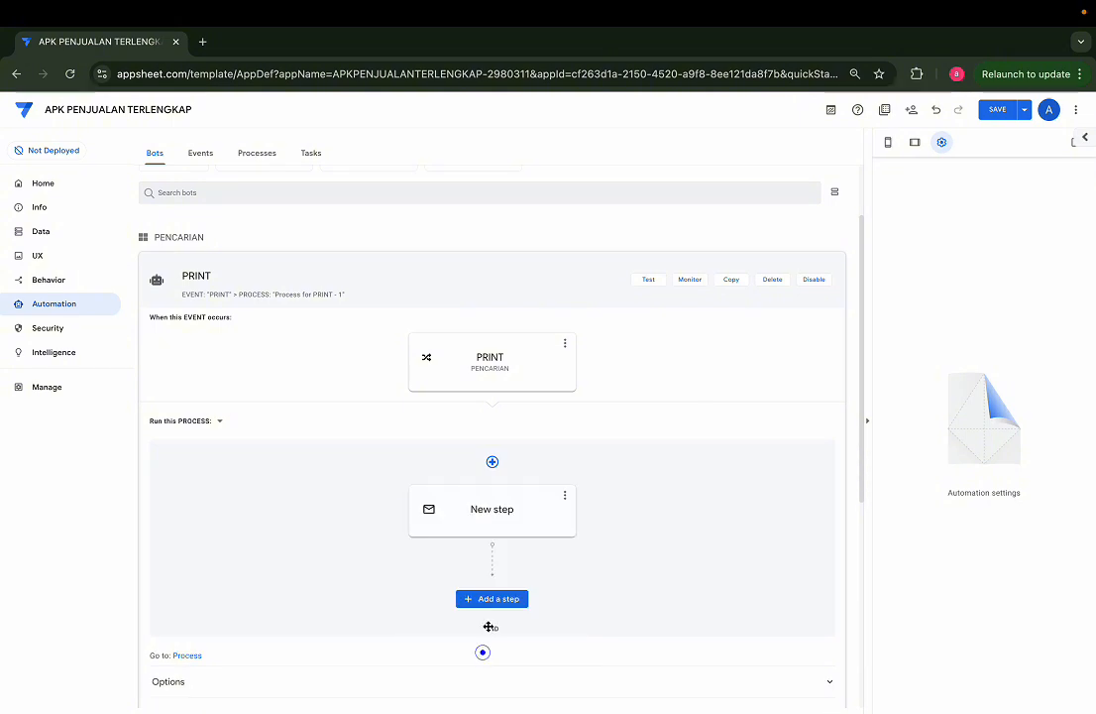
left_click(509, 520)
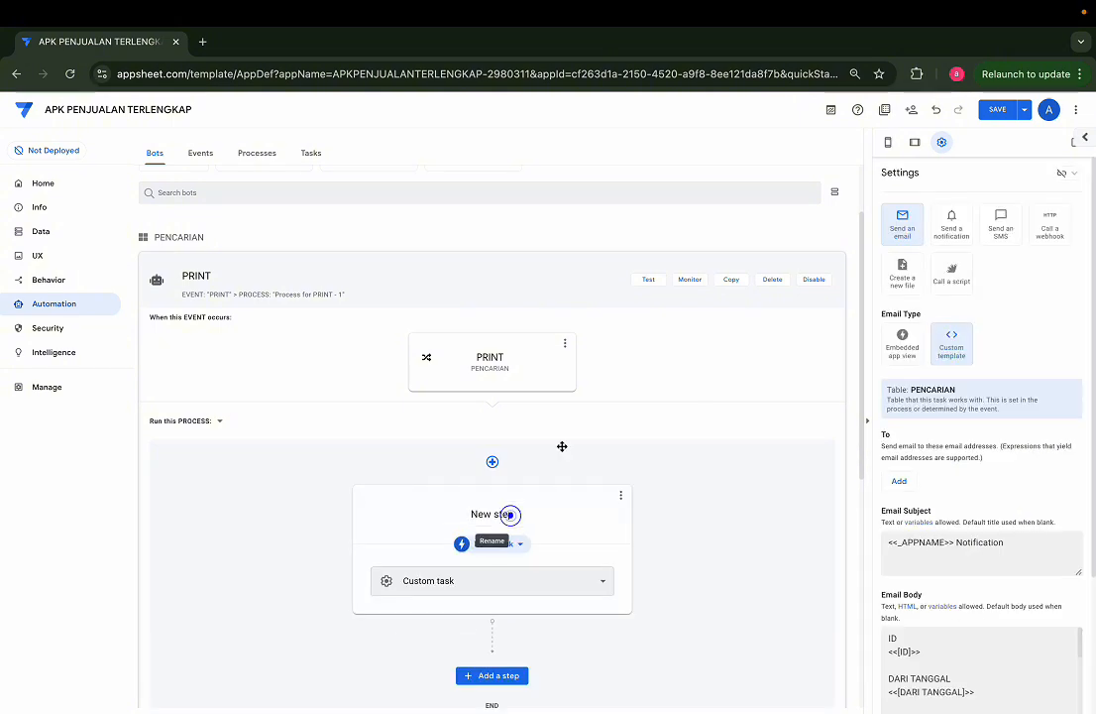
left_click(530, 513)
type("PRINT")
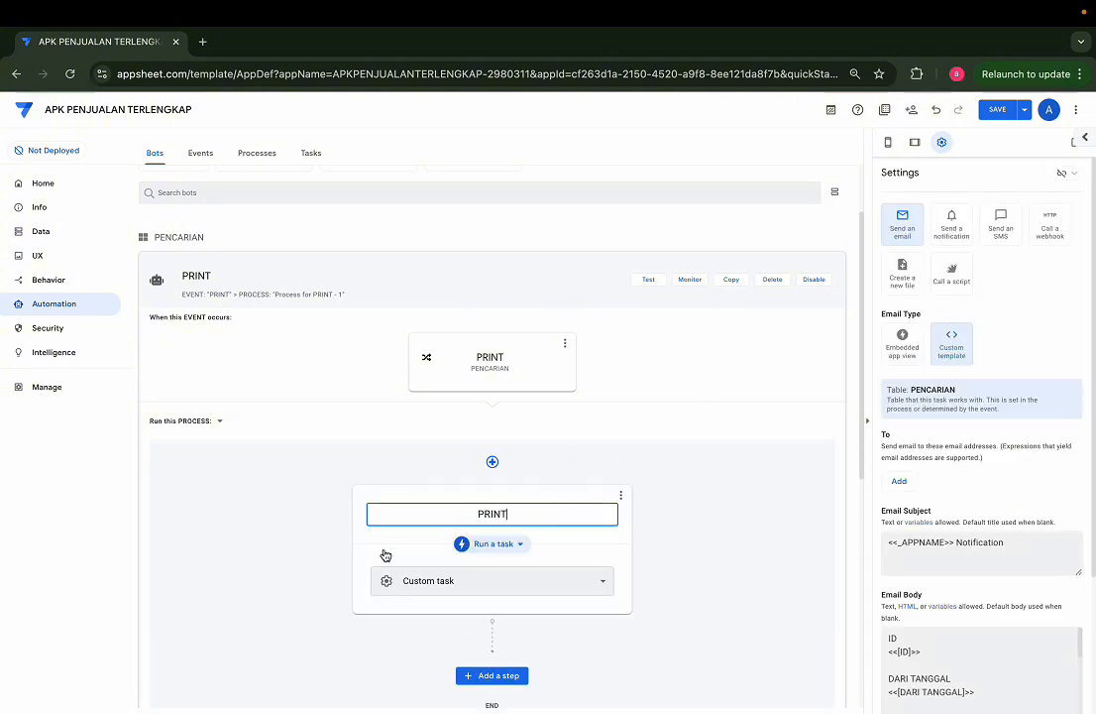
left_click(902, 266)
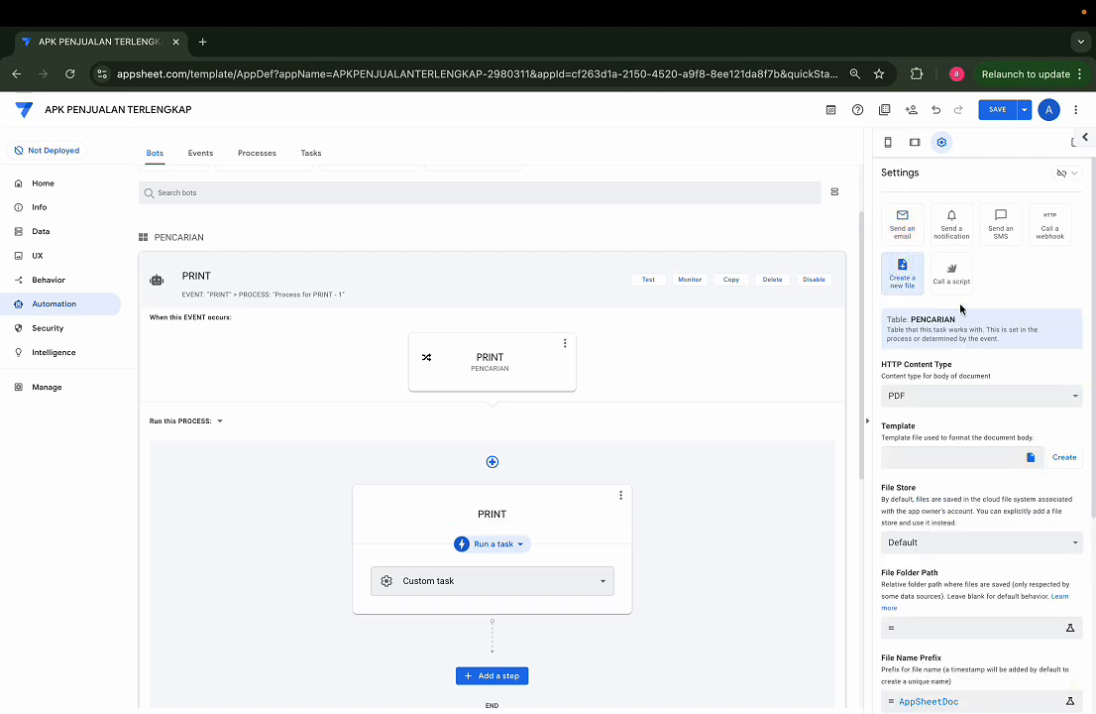
left_click(1065, 458)
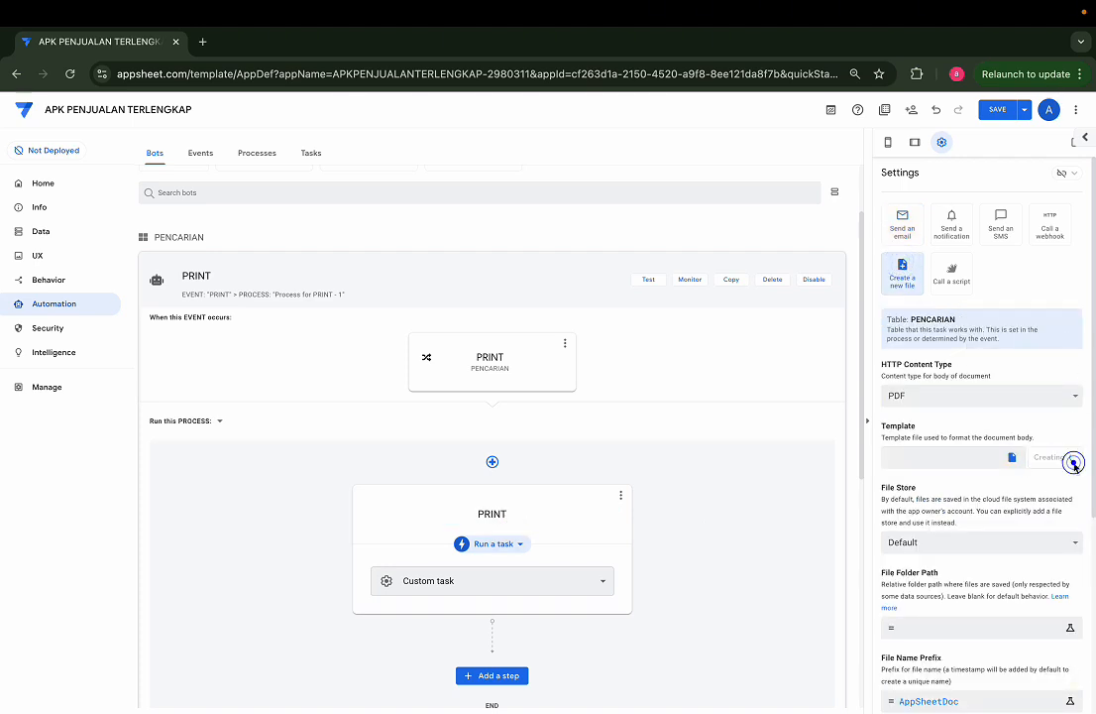
Step: Examine the folder path and the INV_ and [ID] file name parts in the PENCARIAN table's PDF column formula, leaving it unedited
left_click(44, 231)
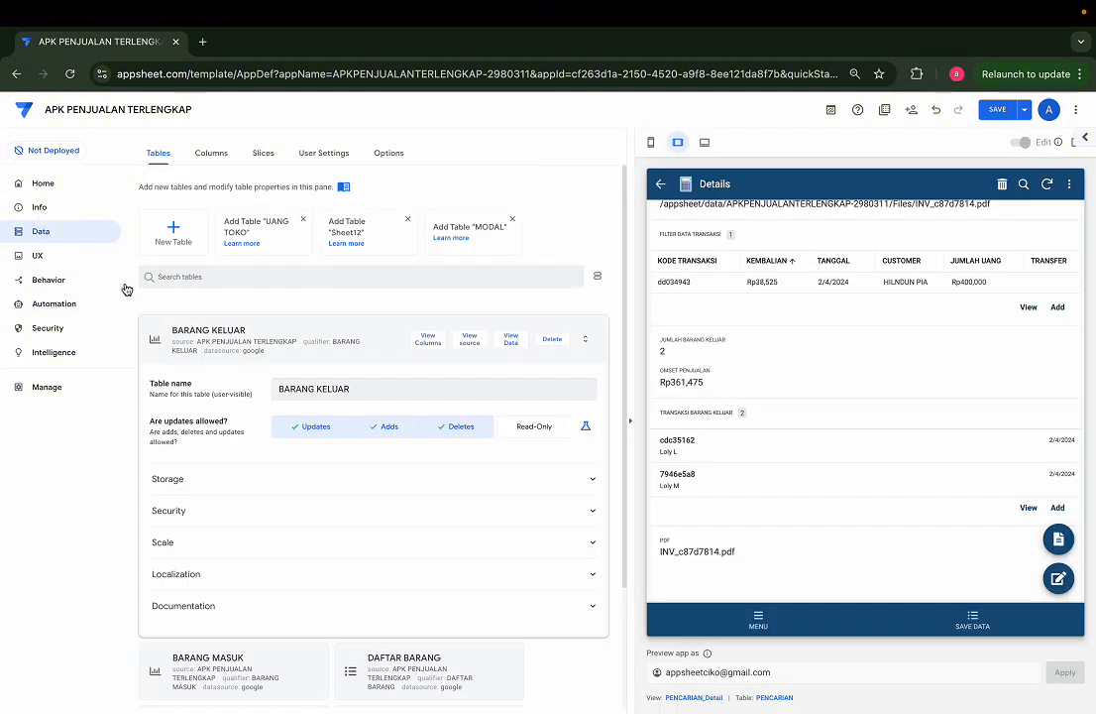
left_click(378, 273)
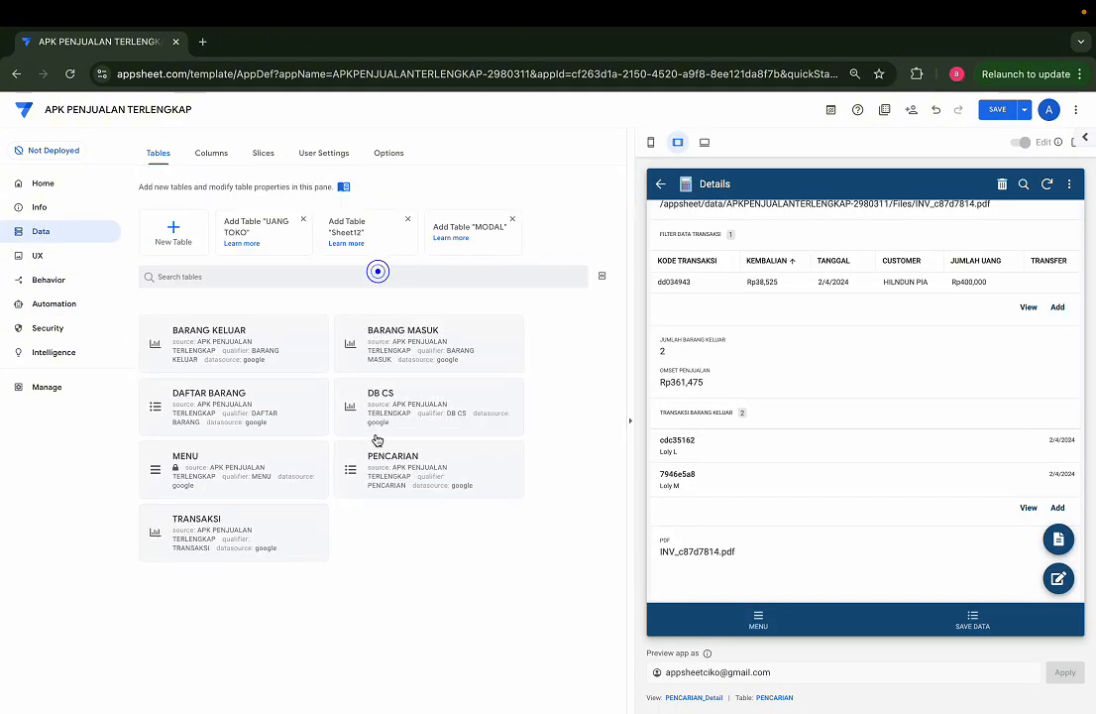
left_click(396, 484)
left_click(428, 310)
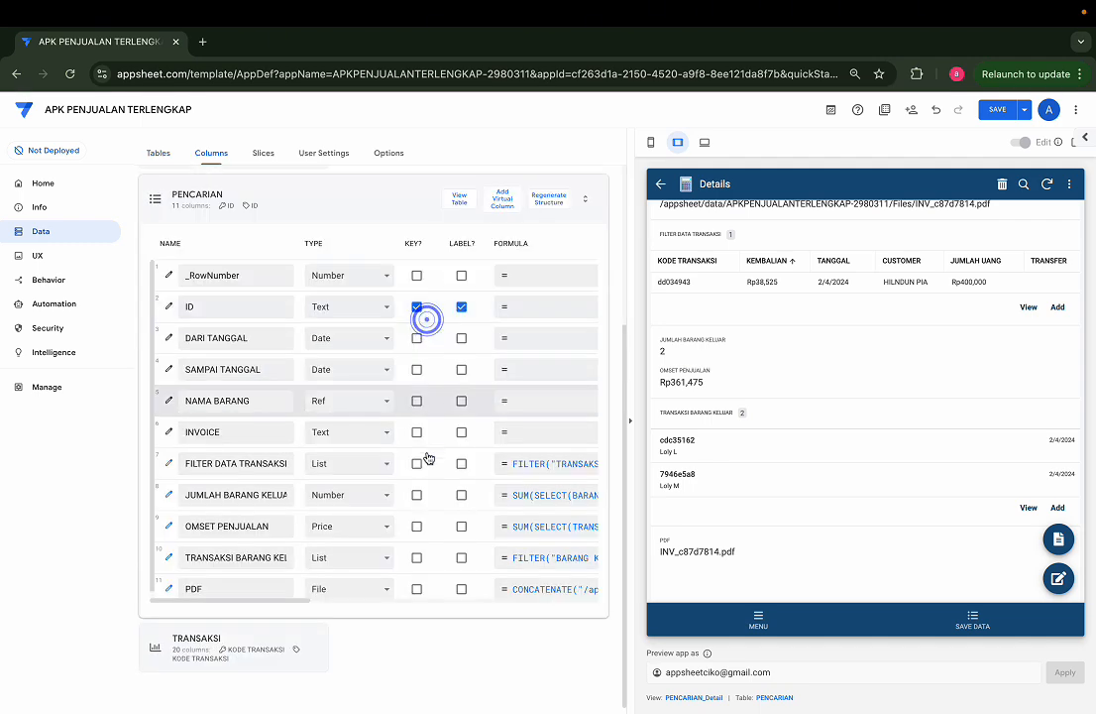
scroll(450, 424, "right", 3)
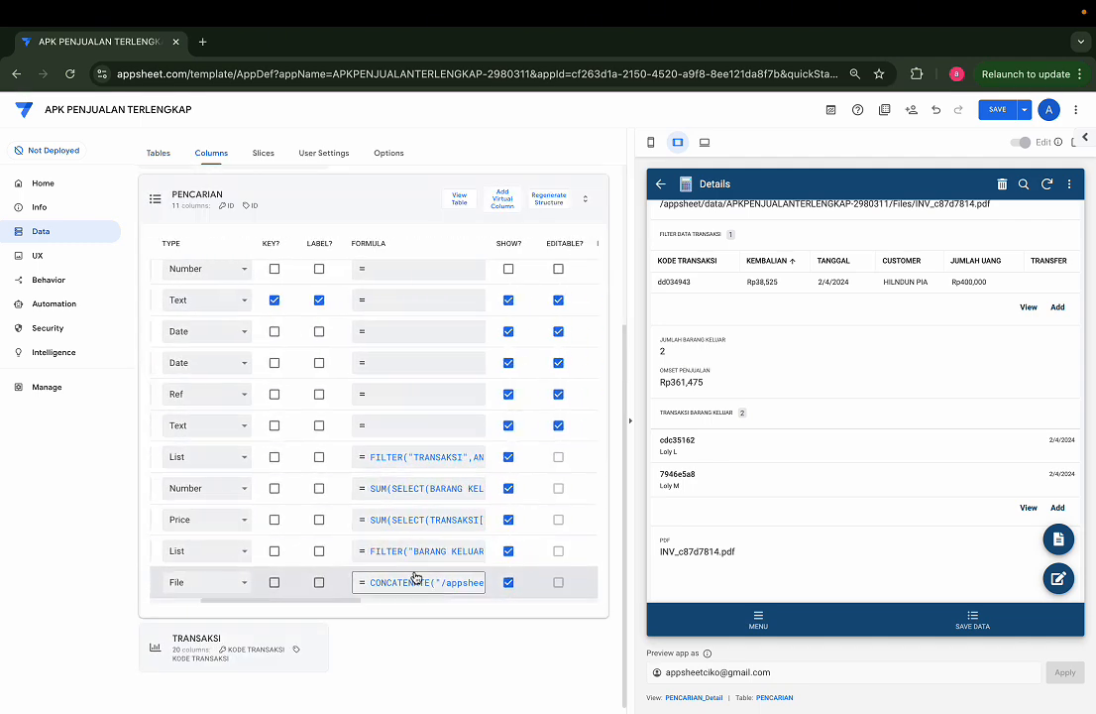
scroll(343, 587, "left", 3)
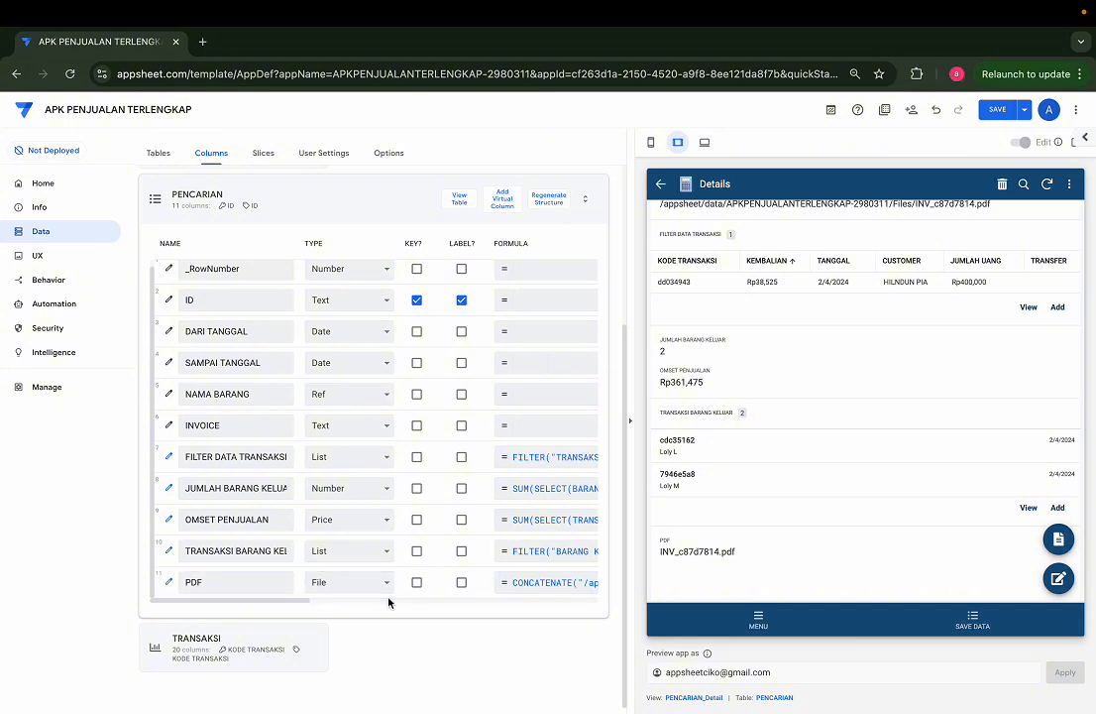
left_click(553, 579)
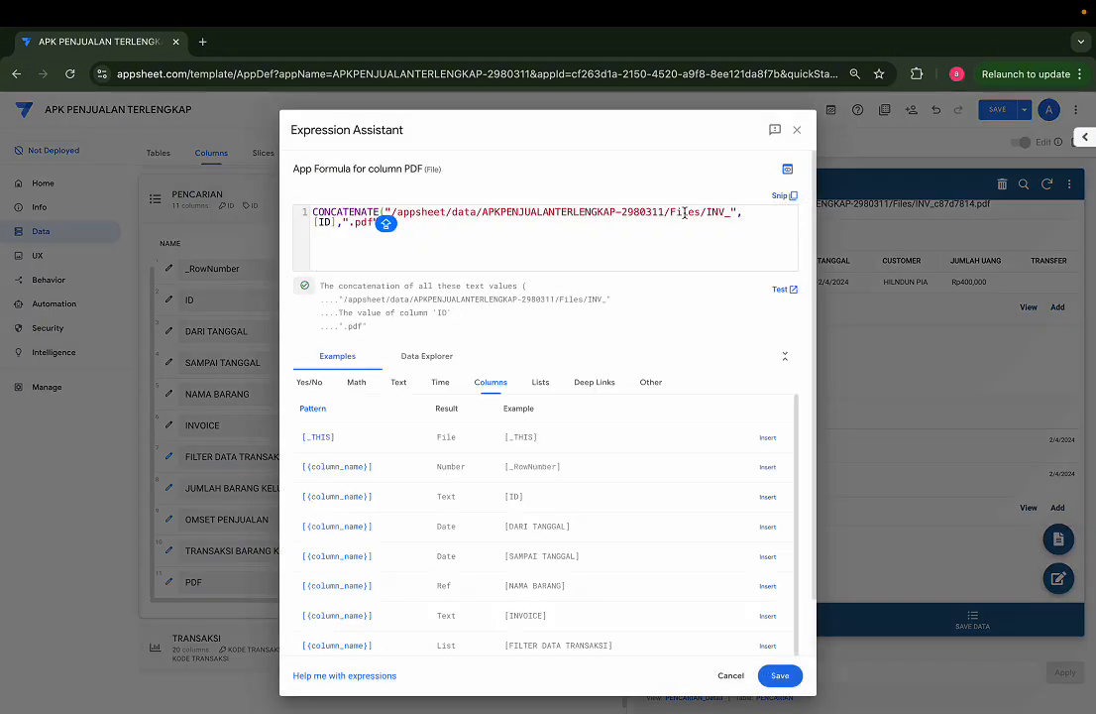
left_click_drag(706, 213, 344, 226)
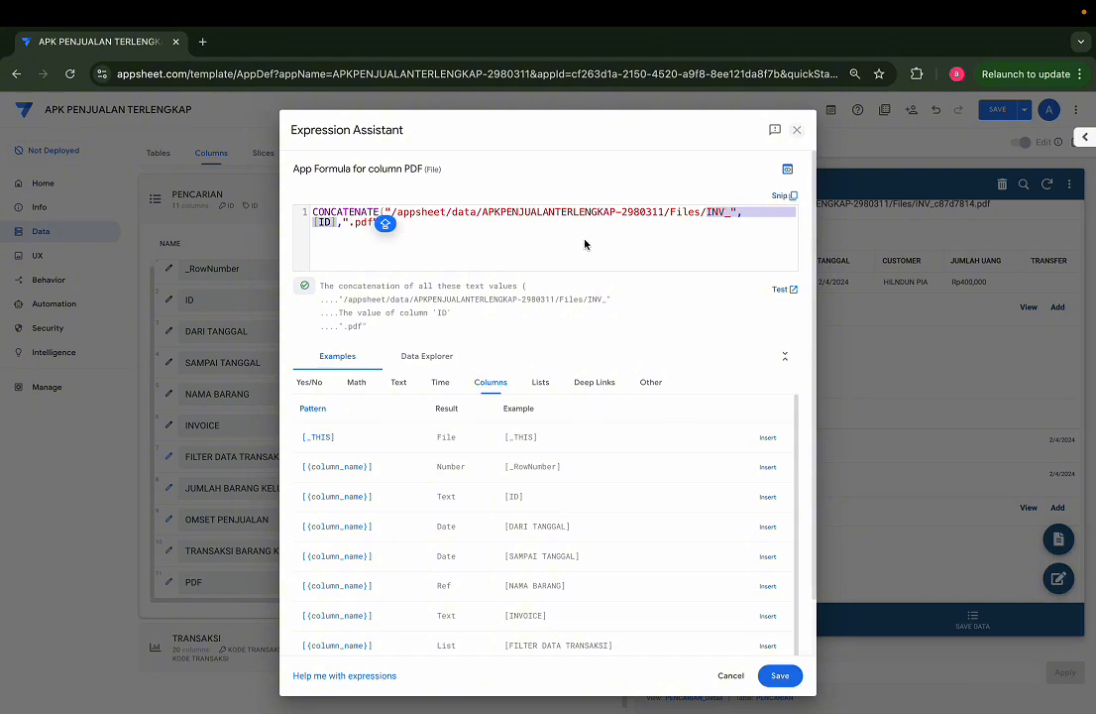
left_click_drag(663, 212, 392, 211)
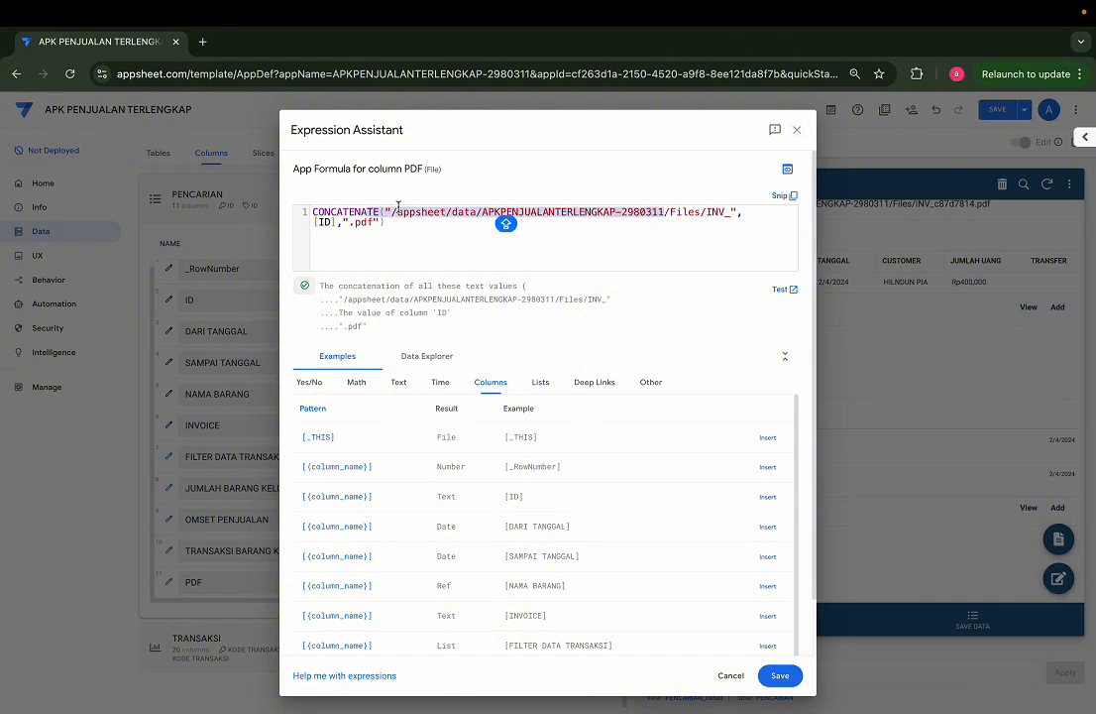
left_click(797, 129)
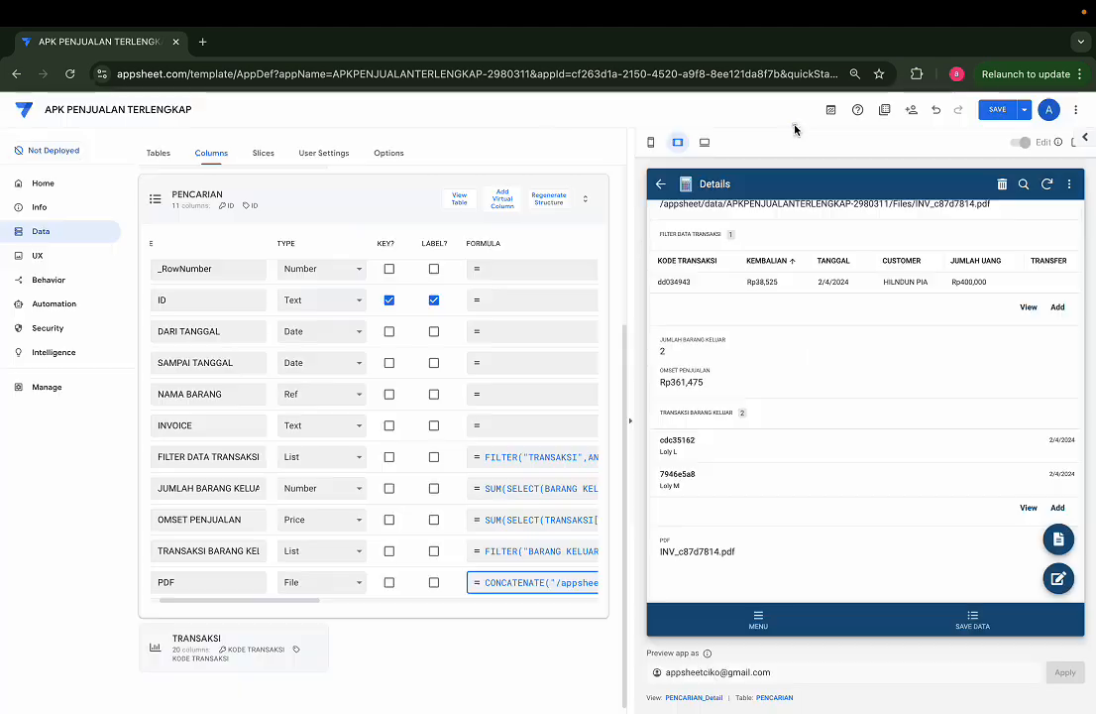
Step: Look up the default app folder path in the app properties and highlight it
left_click(40, 210)
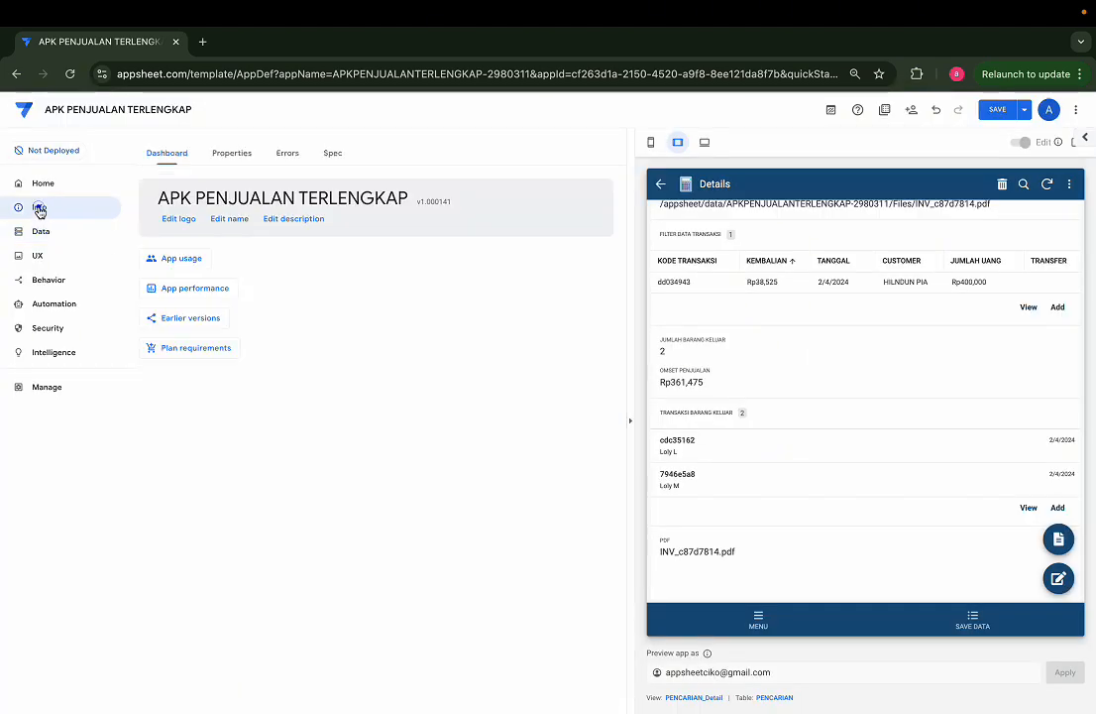
left_click(230, 150)
left_click(237, 210)
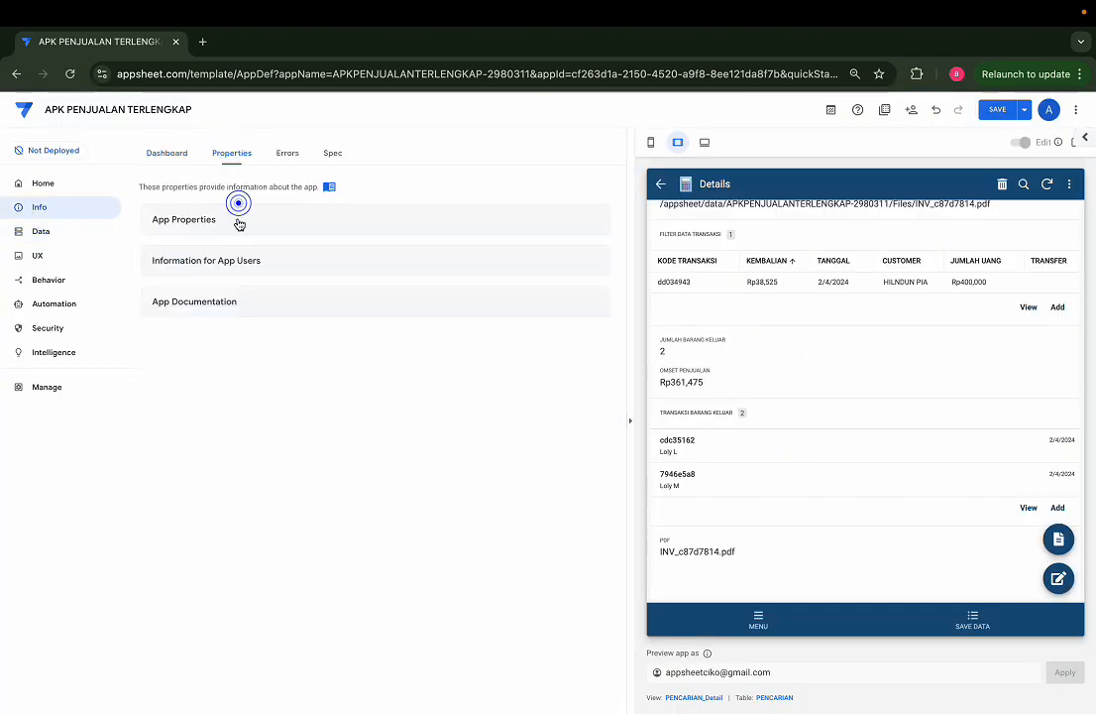
left_click_drag(521, 611, 273, 616)
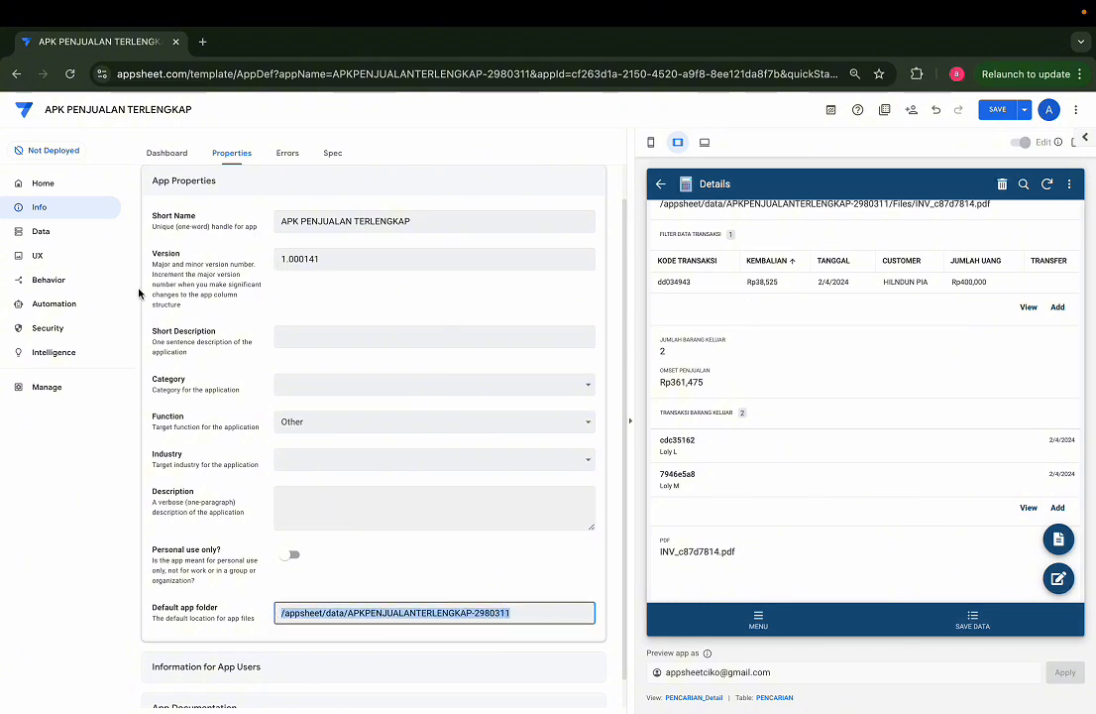
Step: Copy the INV_",[ID] file name part from the PENCARIAN table's PDF column formula, leaving the formula unedited
left_click(45, 232)
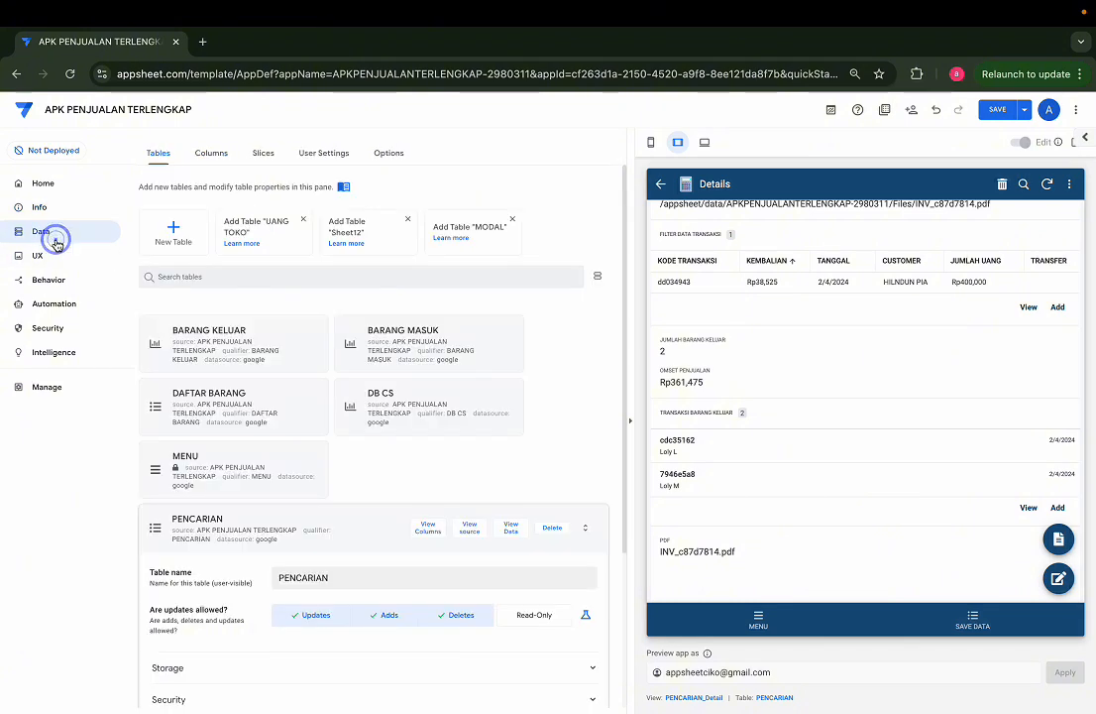
scroll(396, 399, "down", 2)
left_click(439, 401)
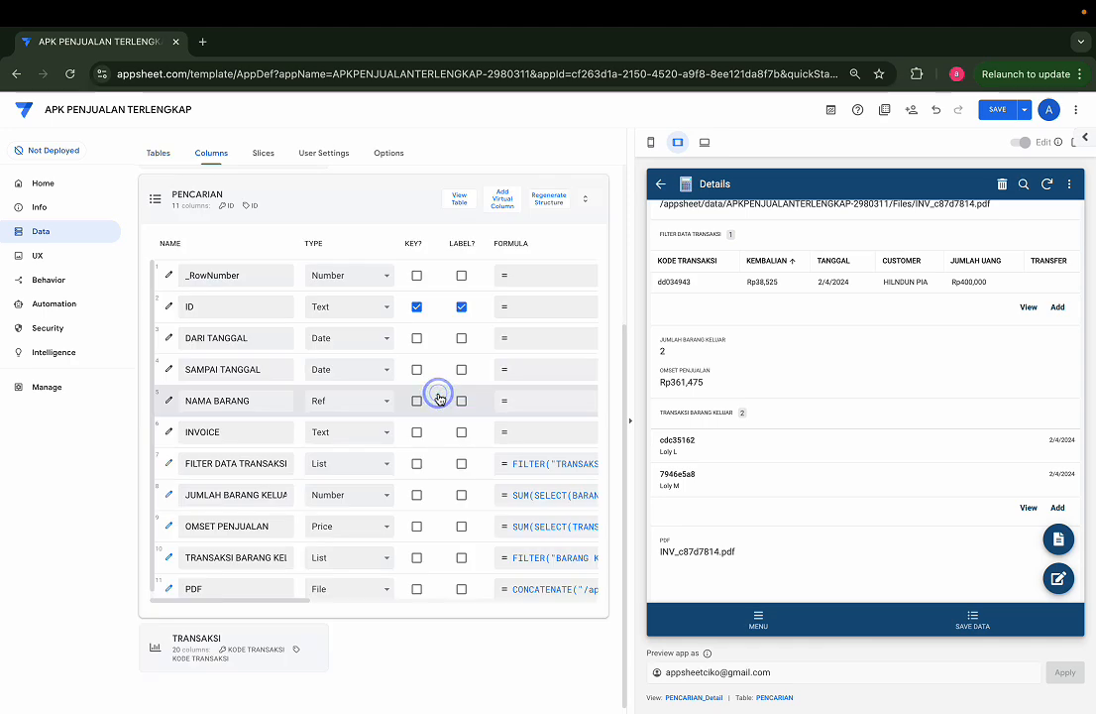
scroll(452, 494, "down", 1)
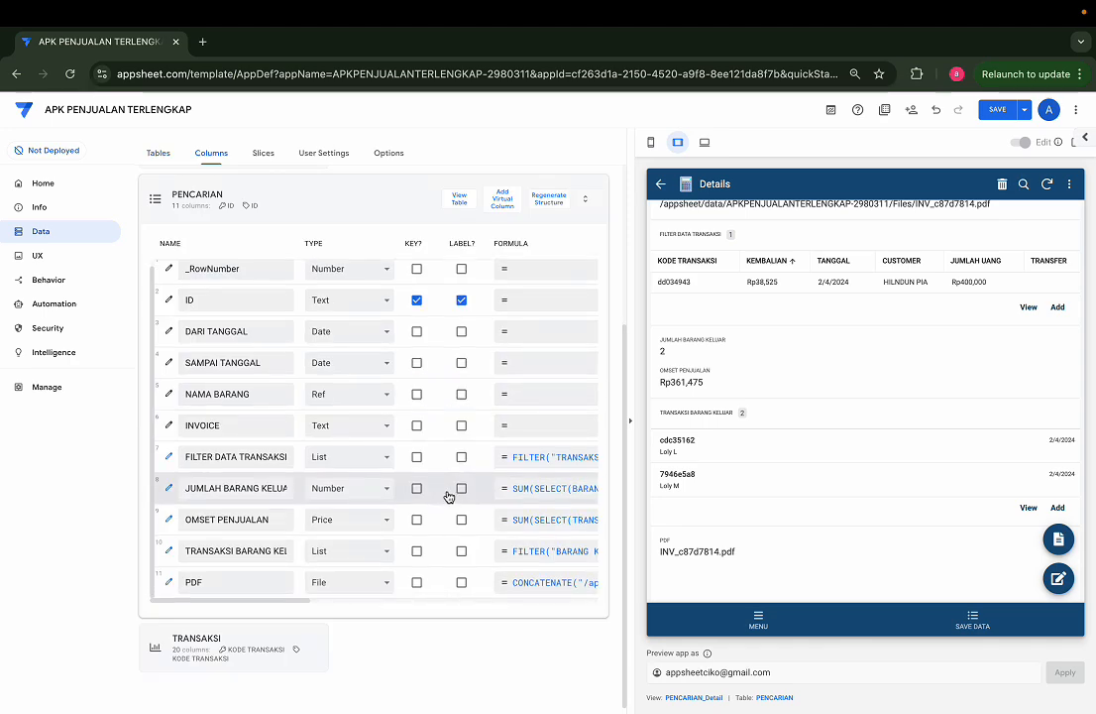
left_click(563, 583)
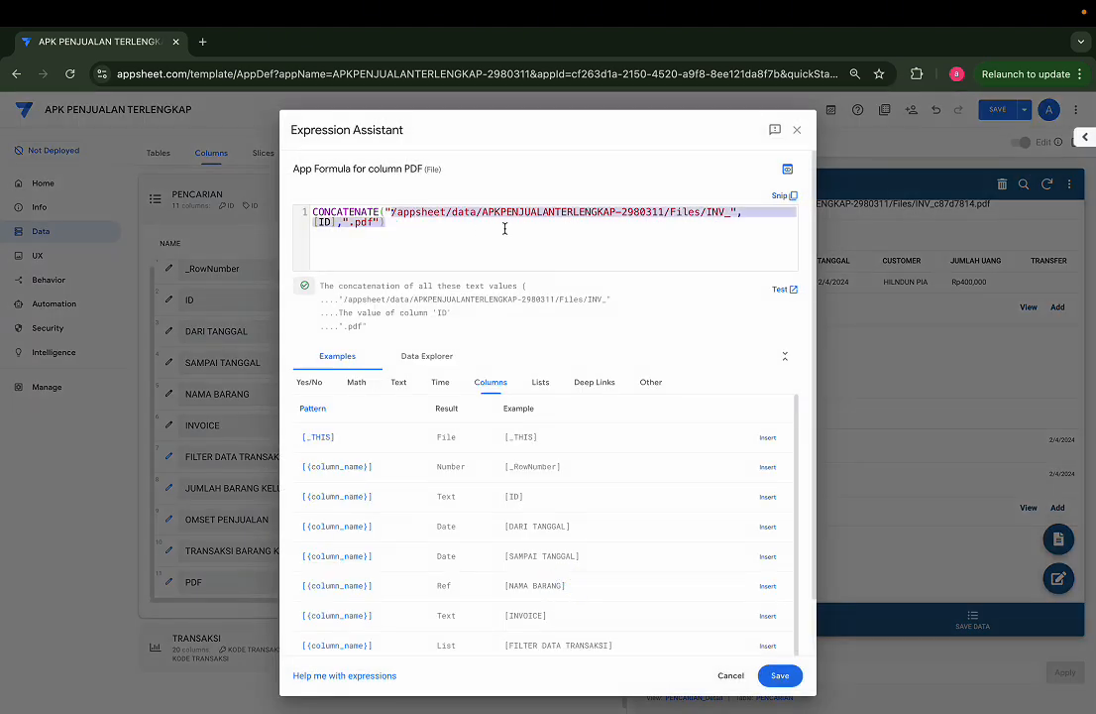
left_click_drag(393, 210, 667, 210)
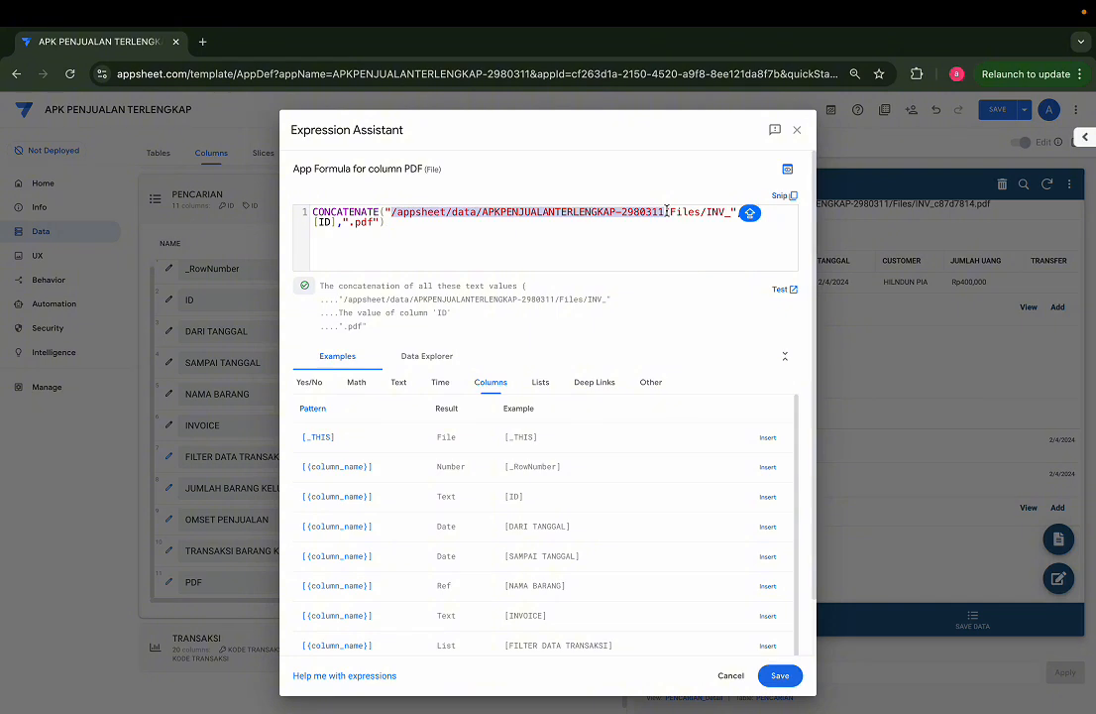
left_click(667, 210)
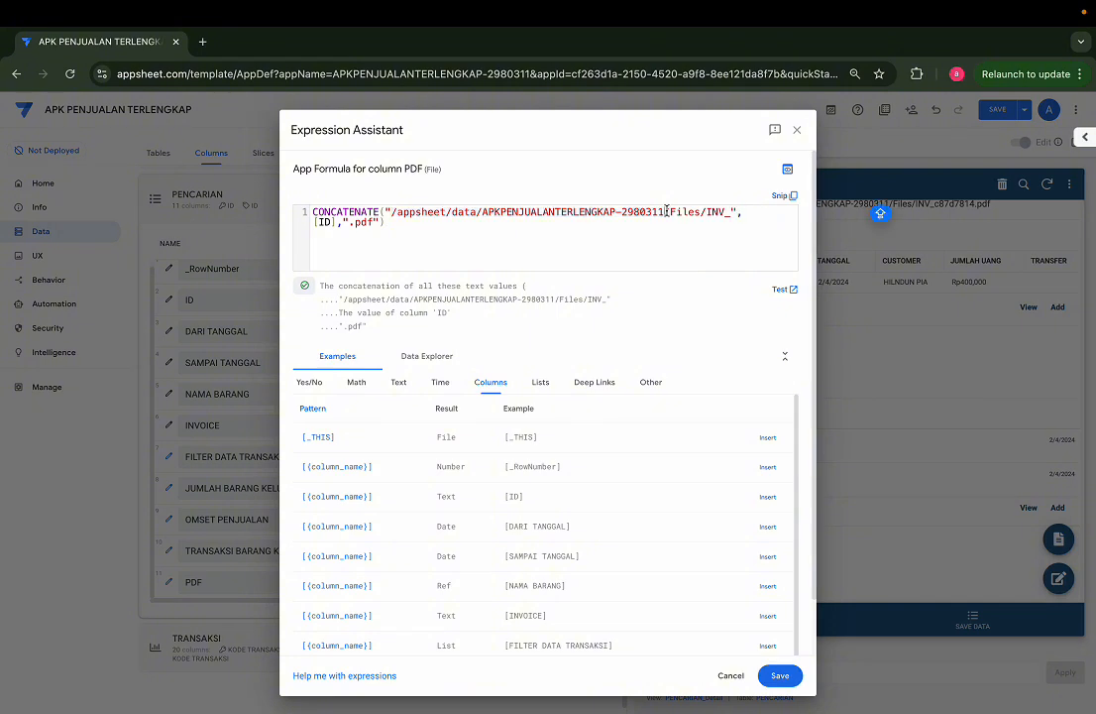
left_click_drag(705, 213, 343, 222)
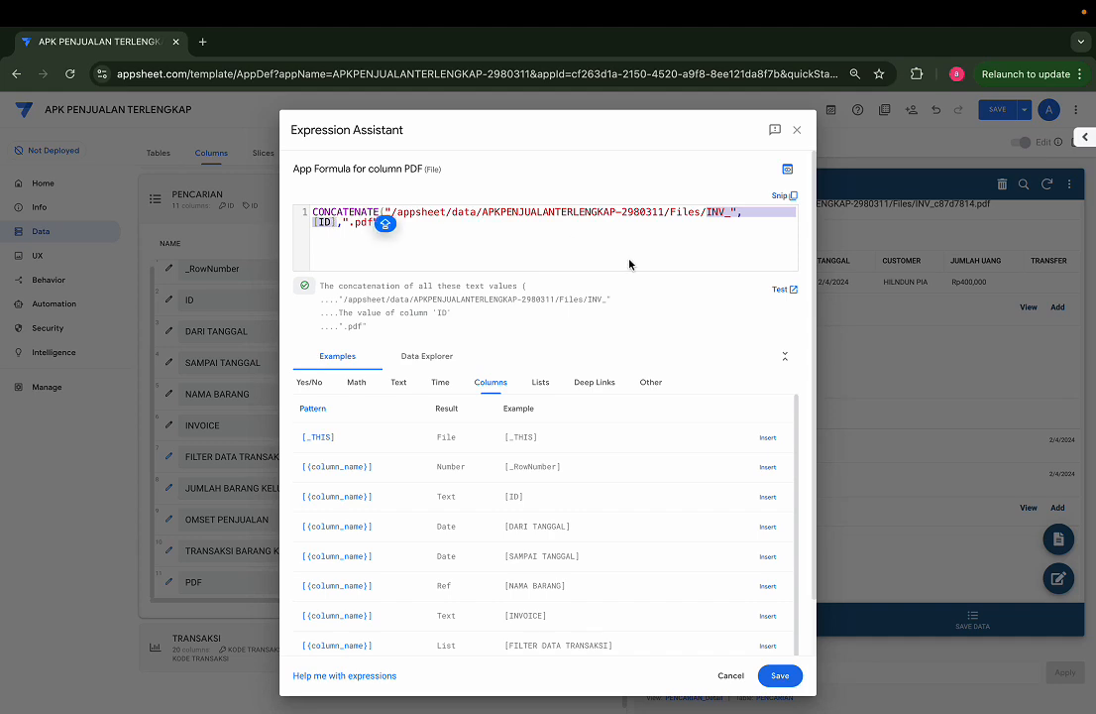
left_click(797, 134)
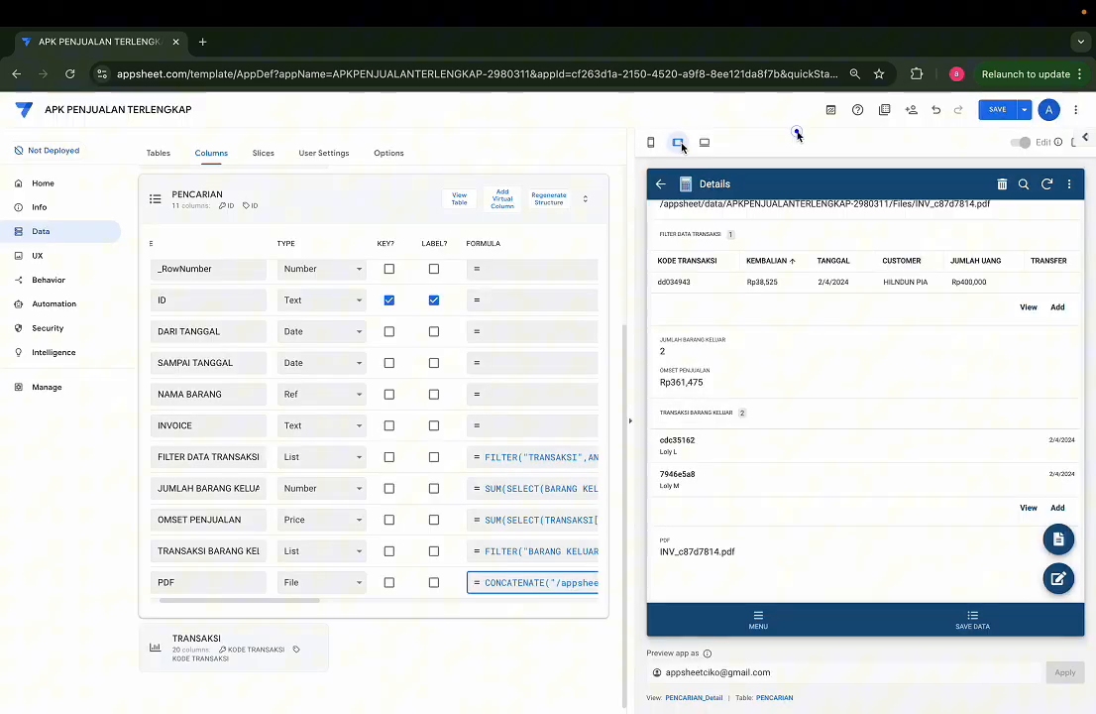
Step: Open the PRINT bot's PRINT step settings and disable the timestamp for the generated file name
left_click(47, 307)
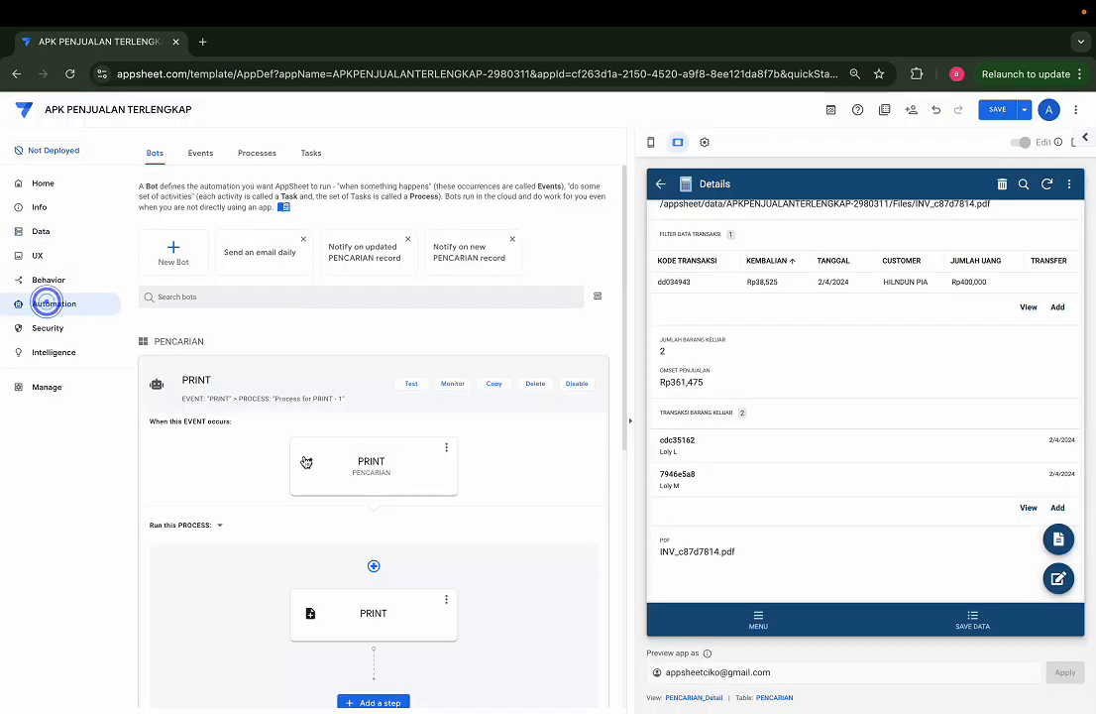
scroll(373, 552, "down", 2)
left_click(387, 357)
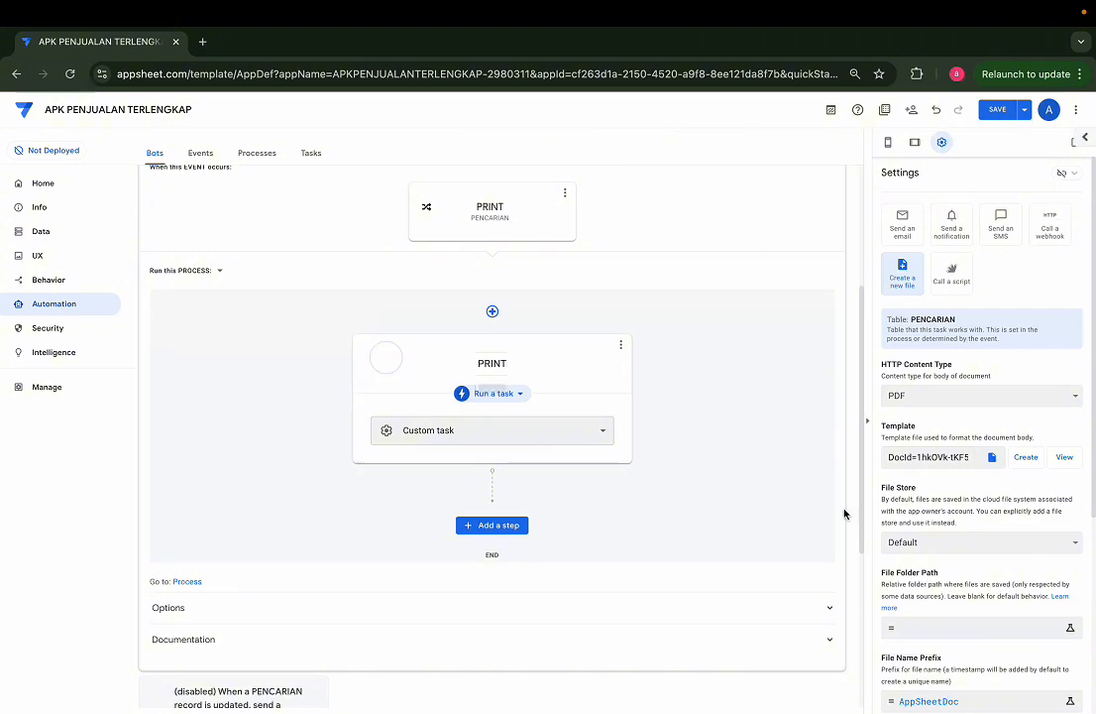
scroll(952, 632, "down", 3)
left_click(898, 523)
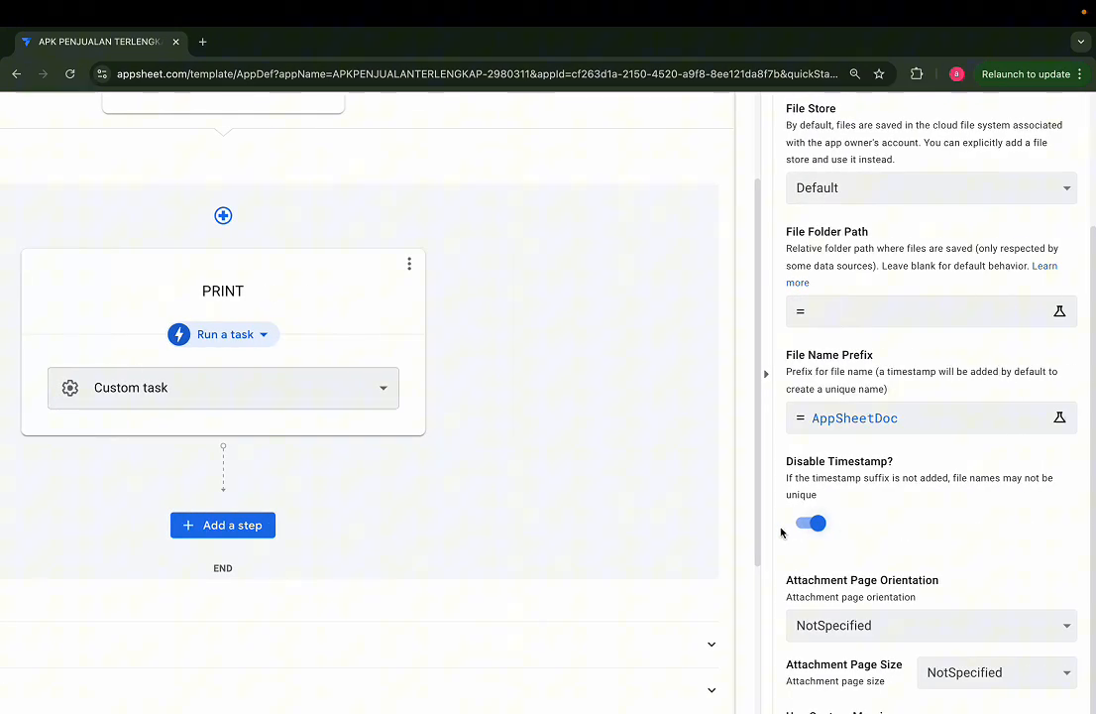
Step: Set the PRINT task's file name prefix to the expression "INV_"&[ID] and save it
left_click(901, 416)
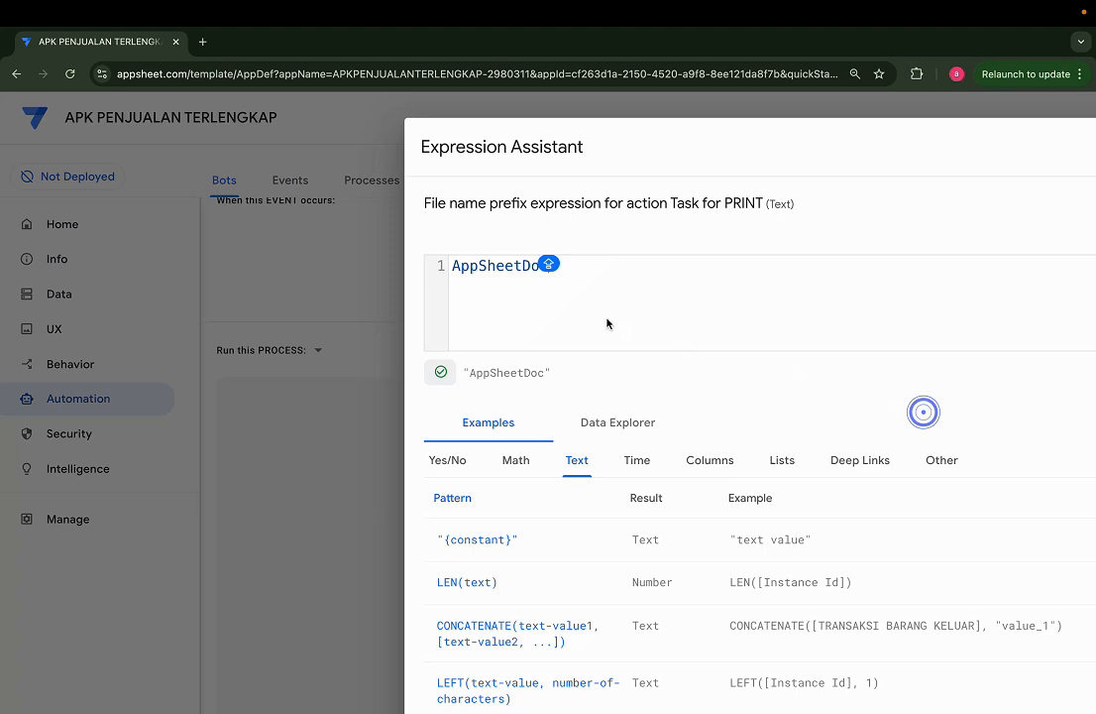
key("ctrl+a")
type("INV_\",[ID]")
left_click(502, 266)
key("BackSpace")
type("&")
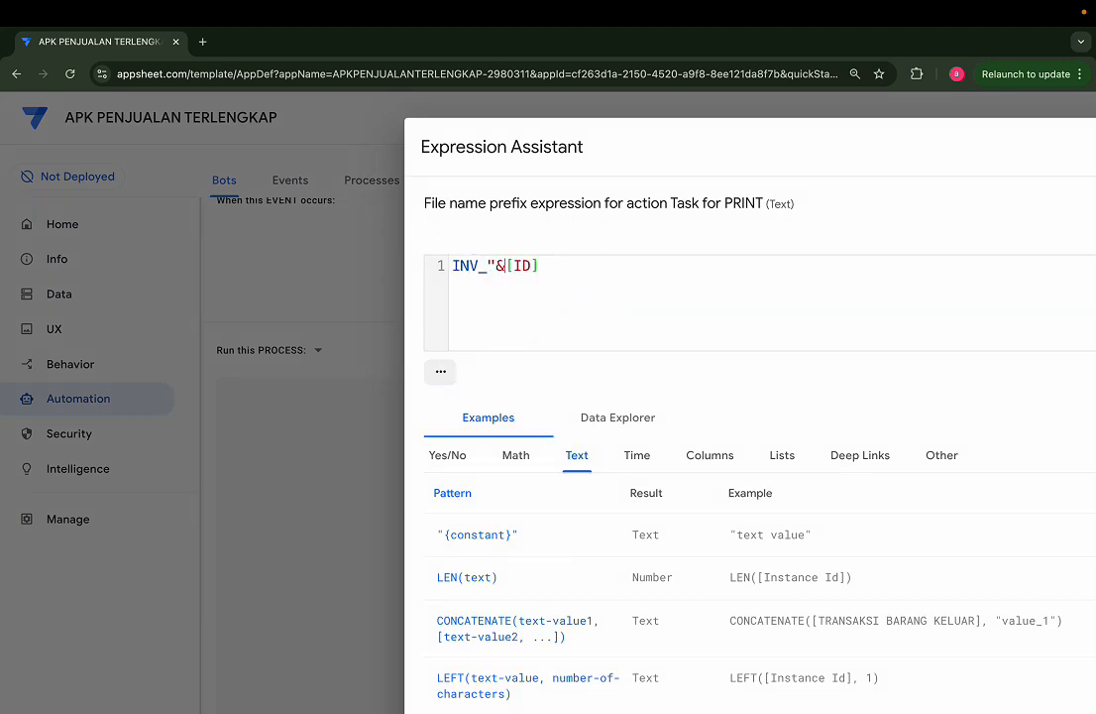
left_click(451, 264)
type("\"")
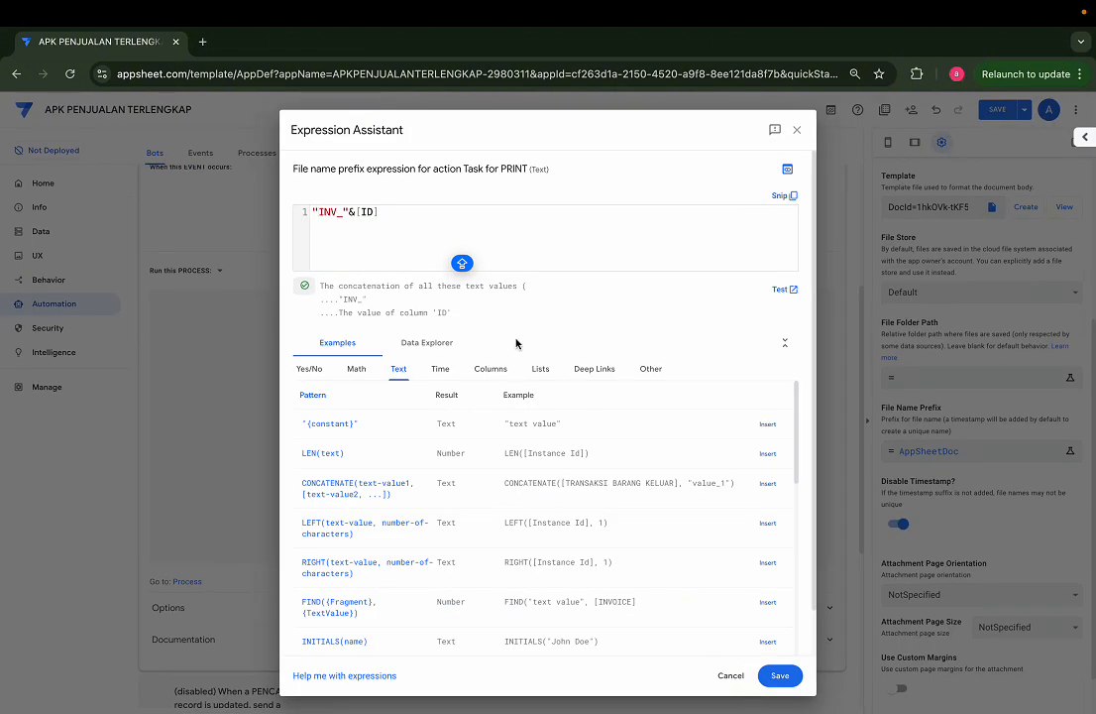
left_click_drag(317, 213, 346, 213)
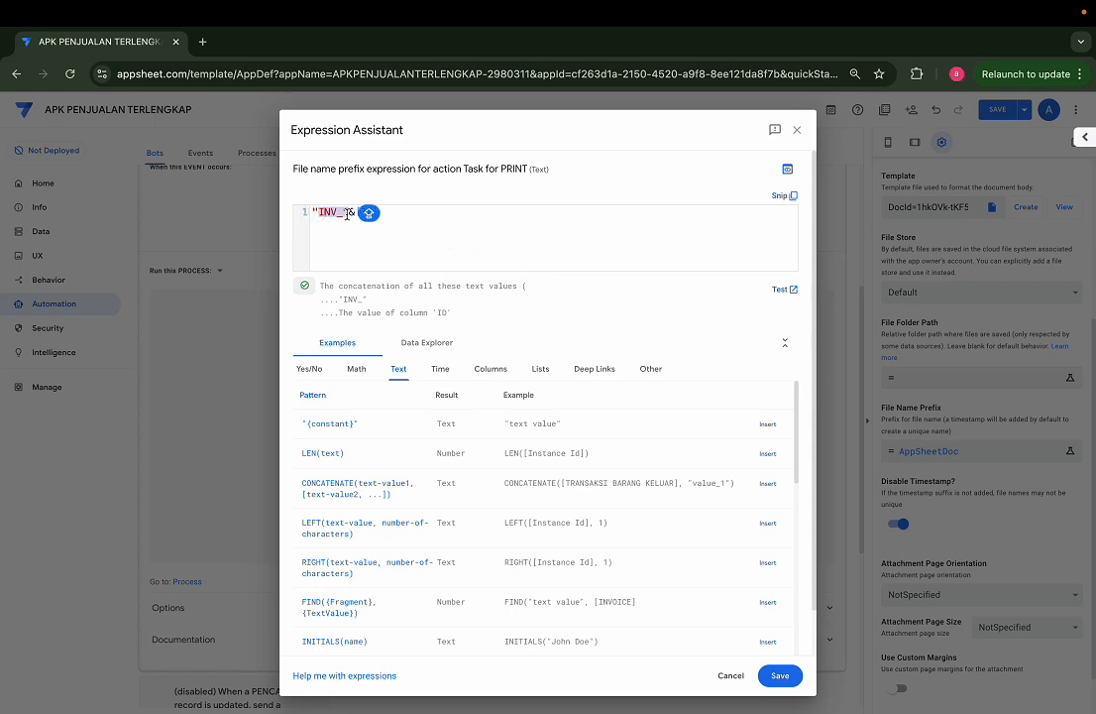
left_click(780, 675)
Step: View the PRINT task's template document and set its paper size to A4 (21,0 cm x 29,7 cm) in the page setup
scroll(1017, 504, "down", 1)
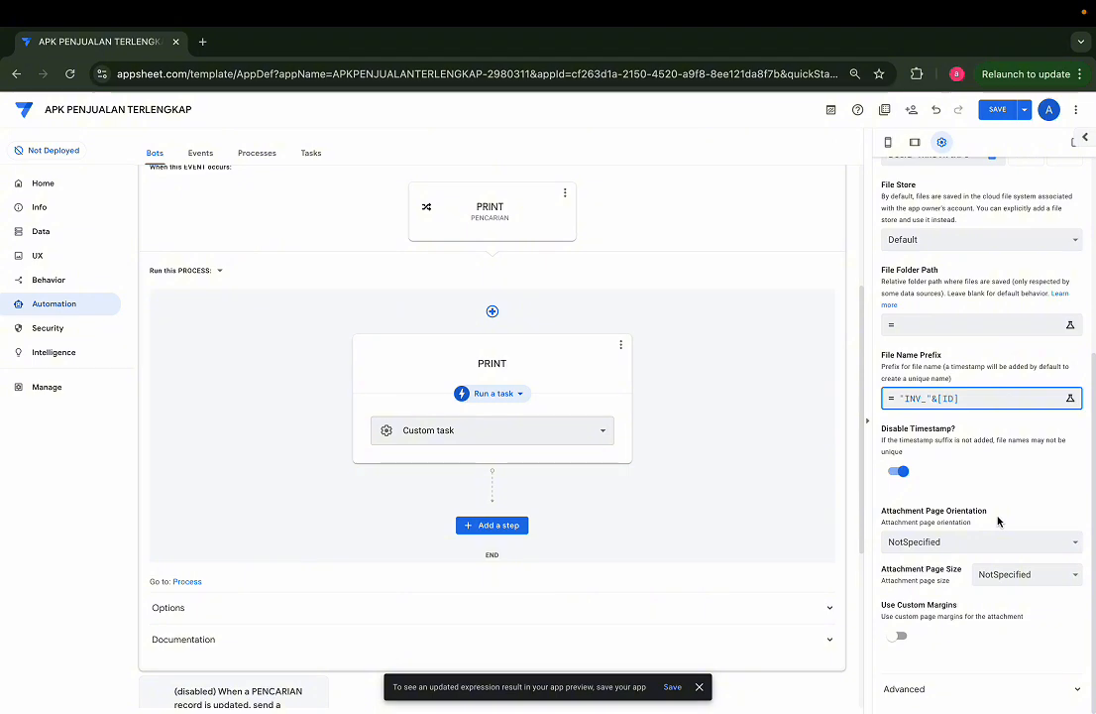
scroll(998, 521, "up", 5)
scroll(998, 521, "down", 2)
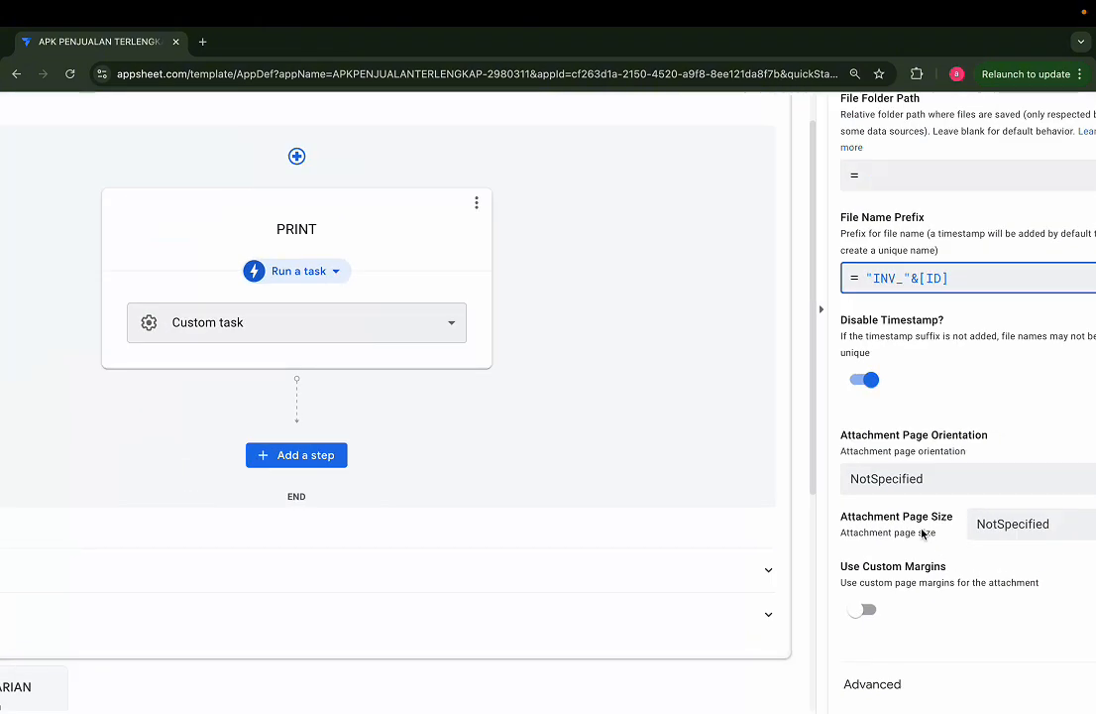
scroll(922, 534, "up", 5)
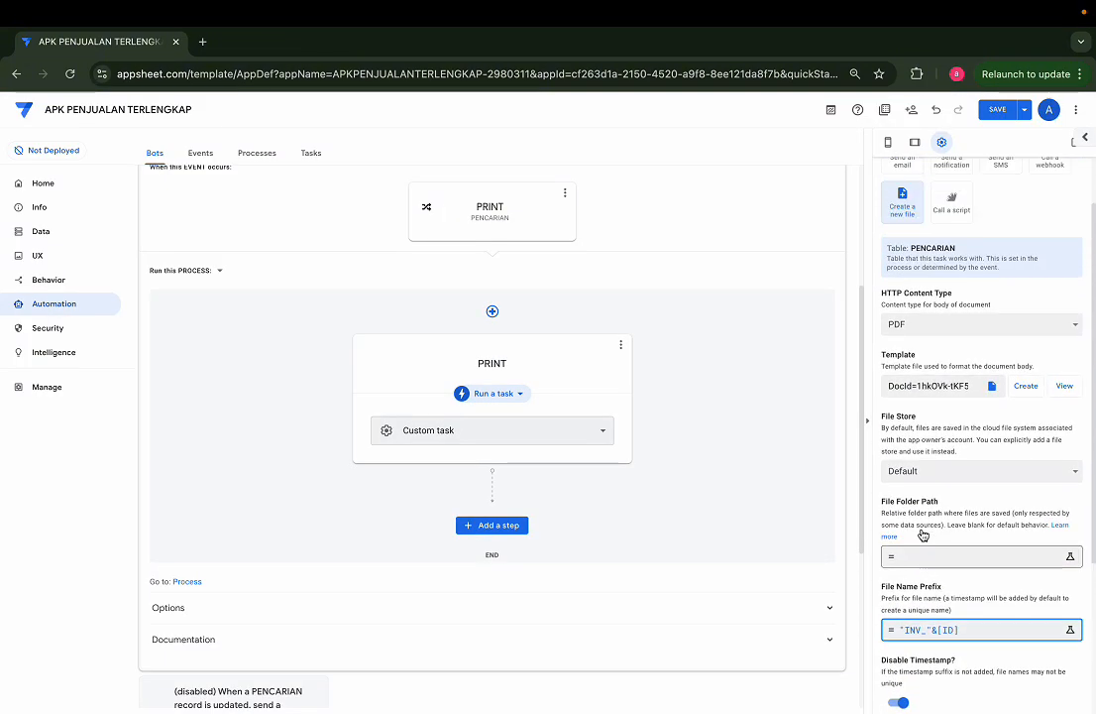
left_click(1063, 458)
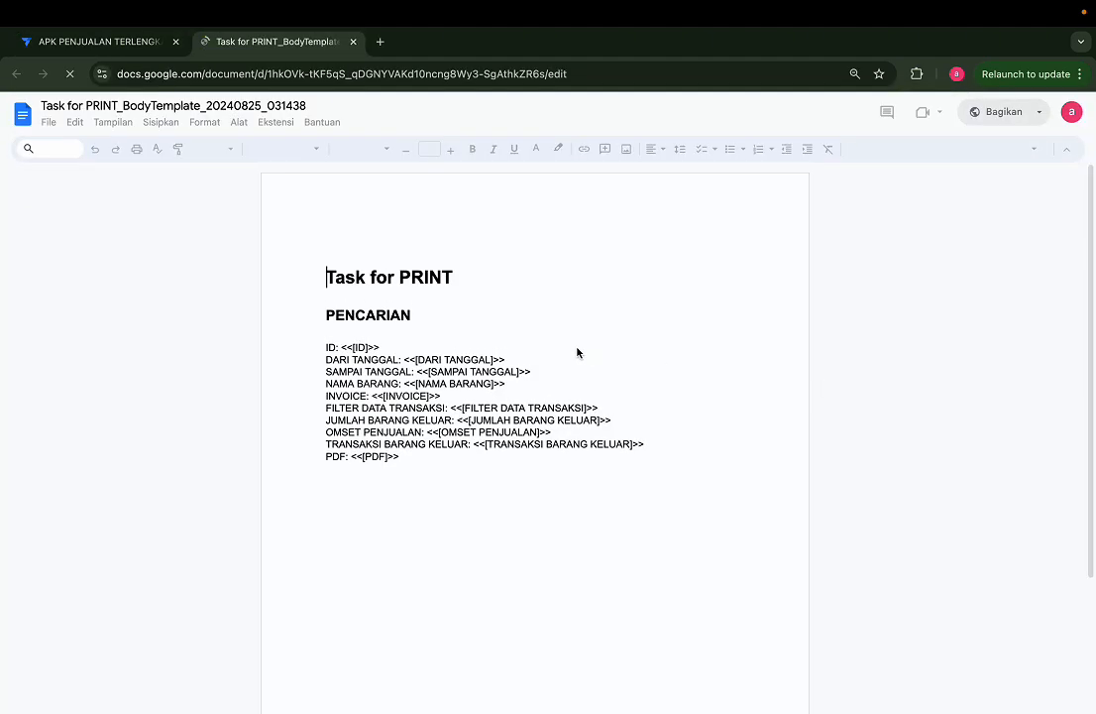
left_click(49, 127)
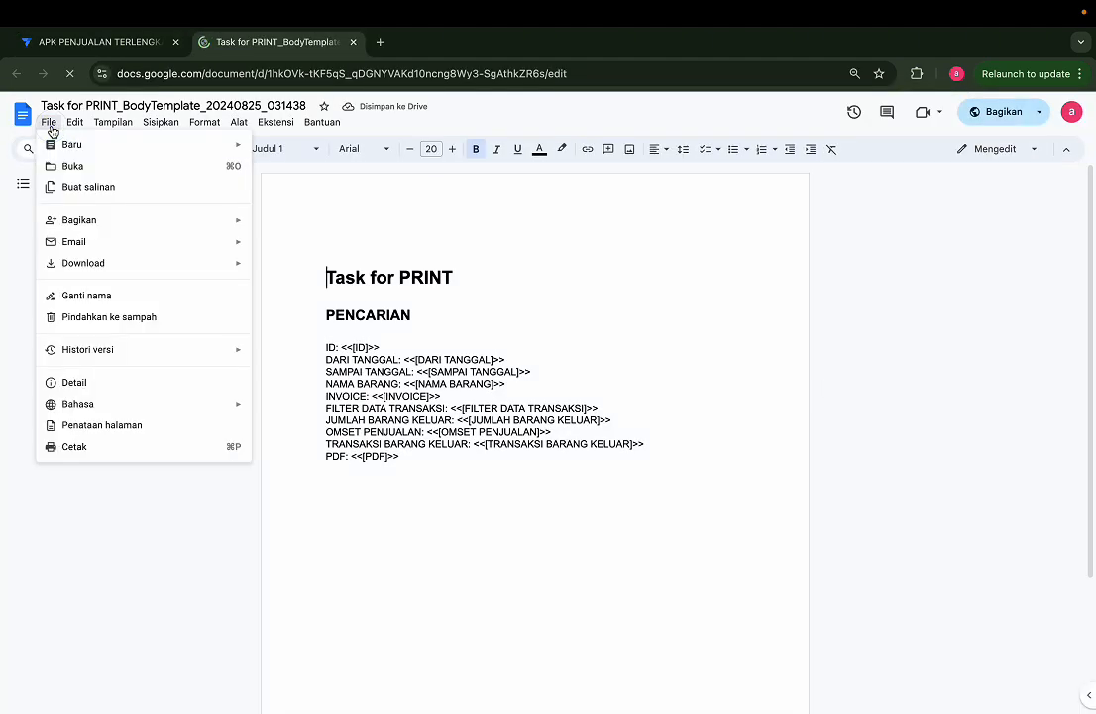
left_click(96, 473)
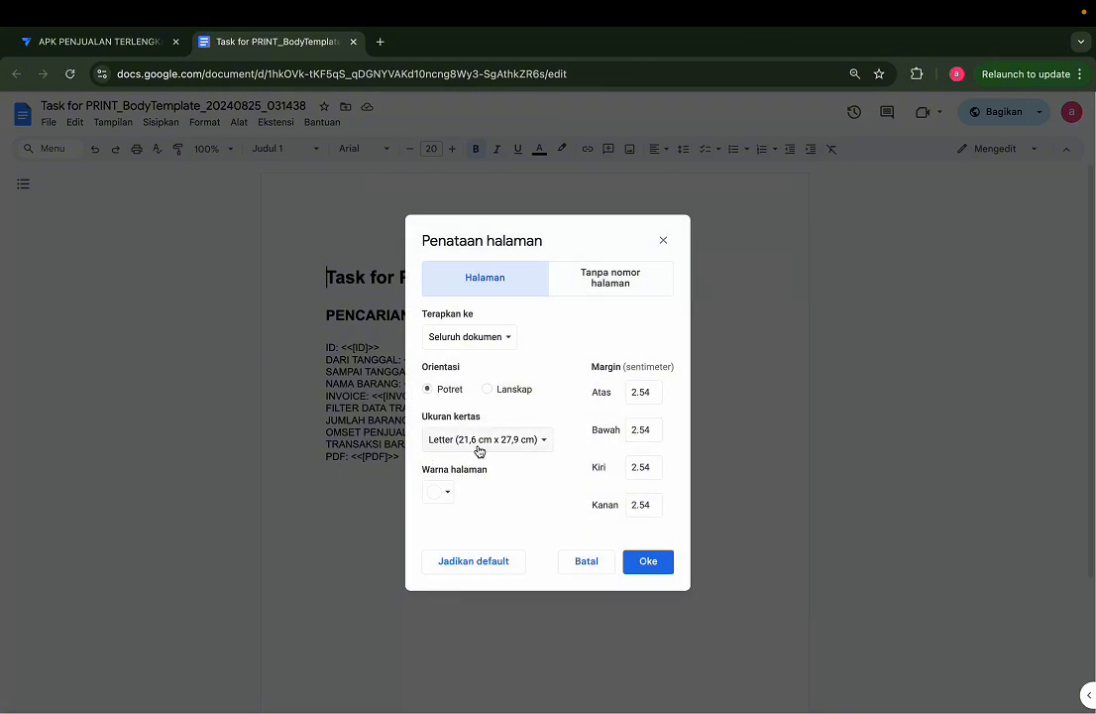
scroll(473, 435, "up", 5)
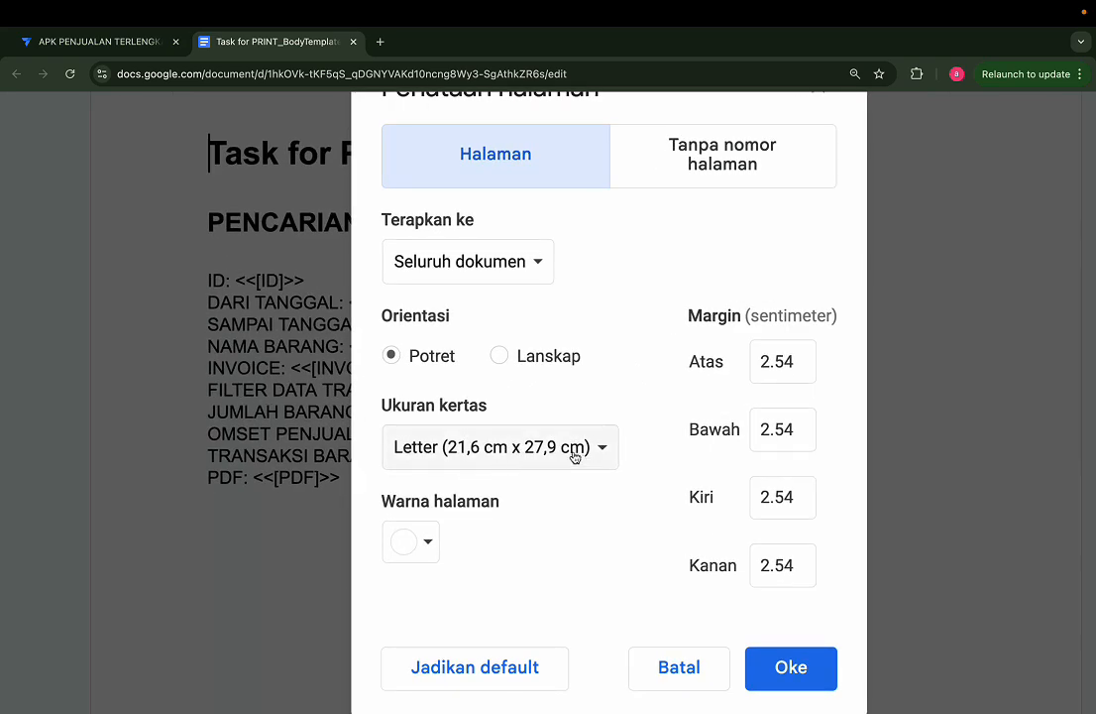
scroll(452, 461, "down", 5)
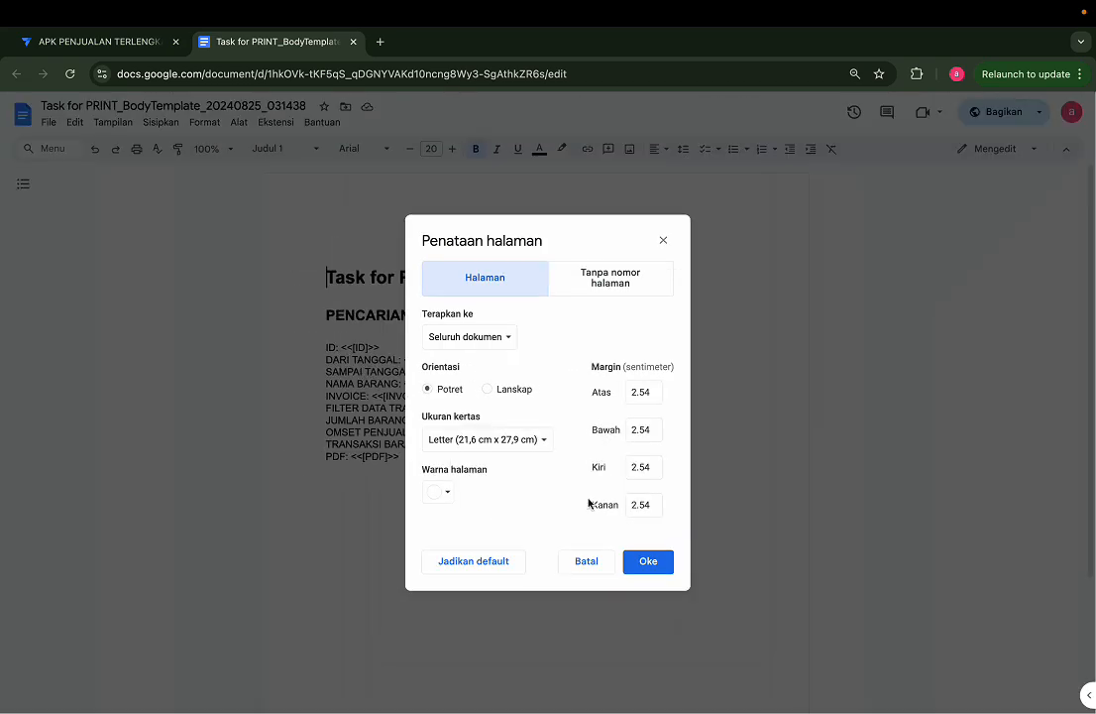
left_click(508, 445)
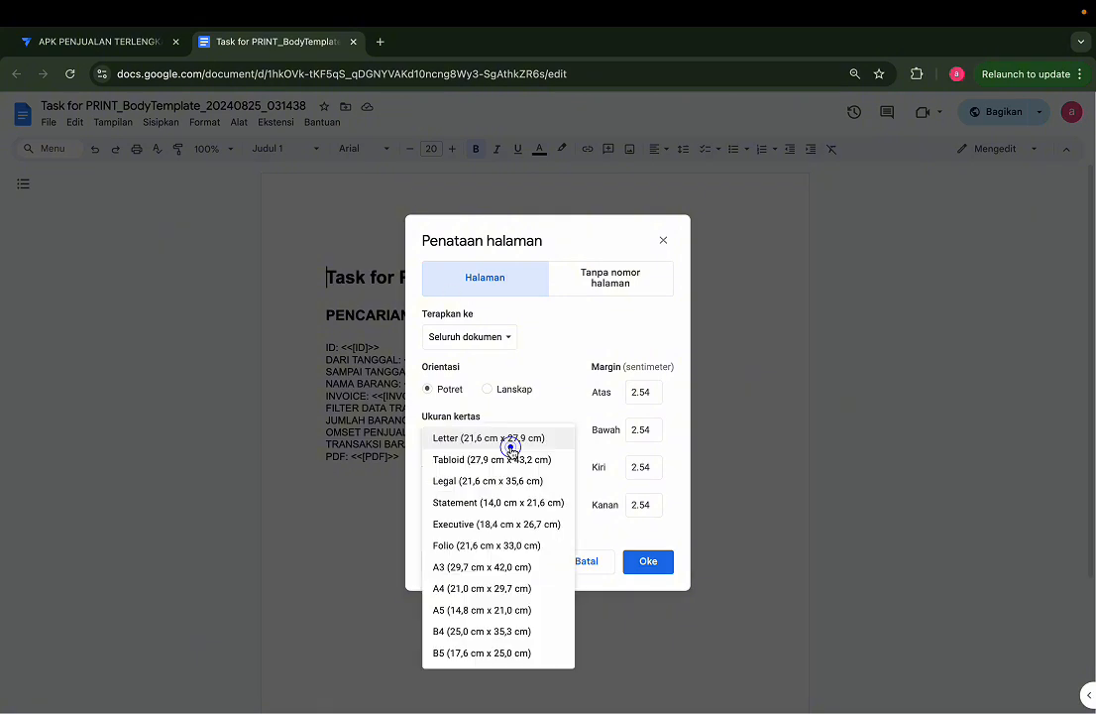
left_click(464, 589)
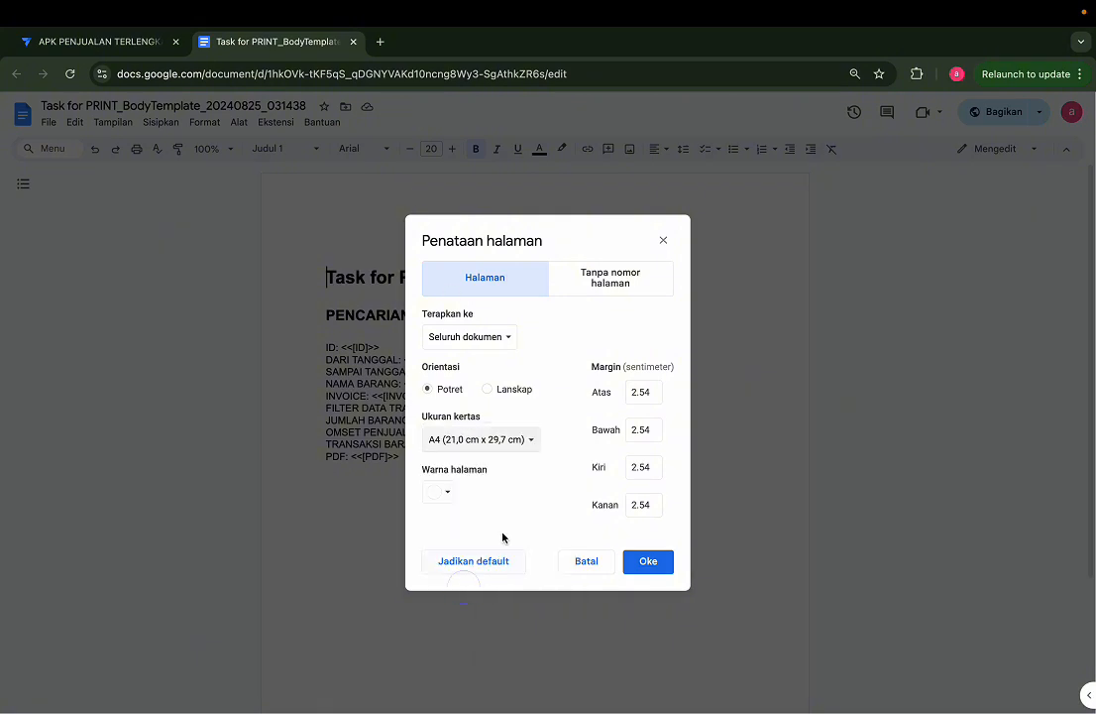
Step: Set all four page margins of the template to 1 cm and apply the page setup
left_click(650, 389)
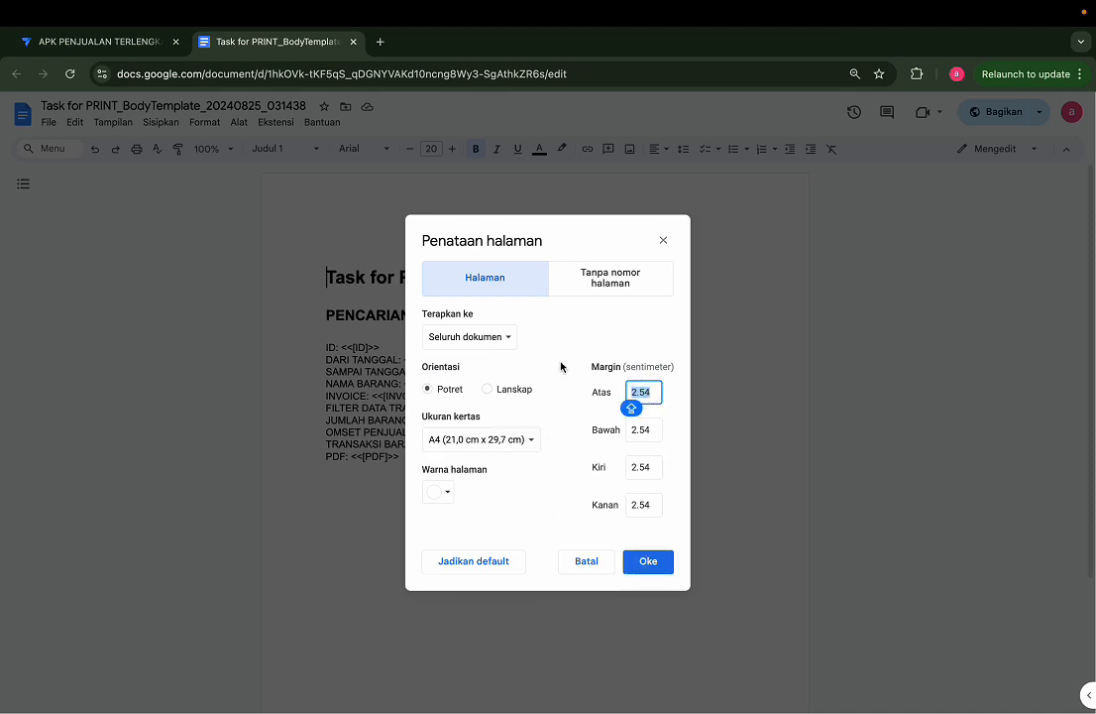
type("1")
key("Tab")
type("1")
key("Tab")
type("1")
key("Tab")
type("1")
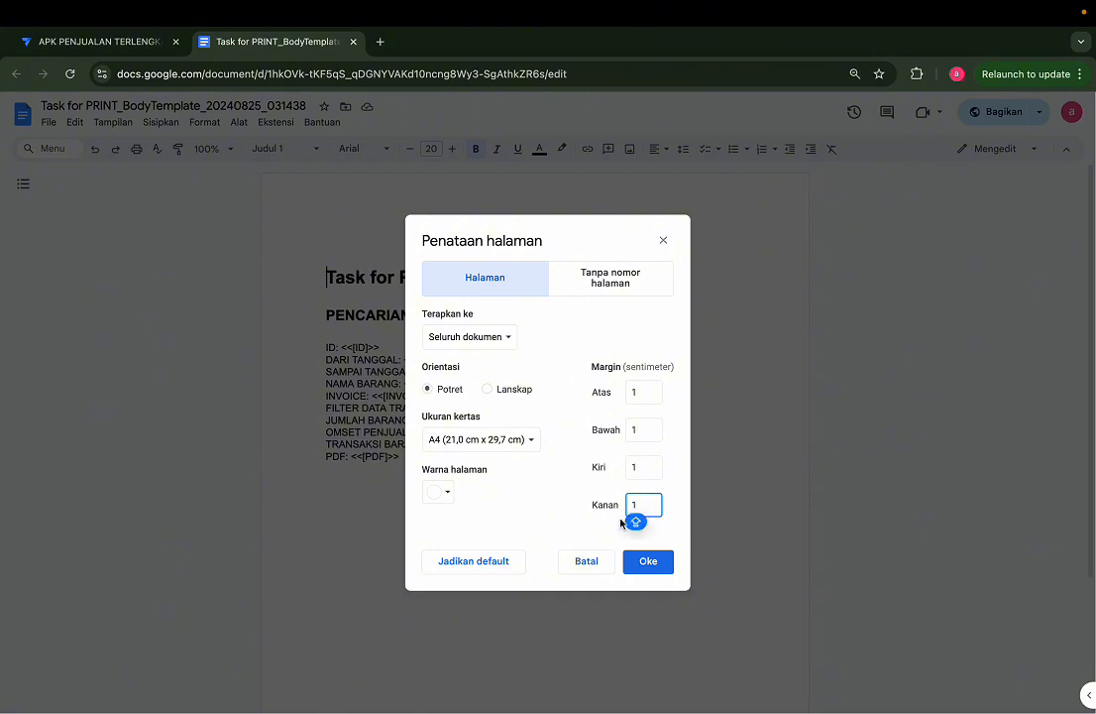
left_click(645, 562)
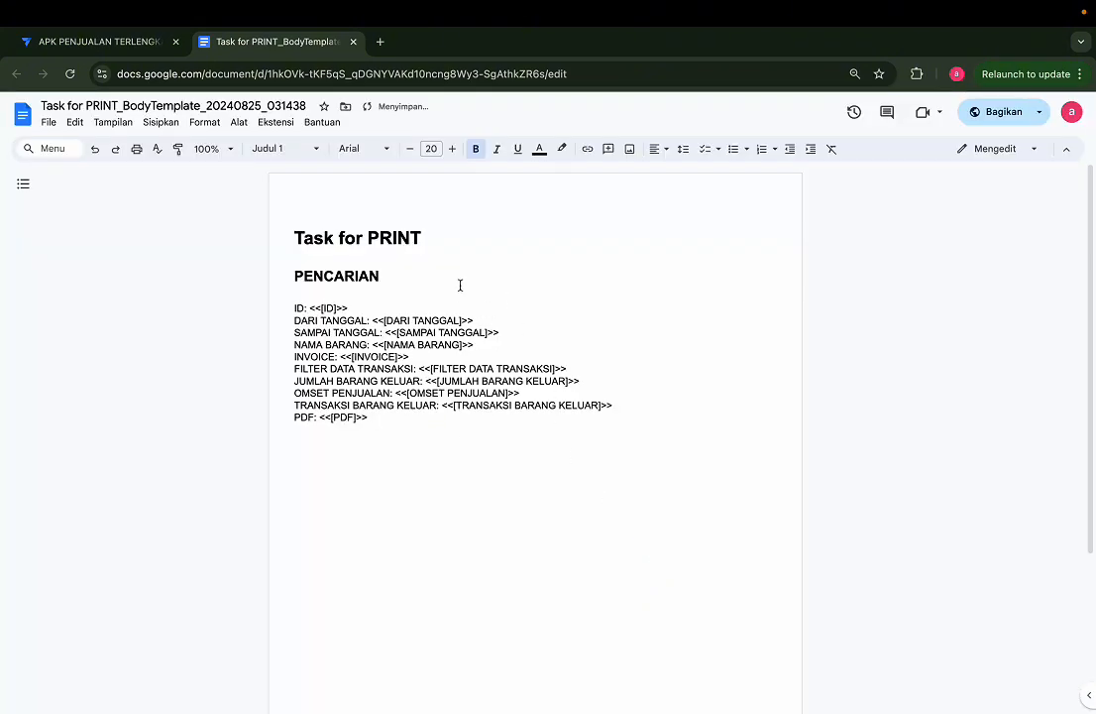
Step: Replace the template's Task for PRINT and PENCARIAN headings with the title REKAPAN DATA PENJUALAN
left_click_drag(443, 442, 239, 246)
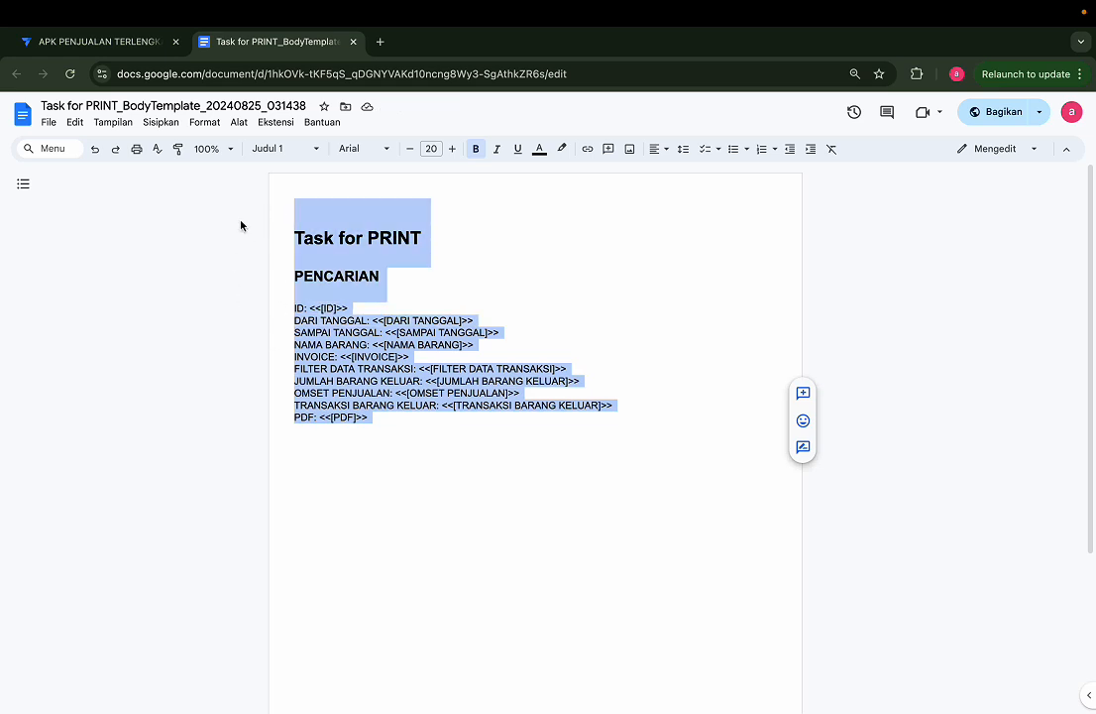
left_click(394, 255)
left_click_drag(403, 288, 284, 222)
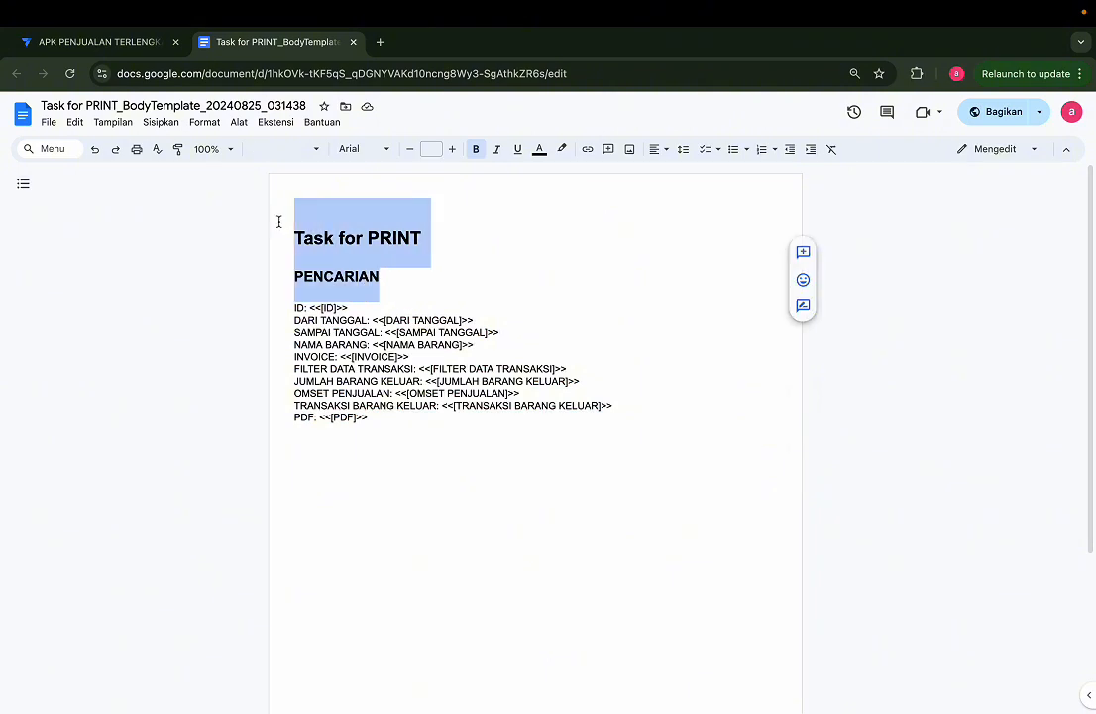
type("REKAPAN DATA PENJUALA")
key("super+shift+e")
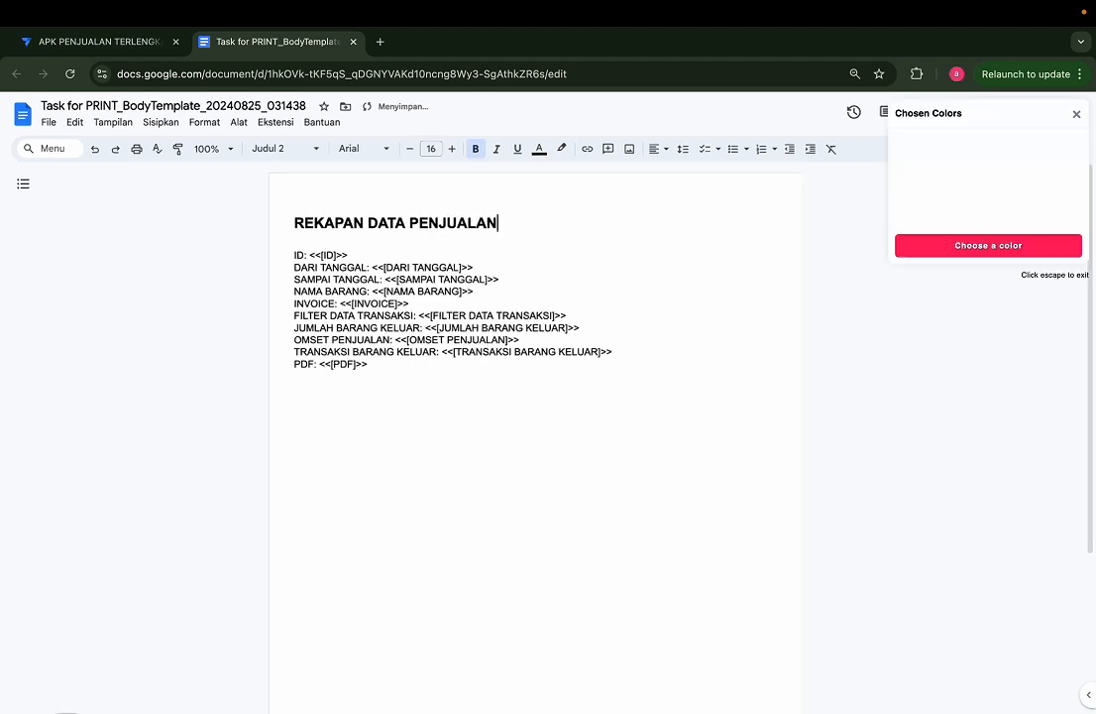
left_click(1074, 117)
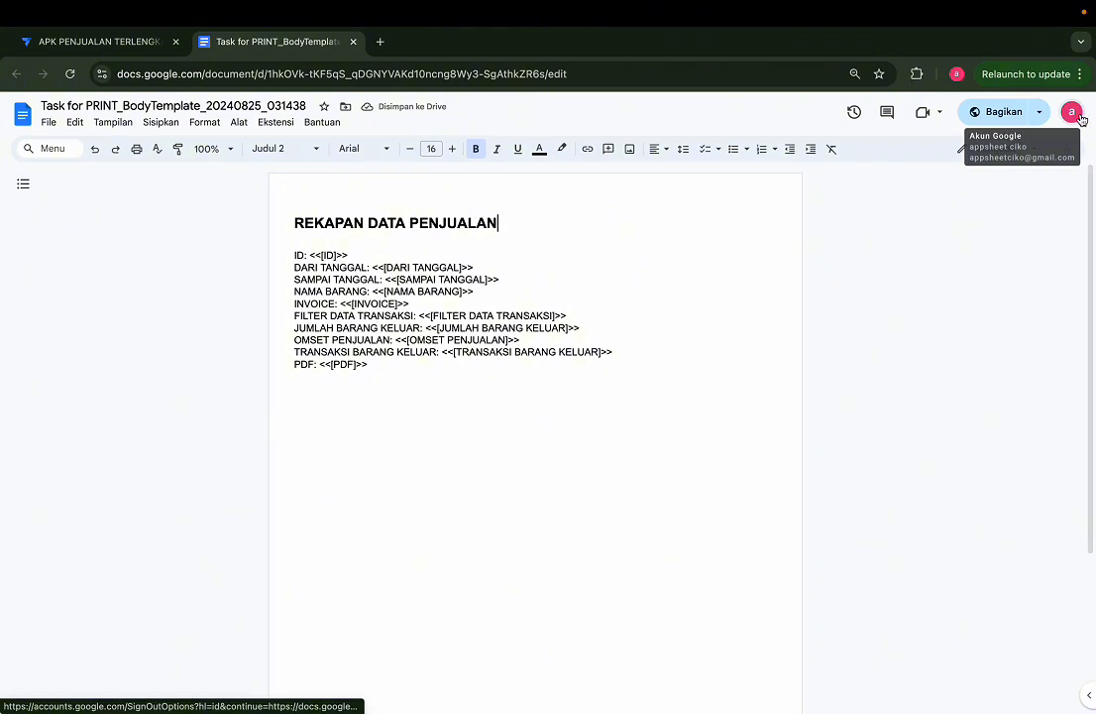
left_click(512, 226)
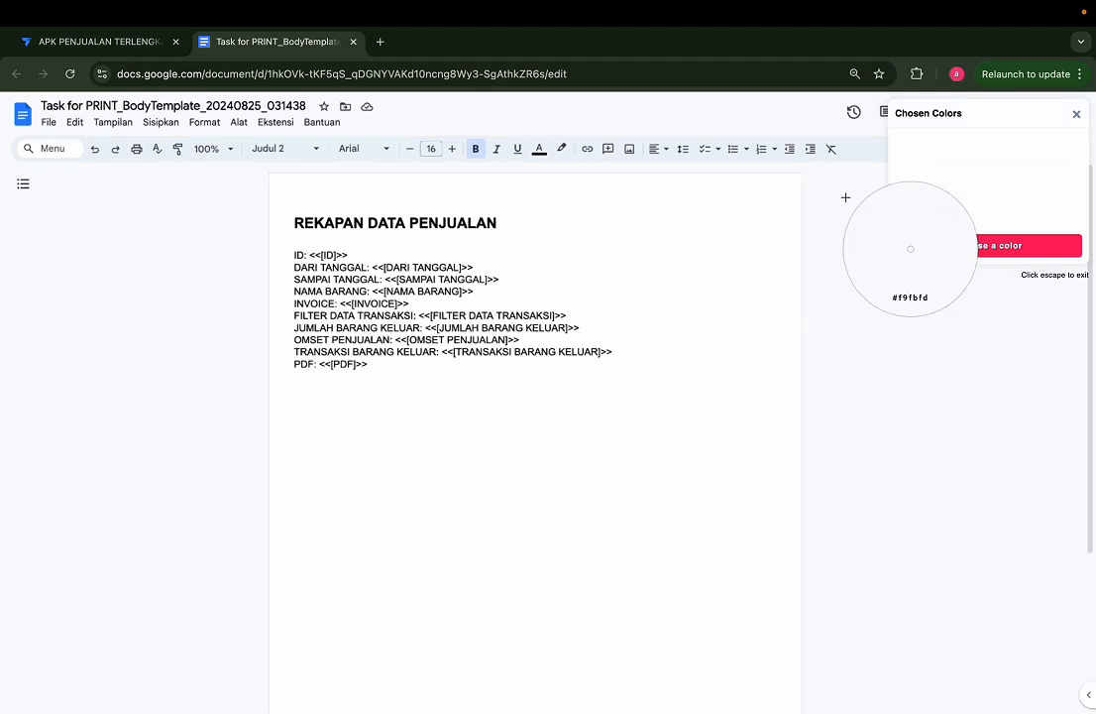
left_click(1076, 113)
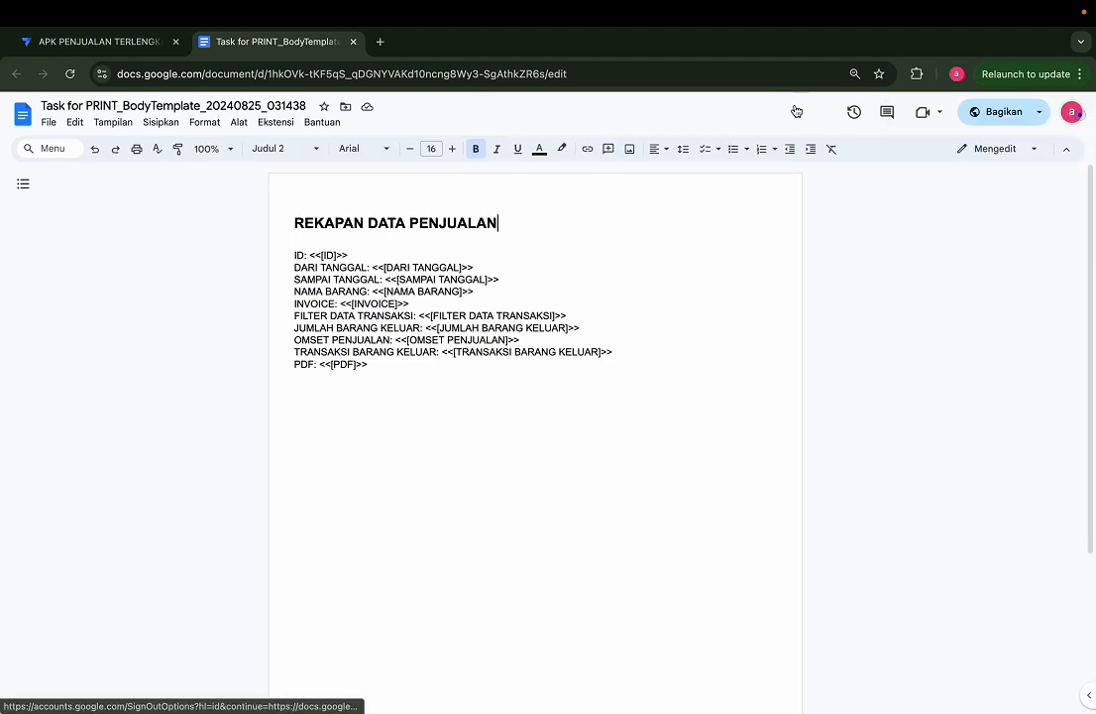
Step: Center the REKAPAN DATA PENJUALAN title on the page
left_click(656, 151)
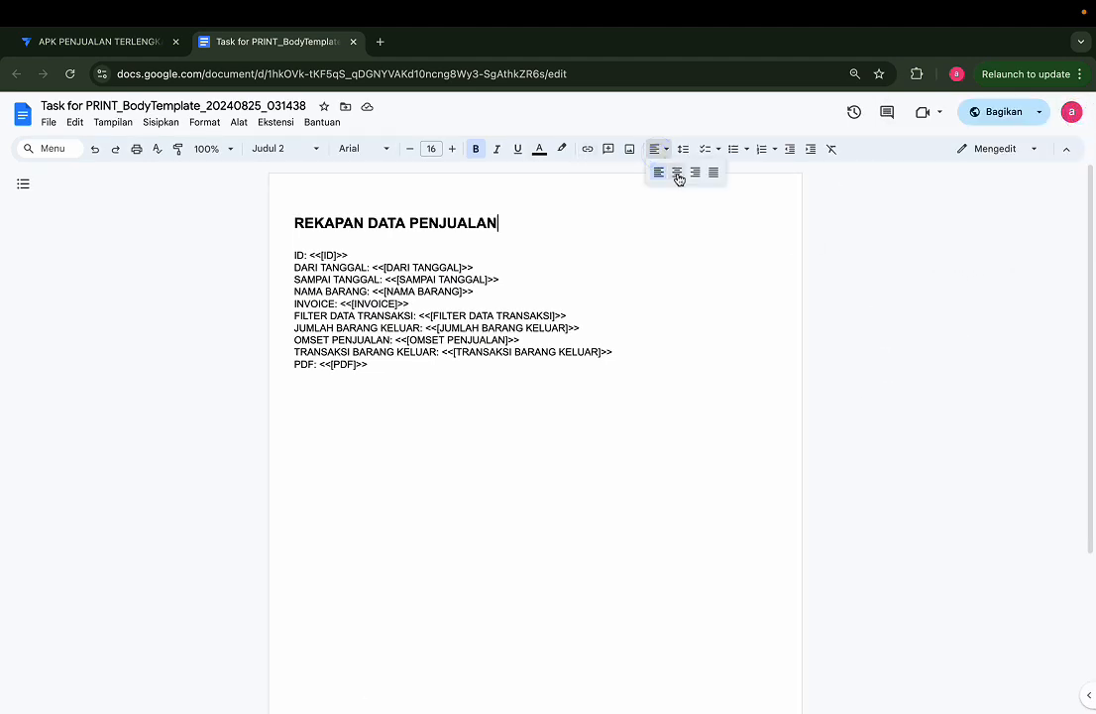
left_click(678, 173)
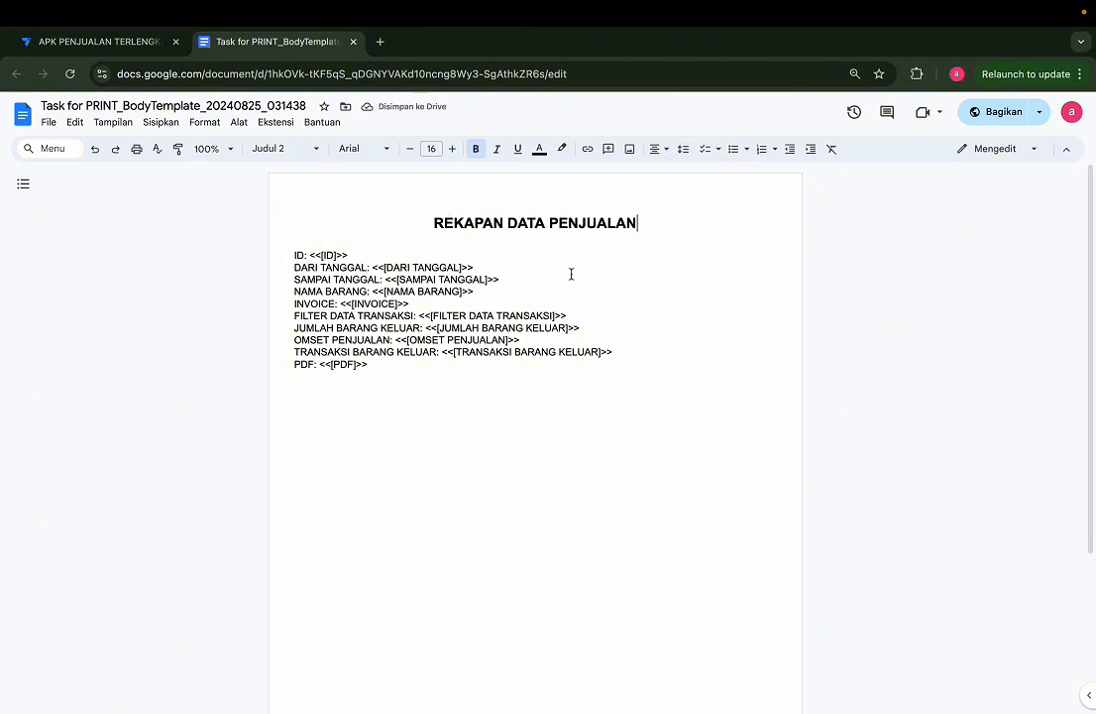
left_click(663, 151)
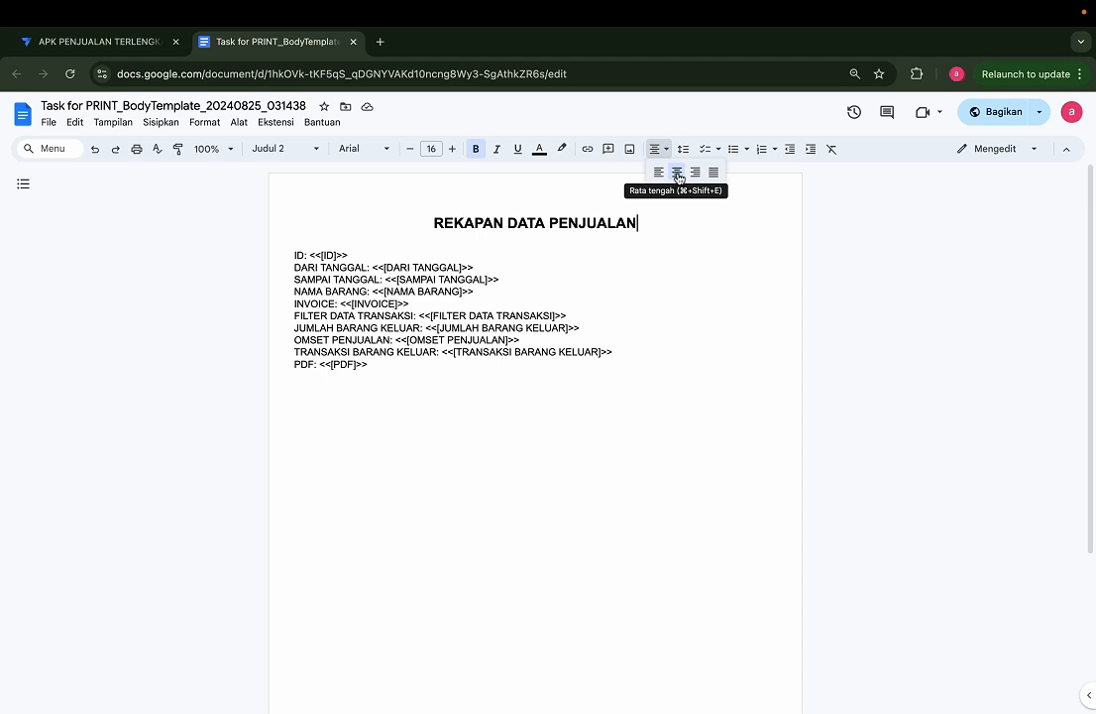
key("super+shift+e")
left_click(693, 223)
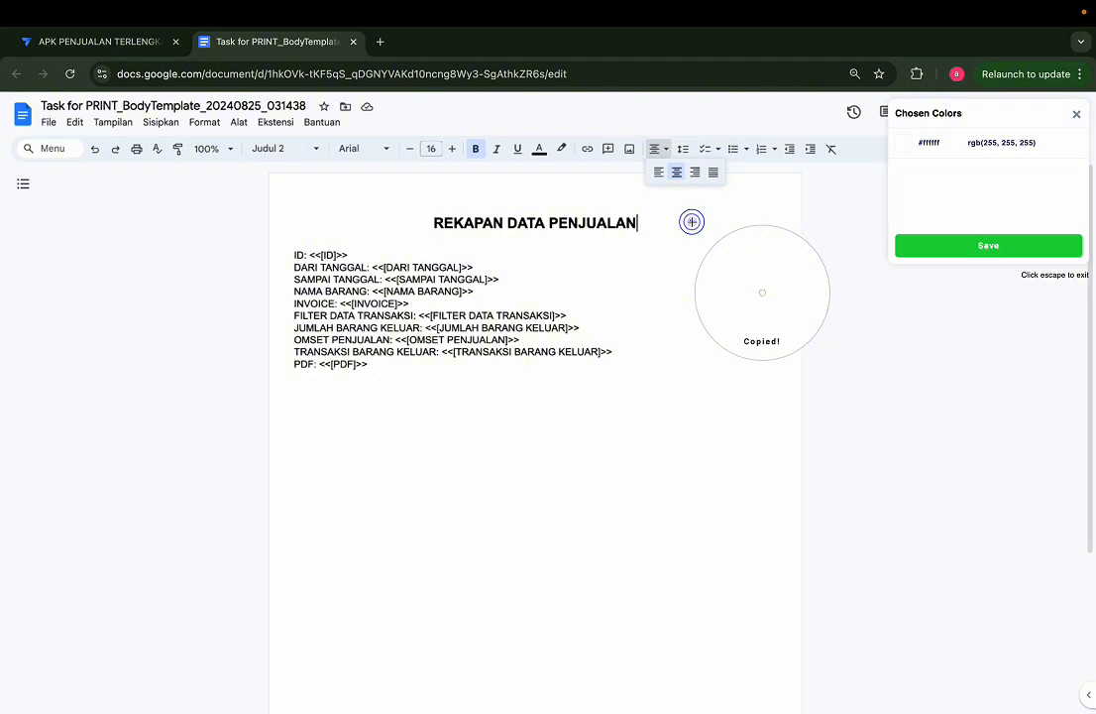
left_click(1078, 117)
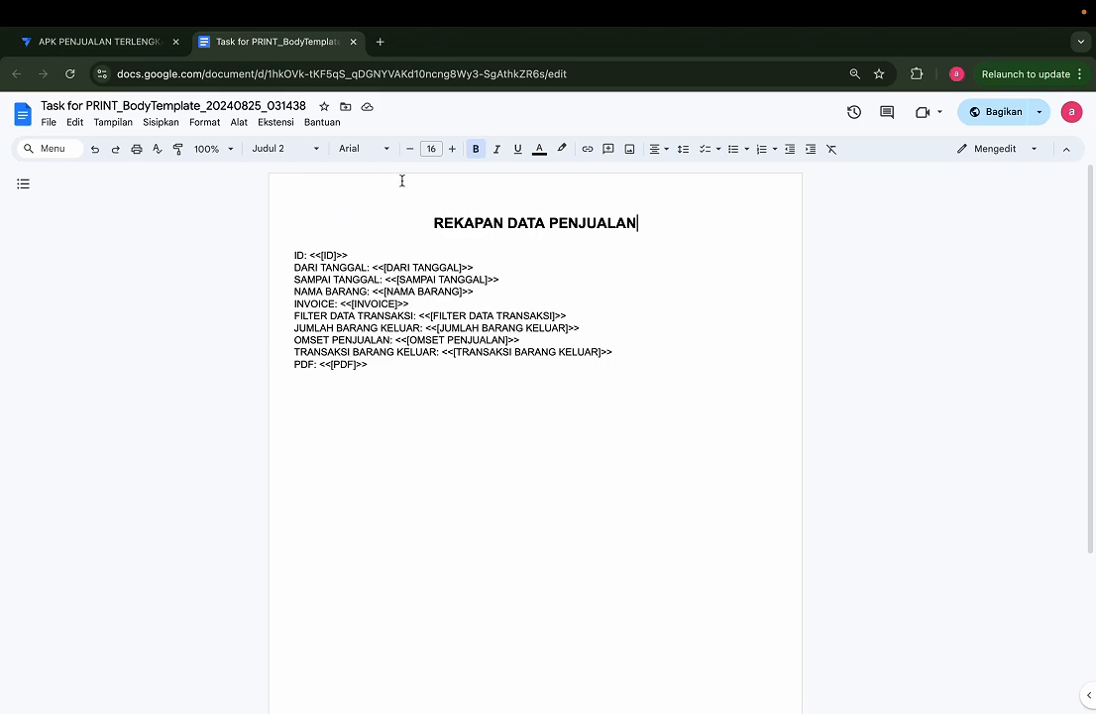
Step: Switch to the AppSheet editor, review the PRINT task's file settings and save the app
left_click(118, 38)
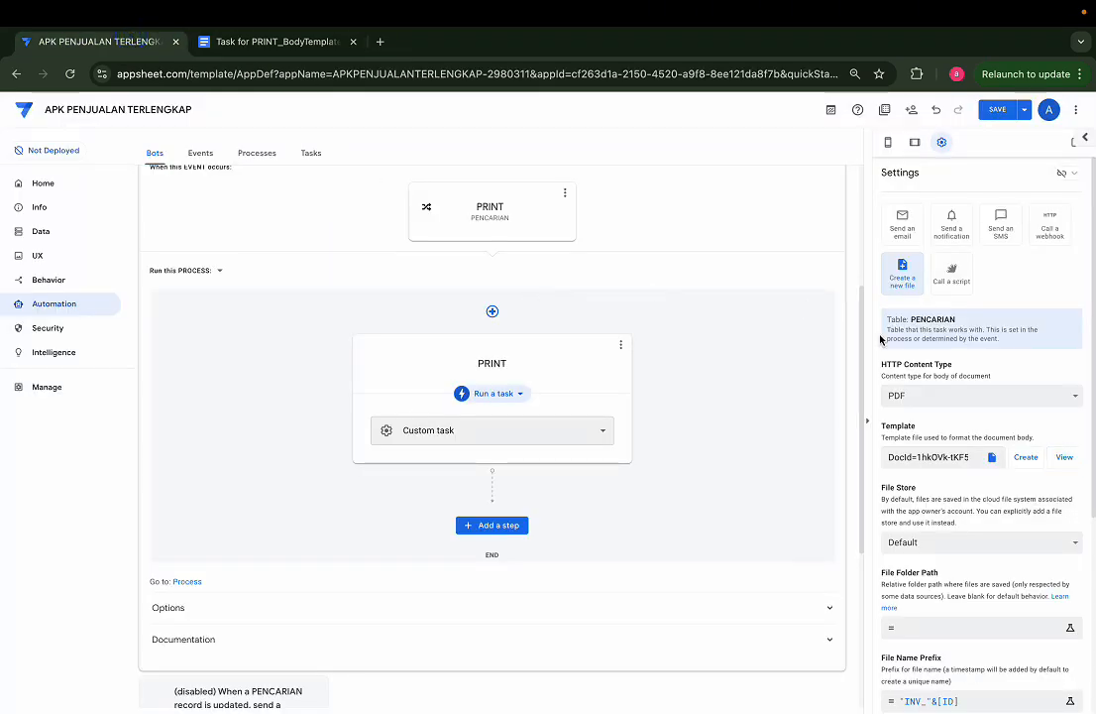
scroll(967, 507, "down", 3)
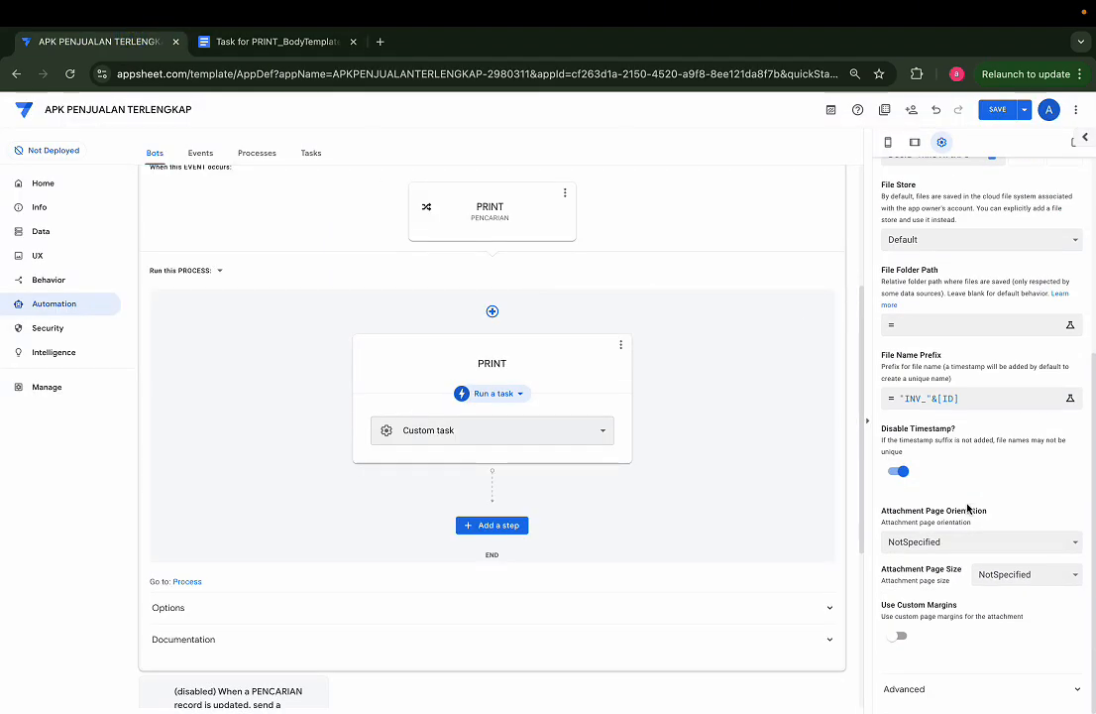
left_click(999, 111)
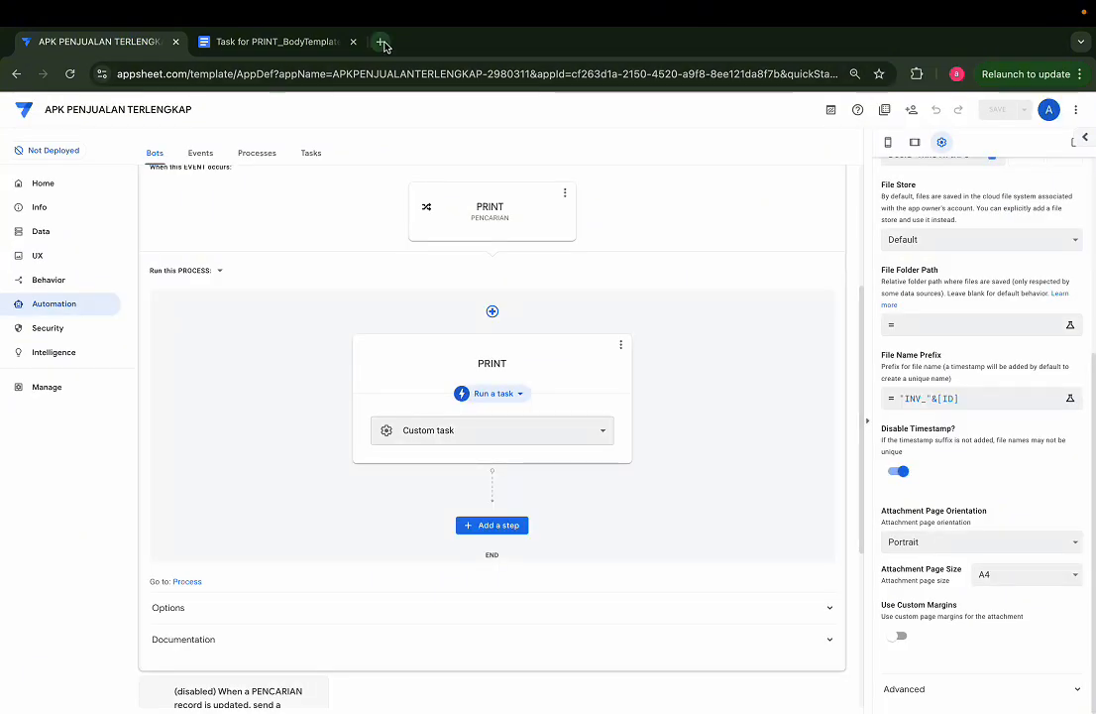
Step: Add and save a PENCARIAN record in the SAVE DATA view of the app preview, with dates 01/08/2024 to 25/08/2024
left_click(914, 142)
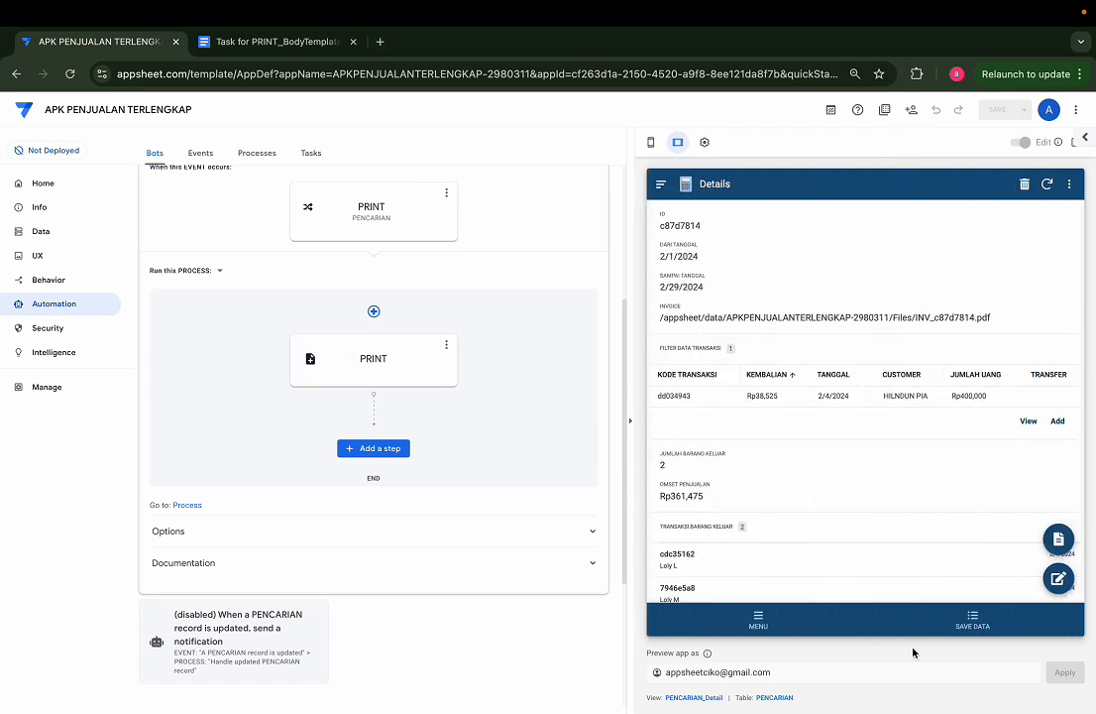
left_click(974, 623)
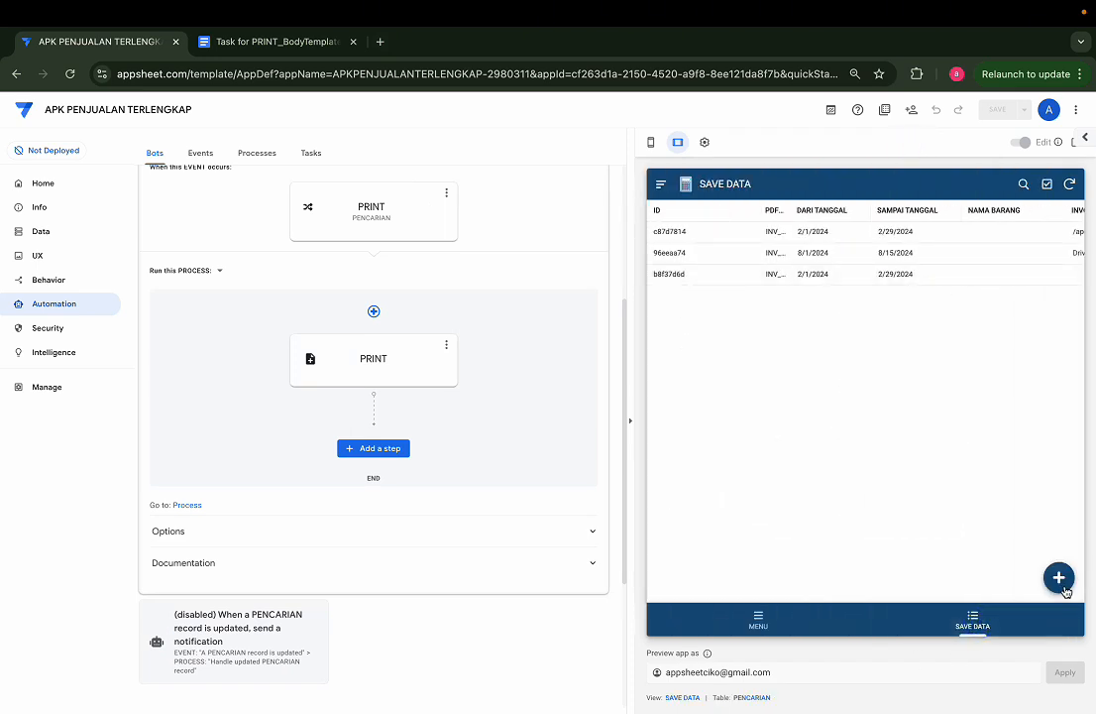
left_click(1059, 578)
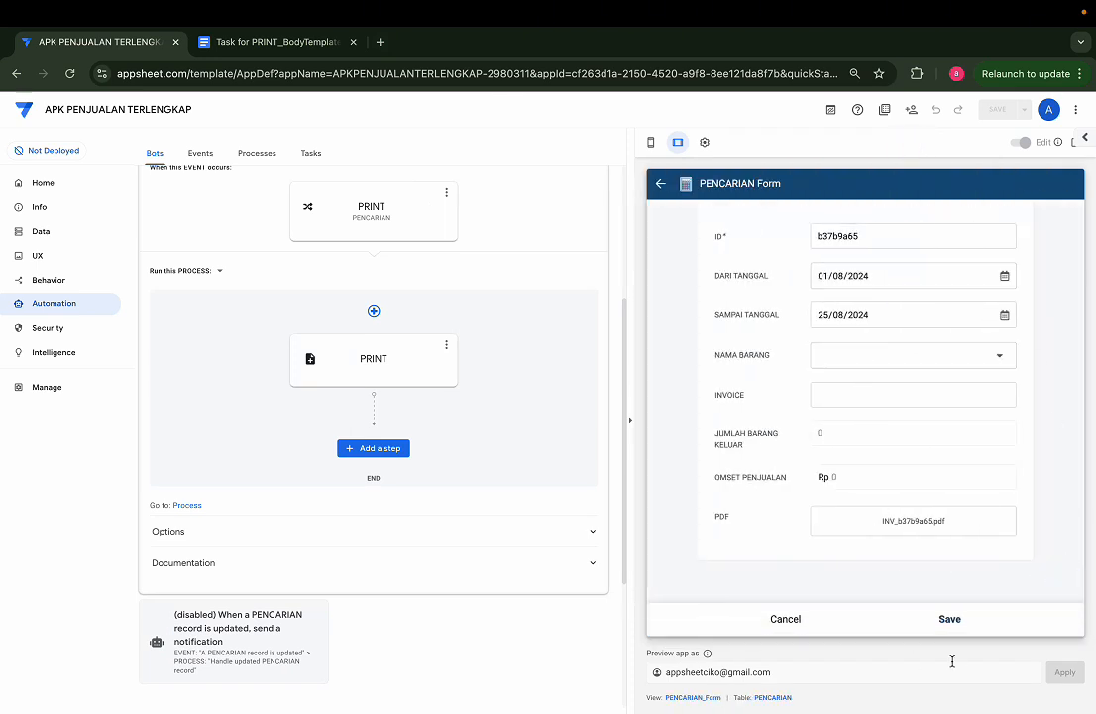
left_click(949, 619)
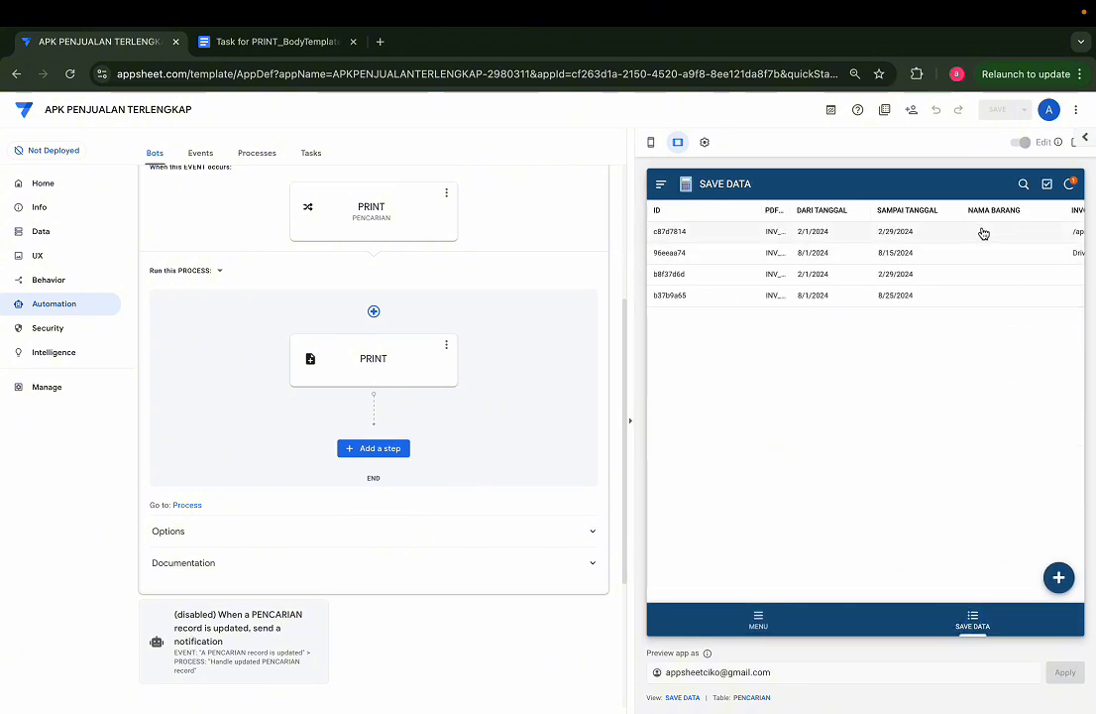
Step: Open record c87d7814 from SAVE DATA and copy the file name INV_c87d7814.pdf from its INVOICE path
scroll(977, 237, "right", 1)
scroll(978, 237, "right", 3)
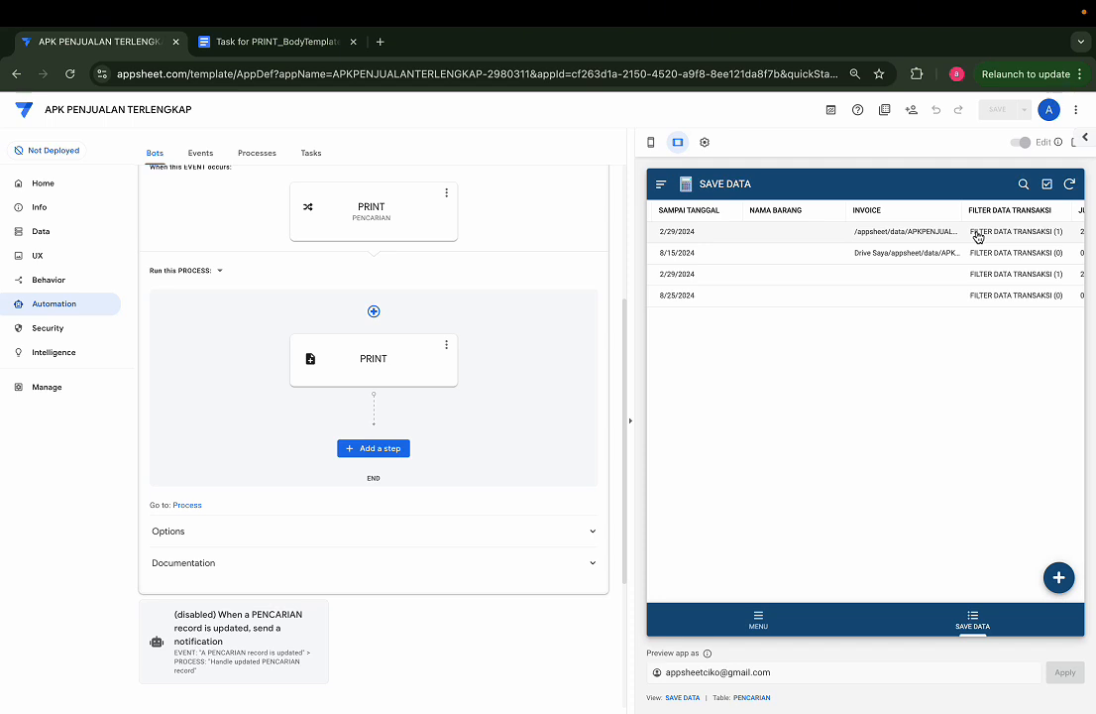
left_click(968, 236)
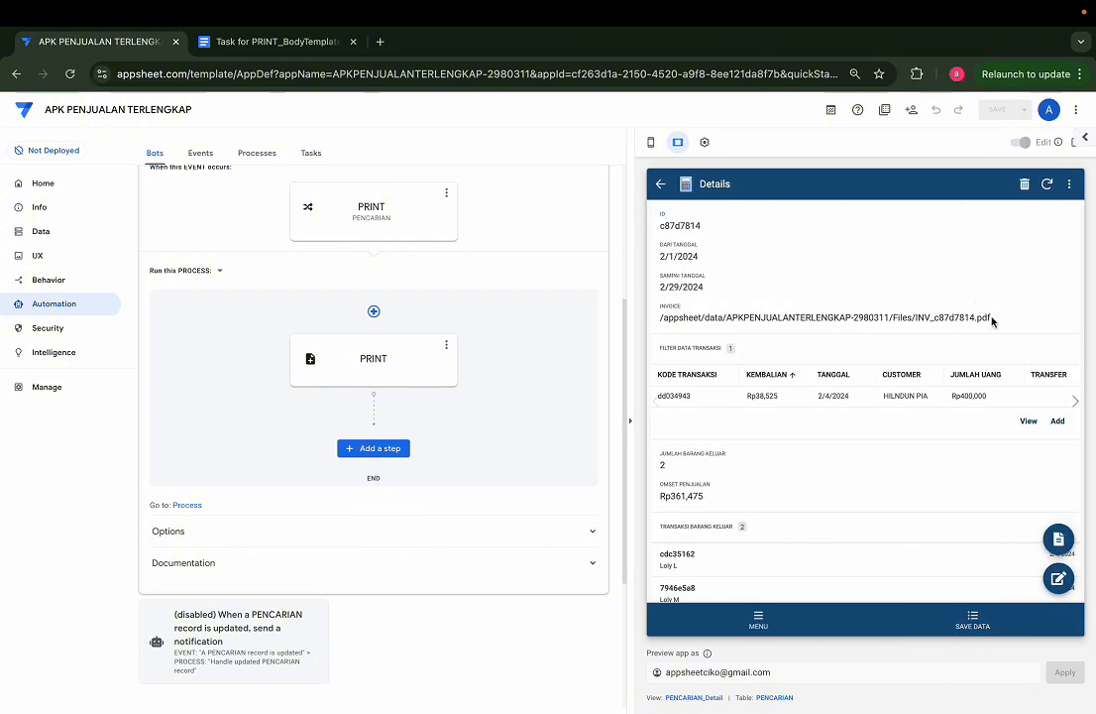
left_click_drag(991, 320, 916, 320)
key("ctrl+c")
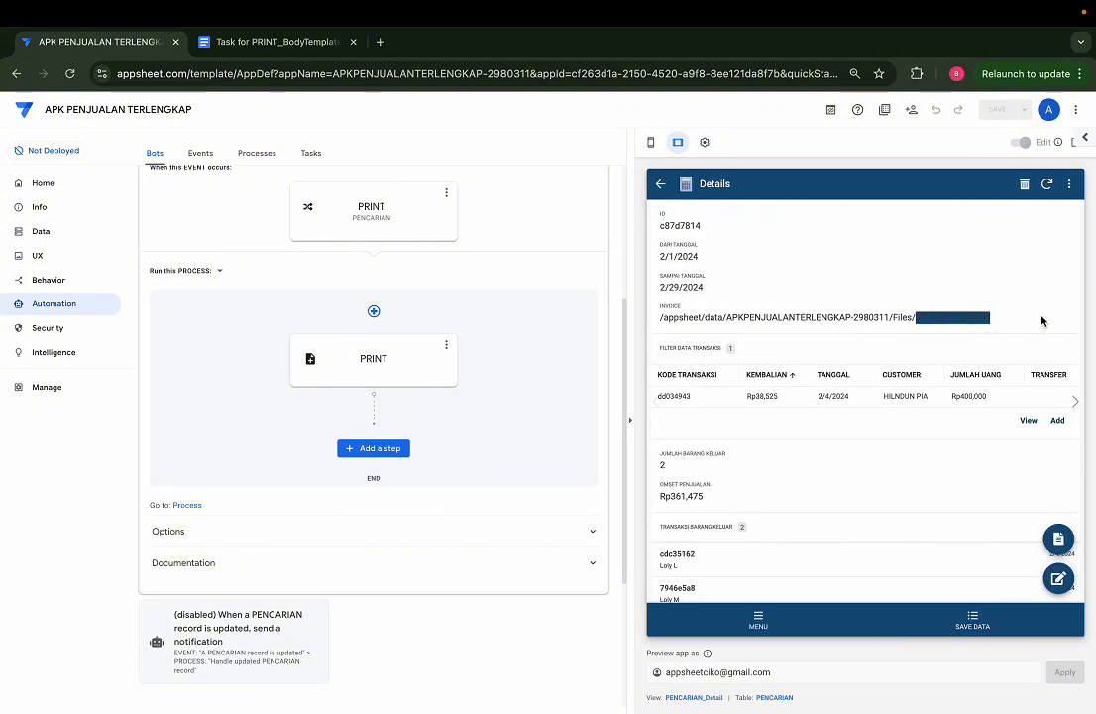
Step: Search Google Drive in a new tab for INV_c87d7814.pdf and open the generated INV_b37b9a65.pdf from the suggested files
left_click(380, 42)
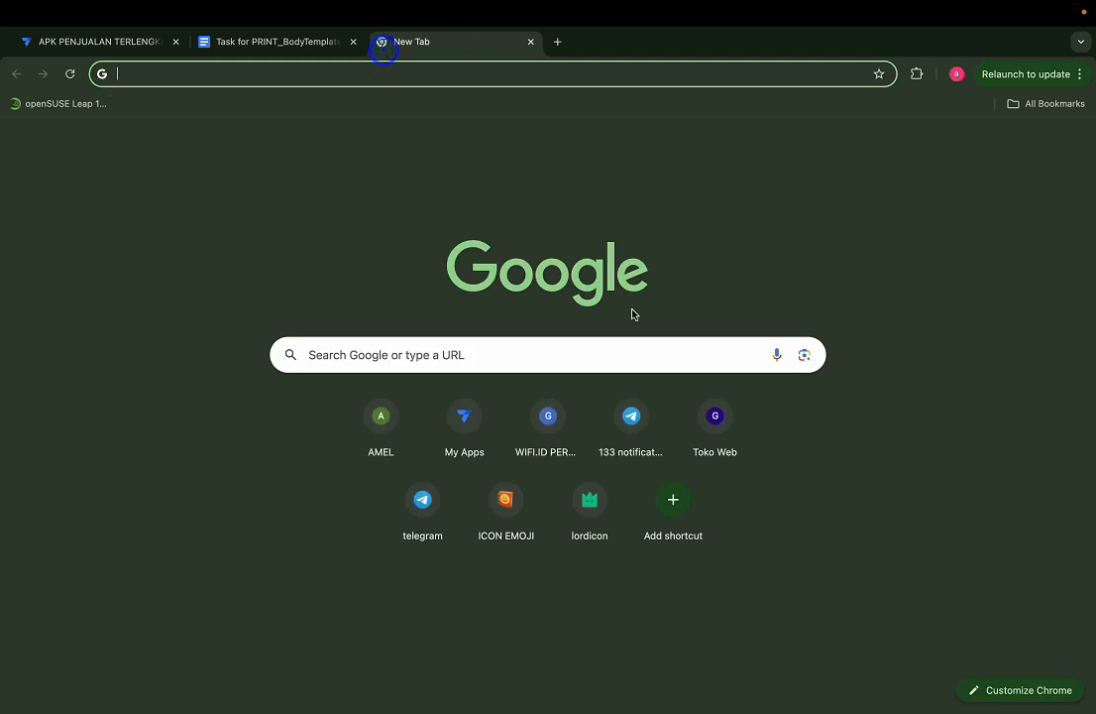
left_click(1033, 141)
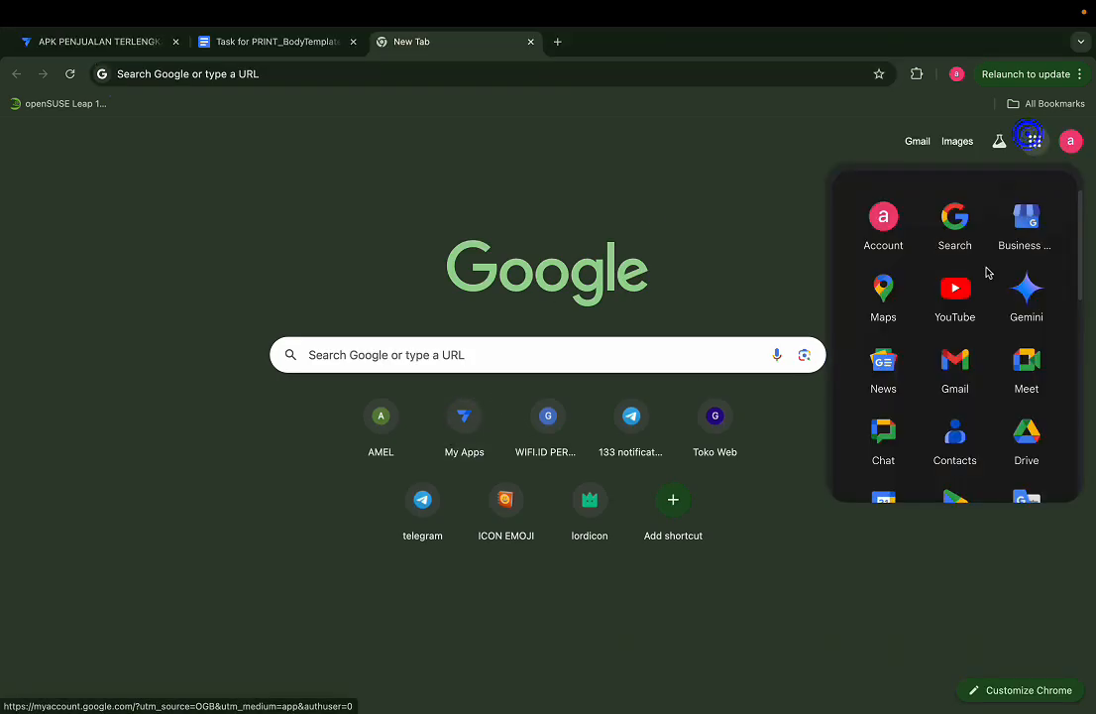
left_click(1026, 433)
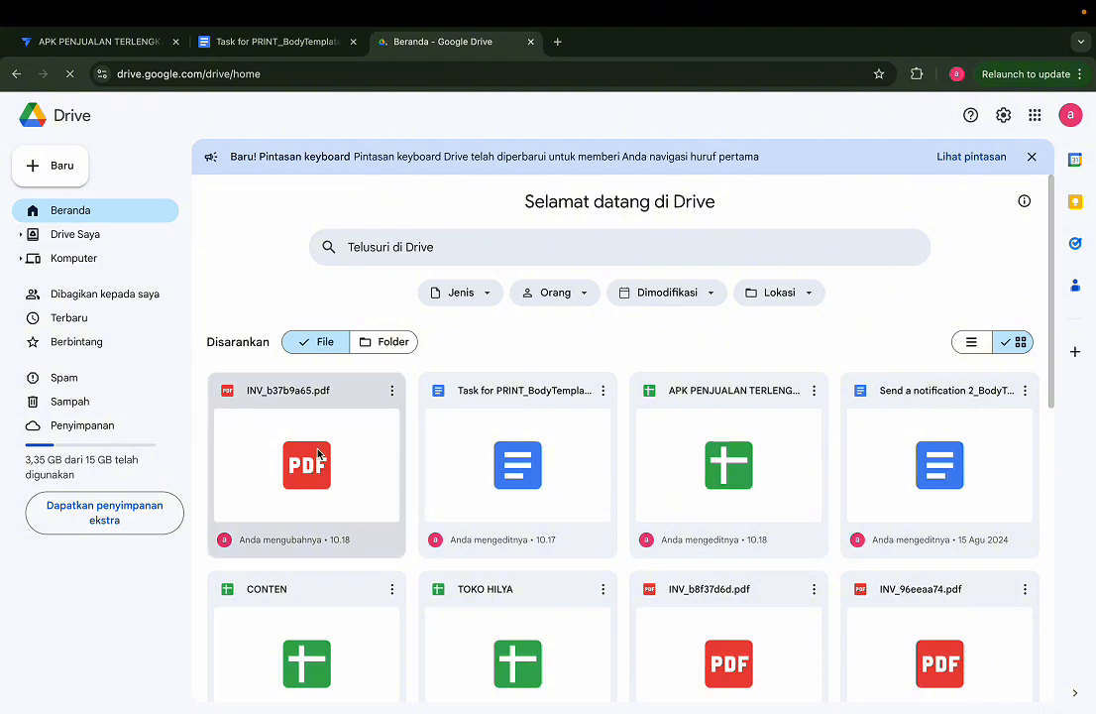
left_click(415, 248)
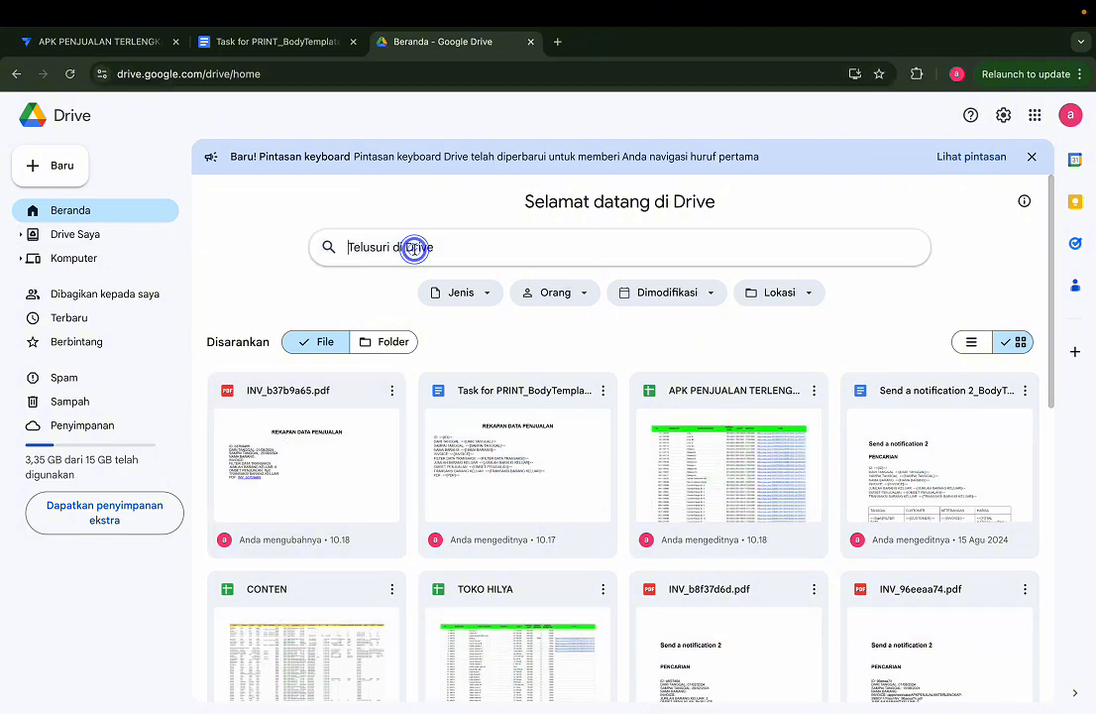
key("ctrl+v")
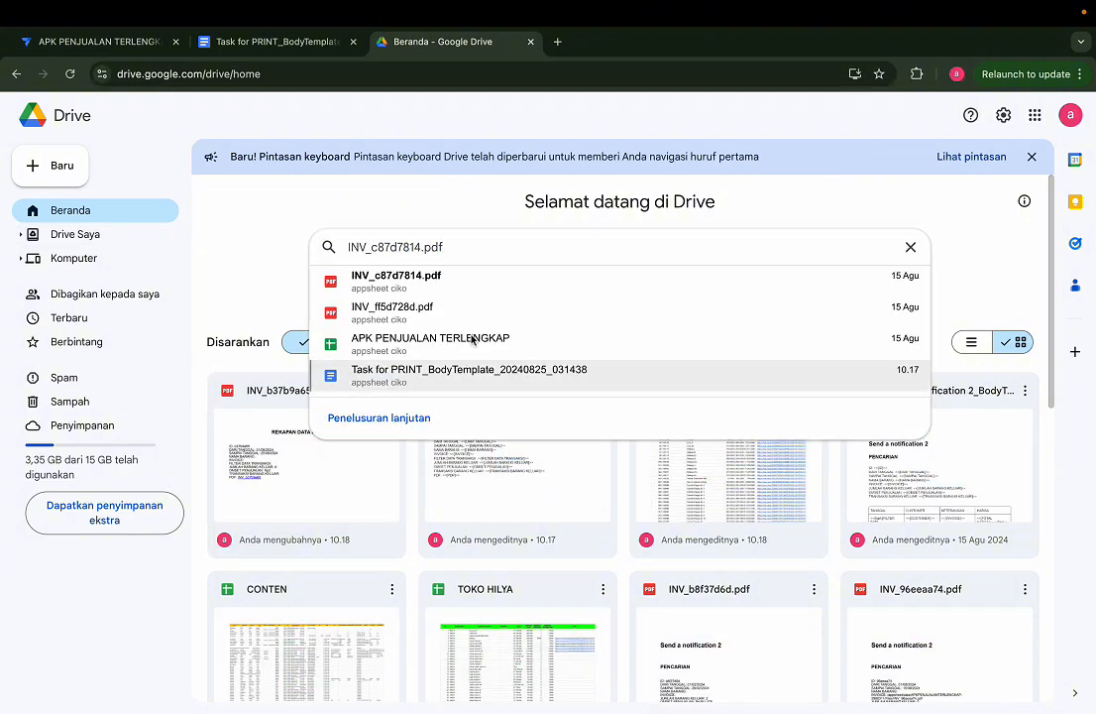
left_click(269, 268)
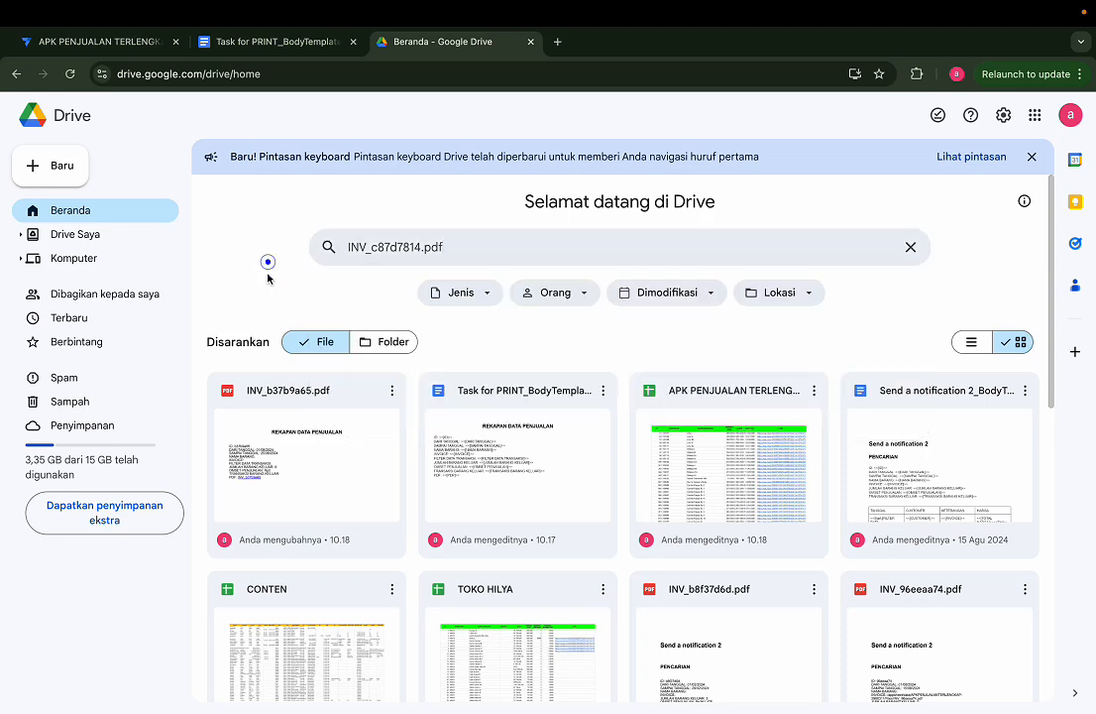
double_click(307, 460)
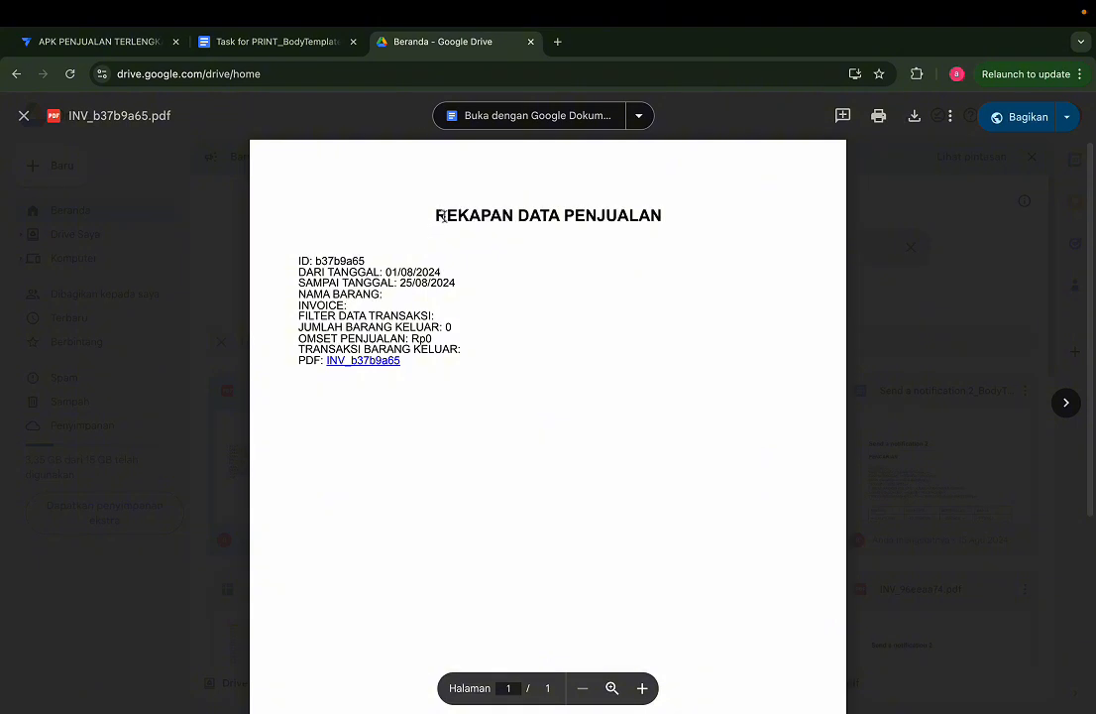
Step: Try to open the invoice file of record c87d7814 from the AppSheet preview and examine the requested file name in the output
left_click(146, 40)
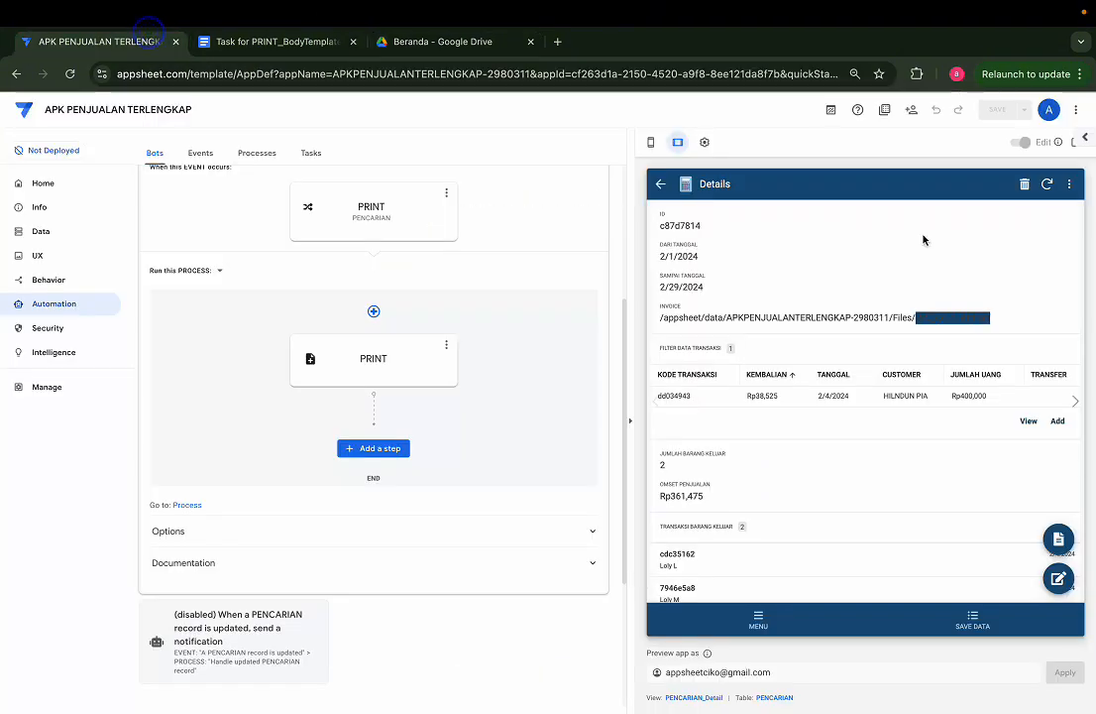
left_click(1058, 539)
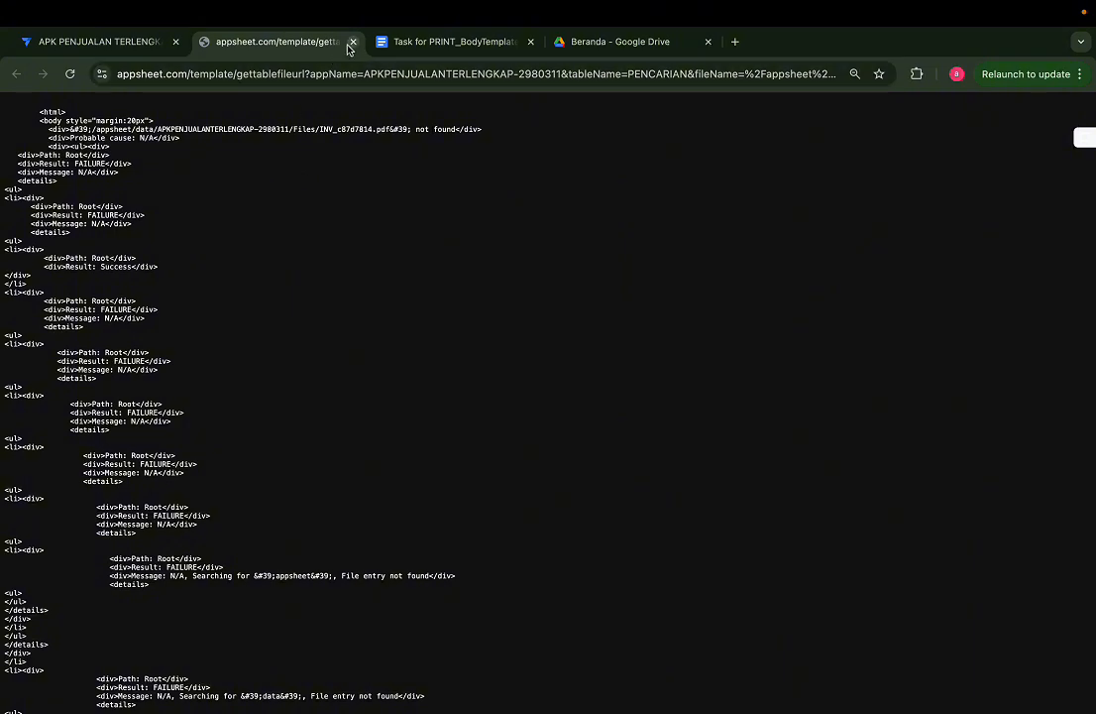
scroll(104, 129, "up", 2, "ctrl")
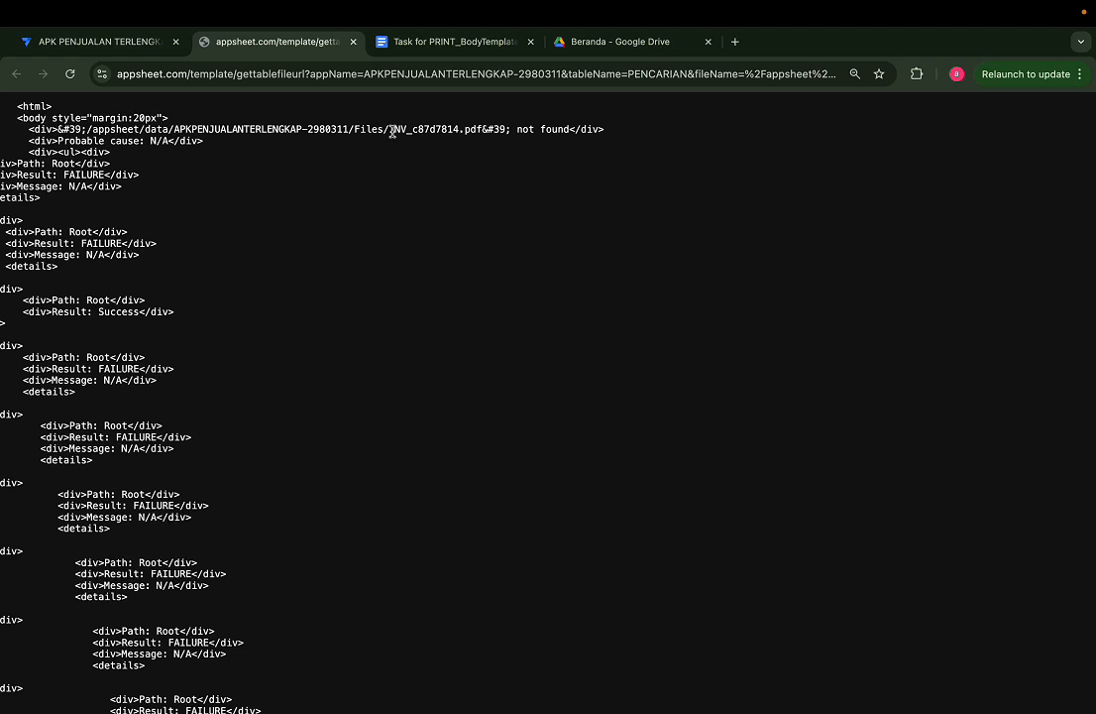
left_click_drag(389, 132, 470, 128)
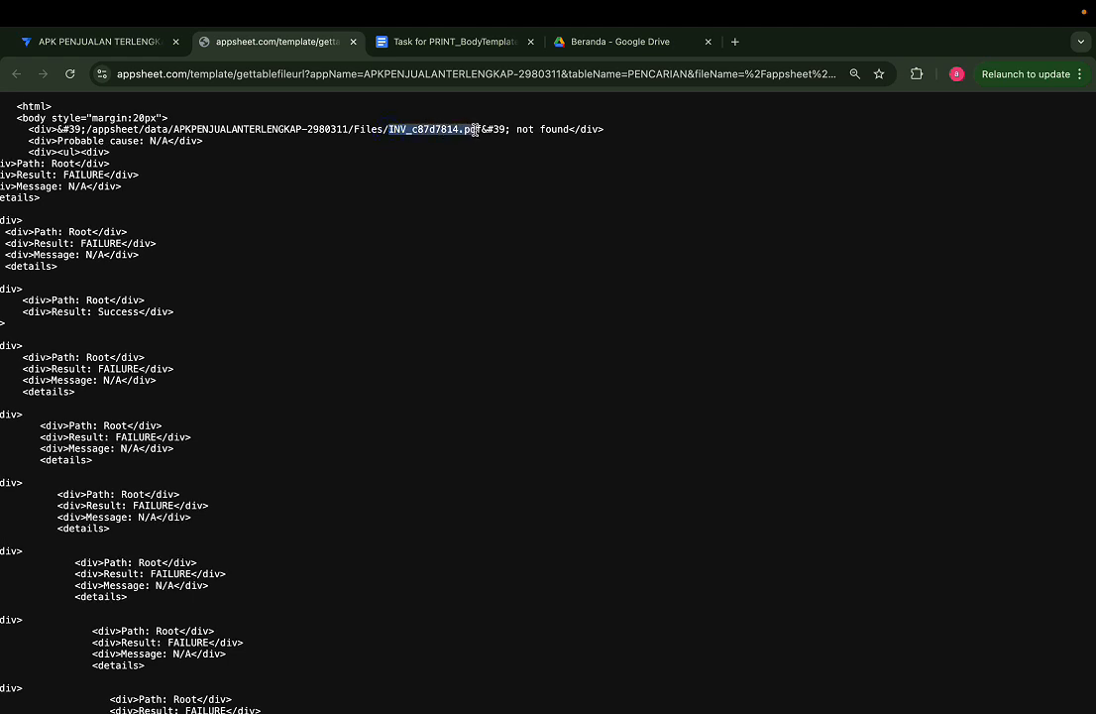
left_click_drag(482, 129, 402, 130)
Step: Return to Google Drive, close the INV_b37b9a65.pdf preview and look through the folders in Drive Saya
left_click(570, 45)
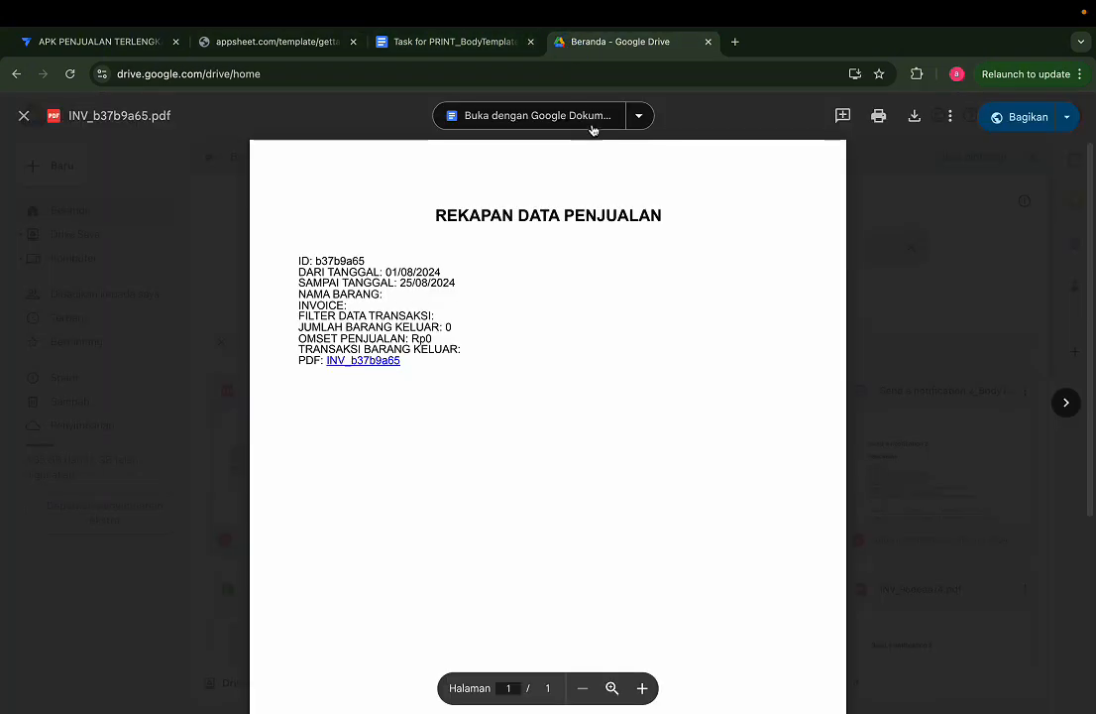
left_click(868, 247)
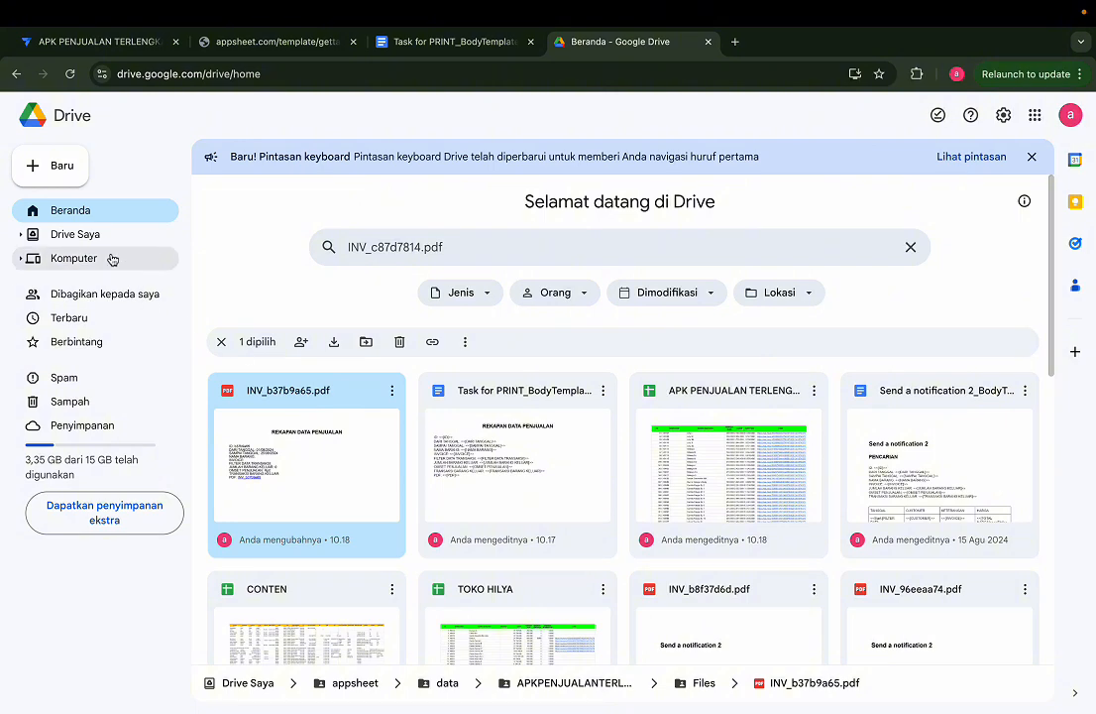
left_click(87, 235)
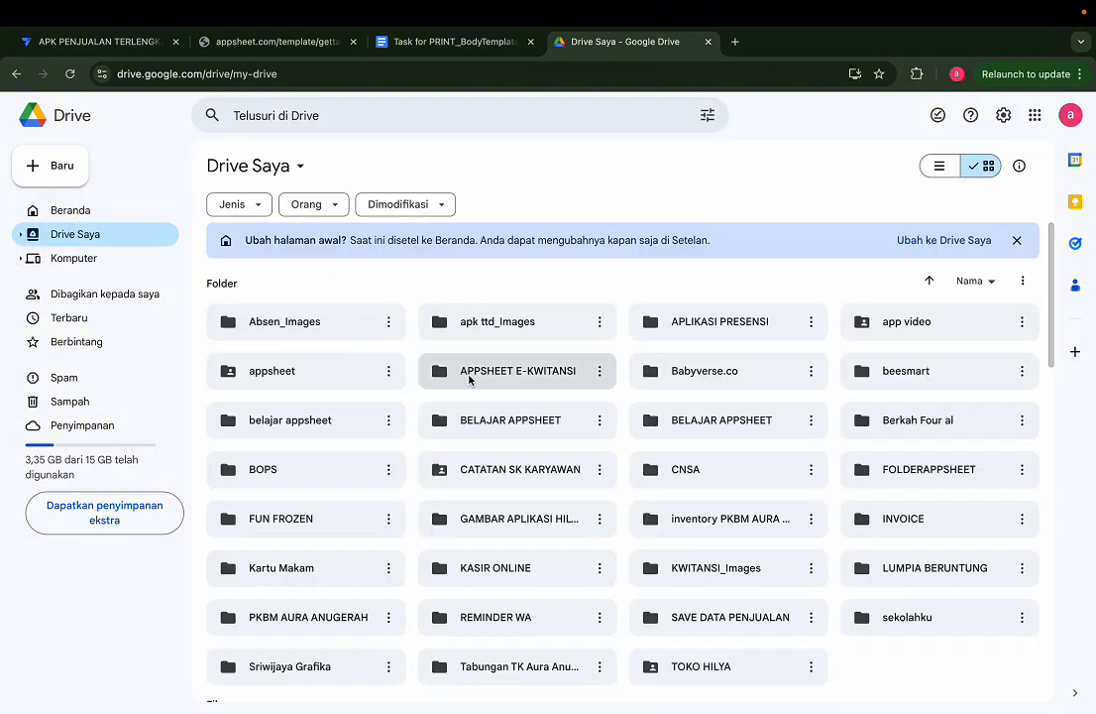
scroll(529, 521, "down", 2)
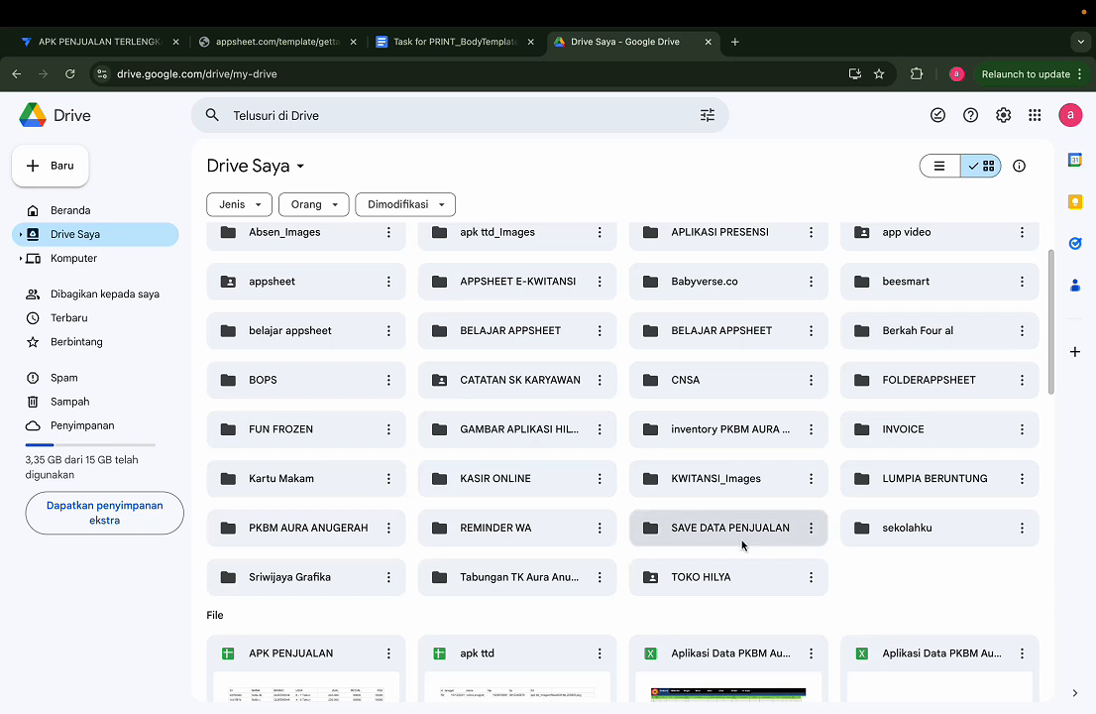
scroll(688, 370, "up", 2)
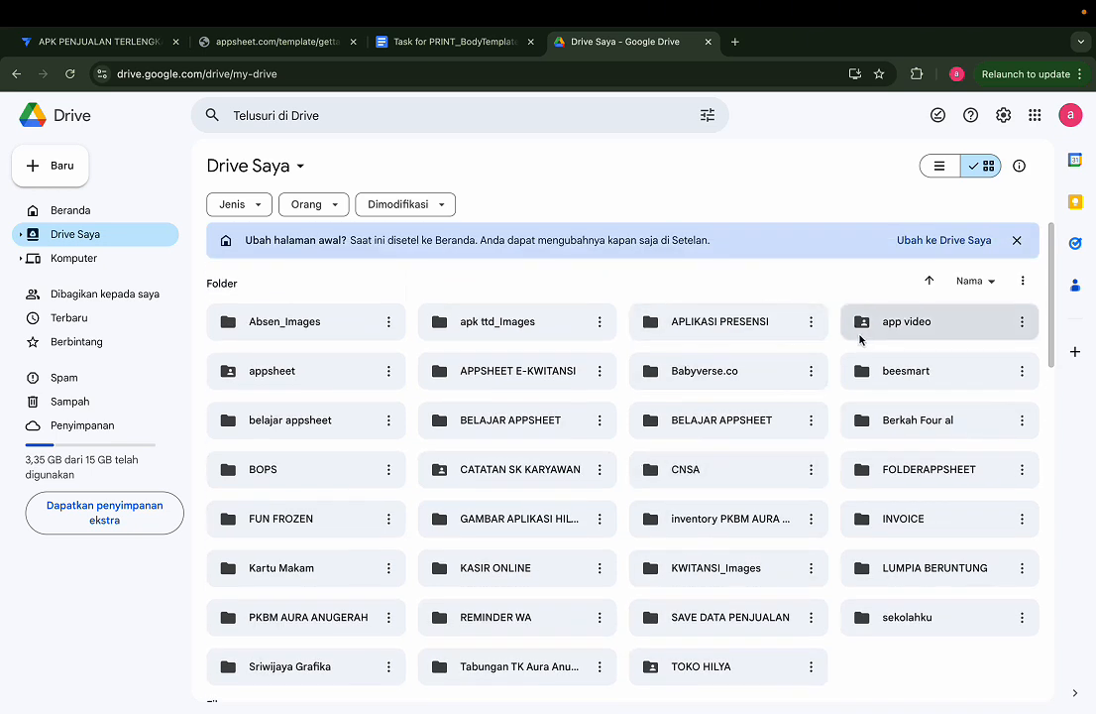
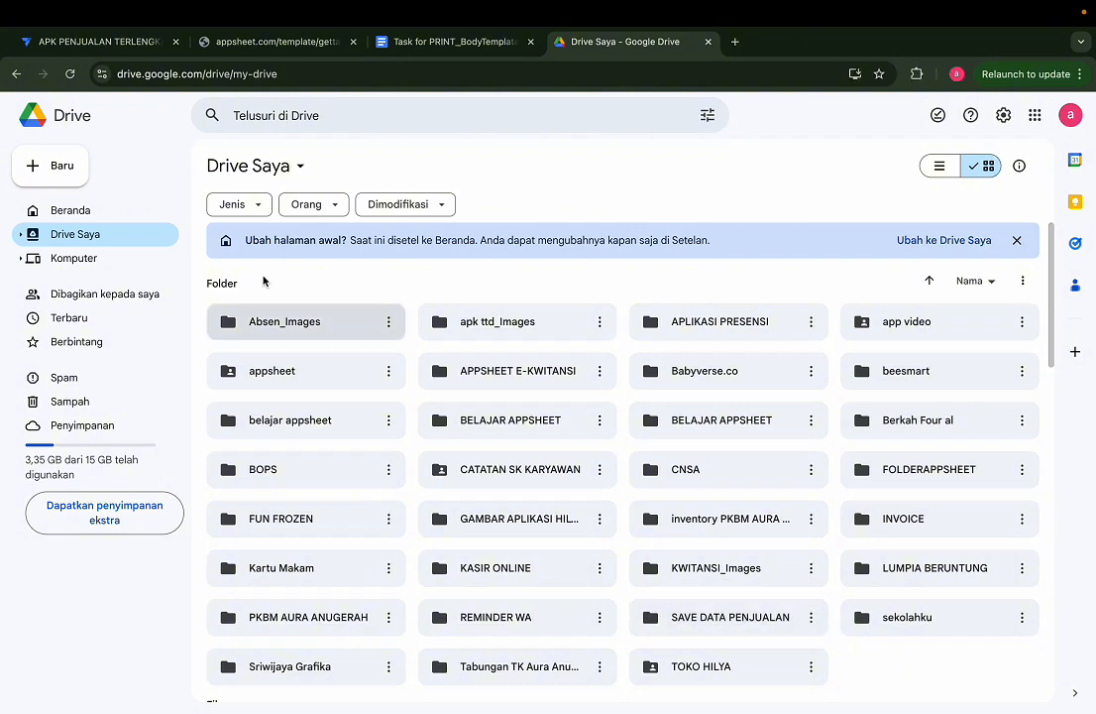
Step: Return to the AppSheet editor and look up the default app folder in the app's properties
left_click(120, 36)
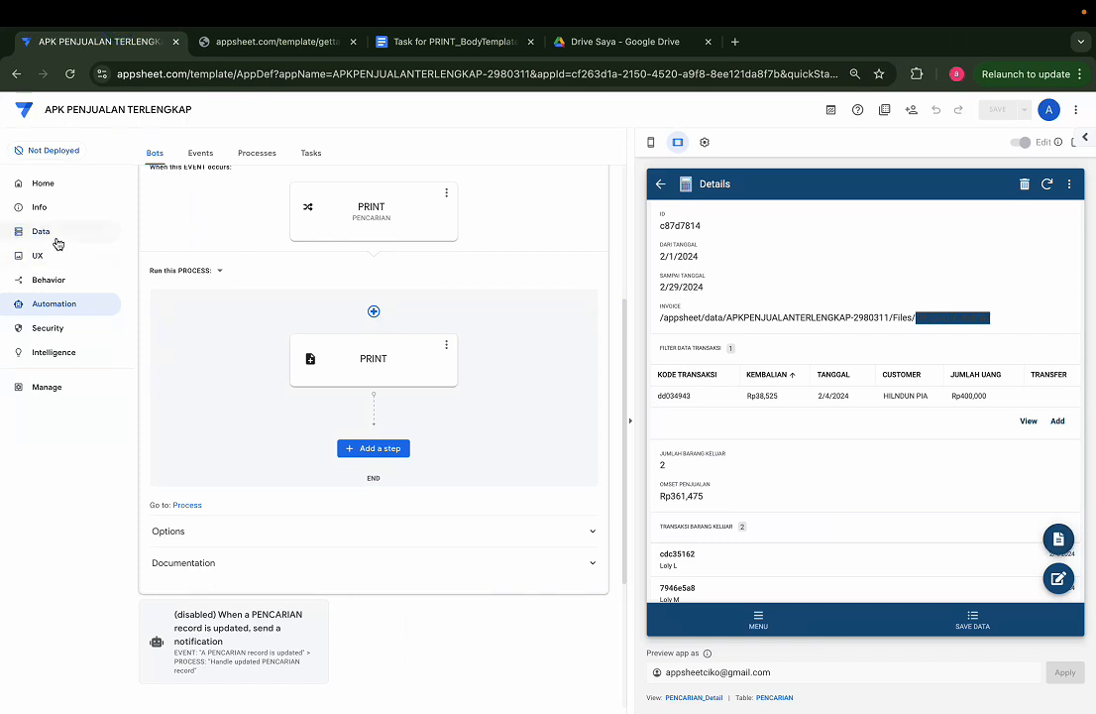
left_click(40, 209)
left_click(228, 154)
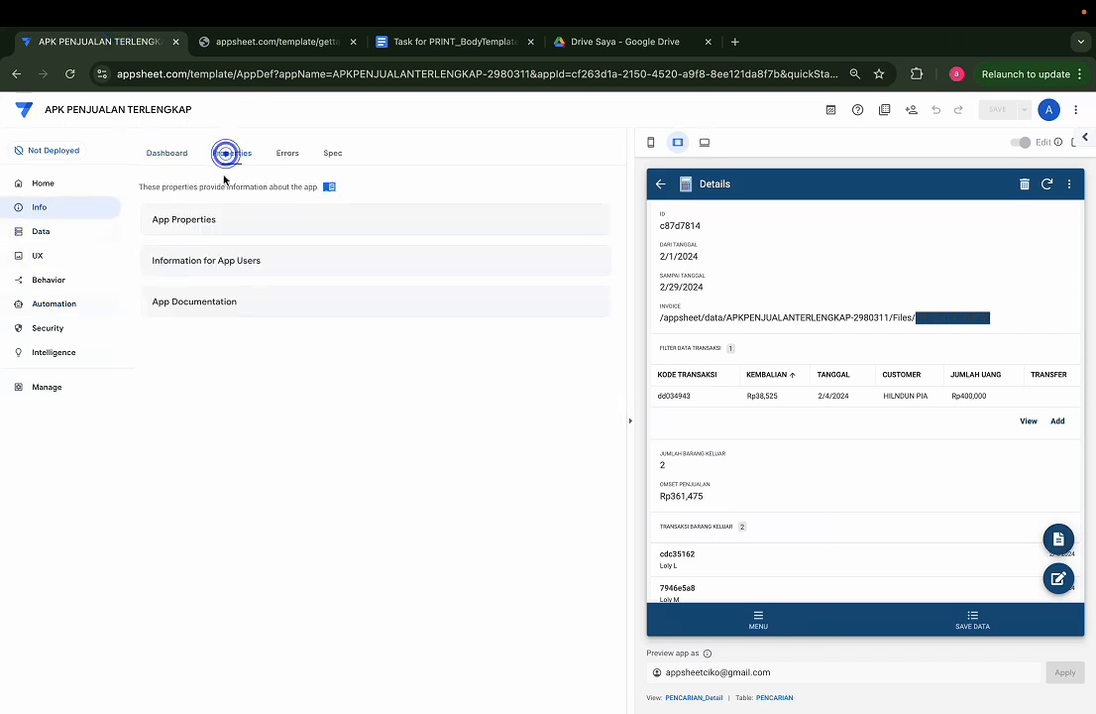
scroll(325, 431, "down", 2)
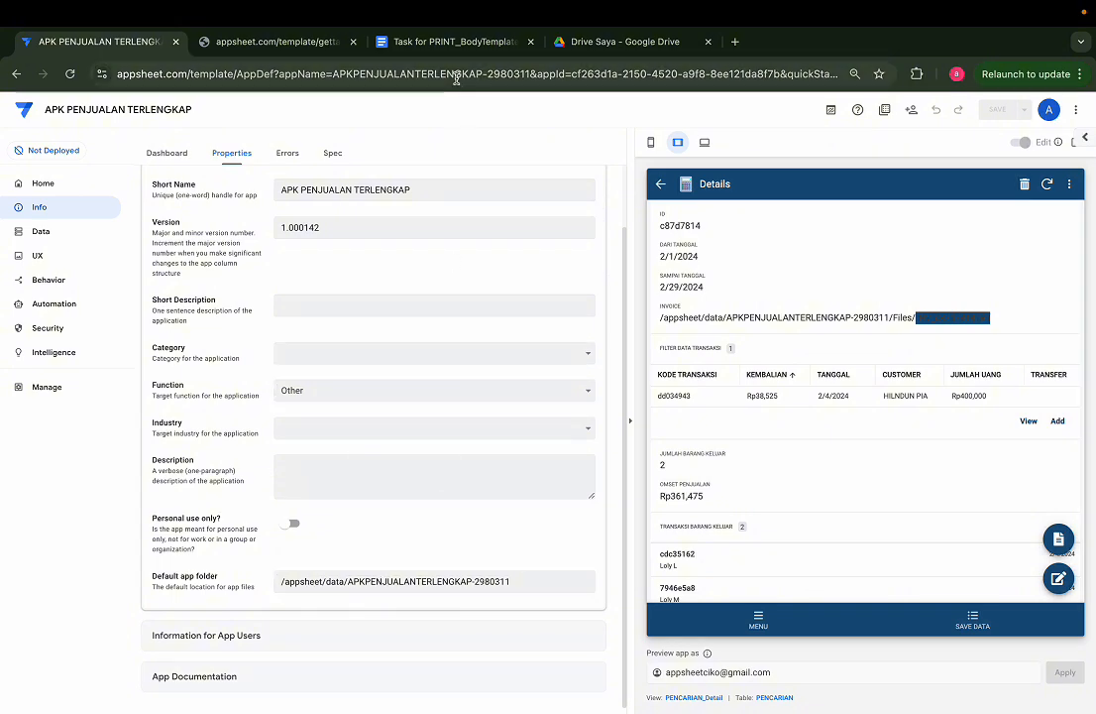
Step: Switch to Google Drive, show the folders as a list, and open appsheet/data/APKPENJUALANTERLENGKAP-2980311/Files
left_click(595, 41)
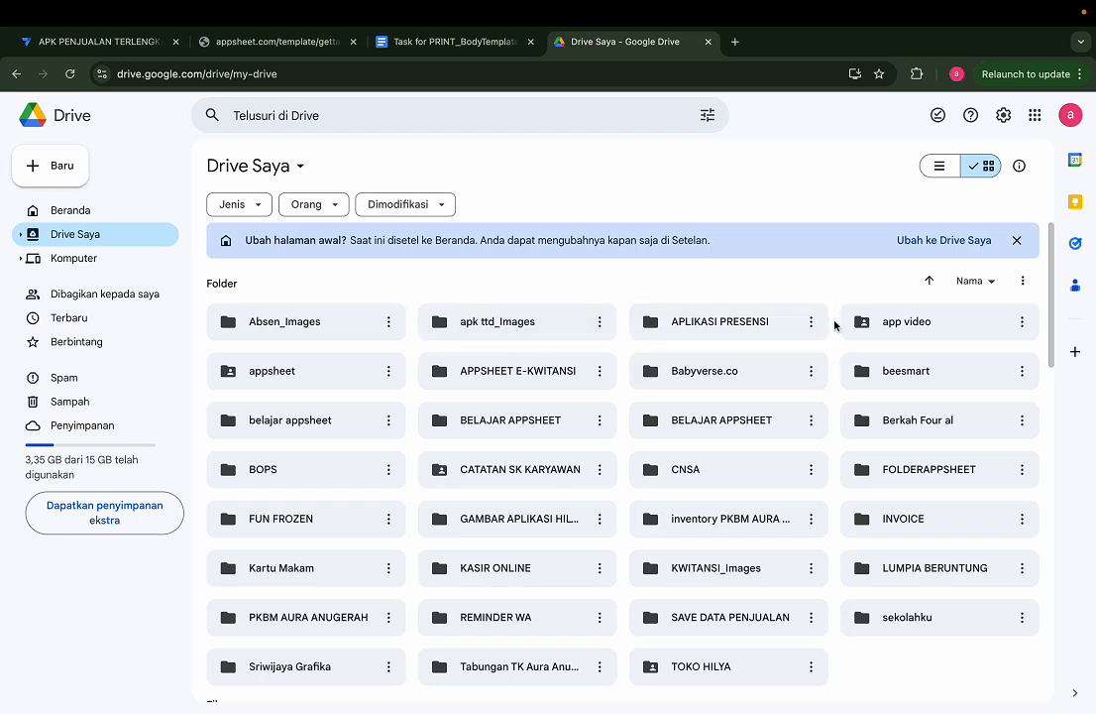
left_click(938, 169)
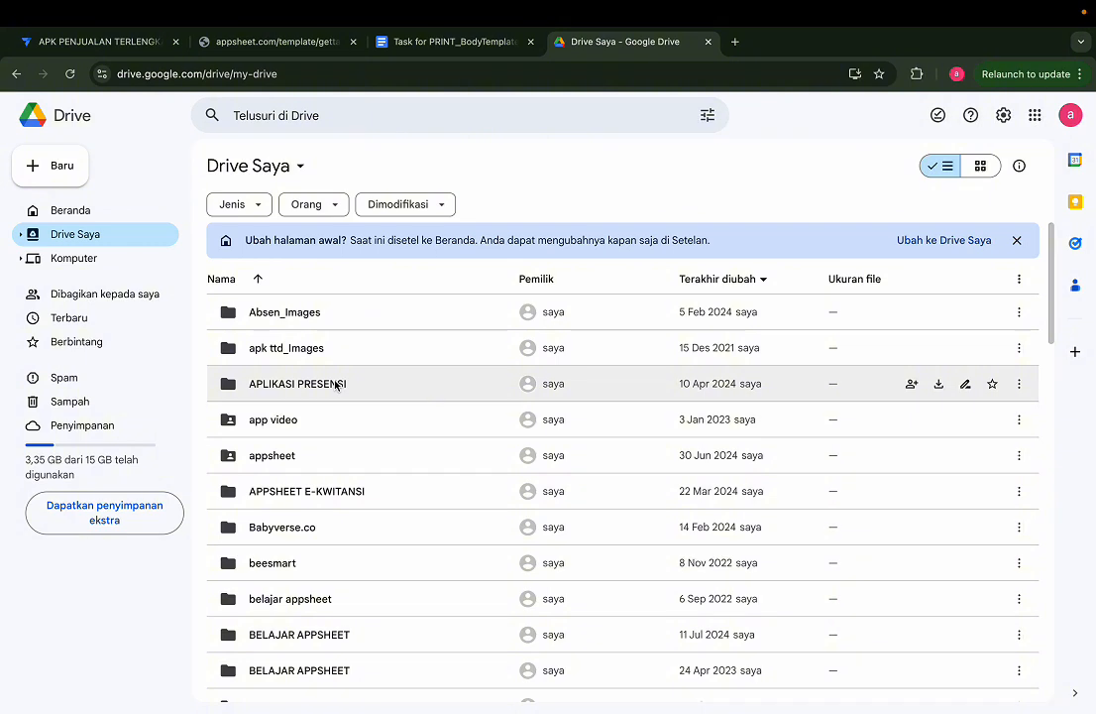
left_click(348, 455)
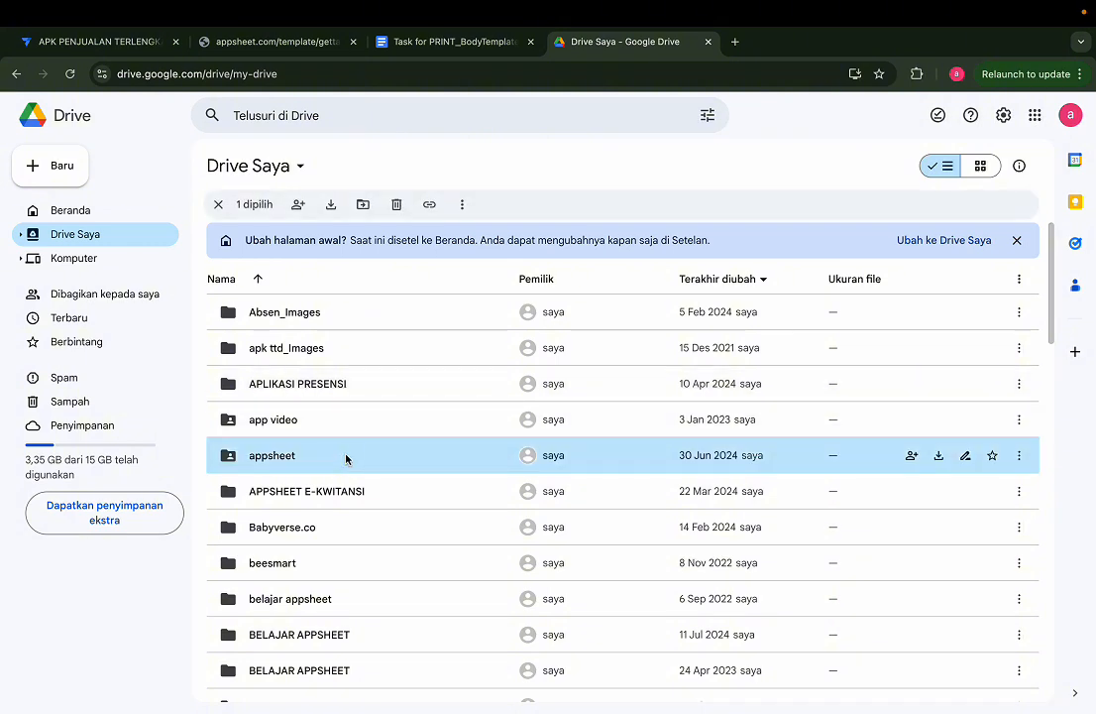
double_click(347, 455)
double_click(318, 313)
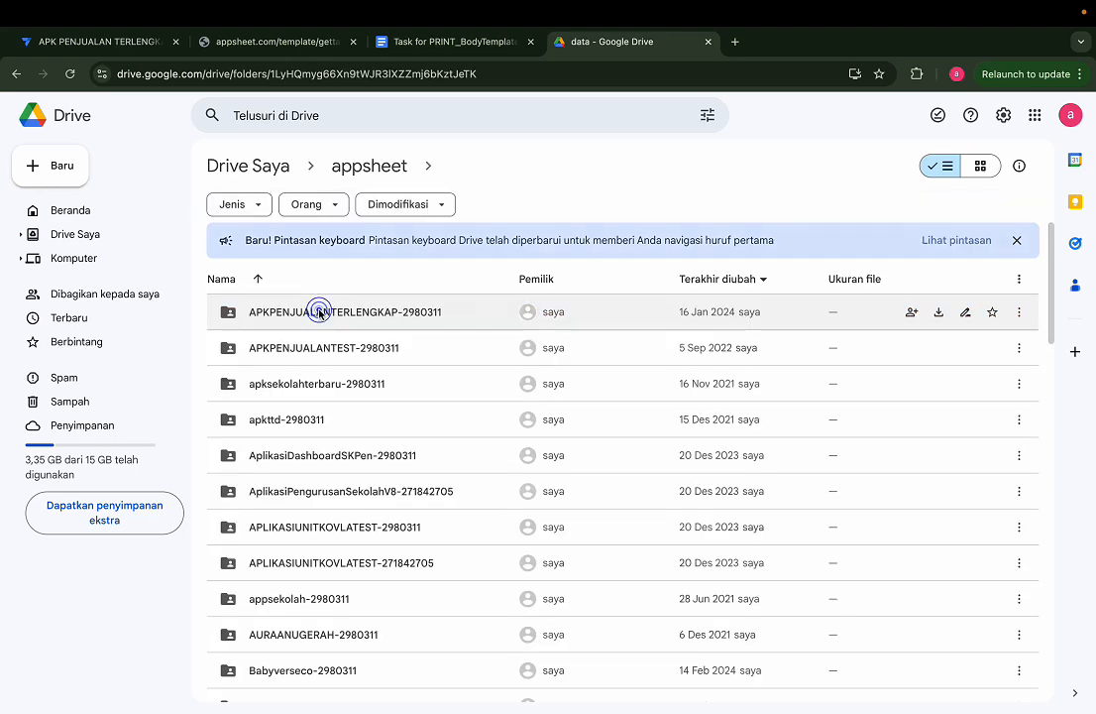
left_click(338, 315)
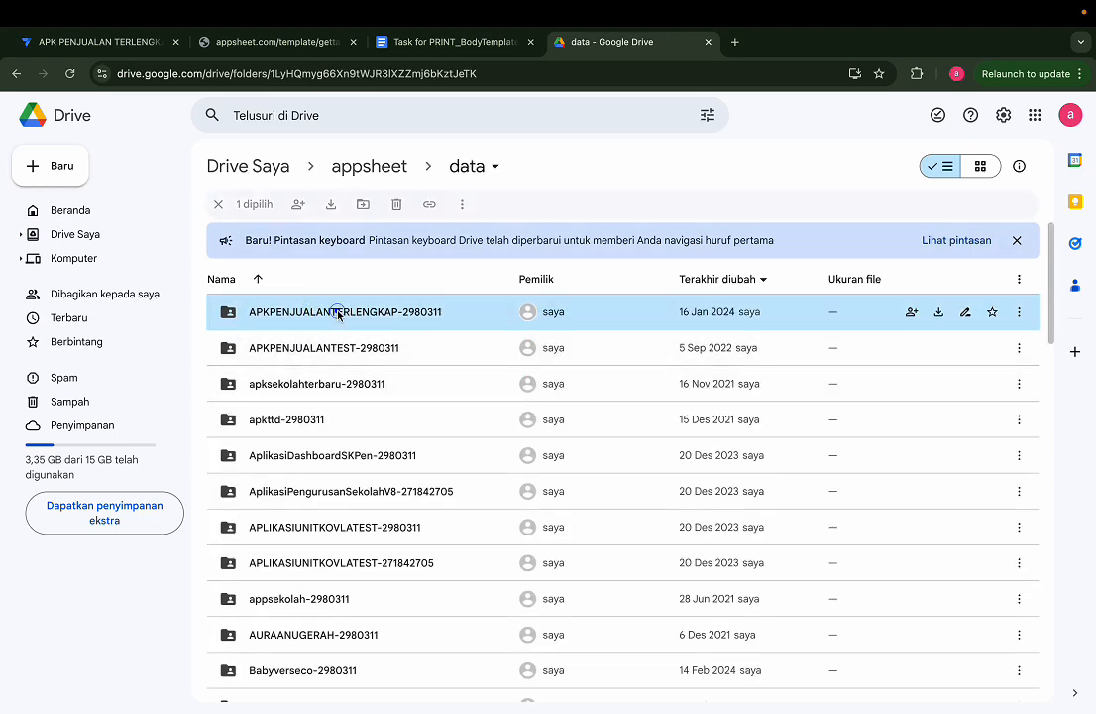
double_click(338, 312)
left_click(274, 342)
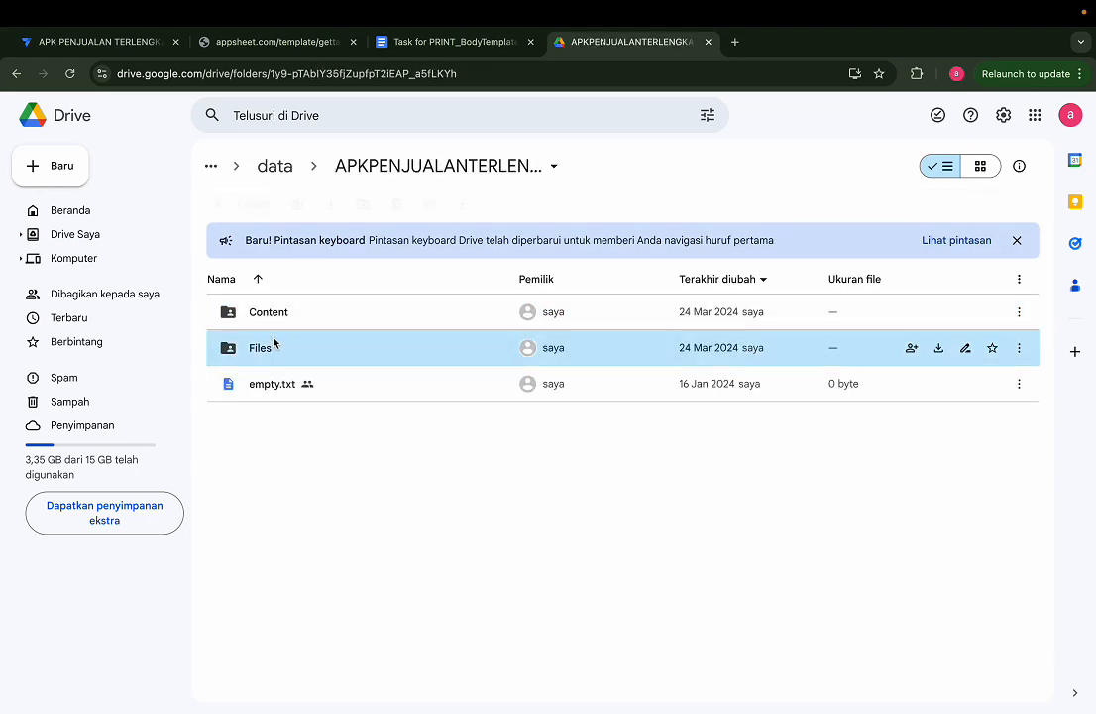
double_click(273, 342)
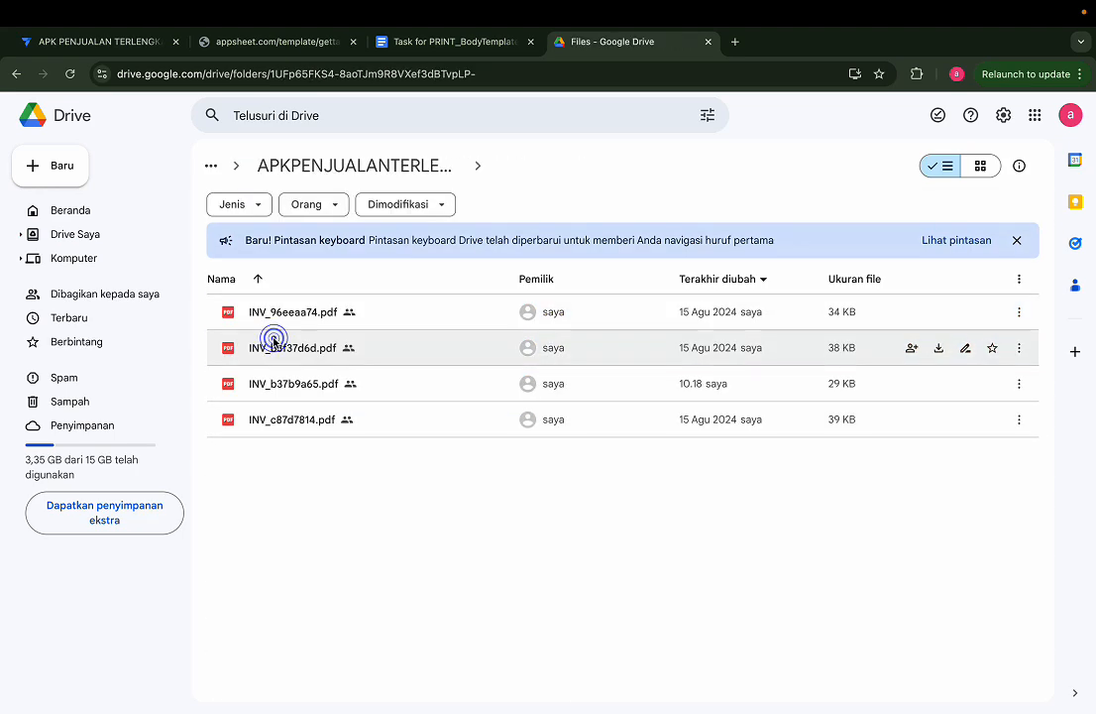
Step: Open INV_c87d7814.pdf from the Files folder, examine its sales recap down to the transaction table, and close the preview
double_click(413, 422)
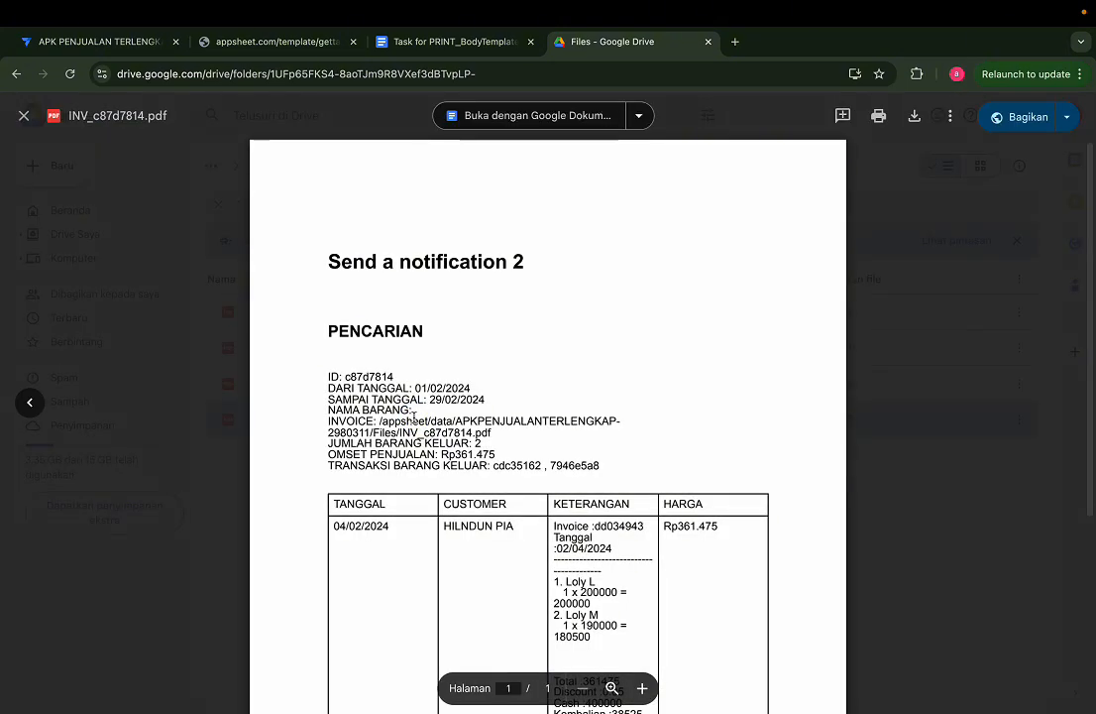
scroll(507, 452, "down", 3)
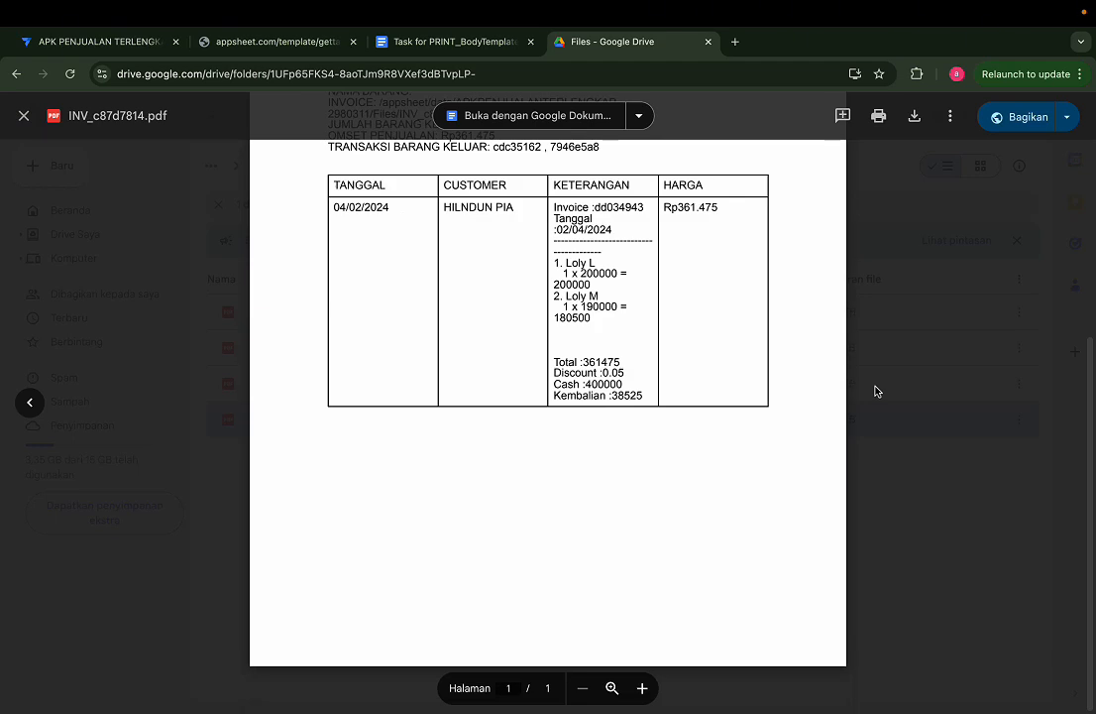
left_click(876, 390)
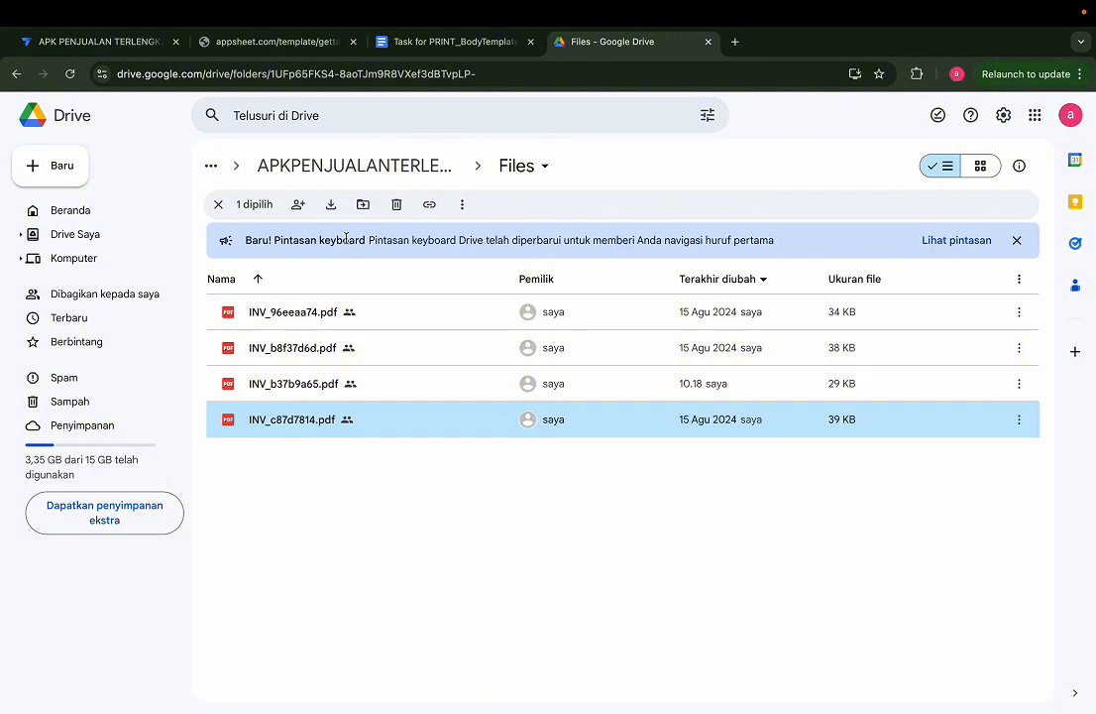
Step: Search Google Drive for INV_c87d7814.pdf using the copied file name, and dismiss the suggestions
left_click(370, 113)
type("INV_c87d7814.pdf")
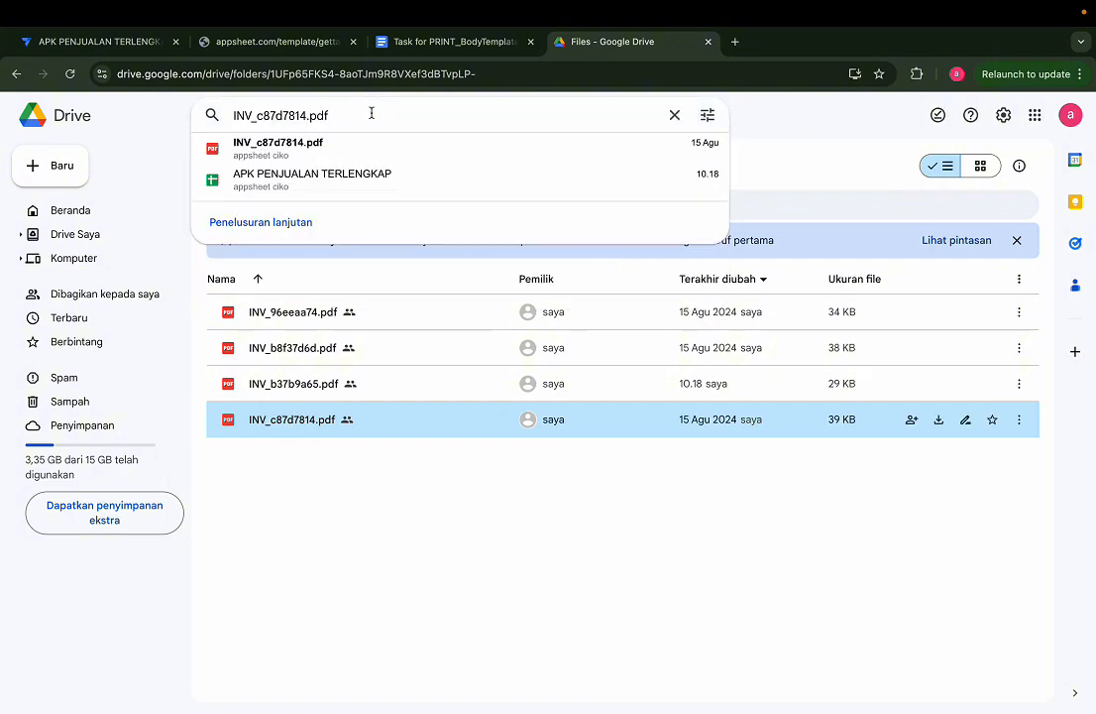
left_click(288, 428)
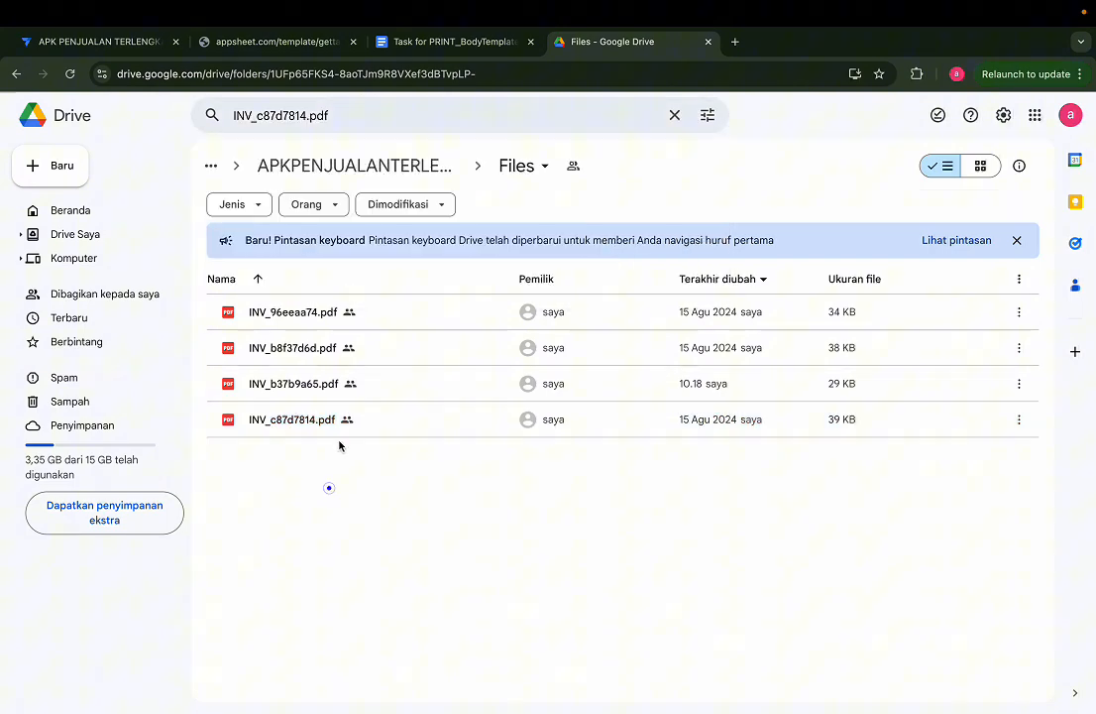
Step: Go back to AppSheet, check the PDF file name in the details of SAVE DATA record b37b9a65, and return to the list
left_click(141, 45)
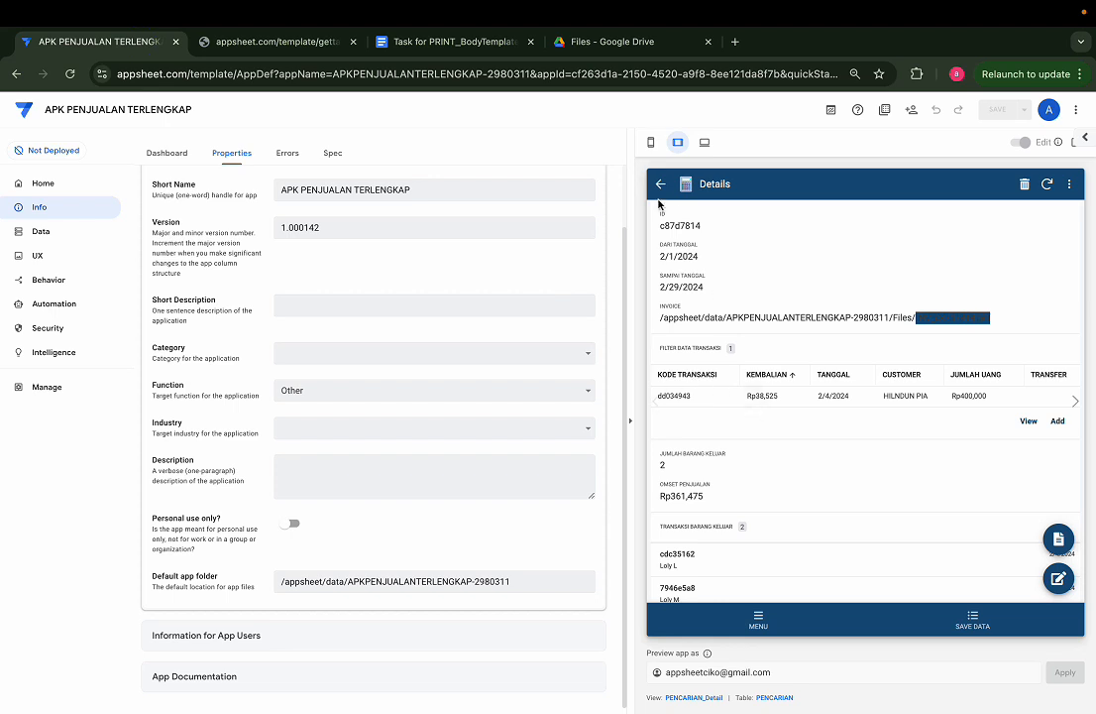
left_click(660, 187)
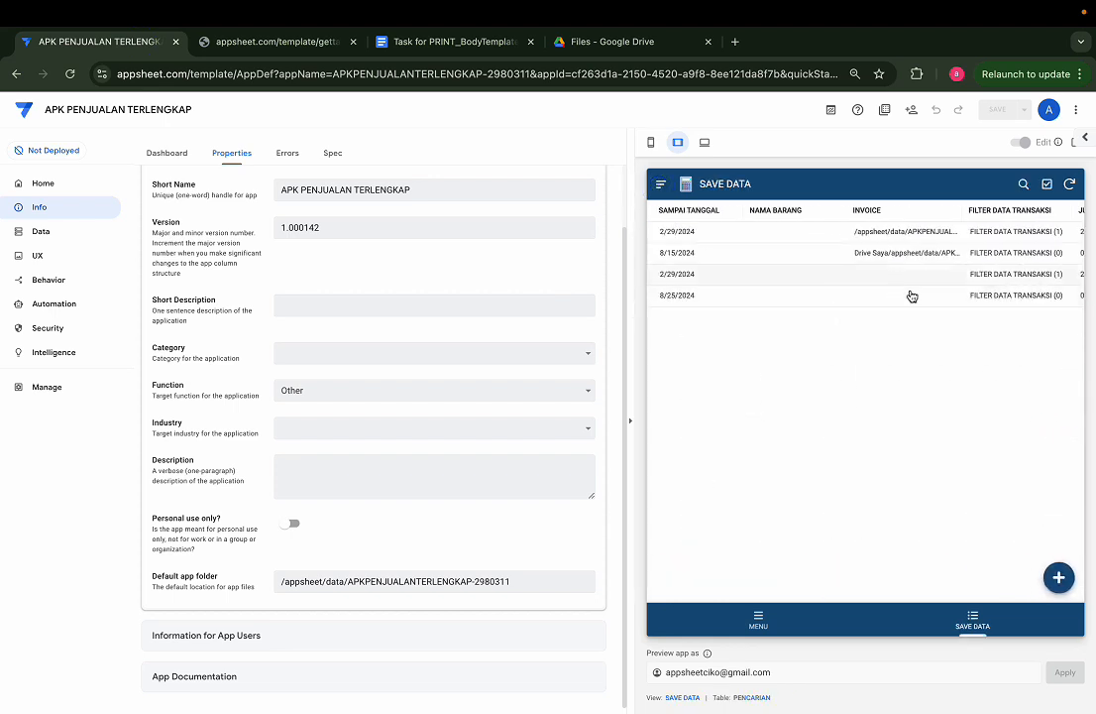
scroll(936, 300, "right", 3)
left_click(981, 294)
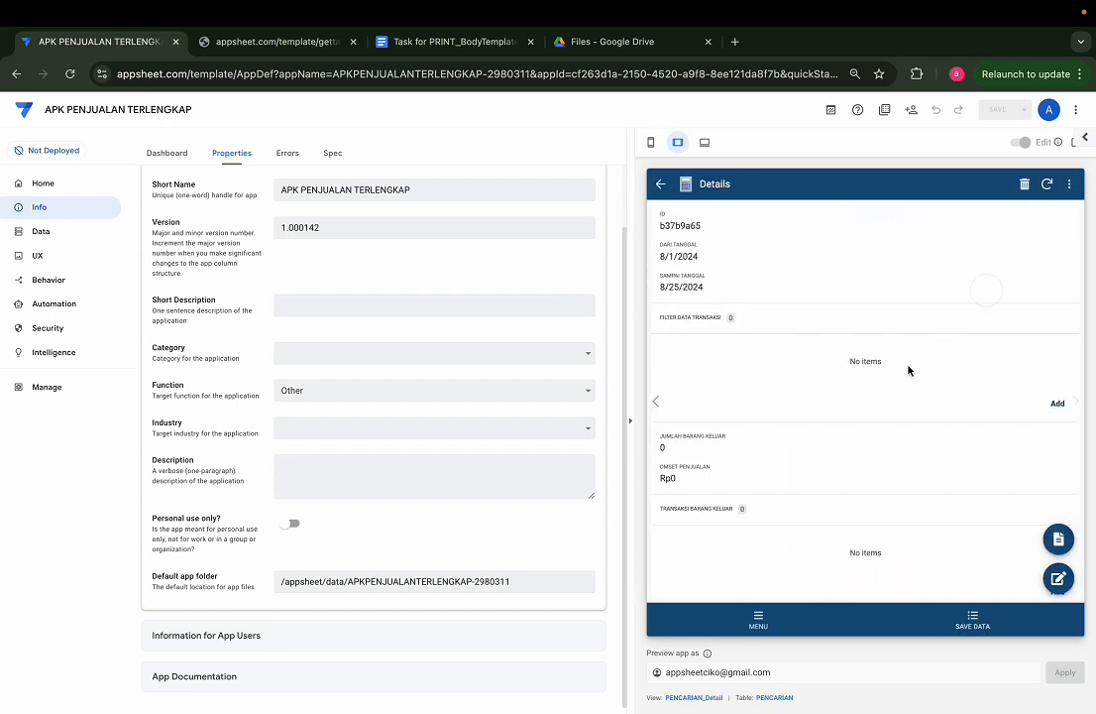
scroll(910, 372, "down", 2)
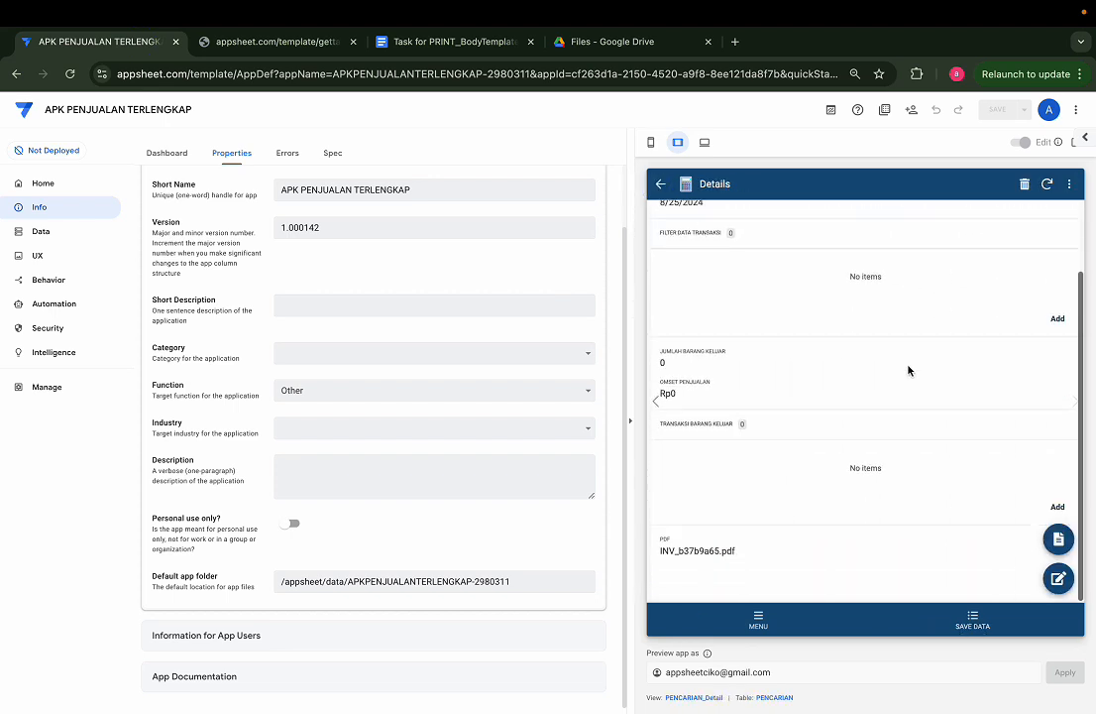
triple_click(710, 555)
left_click(751, 553)
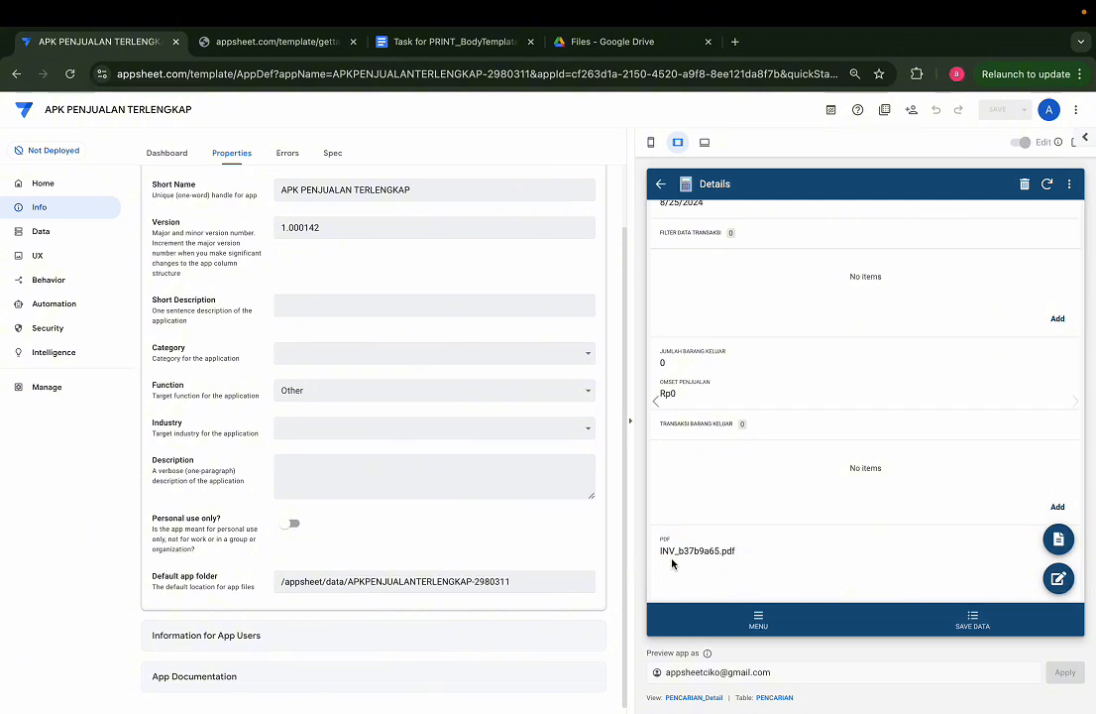
left_click(660, 184)
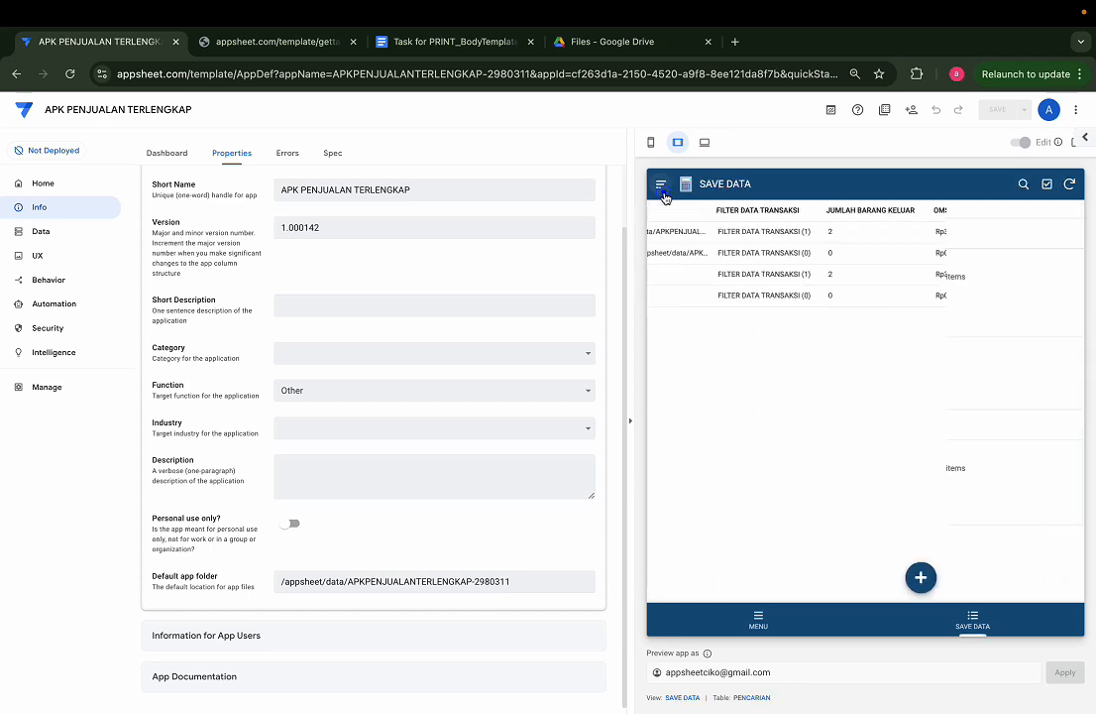
Step: Check the PDF file name in the details of record c87d7814 and return to the SAVE DATA list
left_click(761, 232)
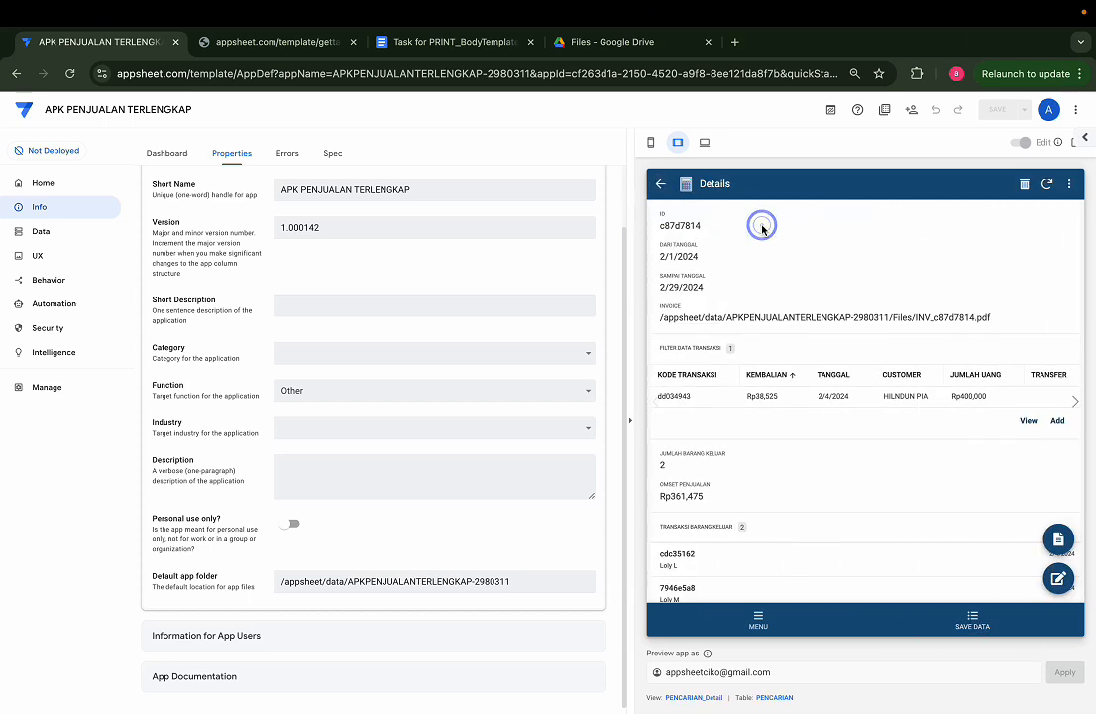
scroll(800, 480, "down", 2)
scroll(800, 481, "down", 1)
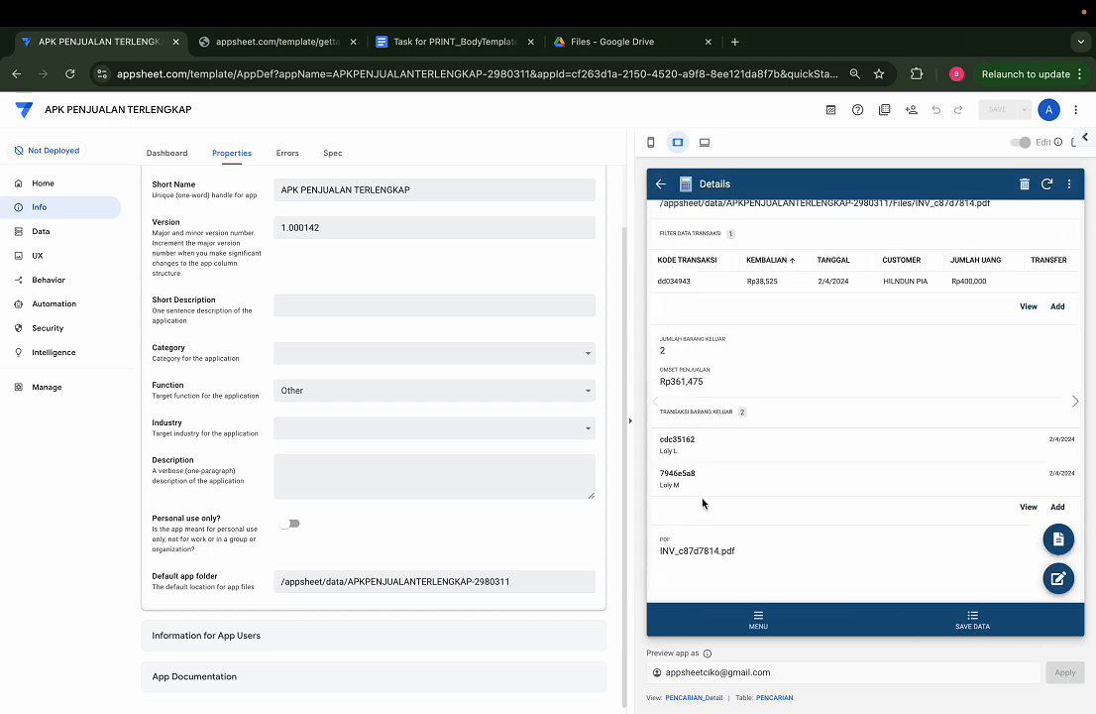
left_click(660, 183)
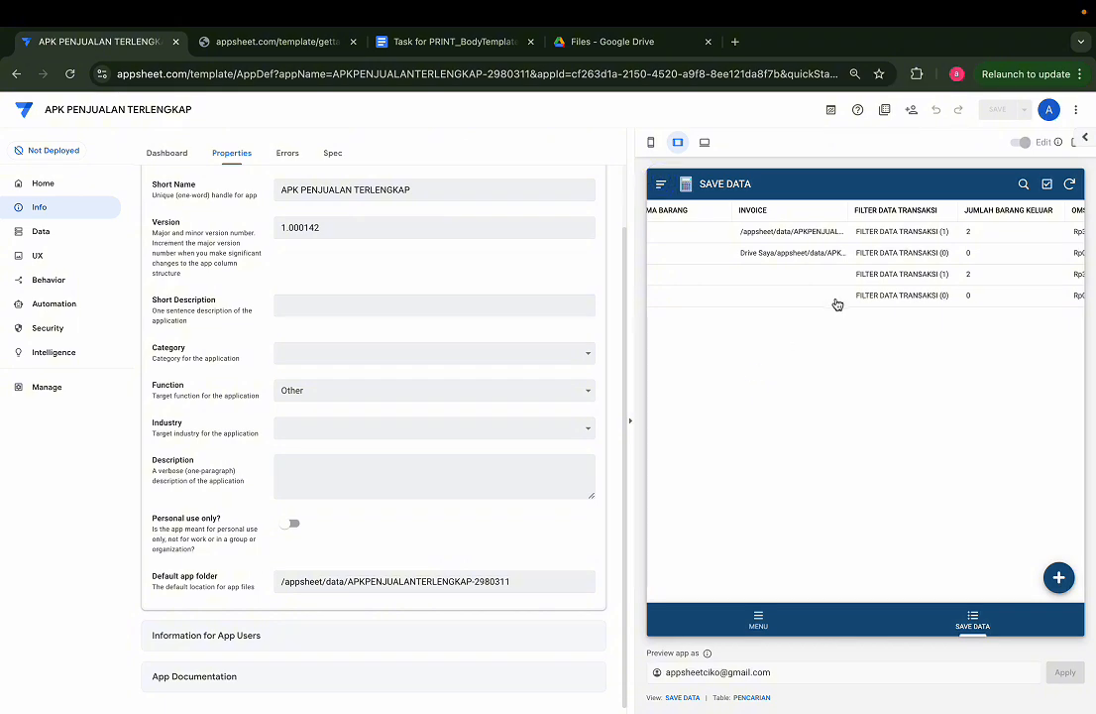
Step: Try to open the invoice file of record b37b9a65 from its details, and close both file output tabs
left_click(835, 297)
left_click(1061, 535)
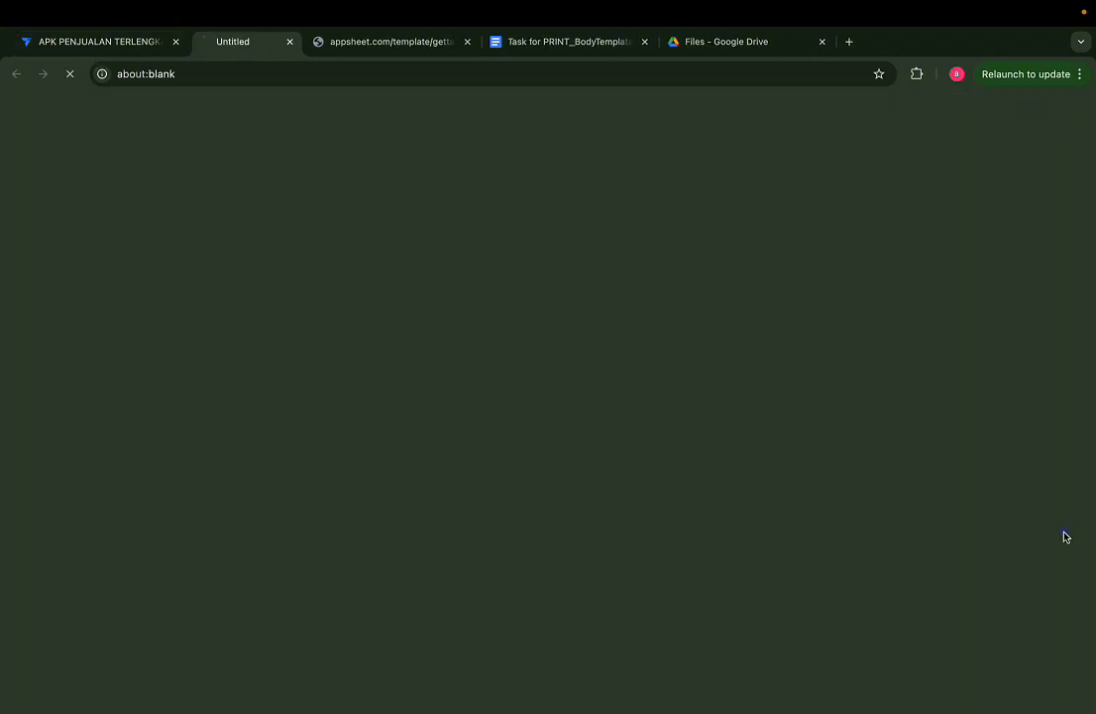
left_click(1066, 537)
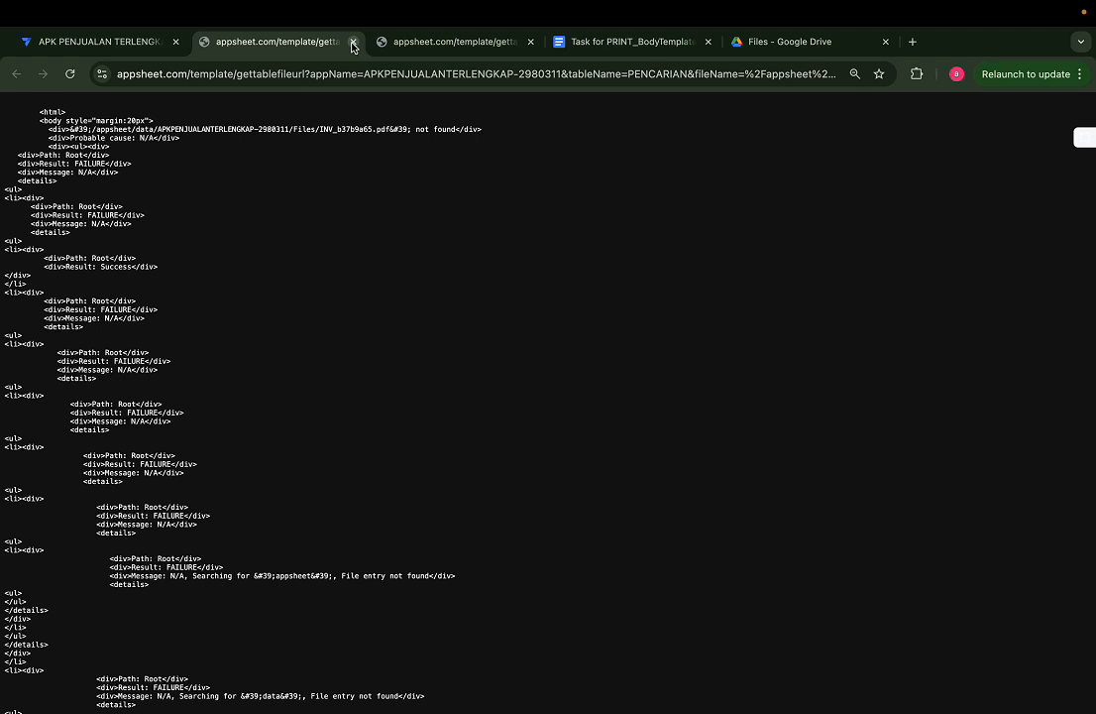
left_click(353, 41)
left_click(353, 42)
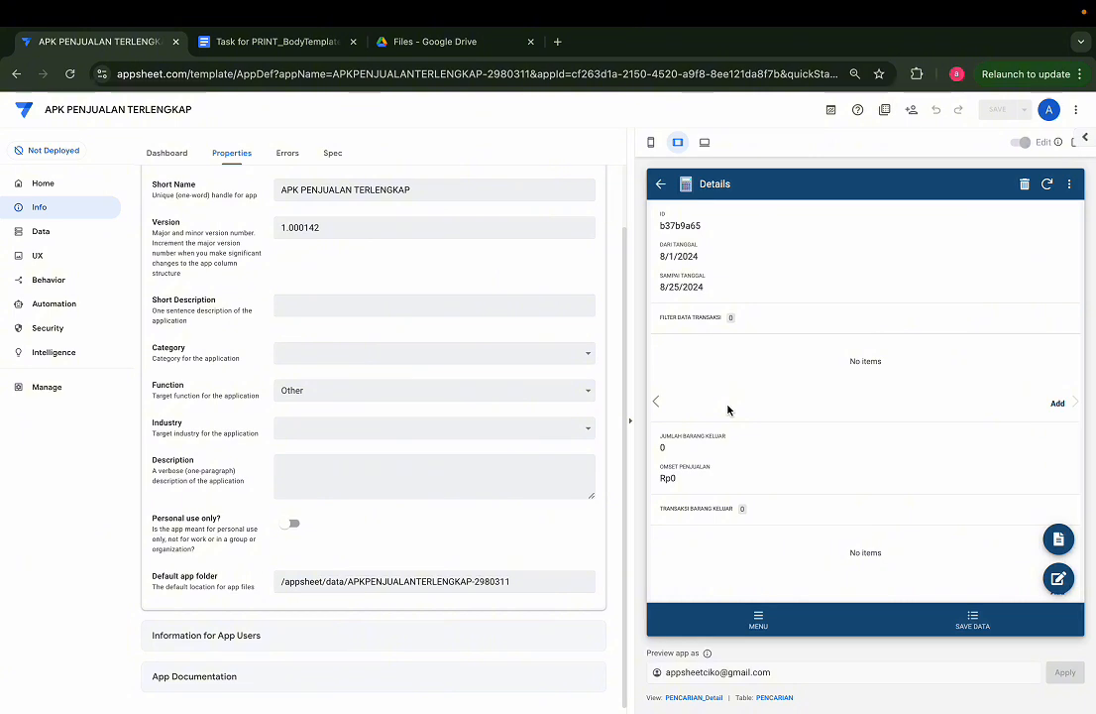
Step: Examine the default app folder path and compare the ID, PDF and INVOICE columns across the SAVE DATA records
left_click(514, 587)
triple_click(526, 581)
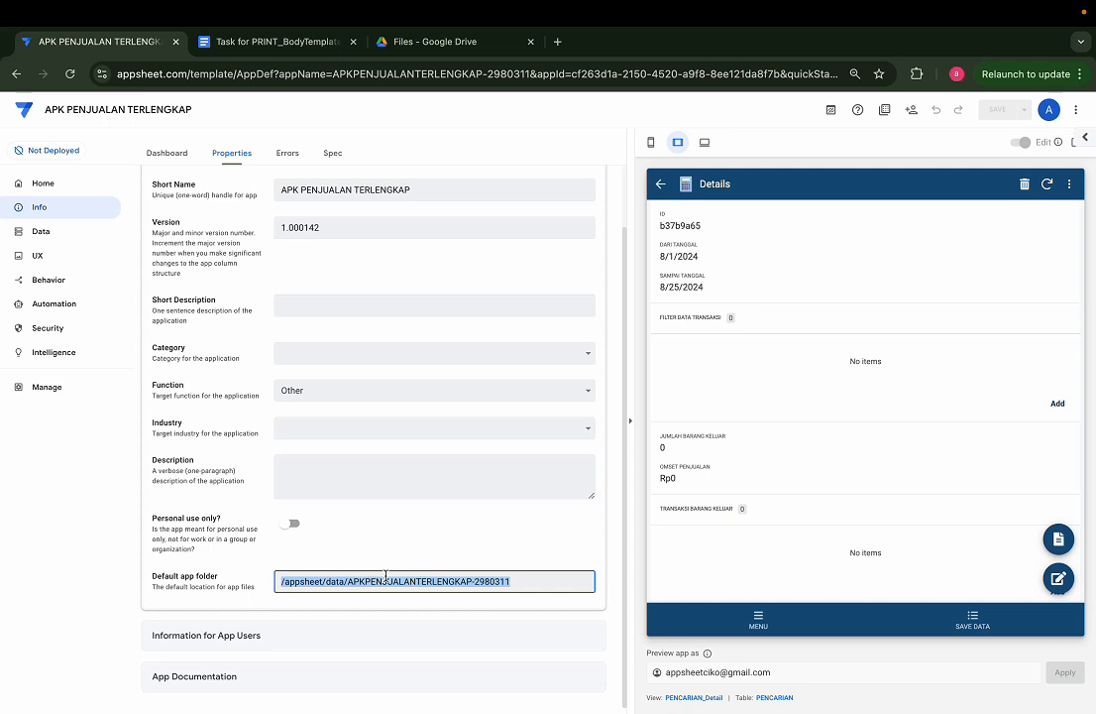
left_click(974, 621)
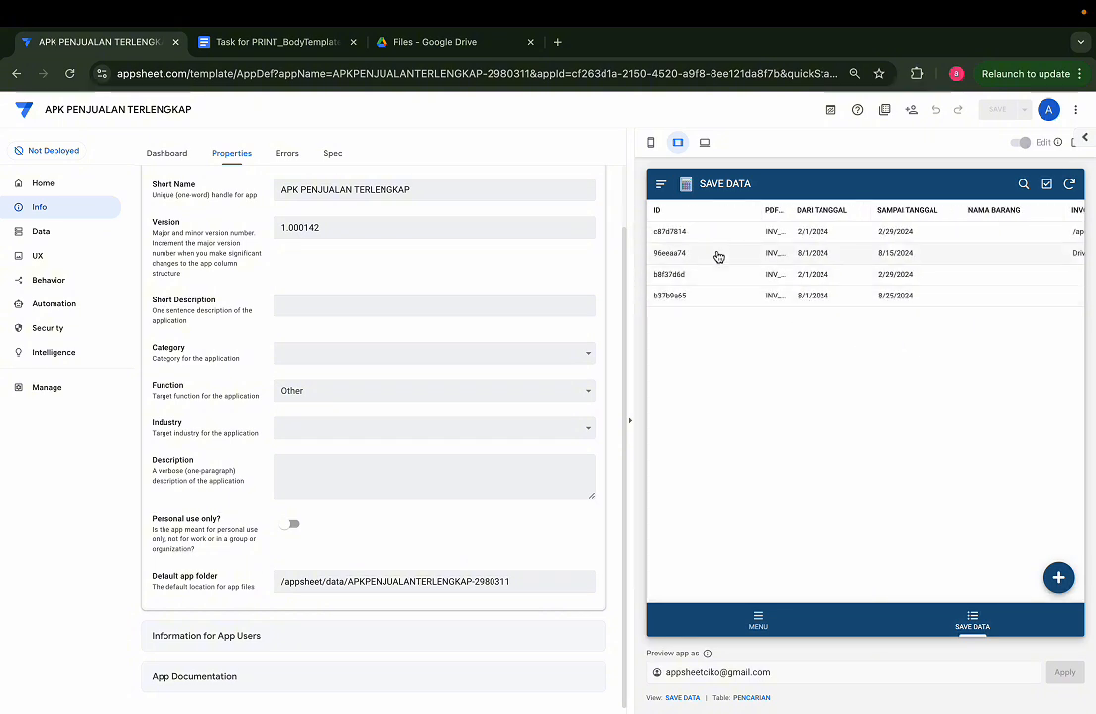
scroll(705, 220, "right", 2)
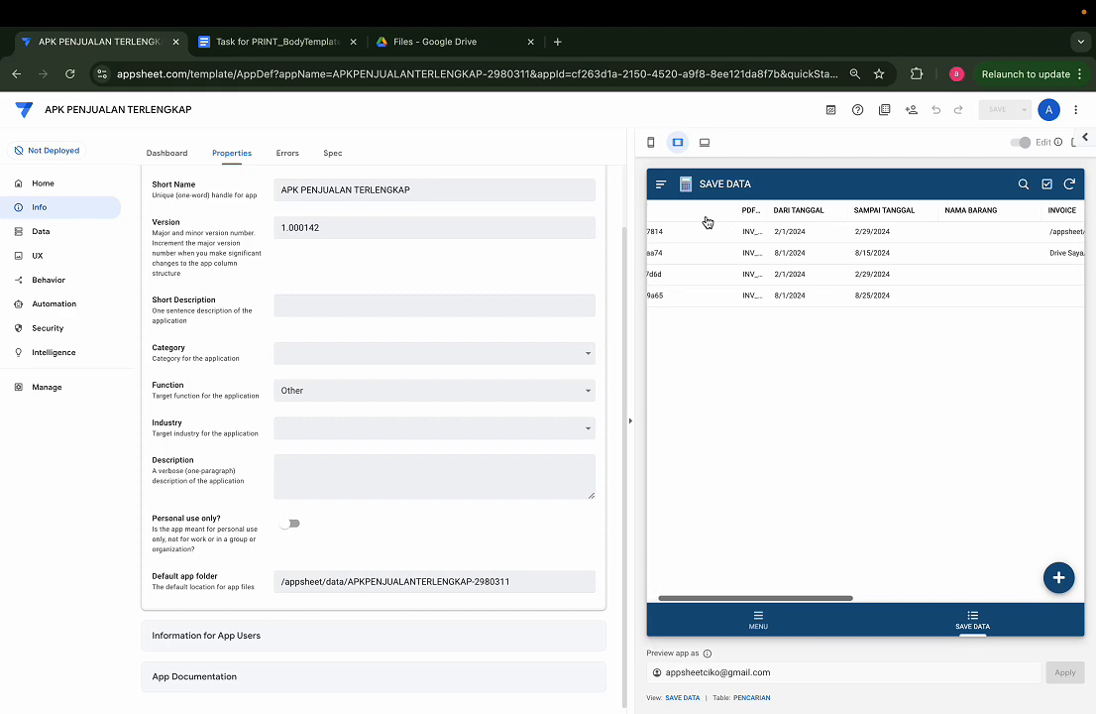
scroll(856, 286, "up", 5)
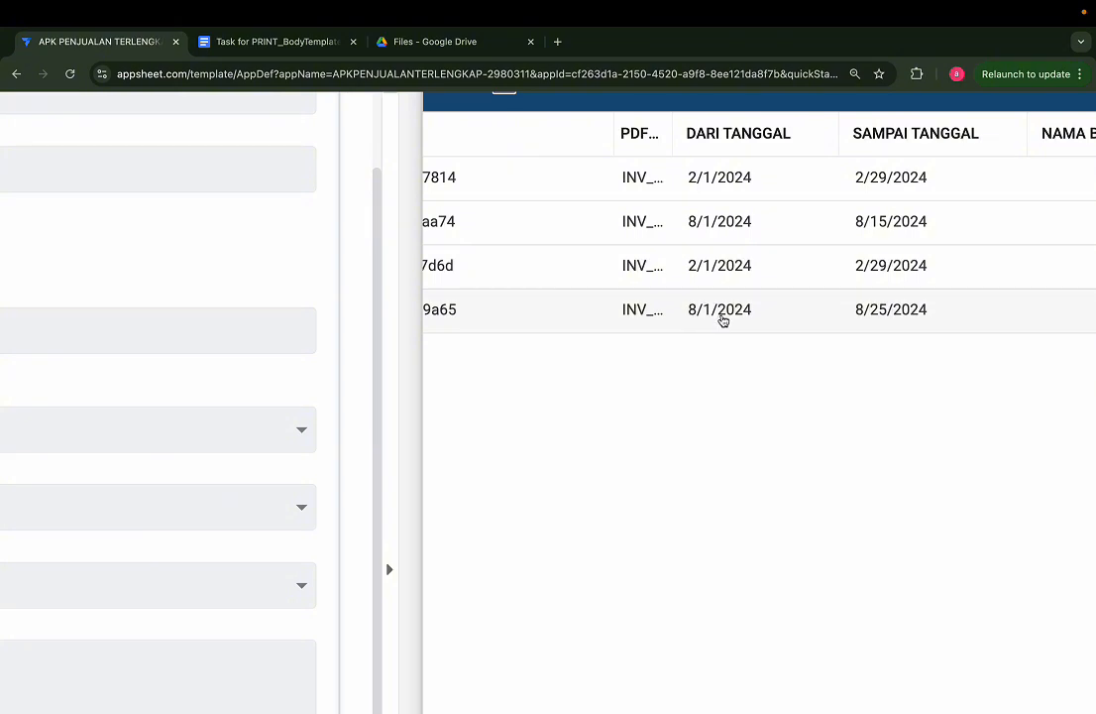
scroll(729, 320, "right", 10)
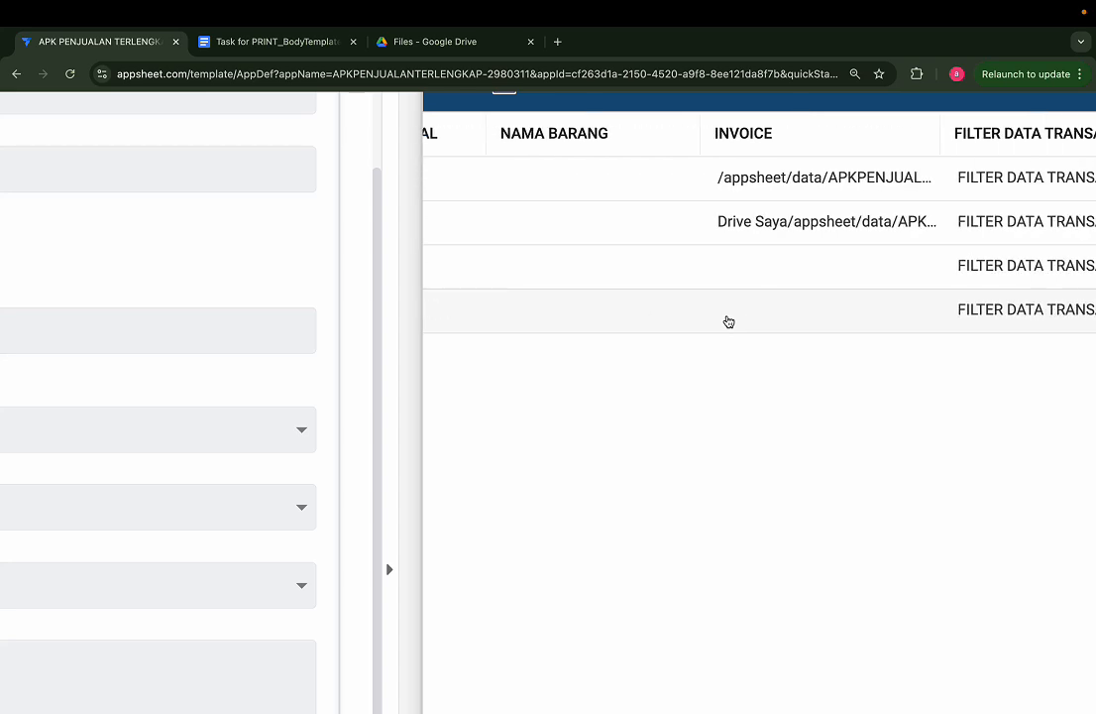
scroll(728, 321, "left", 10)
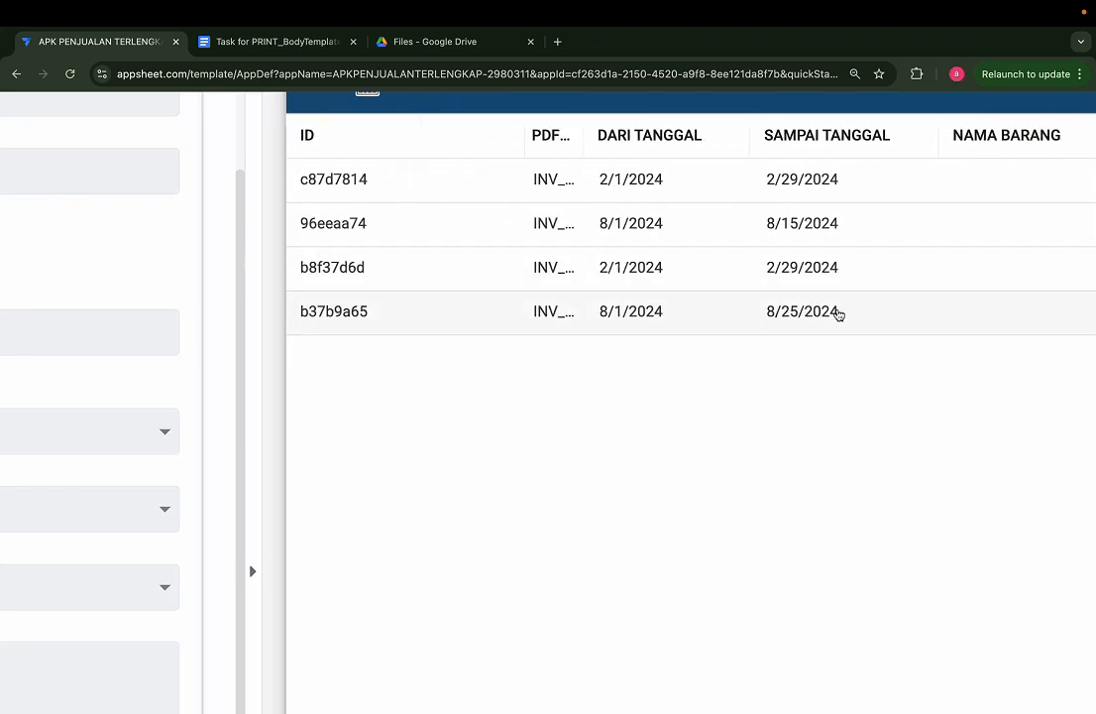
scroll(759, 326, "left", 10)
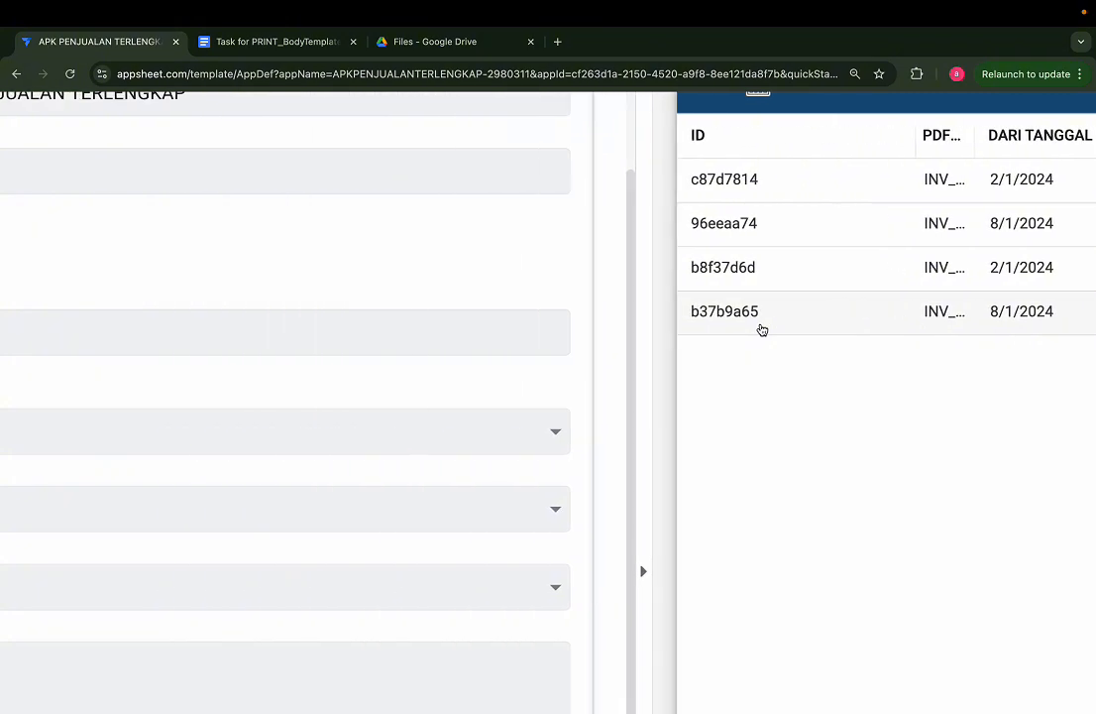
scroll(677, 334, "down", 5)
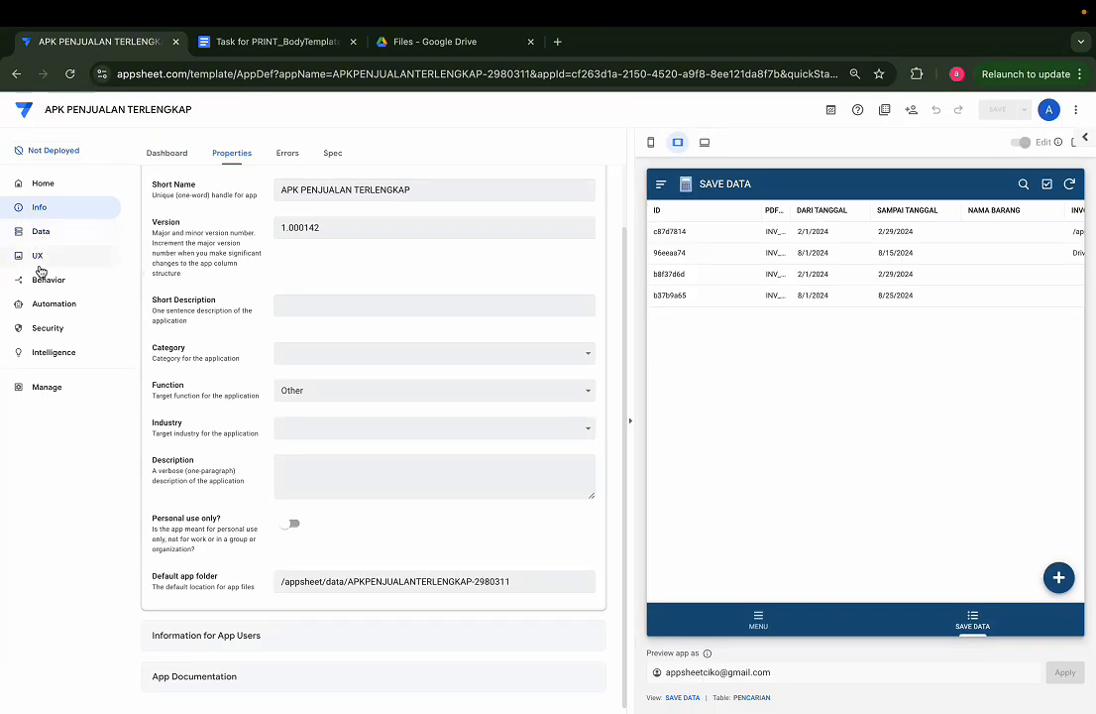
Step: Sort the SAVE DATA view by _RowNumber in descending order
left_click(36, 256)
left_click(229, 275)
type("save")
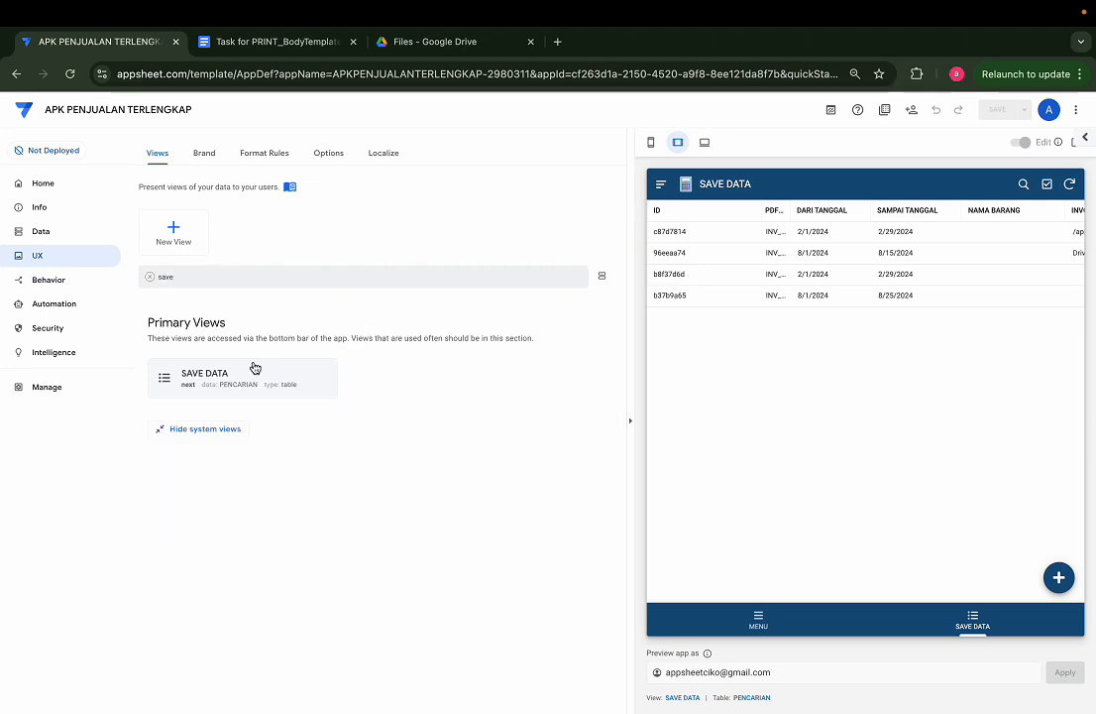
left_click(253, 364)
scroll(382, 524, "down", 3)
left_click(304, 392)
left_click(476, 395)
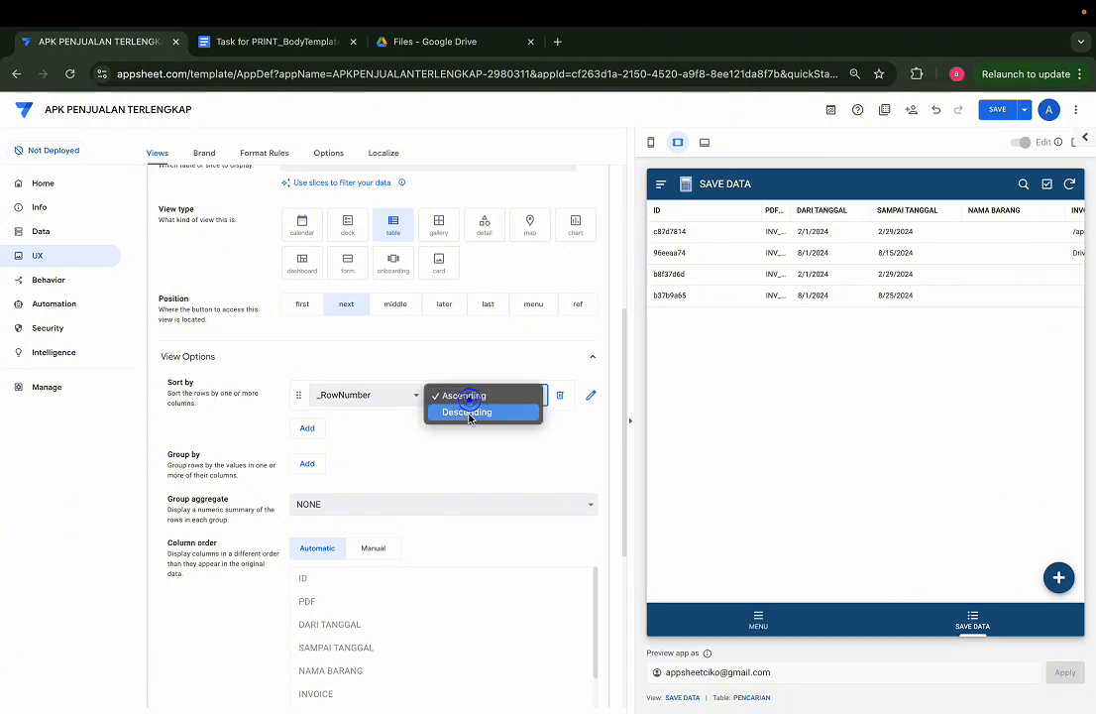
left_click(470, 412)
left_click(766, 350)
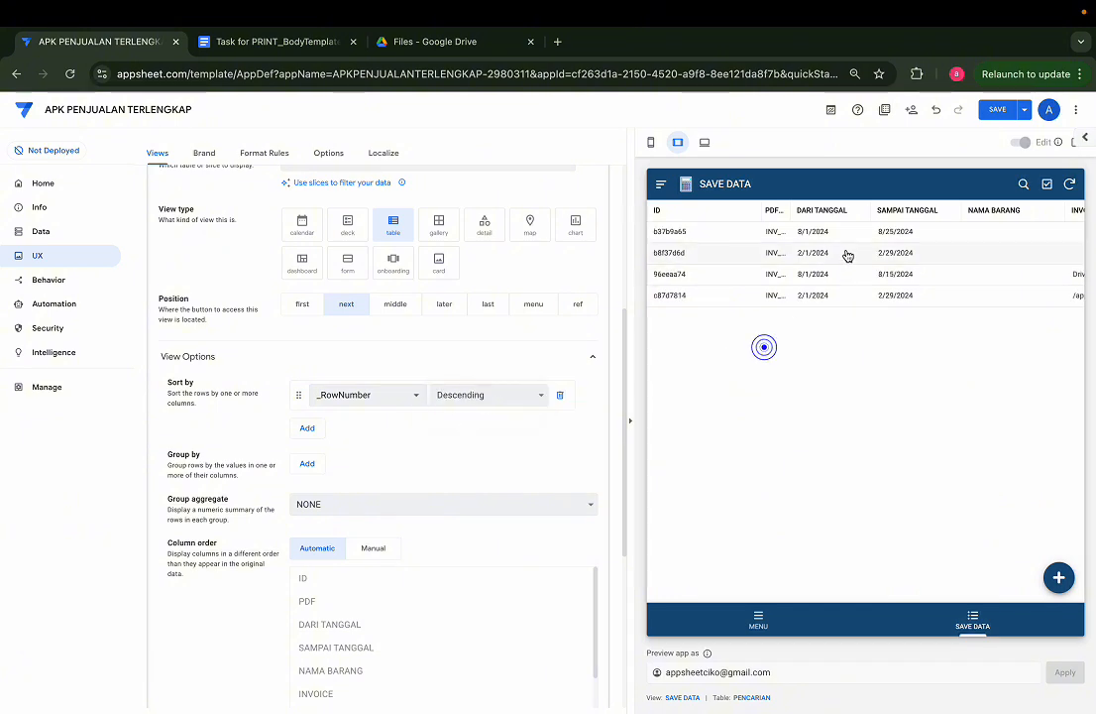
Step: Try to open the PDF file of record b37b9a65 from its details
scroll(905, 227, "right", 4)
left_click(903, 230)
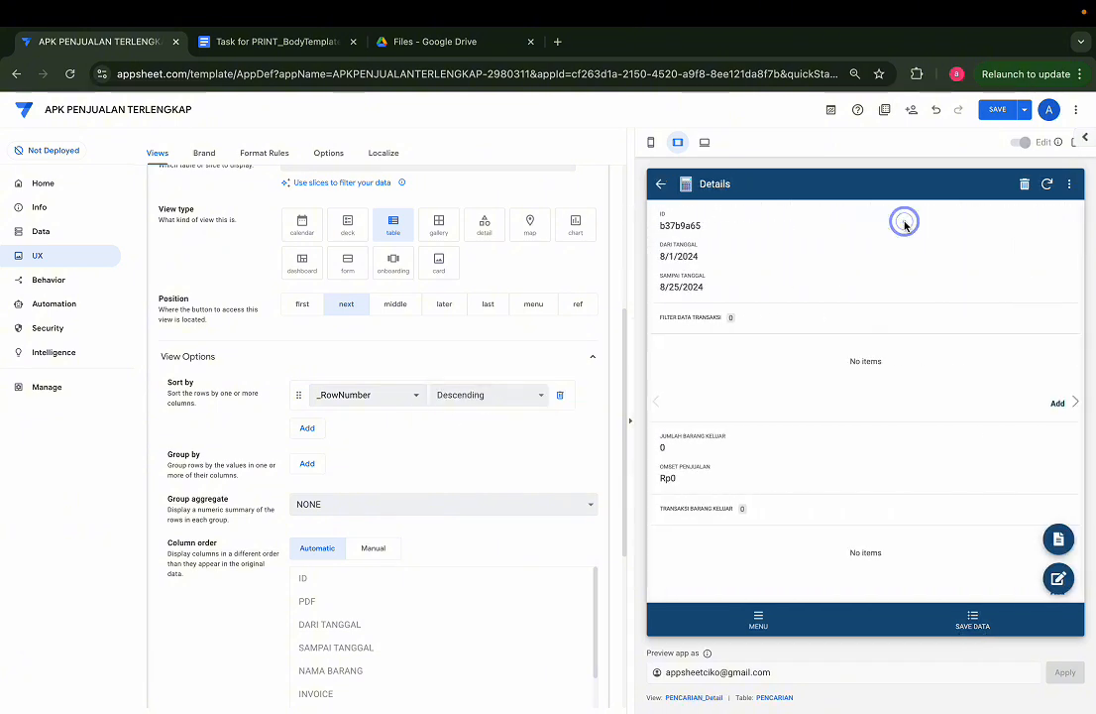
scroll(815, 368, "down", 5)
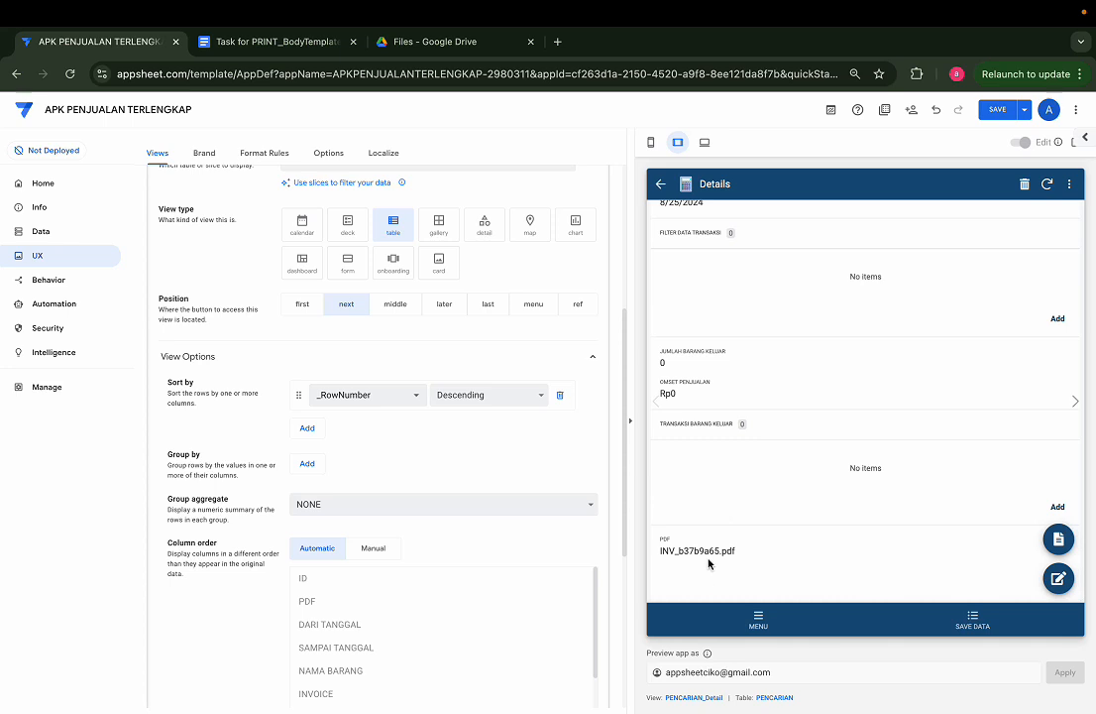
left_click(1060, 544)
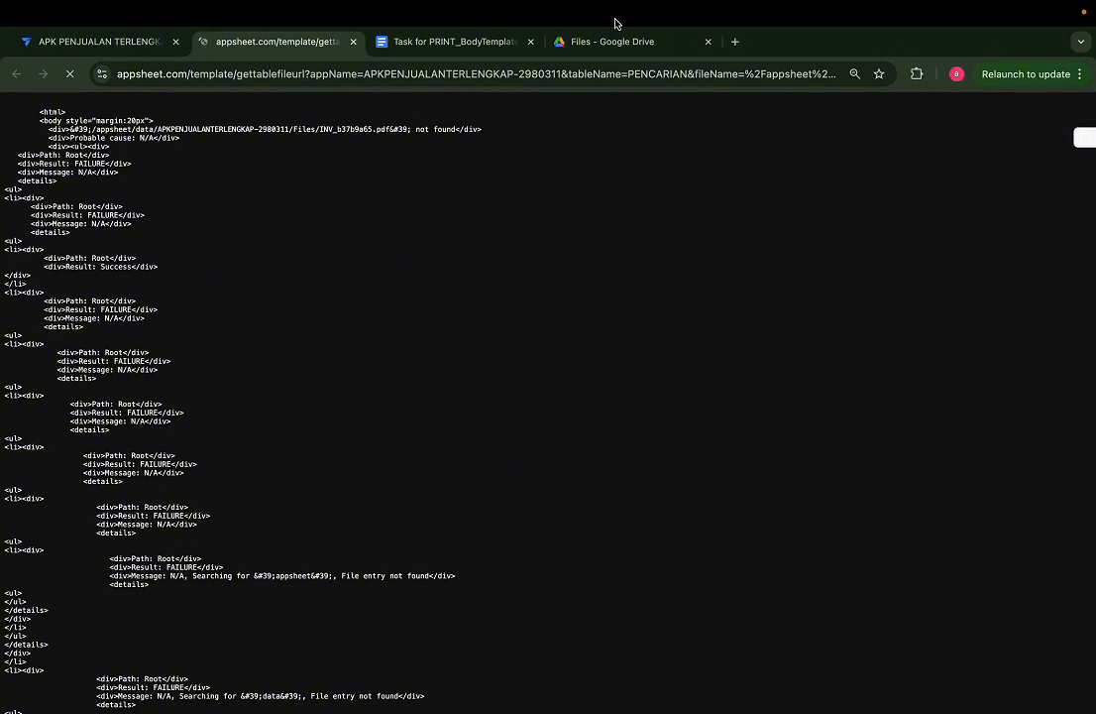
Step: Compare the file path on the PDF output page with the preview of INV_b37b9a65.pdf in the Drive Files folder
left_click(598, 50)
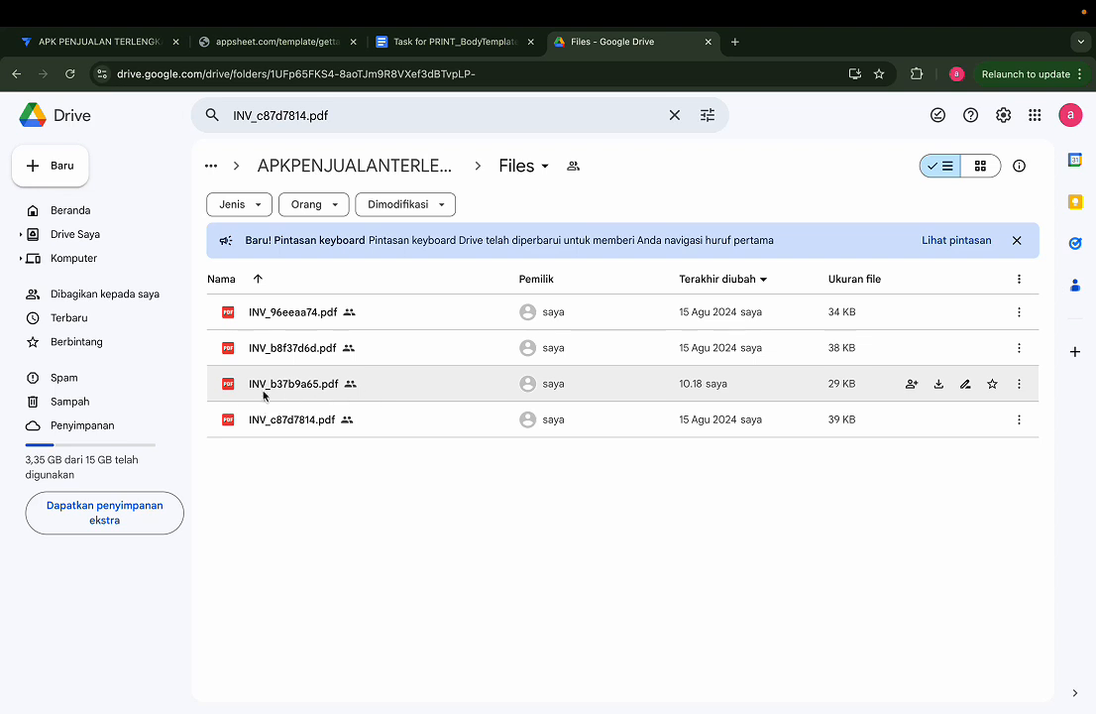
mouse_move(265, 395)
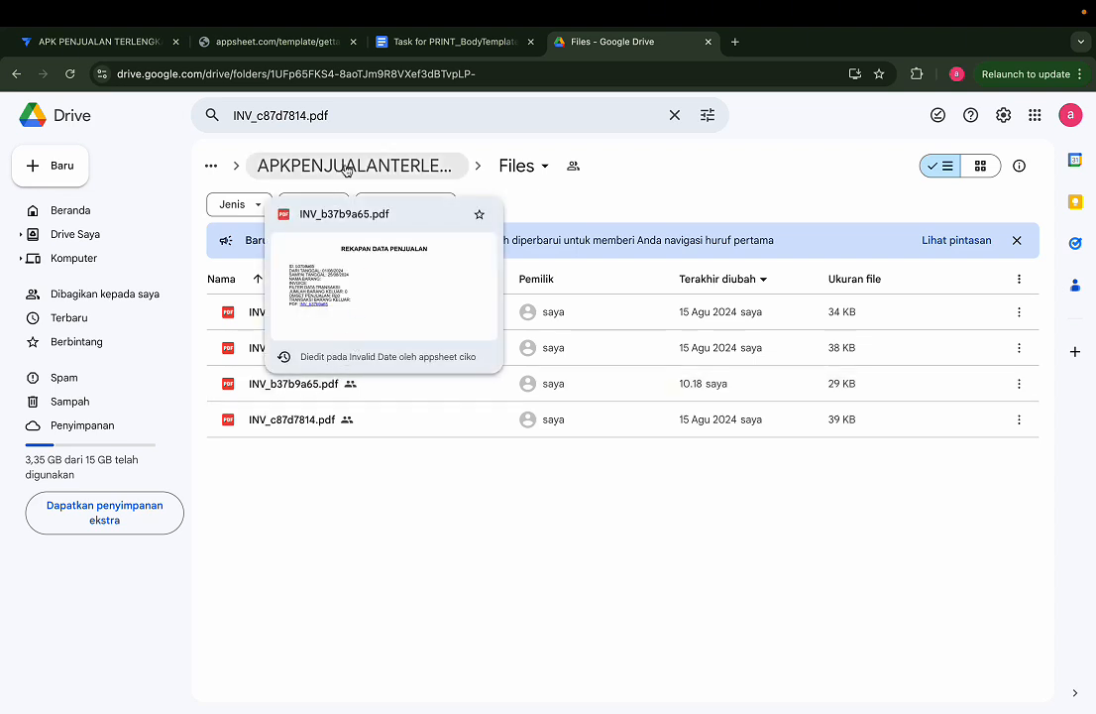
left_click(292, 41)
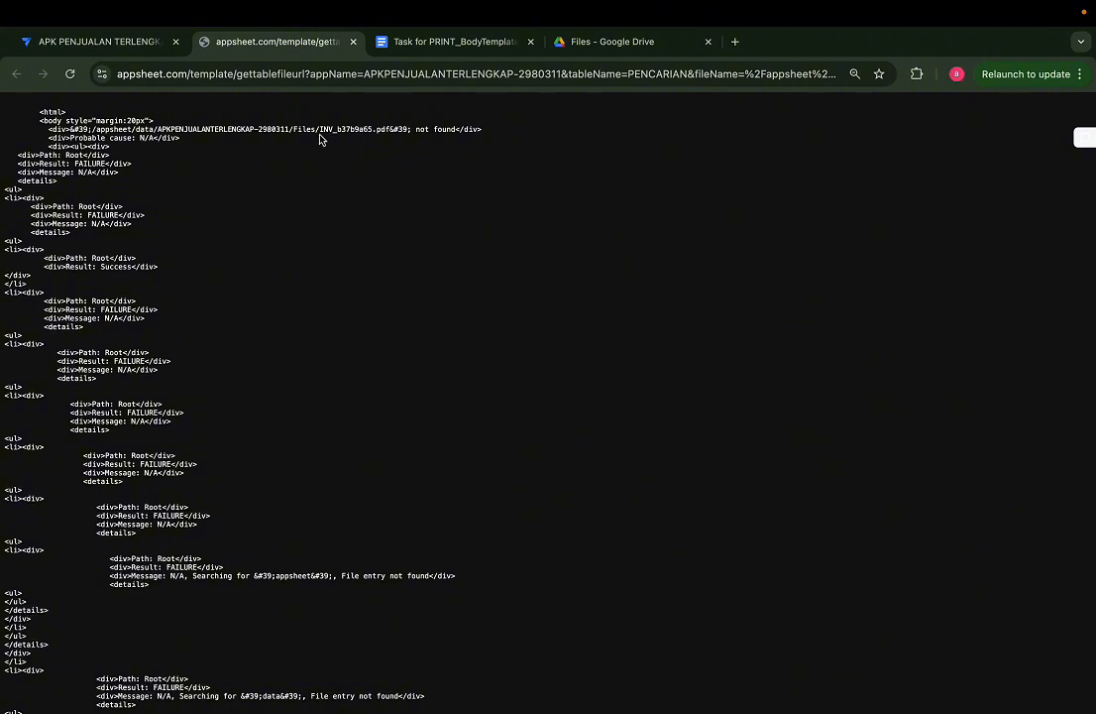
double_click(350, 129)
left_click(119, 38)
scroll(382, 448, "up", 3)
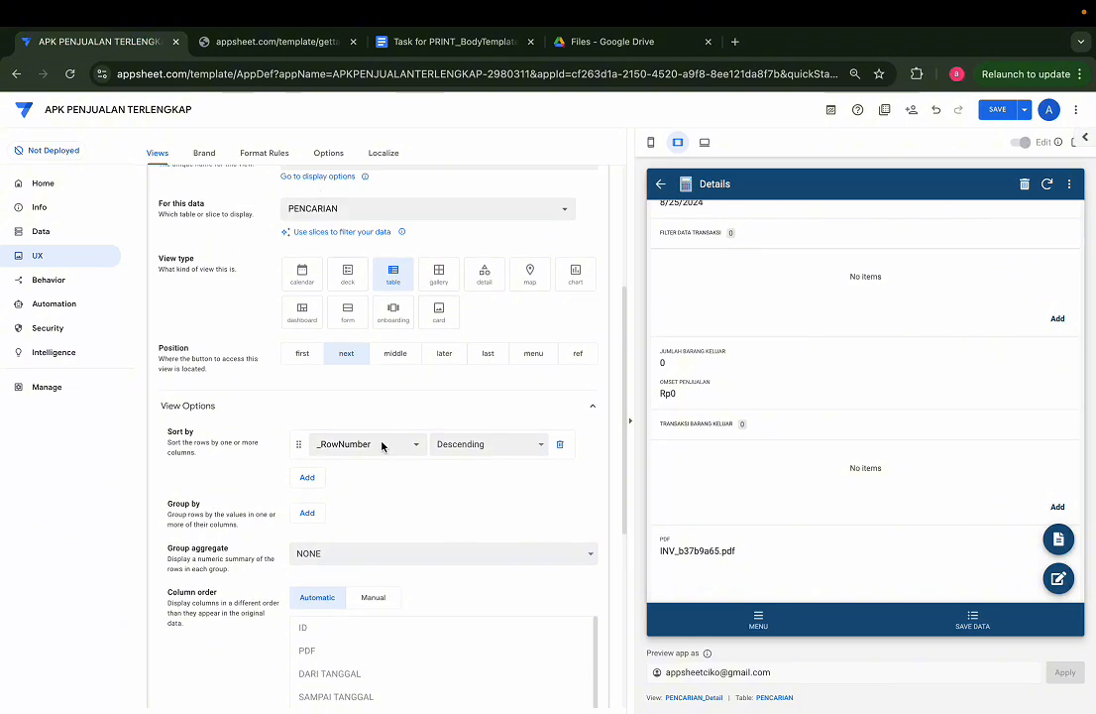
scroll(385, 448, "down", 2)
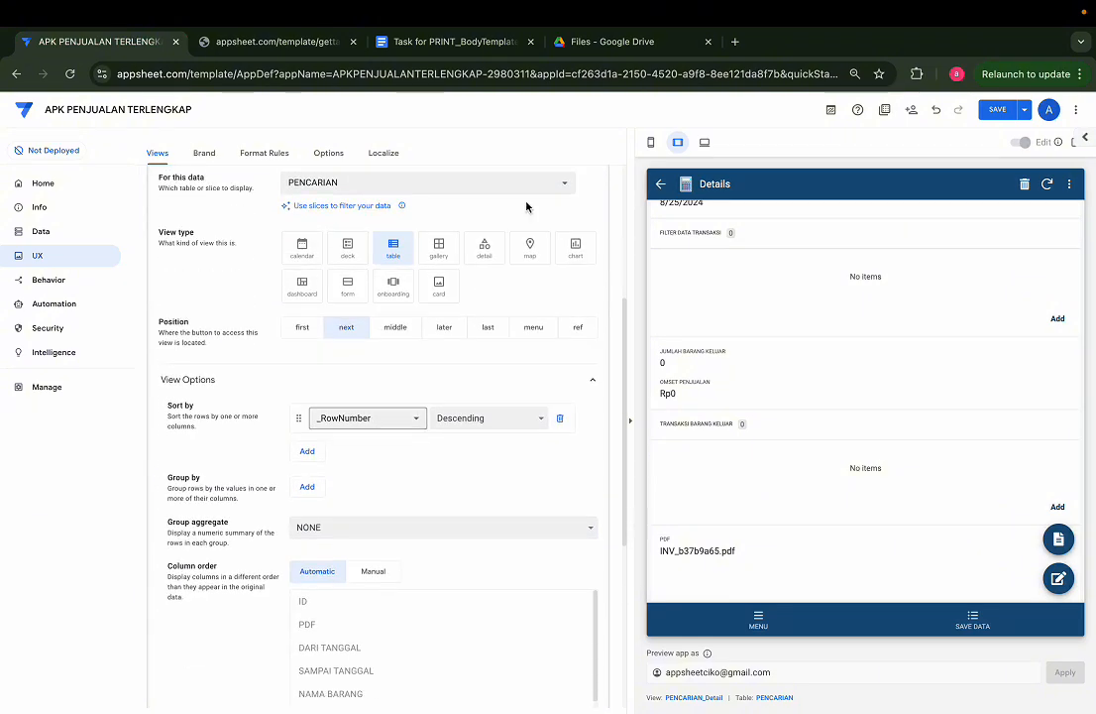
left_click(584, 42)
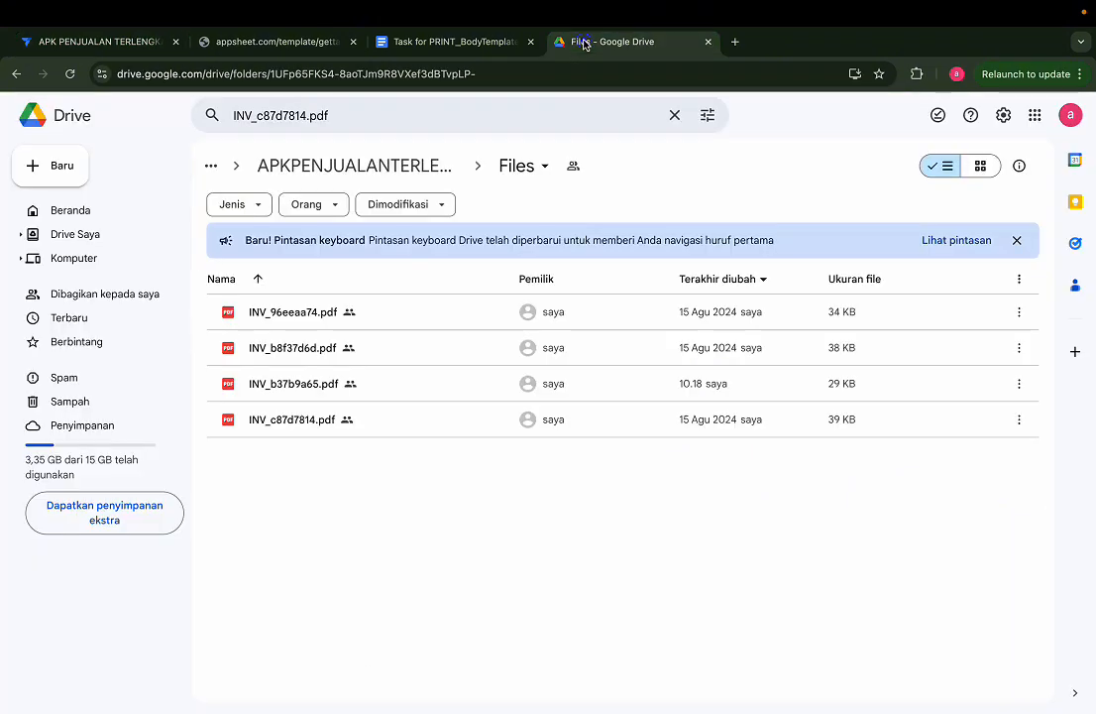
Step: Go back to AppSheet and open the PENCARIAN sheet in the table's source spreadsheet
left_click(149, 45)
left_click(45, 232)
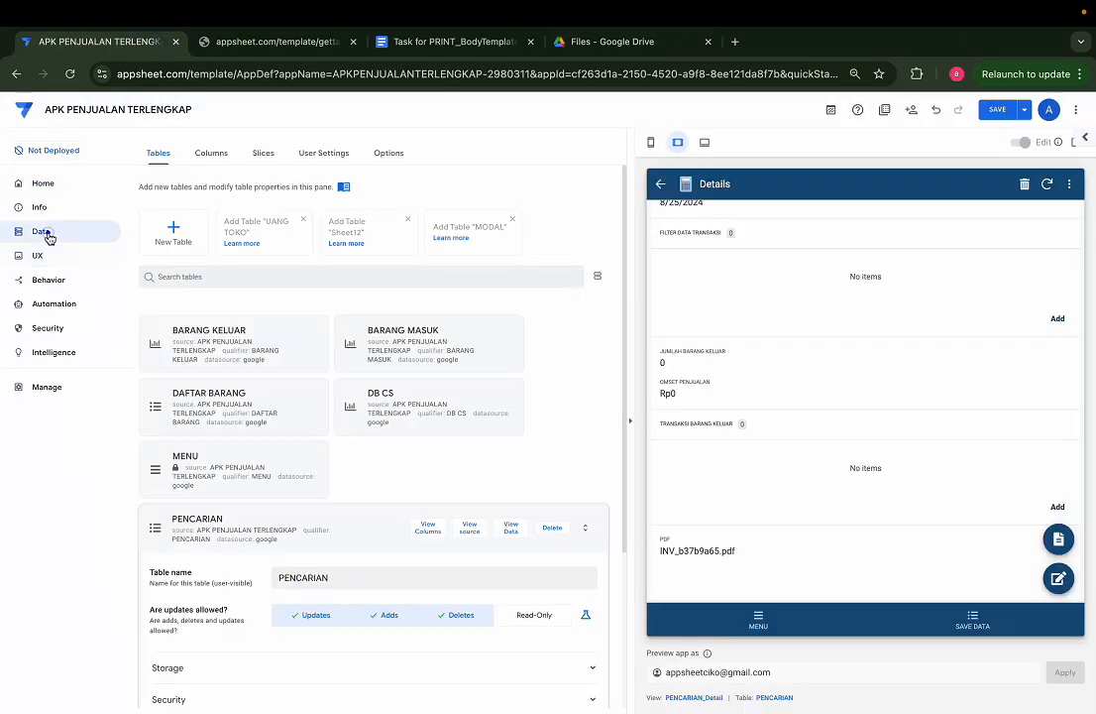
left_click(469, 531)
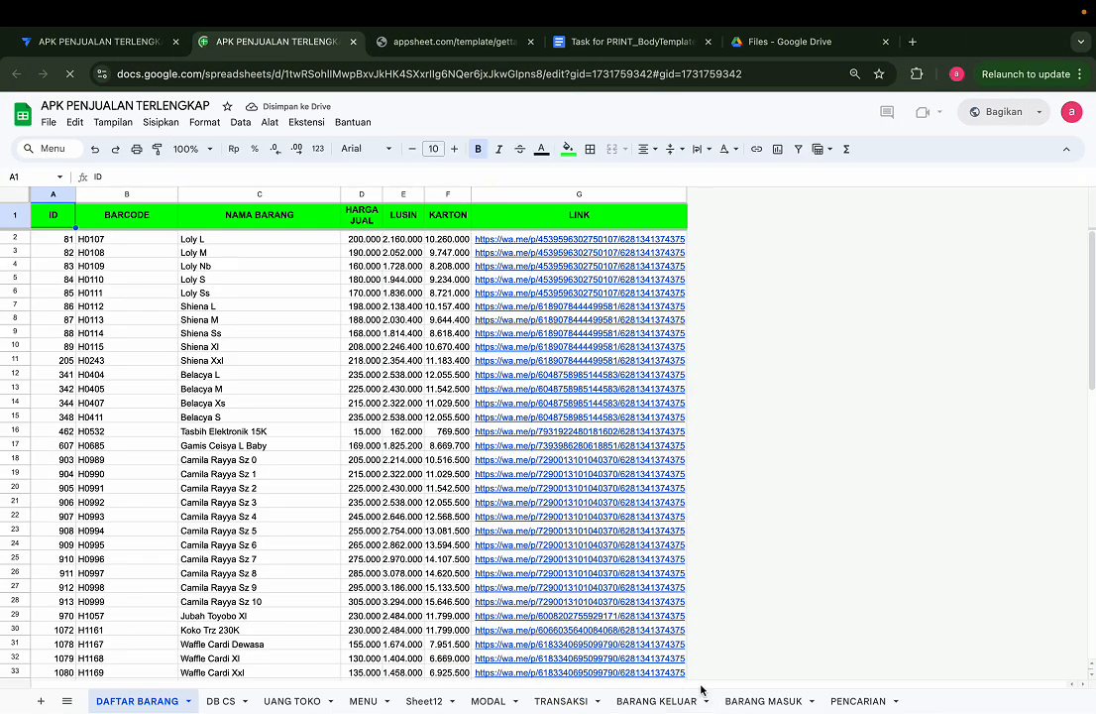
left_click(858, 701)
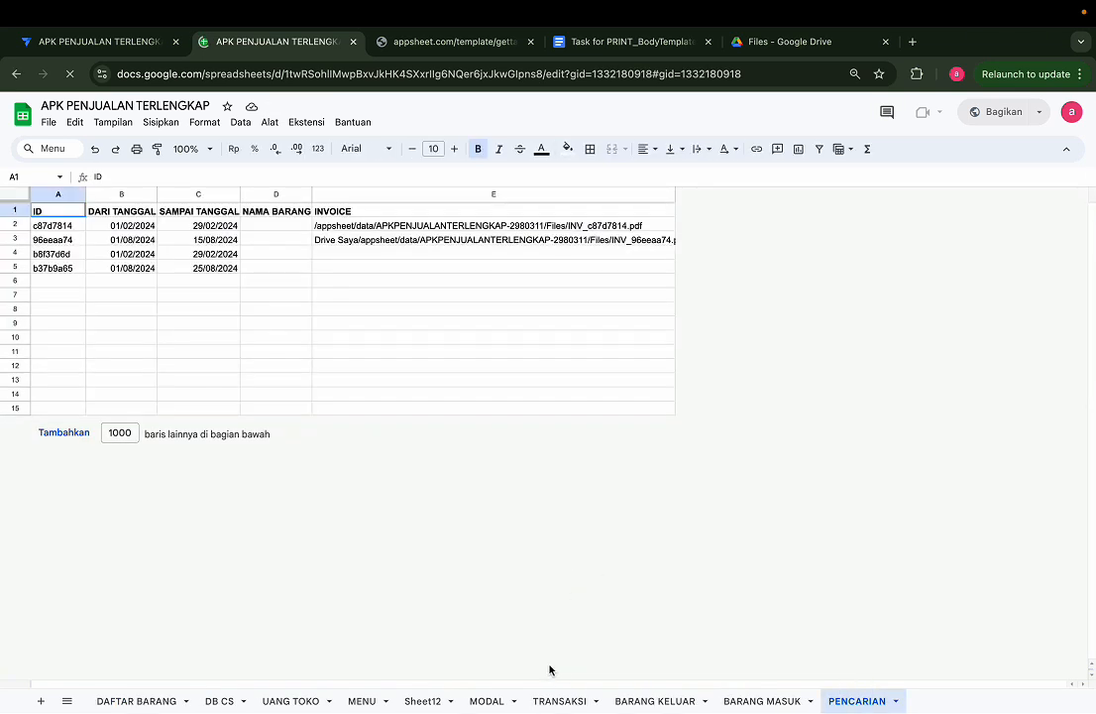
Step: Widen the INVOICE column of the PENCARIAN sheet until the full file paths fit
left_click(672, 195)
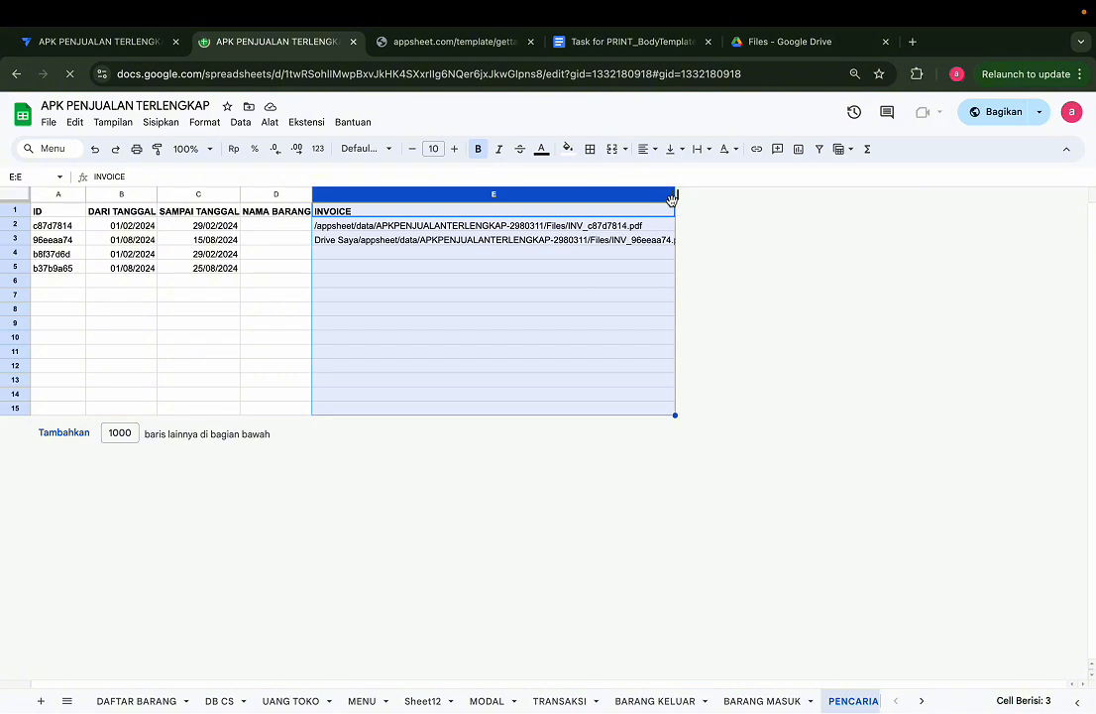
double_click(673, 196)
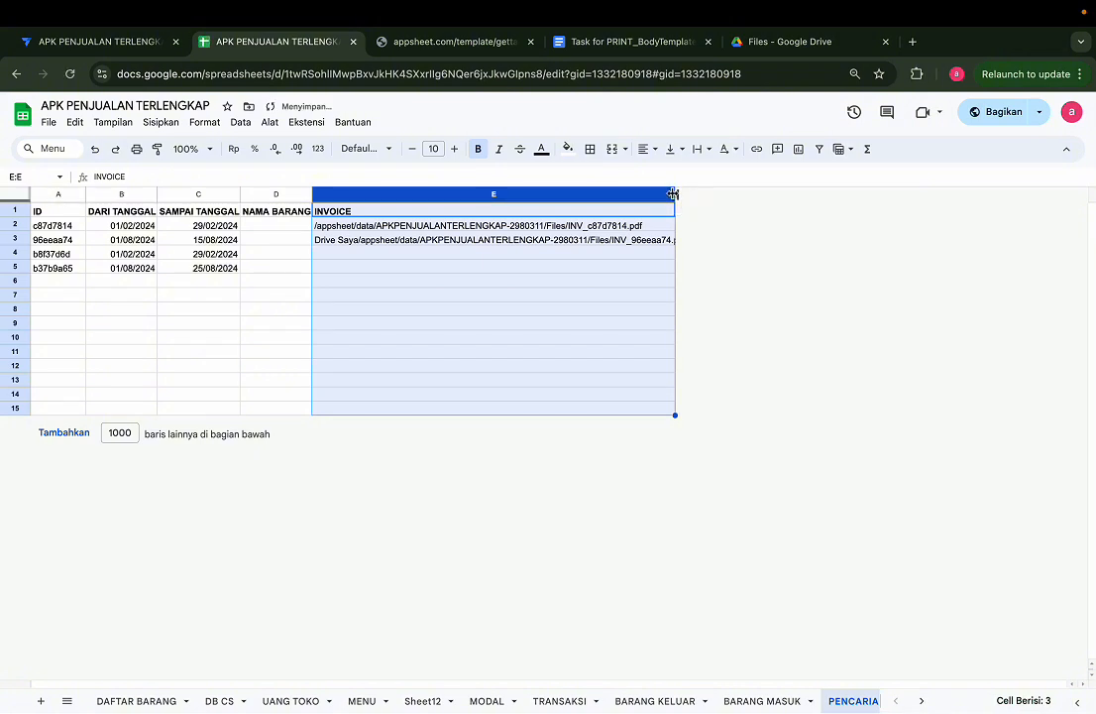
left_click_drag(674, 194, 720, 194)
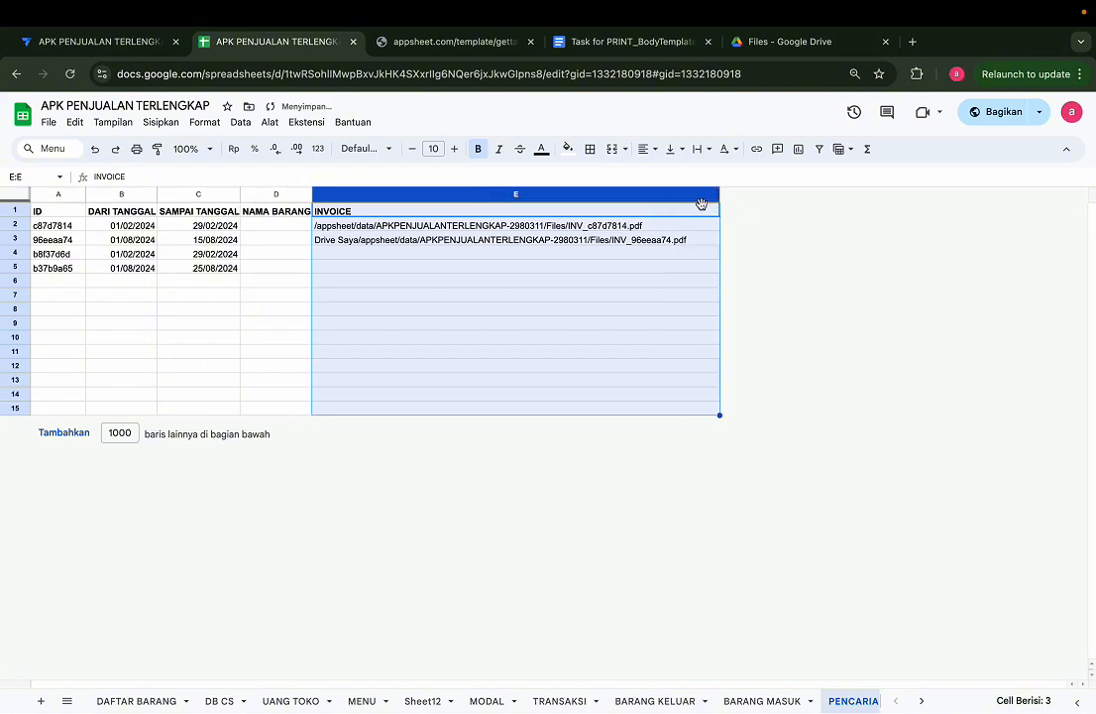
Step: Examine the stored INVOICE paths and the INVOICE cells of records b8f37d6d and b37b9a65
left_click(543, 226)
left_click(512, 265)
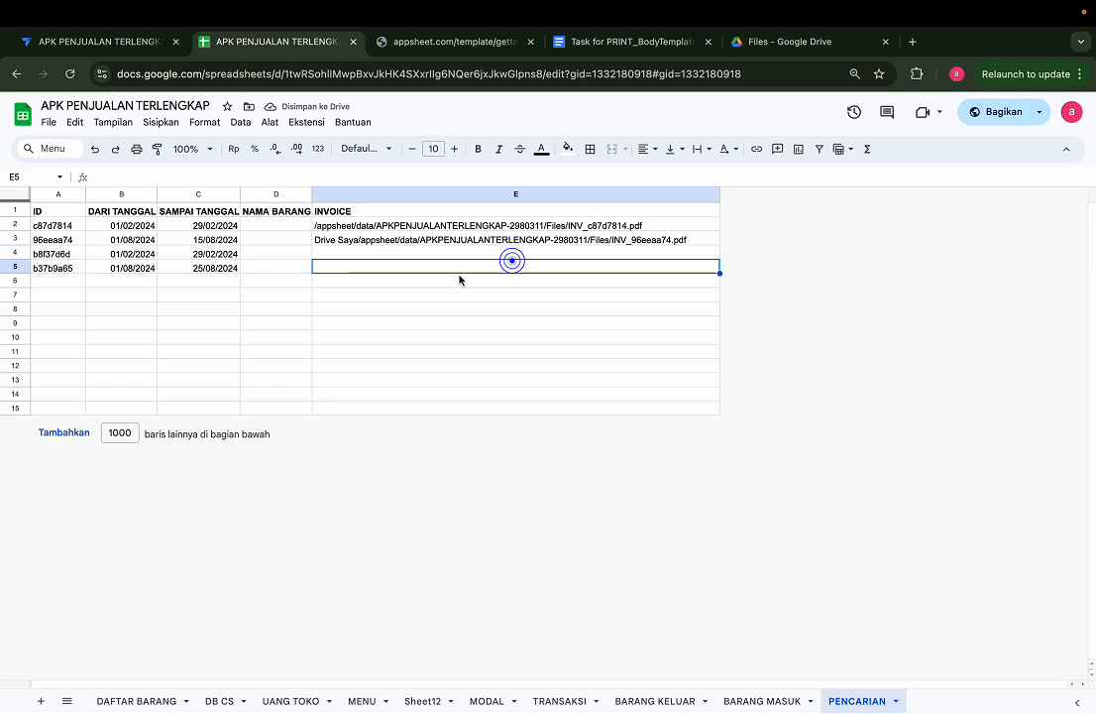
left_click(399, 255)
left_click(367, 262)
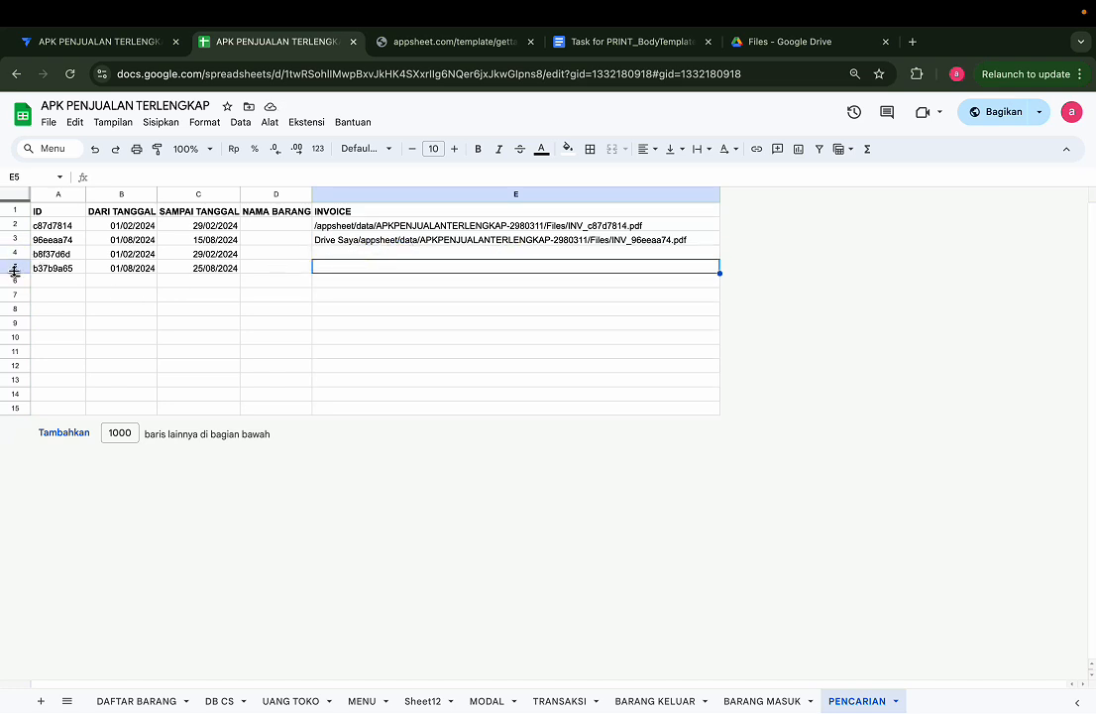
left_click_drag(13, 272, 14, 270)
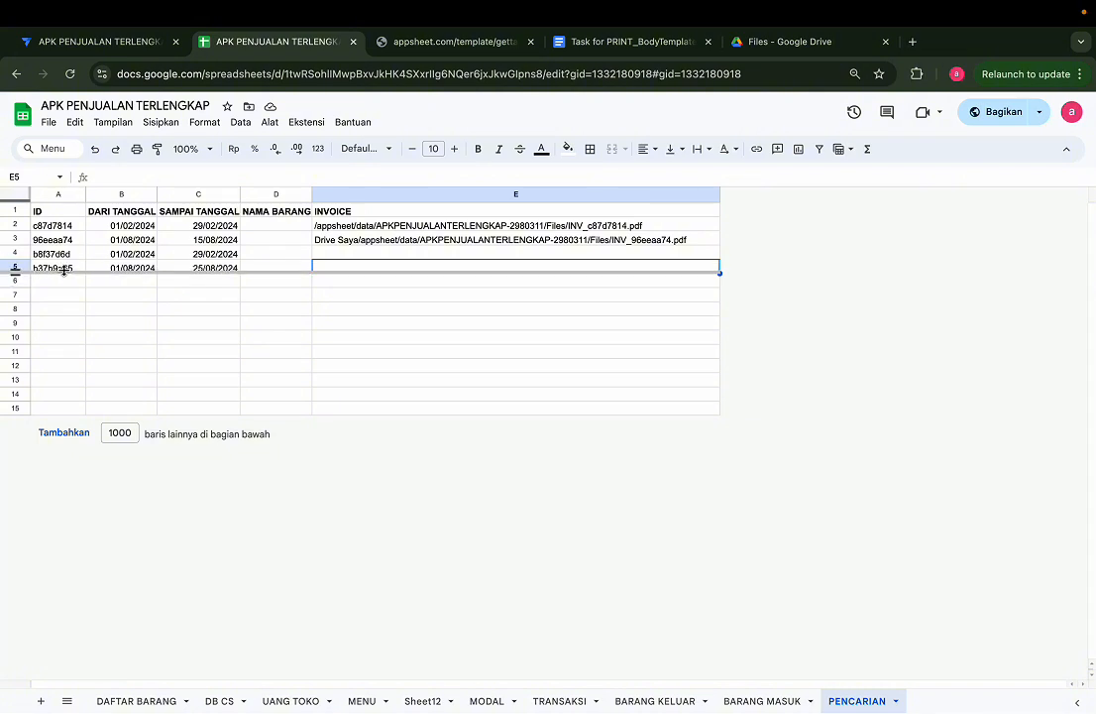
double_click(403, 265)
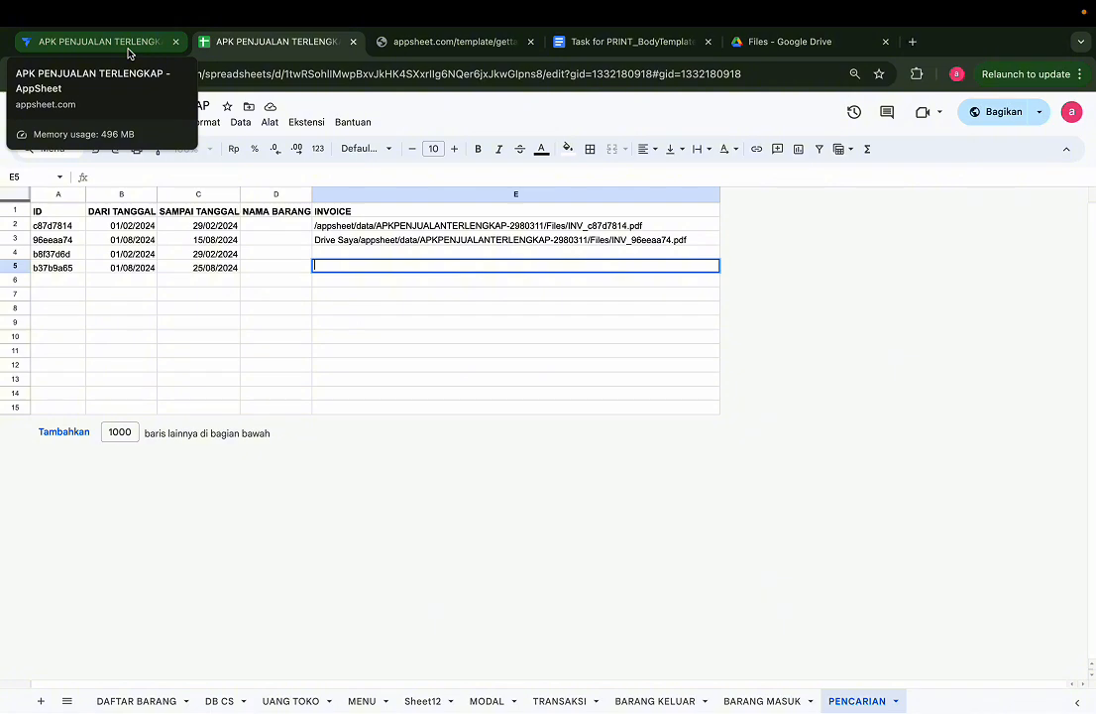
left_click(344, 214)
left_click(335, 269)
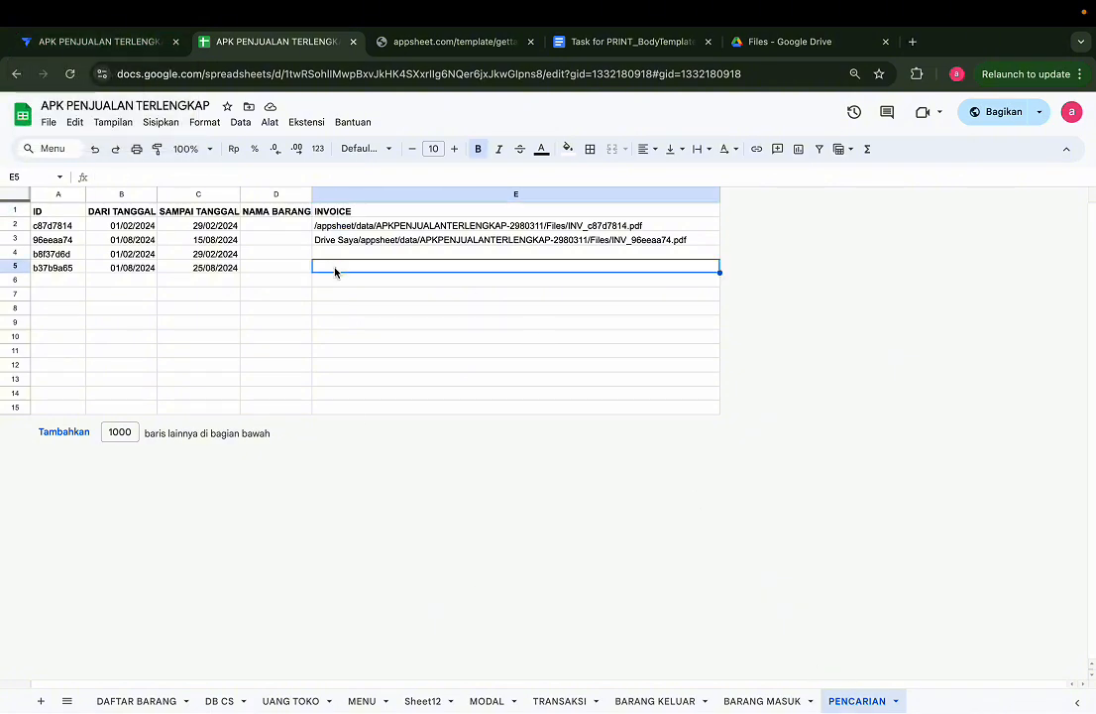
Step: Return to AppSheet and review the column settings of the PENCARIAN table
left_click(99, 41)
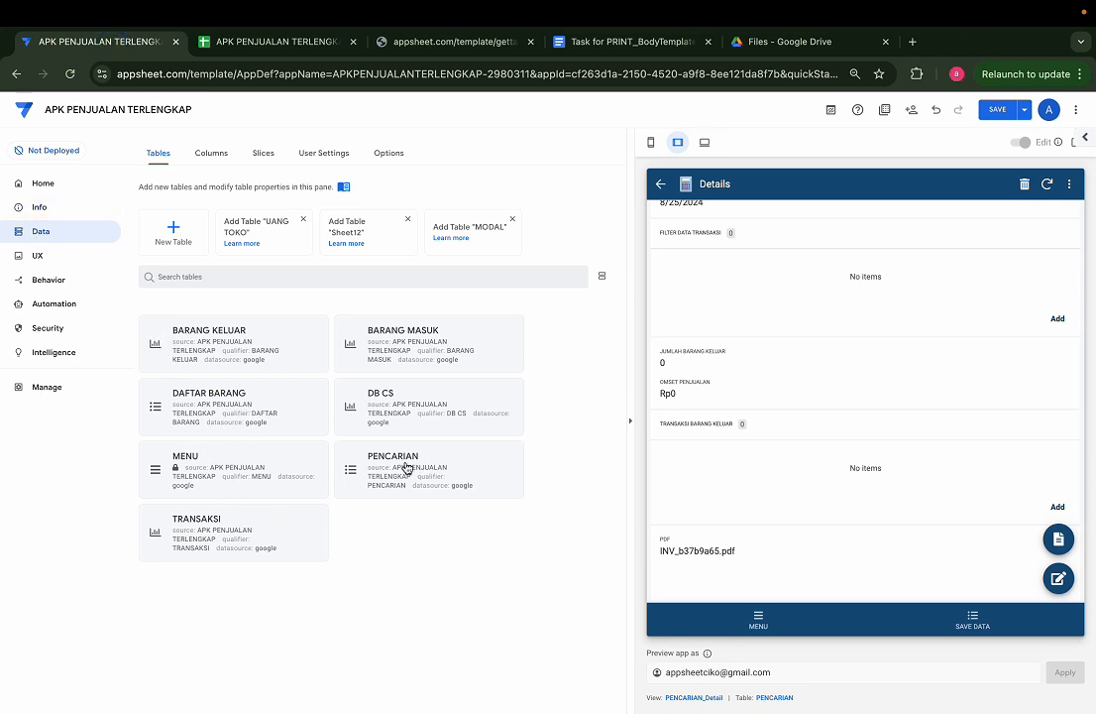
left_click(306, 45)
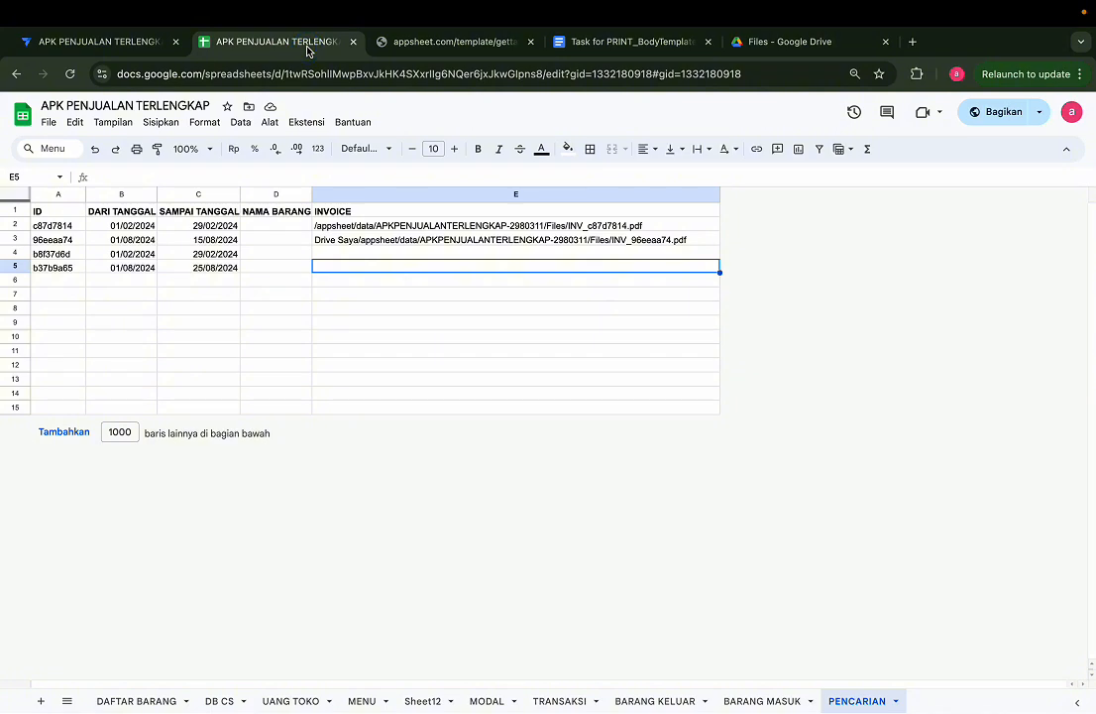
left_click(87, 42)
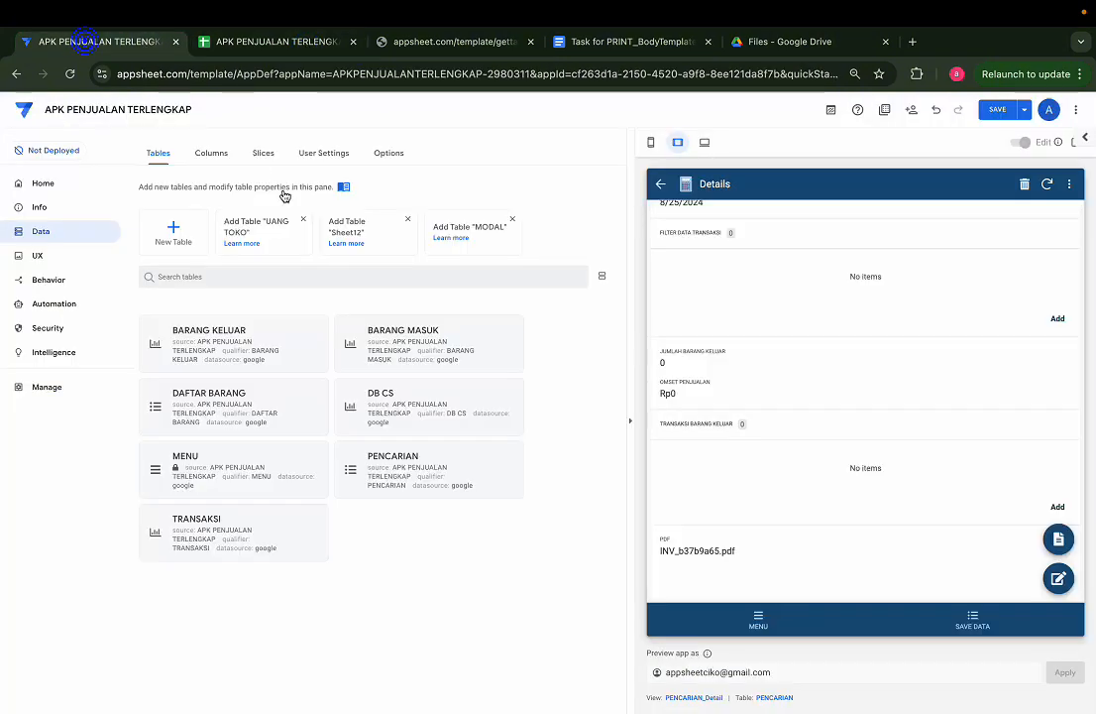
left_click(393, 462)
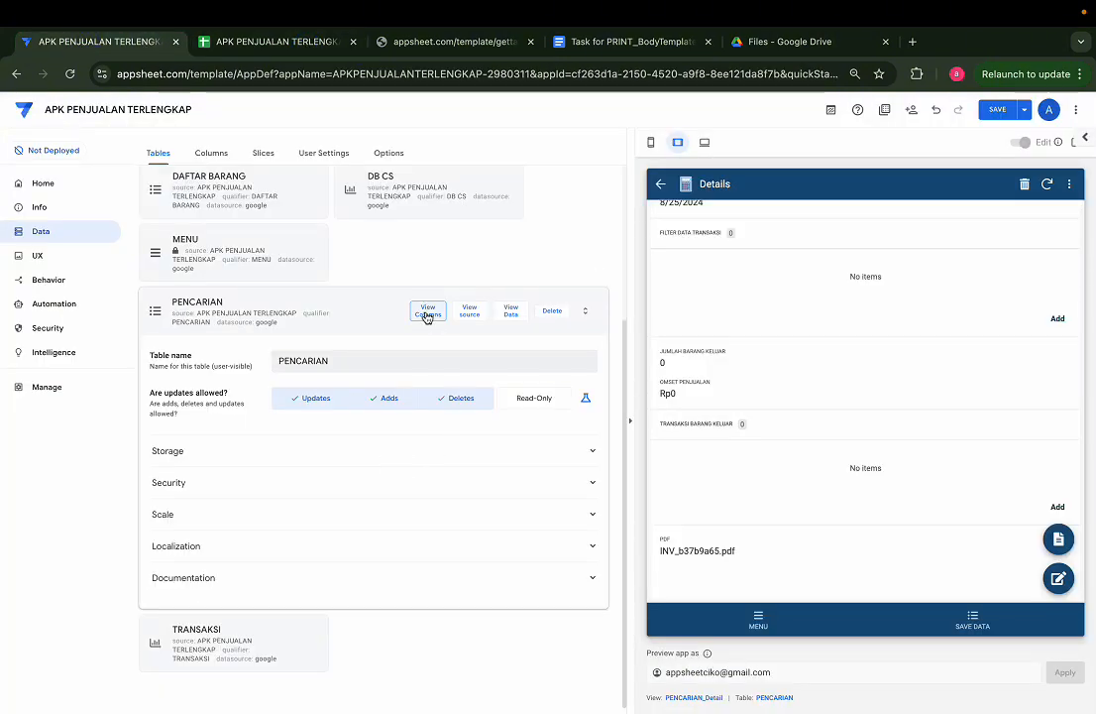
left_click(427, 313)
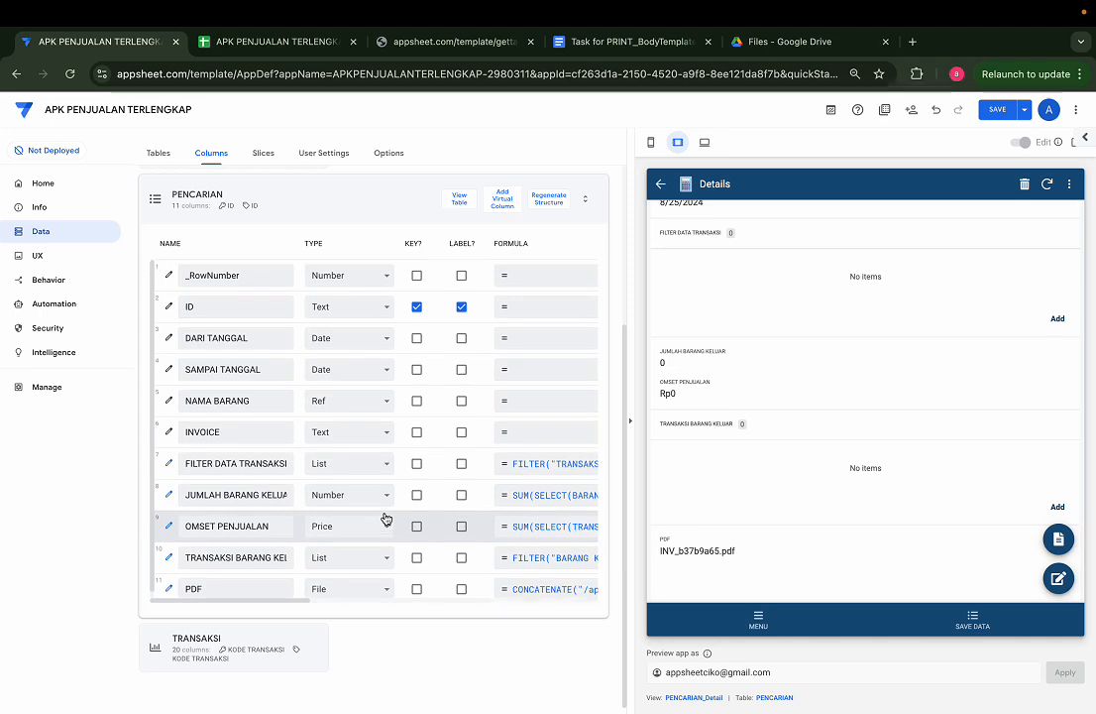
scroll(416, 463, "right", 5)
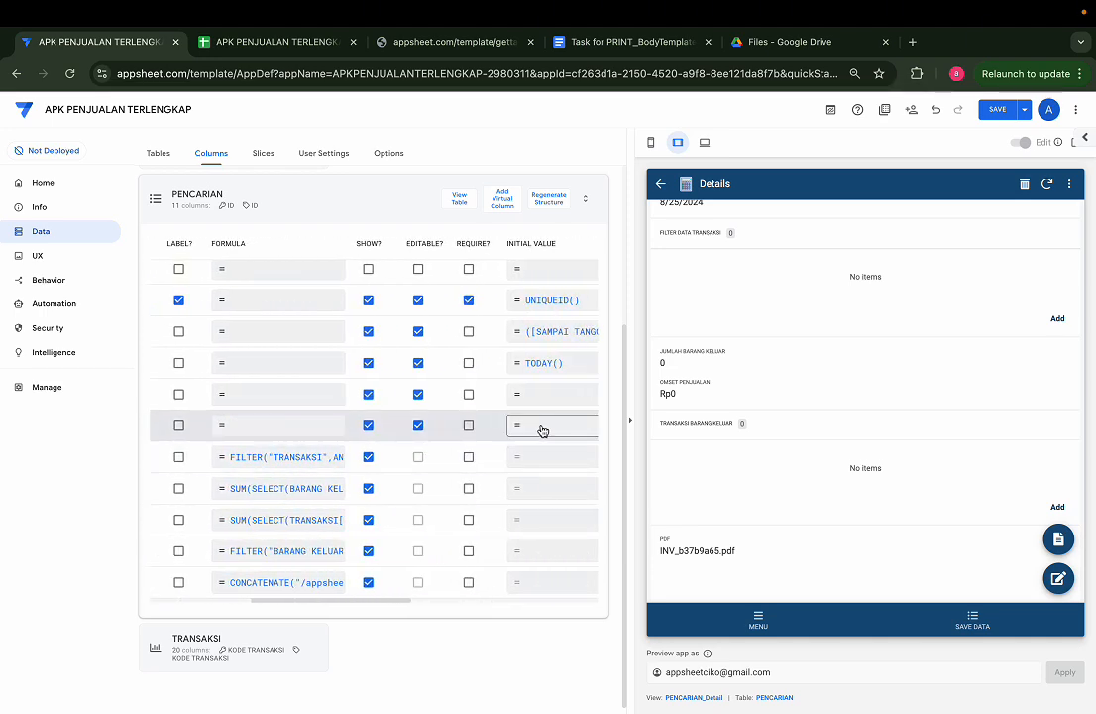
scroll(542, 429, "left", 5)
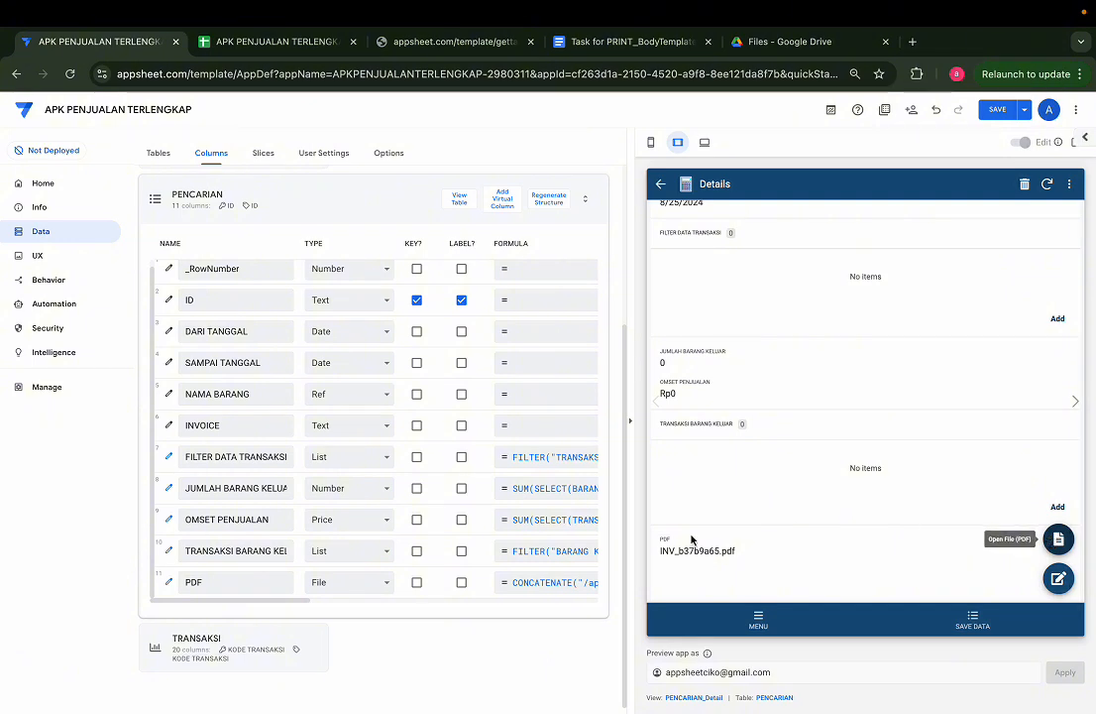
Step: Set the INVOICE column's type to File and copy the PDF column's formula into it: CONCATENATE("/appsheet/data/APKPENJUALANTERLENGKAP-2980311/Files/INV_",[ID],".pdf")
left_click(560, 583)
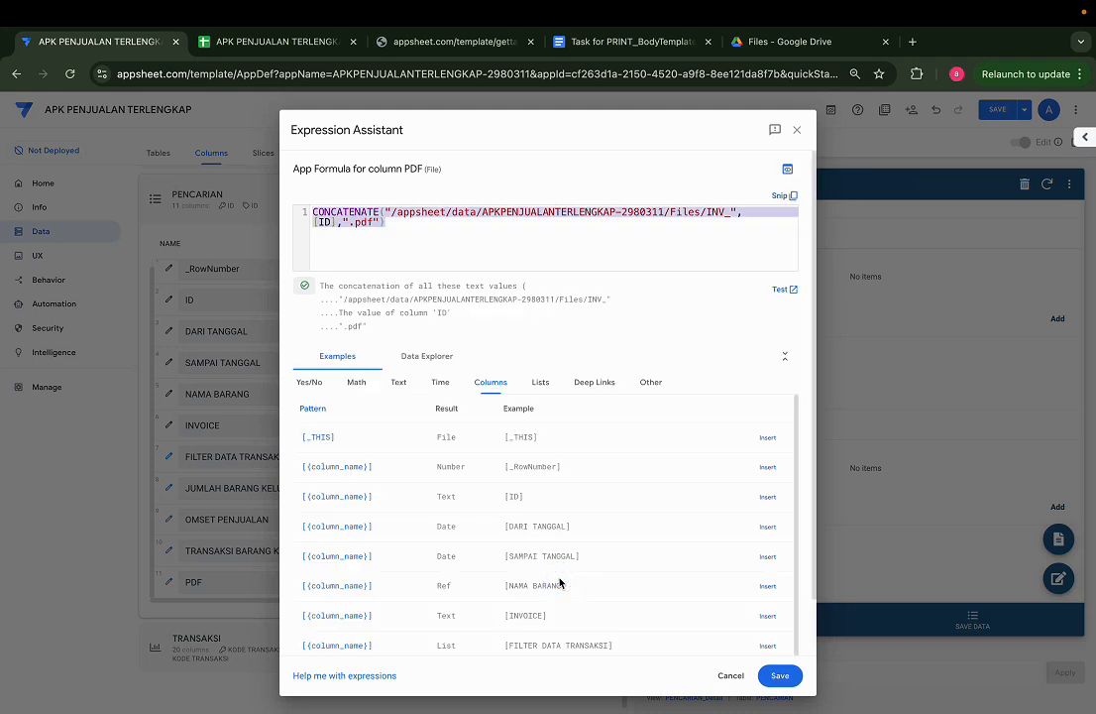
left_click(797, 129)
left_click(327, 425)
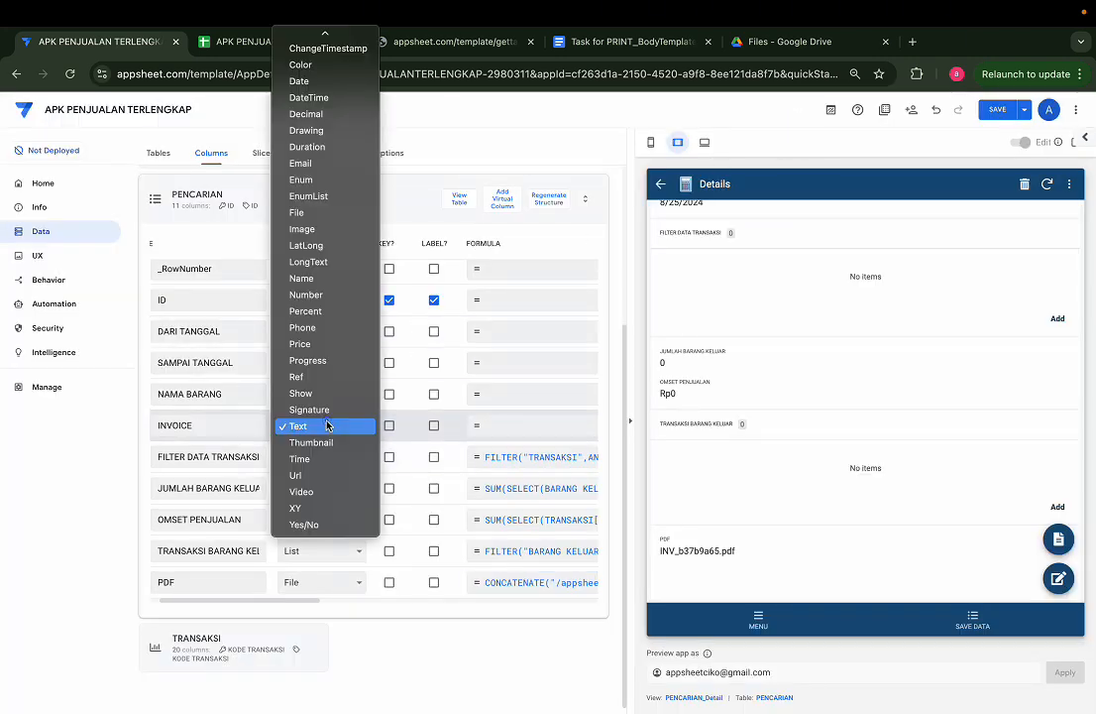
key("f")
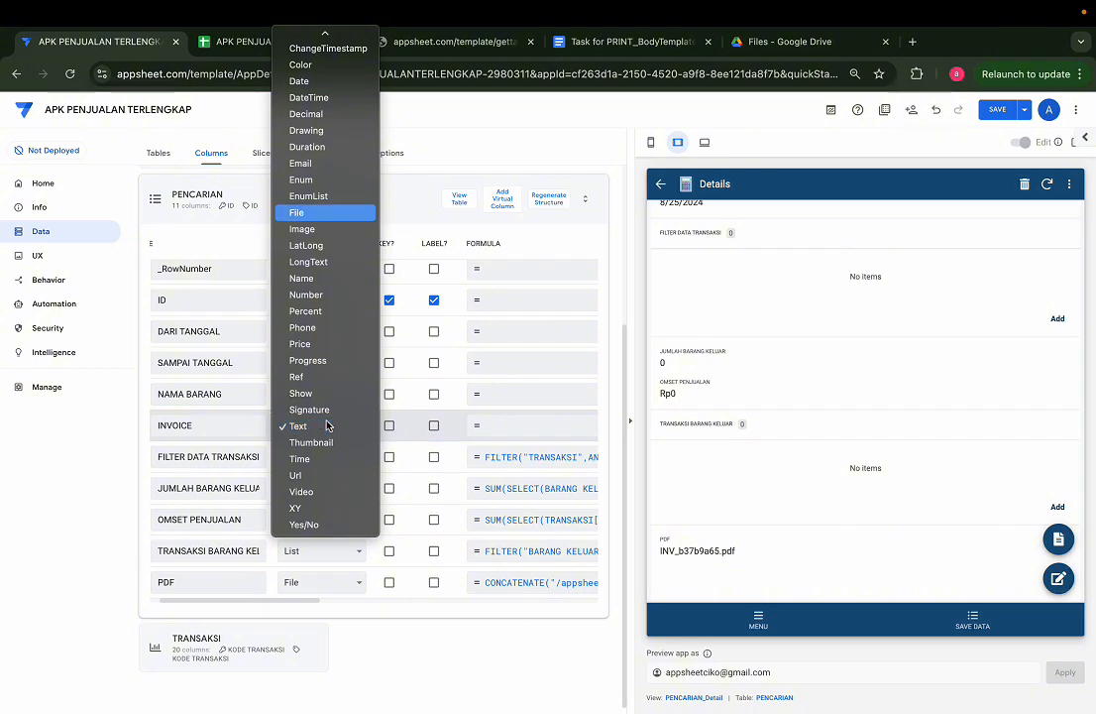
key("Return")
left_click(525, 431)
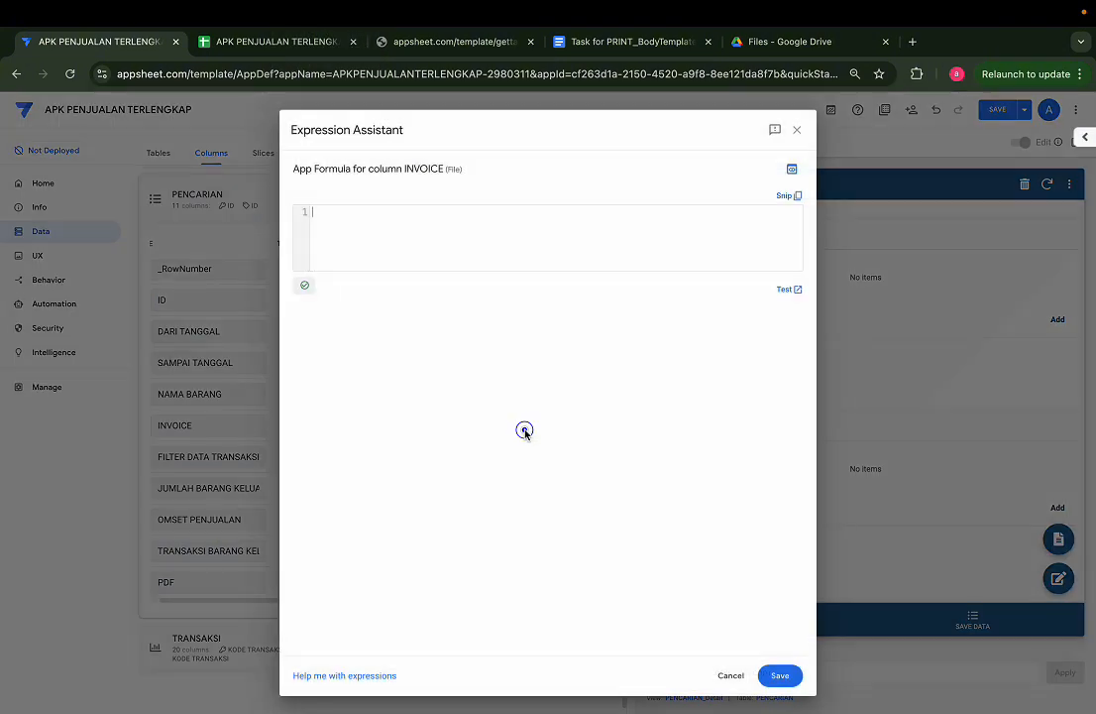
type("CONCATENATE(\"/appsheet/data/APKPENJUALANTERLENGKAP-2980311/Files/INV_\",[ID],\".pdf\")")
left_click(779, 675)
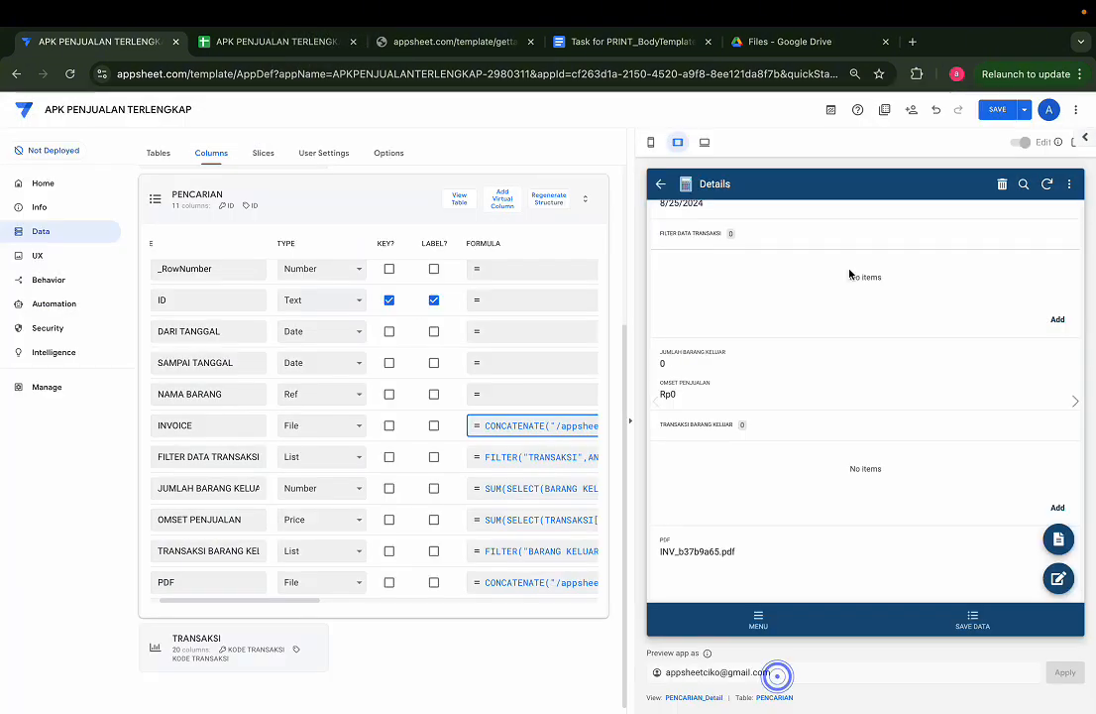
Step: Re-save record b37b9a65 through its form and check its INVOICE path in the PENCARIAN sheet
left_click(1058, 578)
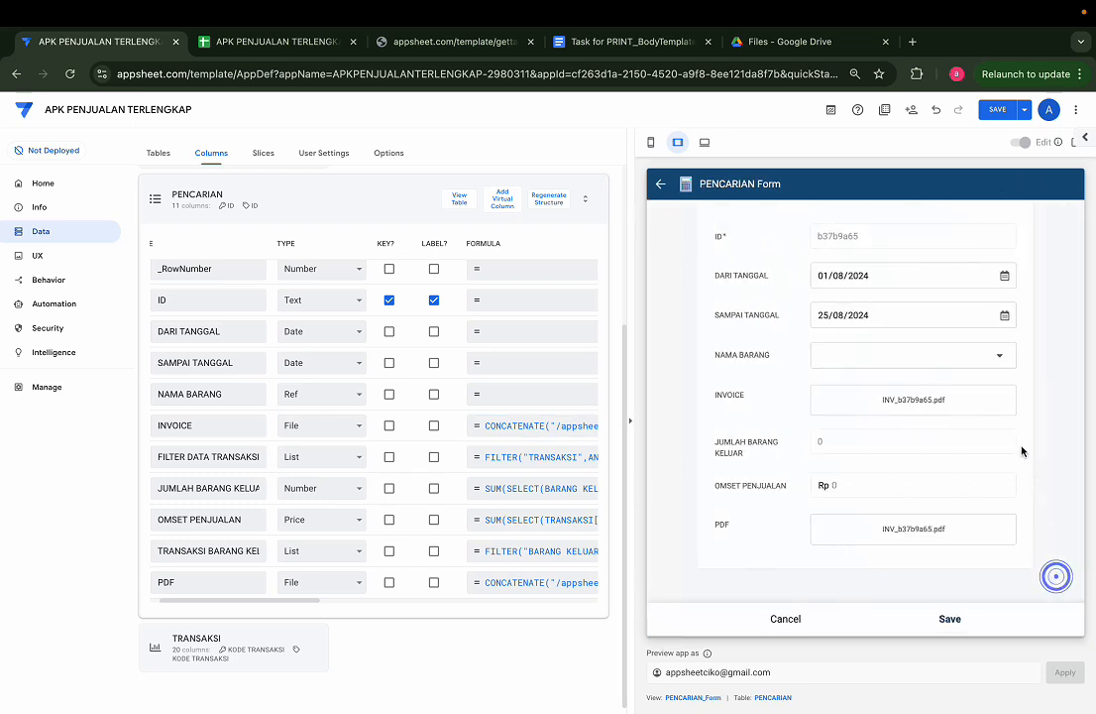
left_click(950, 618)
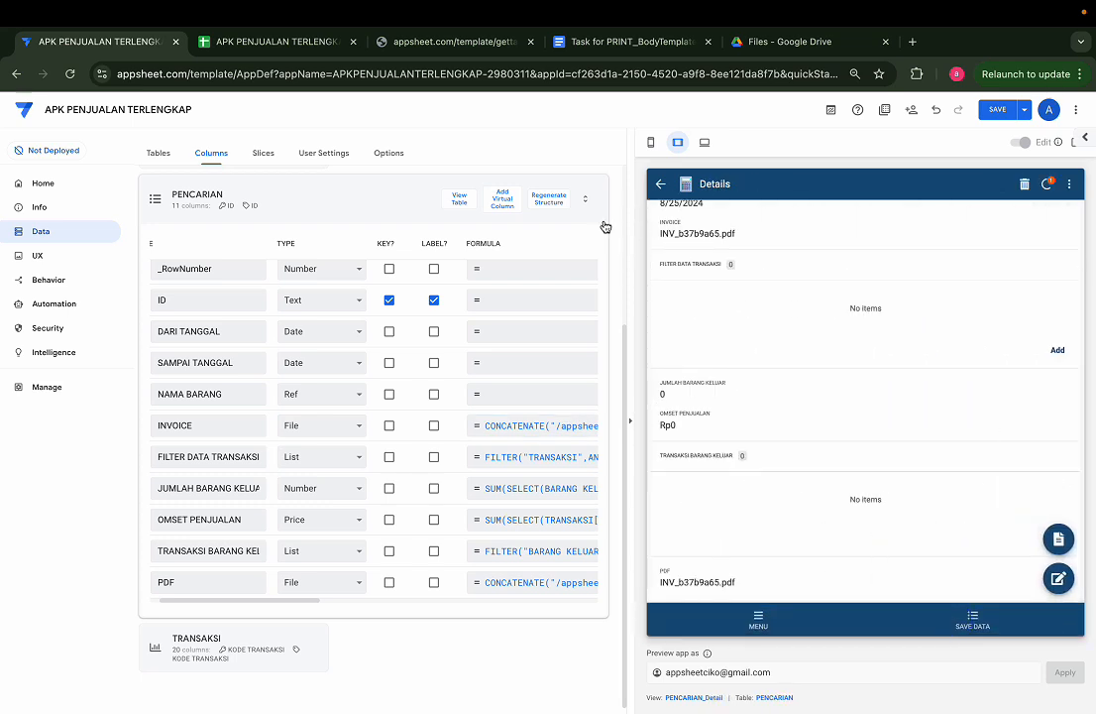
left_click(302, 48)
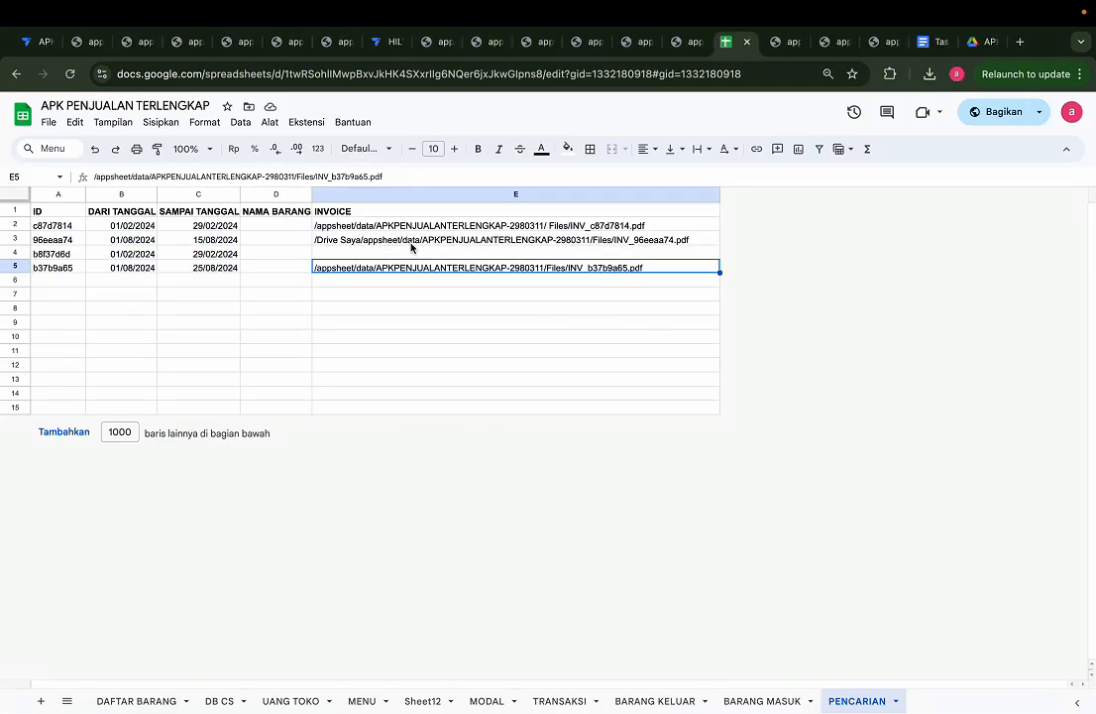
Step: Return to AppSheet, sync, open record b37b9a65 from SAVE DATA, try to view its invoice file and close the file pages
left_click(37, 42)
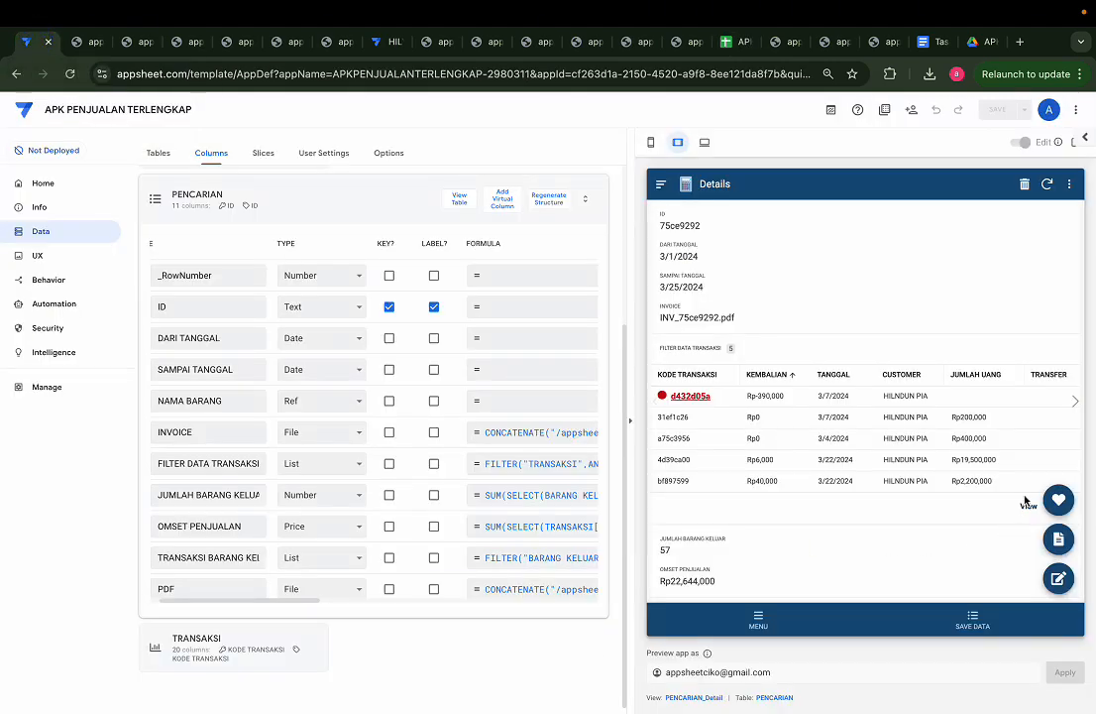
left_click(1047, 184)
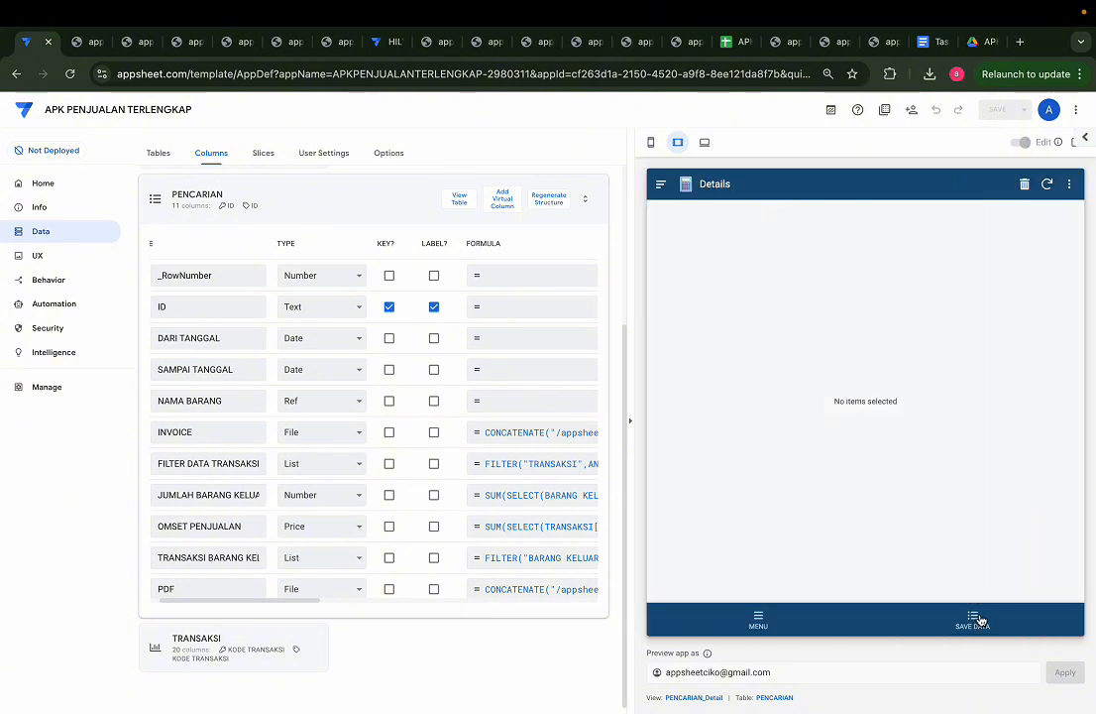
left_click(972, 619)
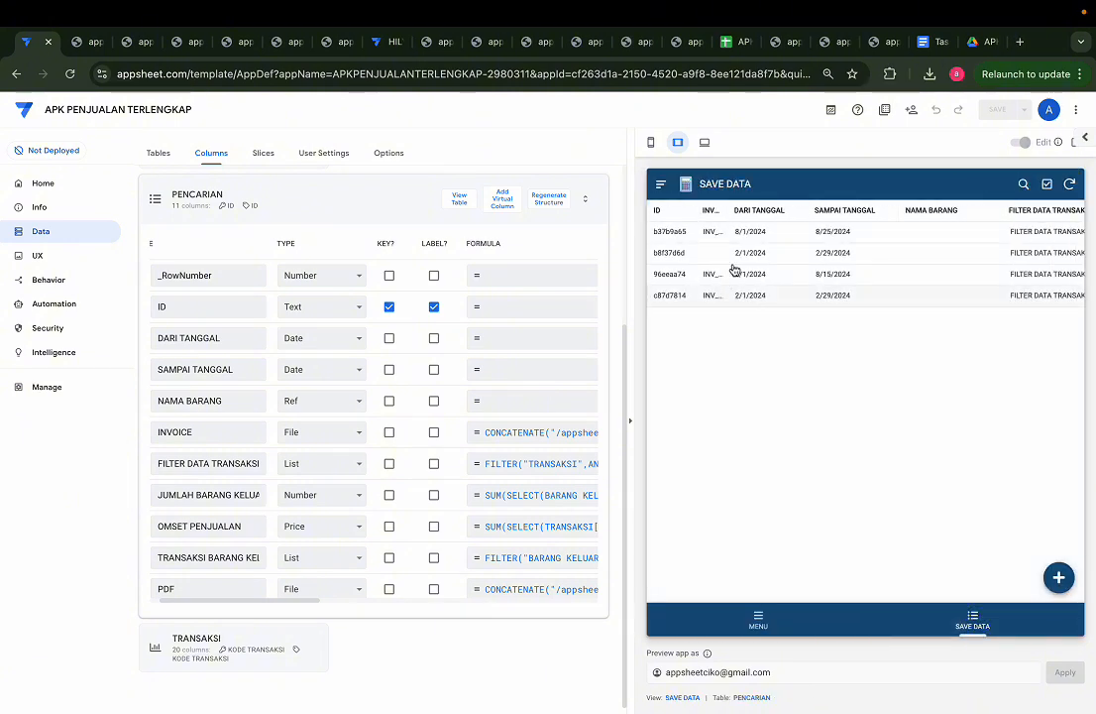
left_click(845, 234)
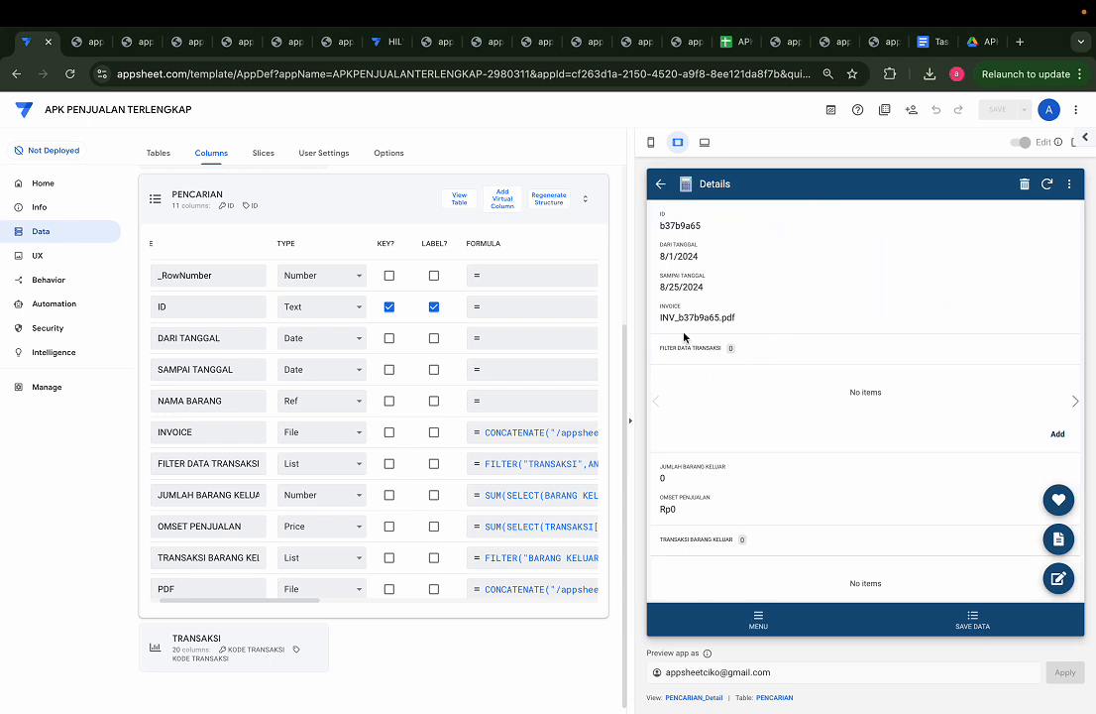
left_click(1063, 503)
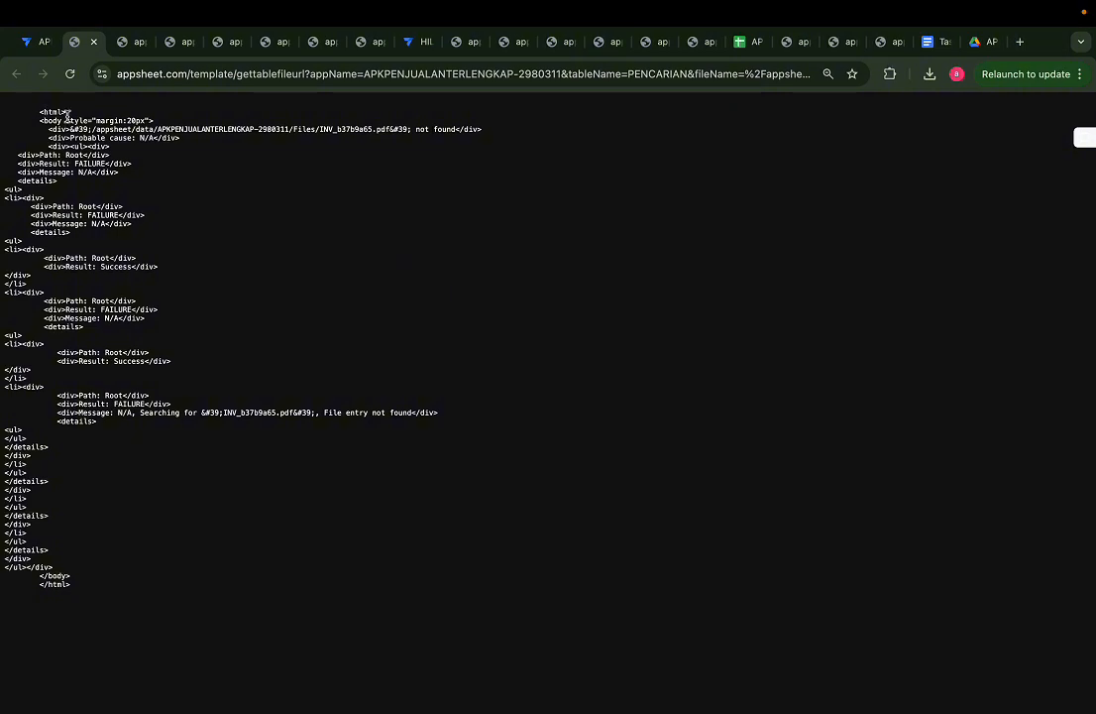
left_click(95, 43)
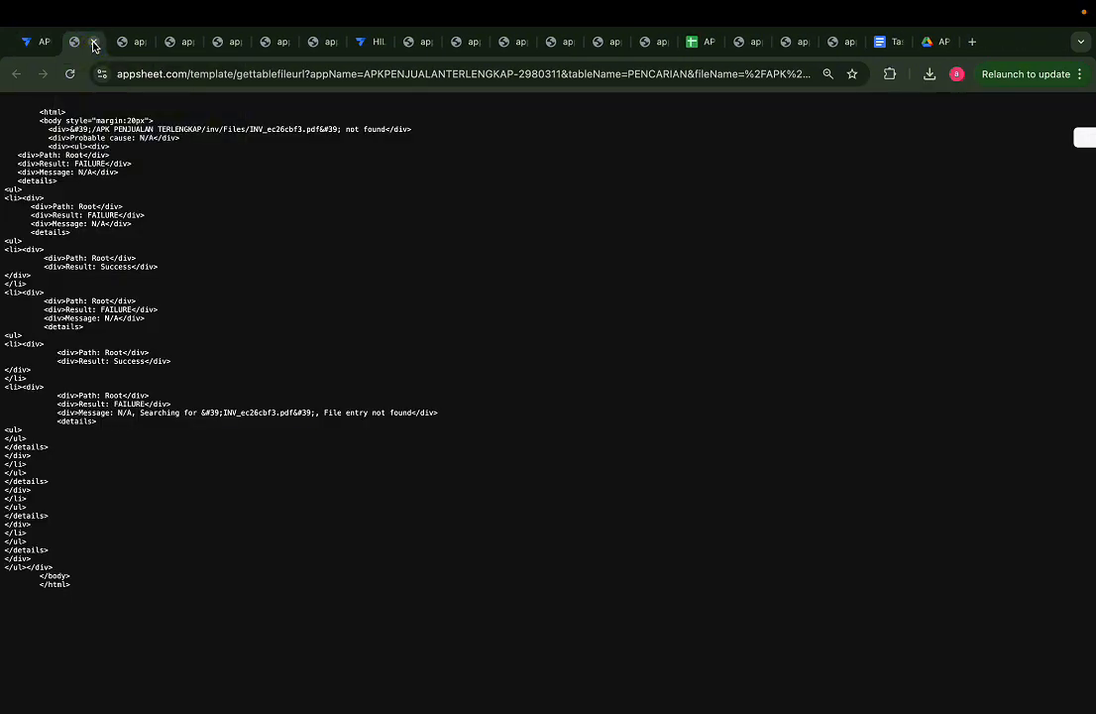
left_click(95, 42)
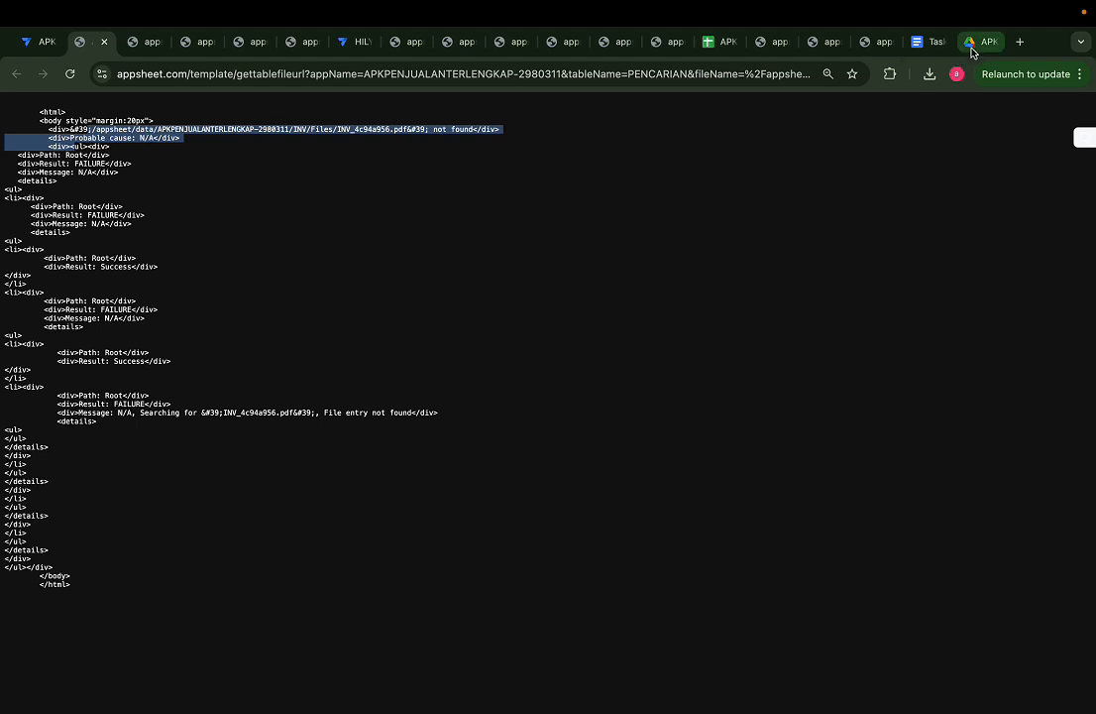
Step: Switch to Google Drive and compare the Files folders inside APKPENJUALANTERLENGKAP-2980311 and TOKO HILYA
left_click(973, 49)
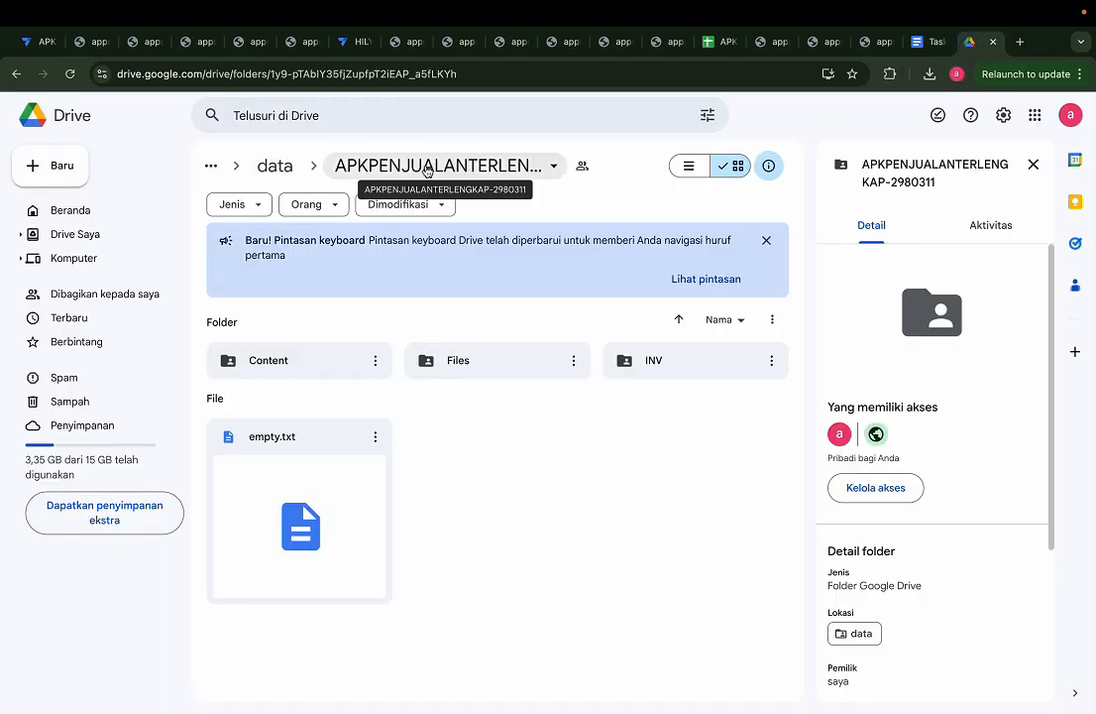
double_click(464, 367)
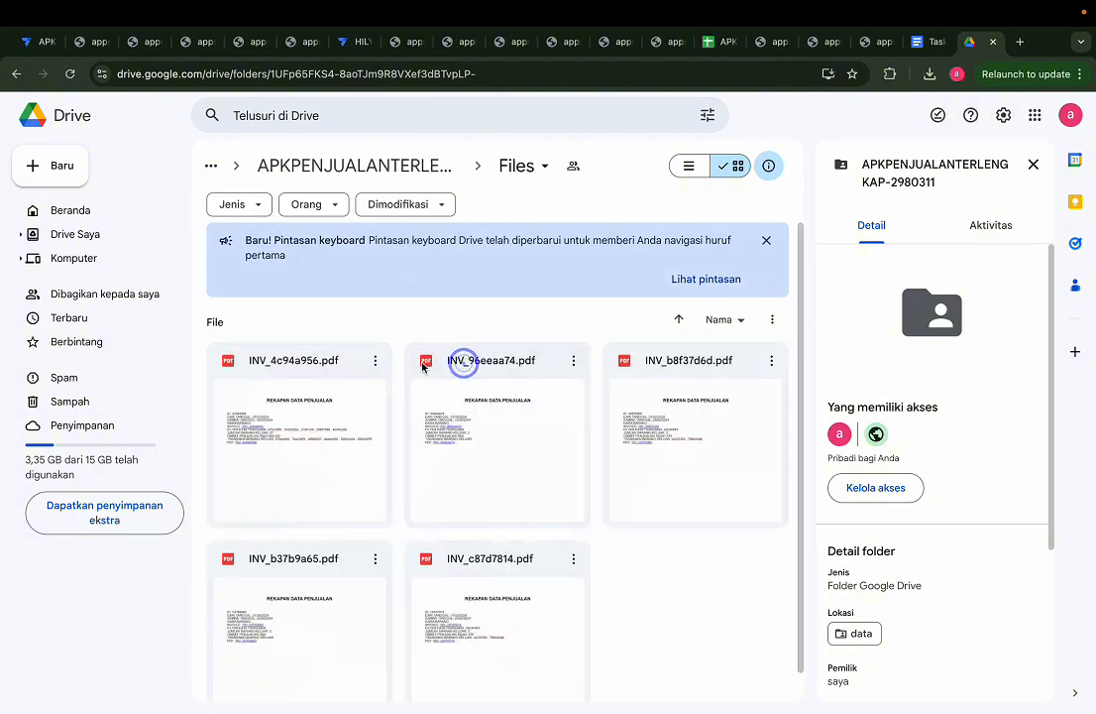
left_click(65, 235)
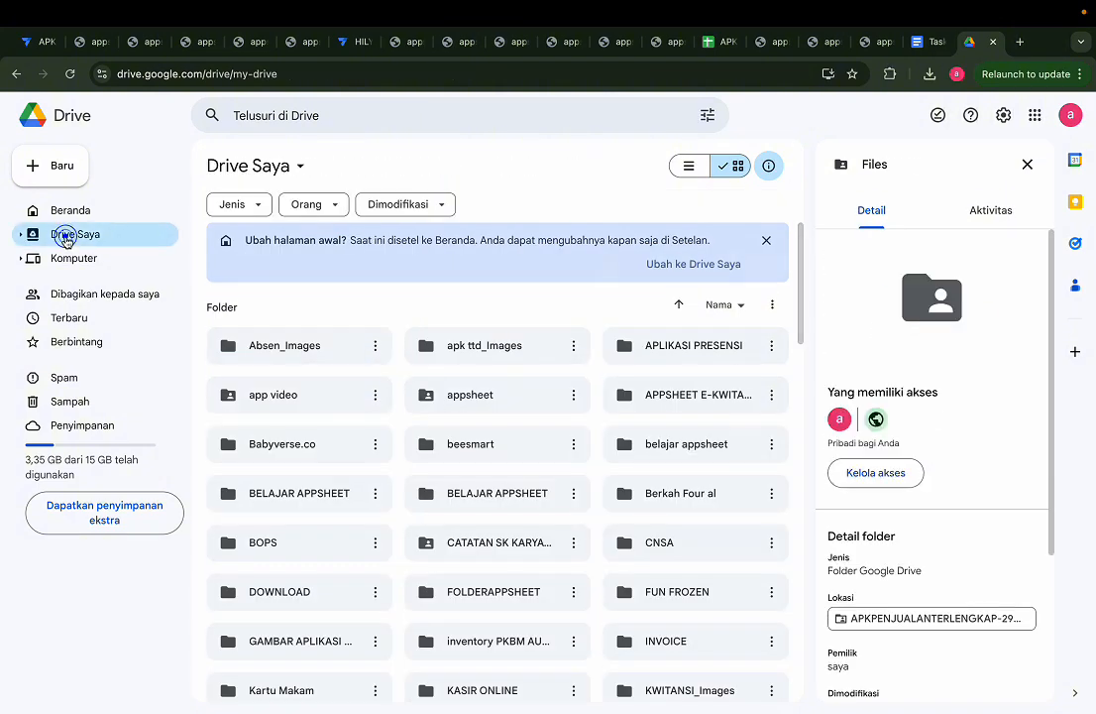
scroll(485, 392, "down", 5)
scroll(485, 392, "up", 4)
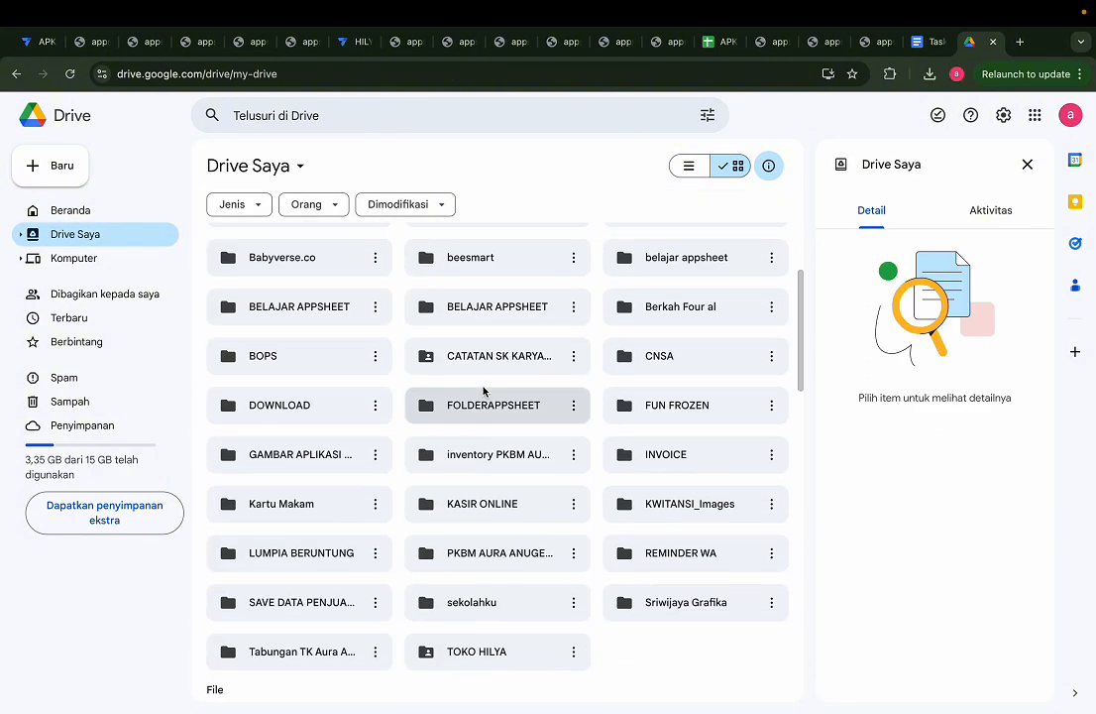
scroll(485, 391, "down", 1)
left_click_drag(465, 621, 568, 625)
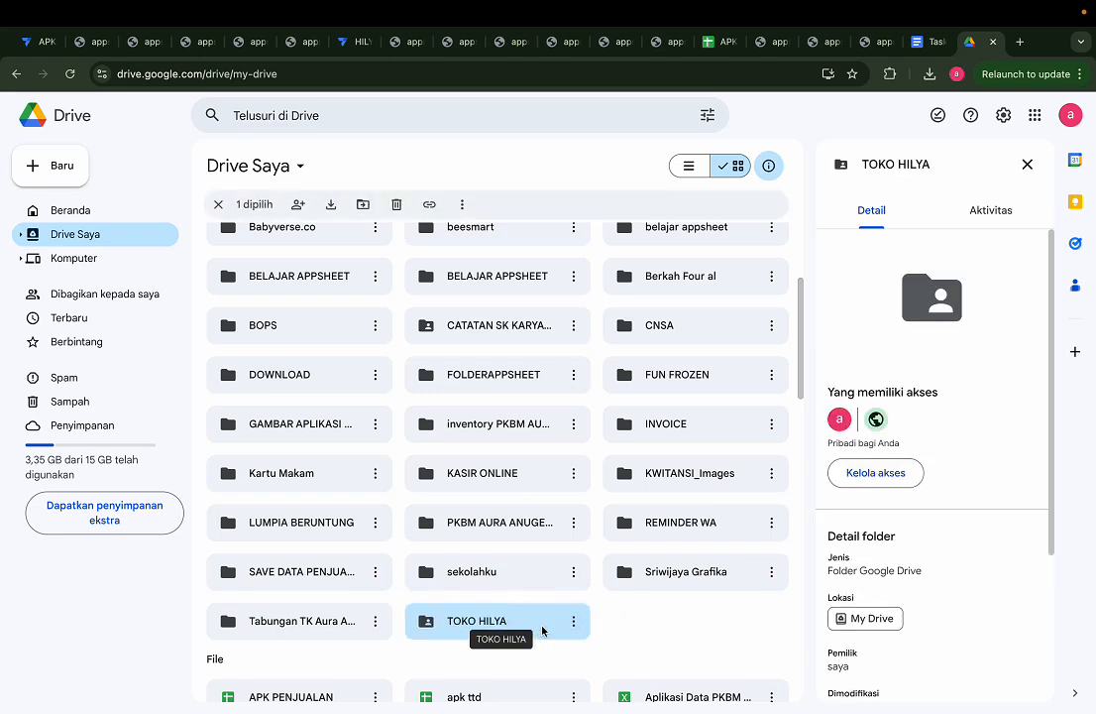
double_click(507, 633)
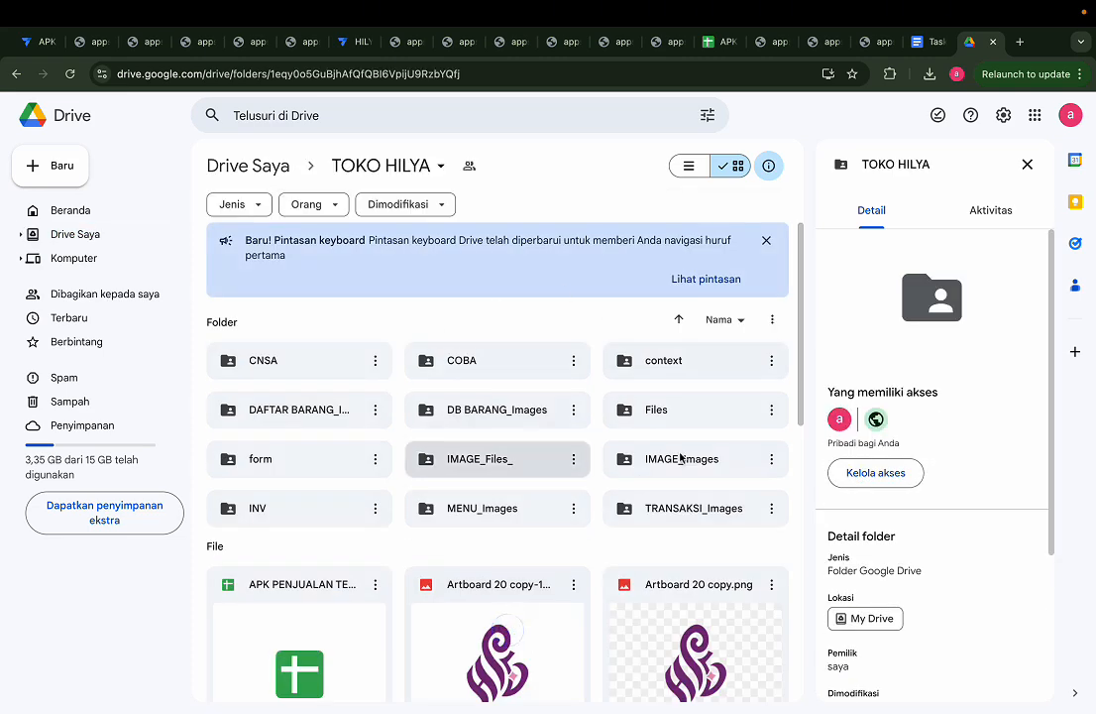
double_click(635, 414)
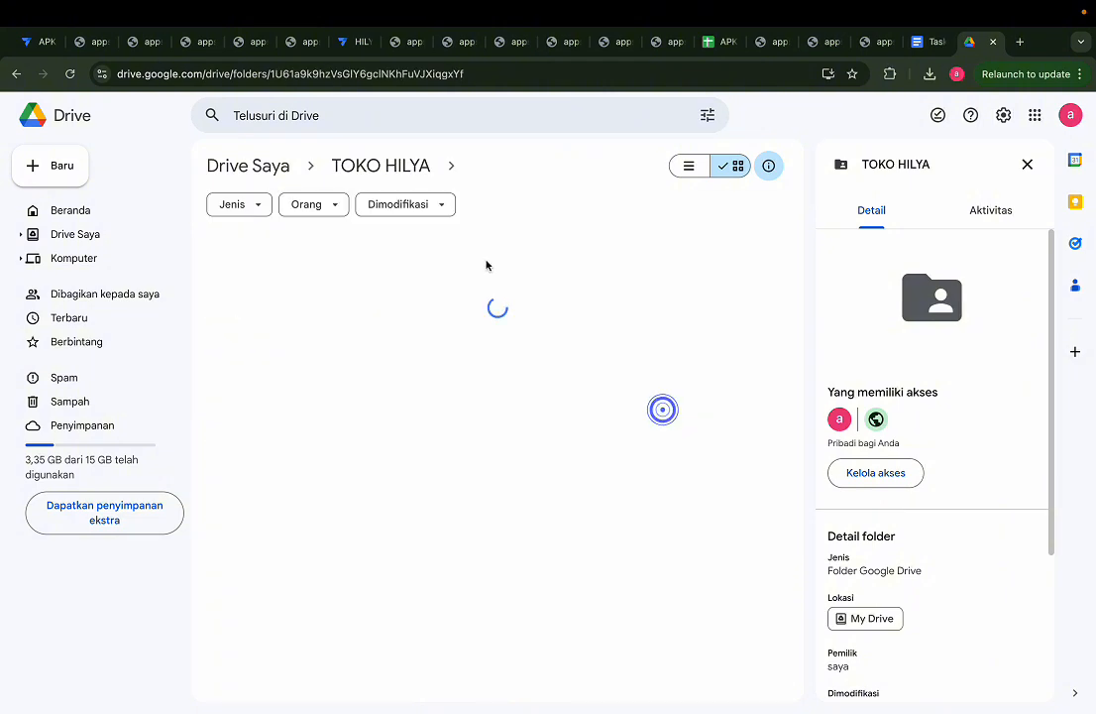
Step: Copy the TOKO HILYA folder's name without renaming it and go back to Drive Saya
right_click(382, 164)
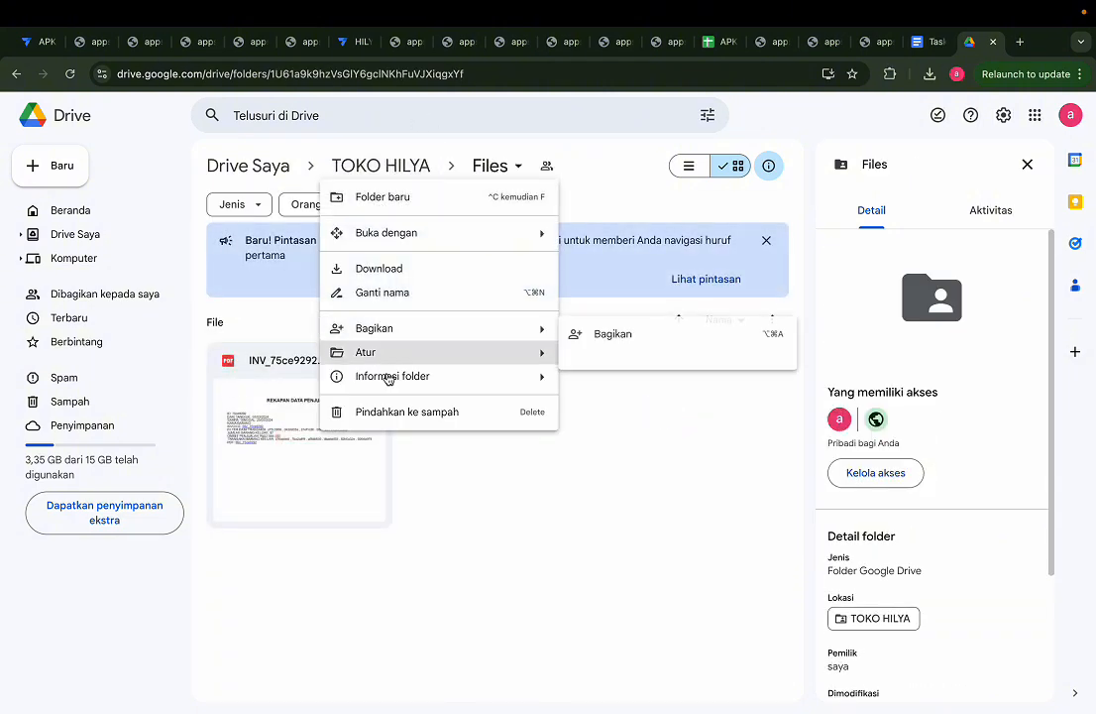
left_click(392, 294)
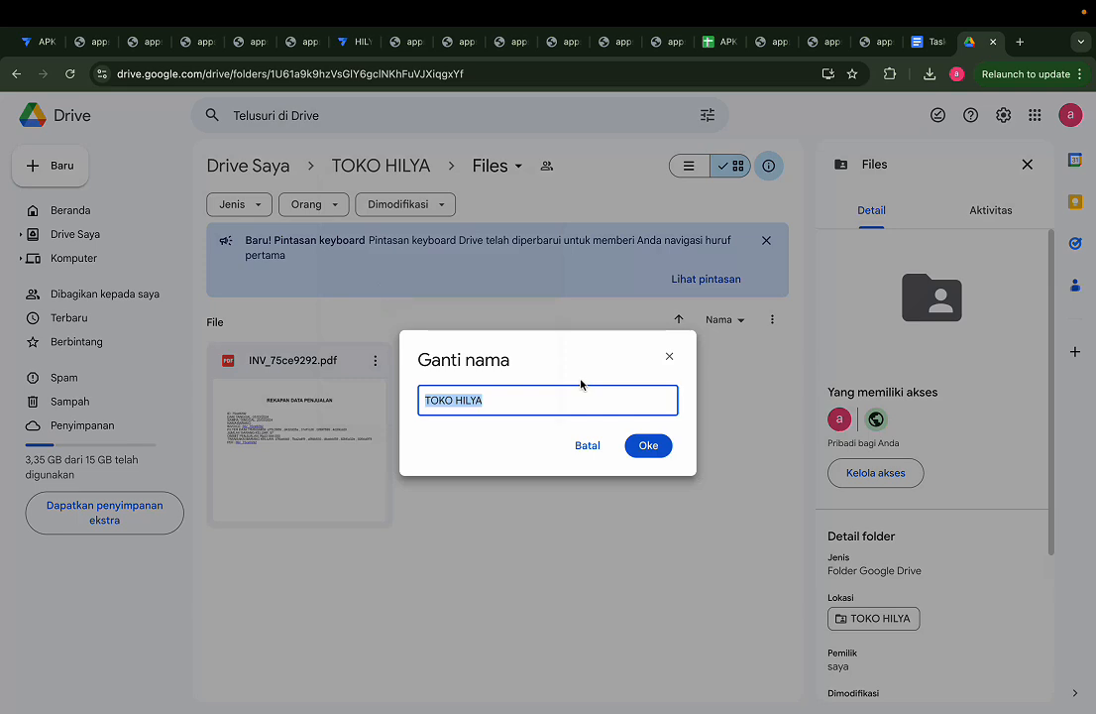
left_click(669, 357)
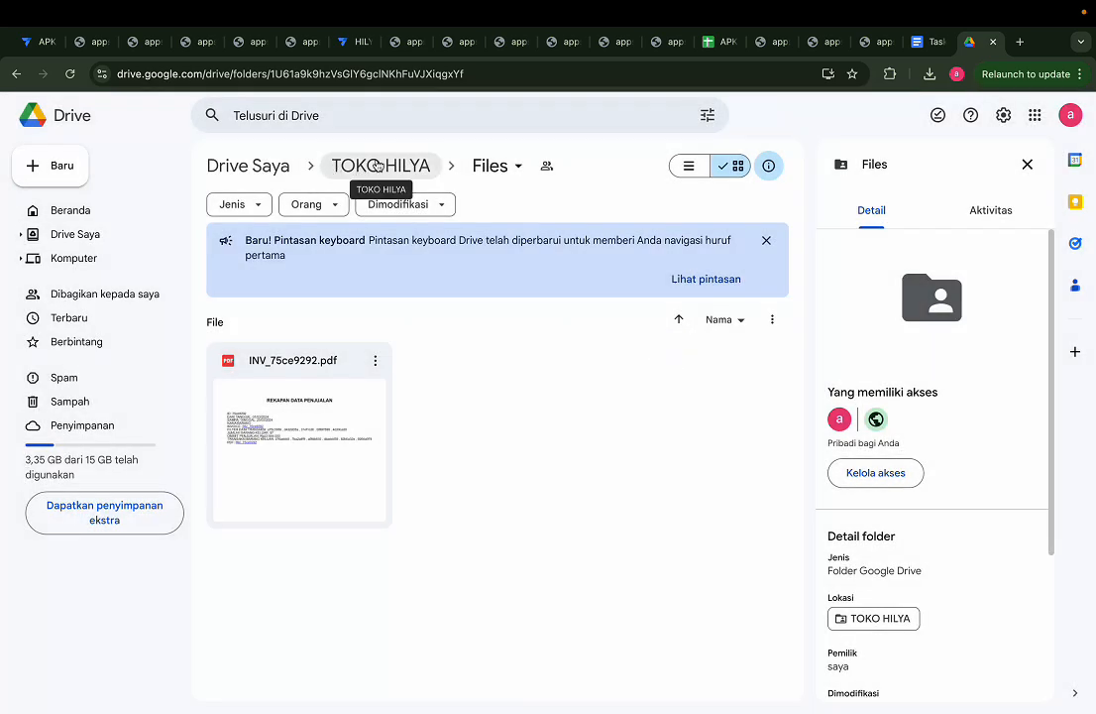
left_click(250, 158)
Step: Switch to AppSheet and set the app's default app folder to /TOKO HILYA
left_click(47, 43)
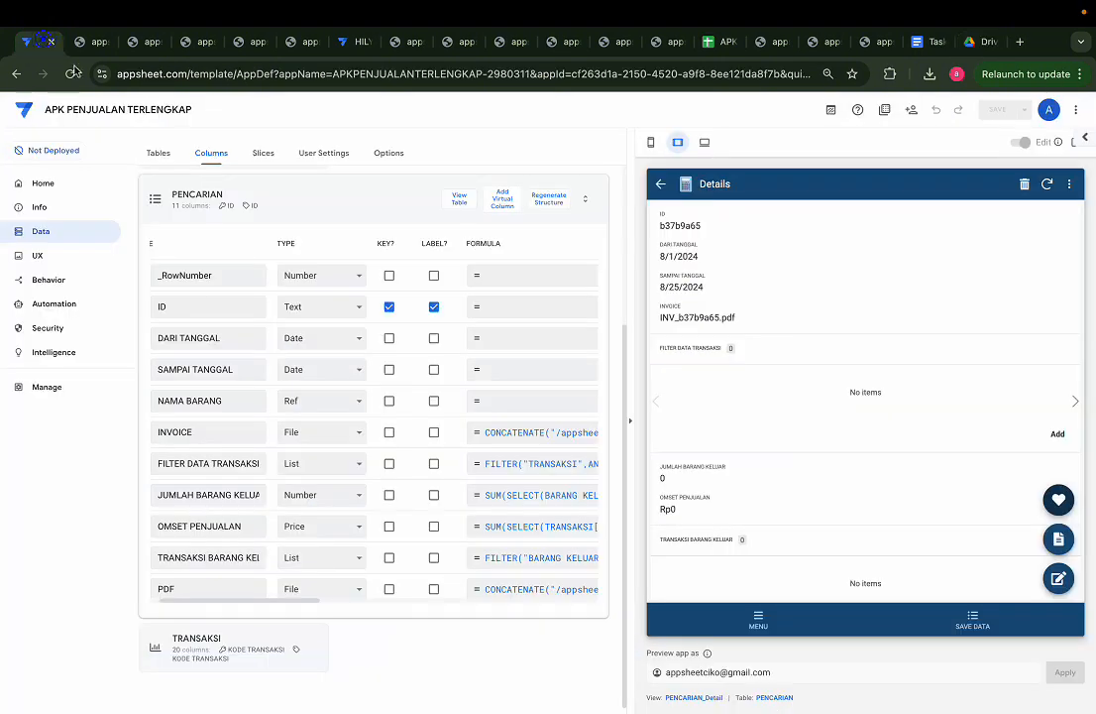
left_click(58, 209)
left_click(231, 153)
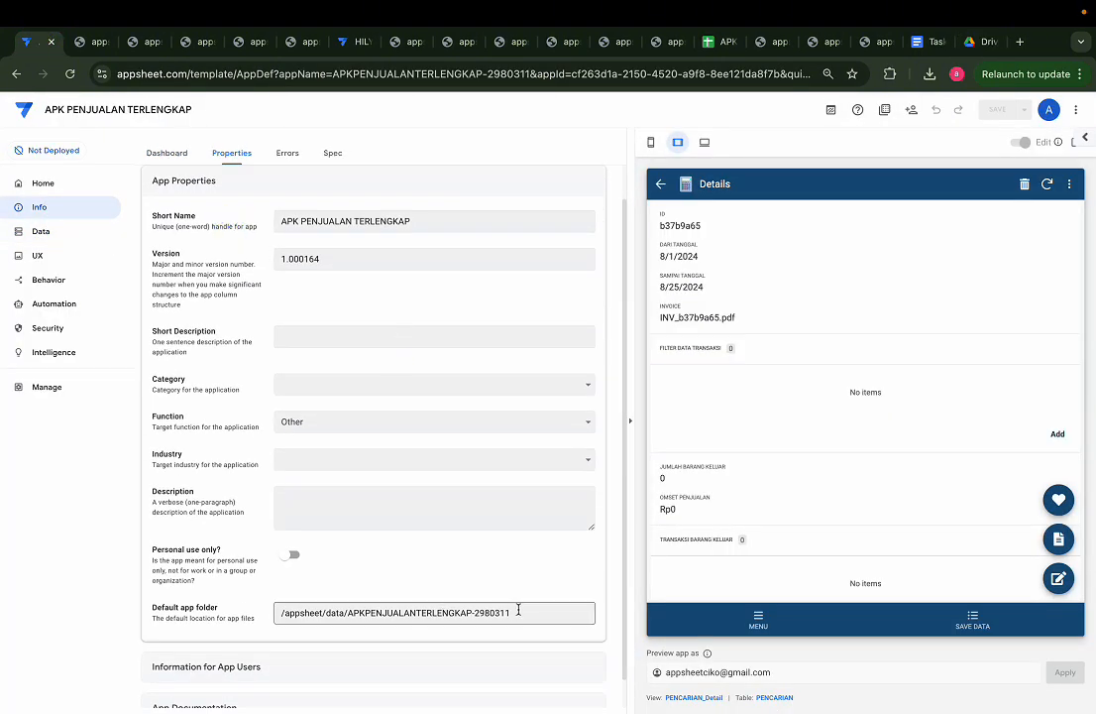
triple_click(504, 611)
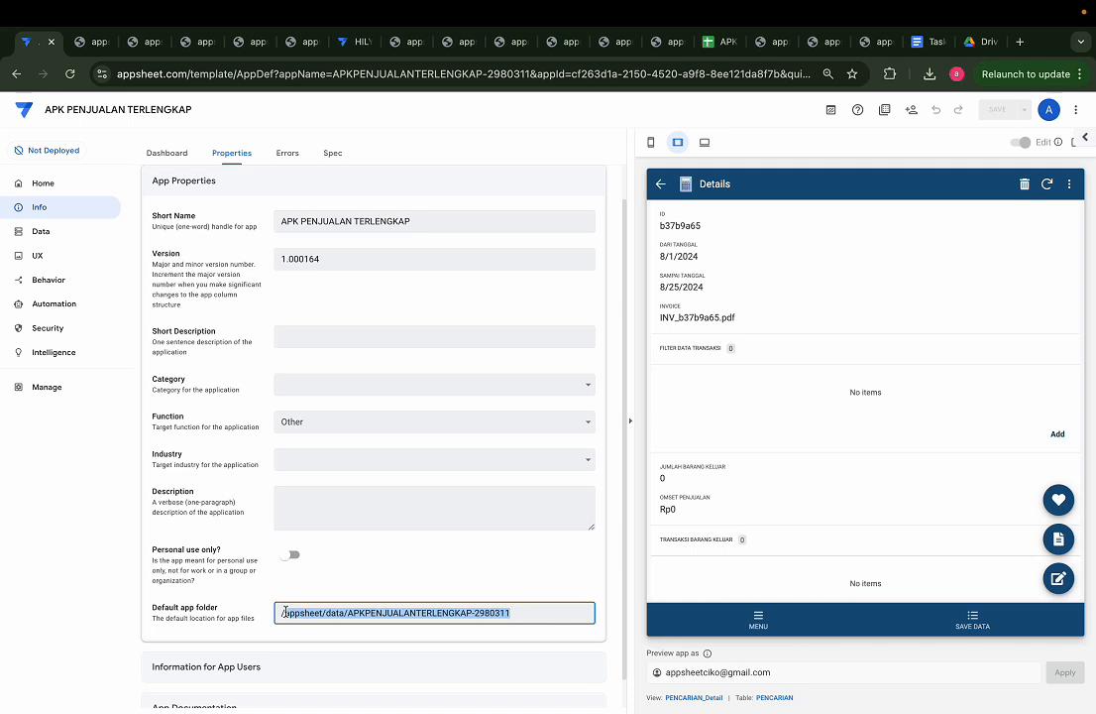
type("/TOKO HILYA")
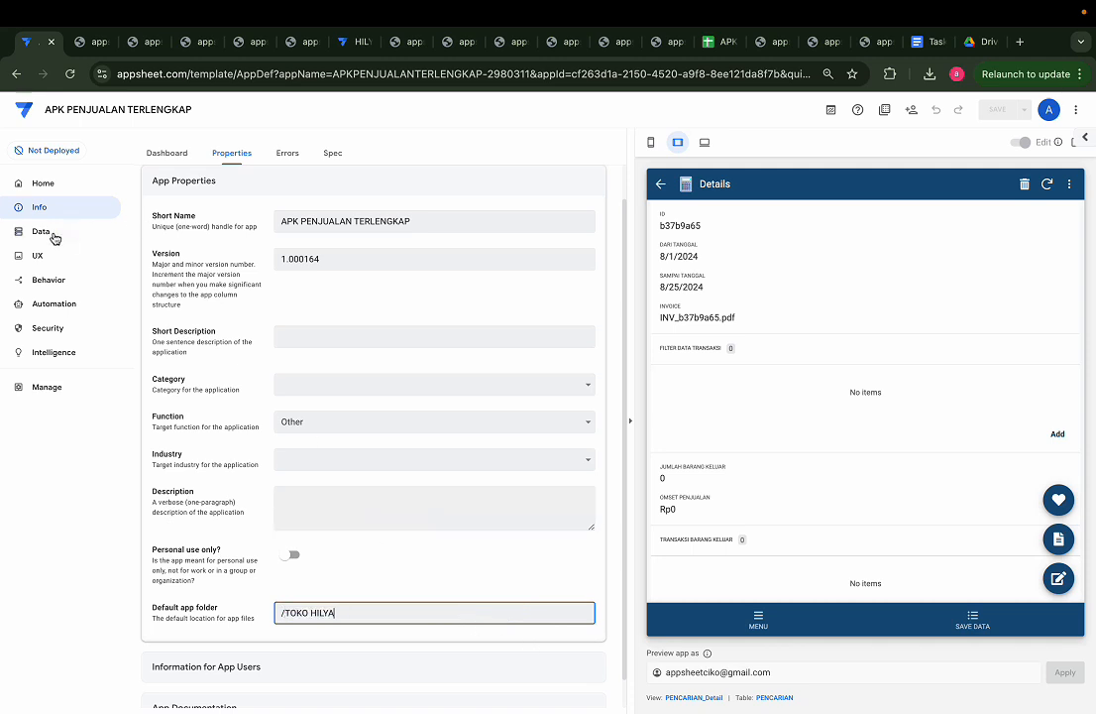
Step: Replace the folder path in the PENCARIAN table's INVOICE formula, making it CONCATENATE("/TOKO HILYA/FILES/INV_",[ID],".pdf")
left_click(52, 234)
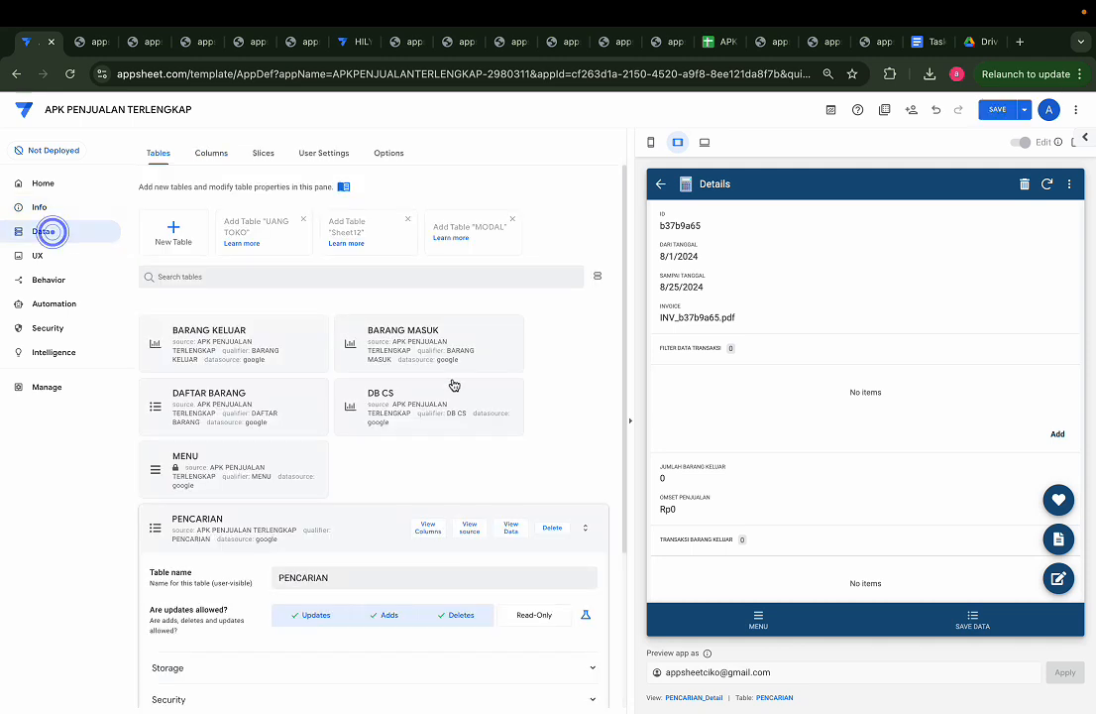
left_click(430, 523)
left_click(555, 432)
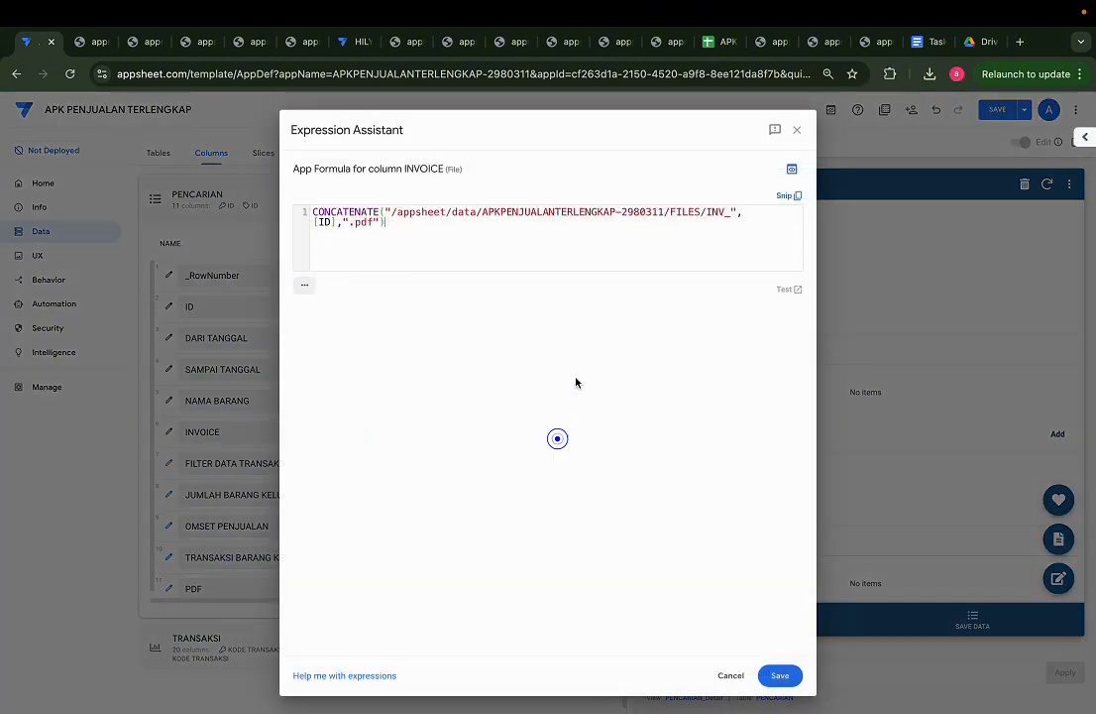
left_click_drag(396, 216, 678, 215)
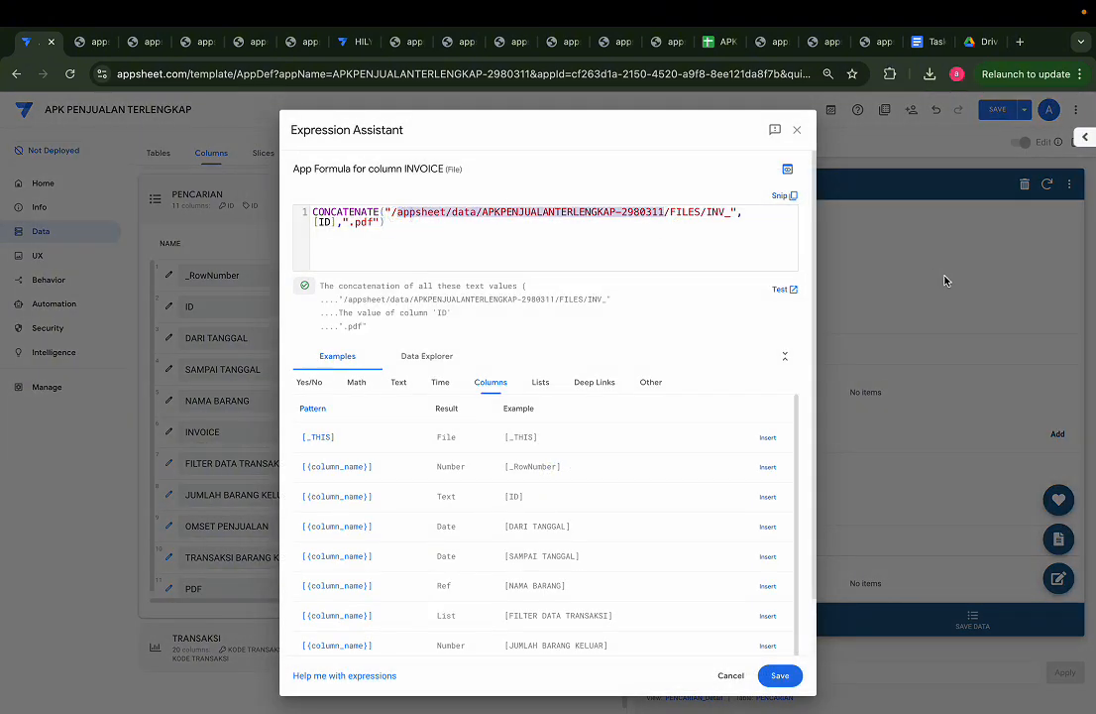
type("/TOKO HILYA")
left_click(780, 675)
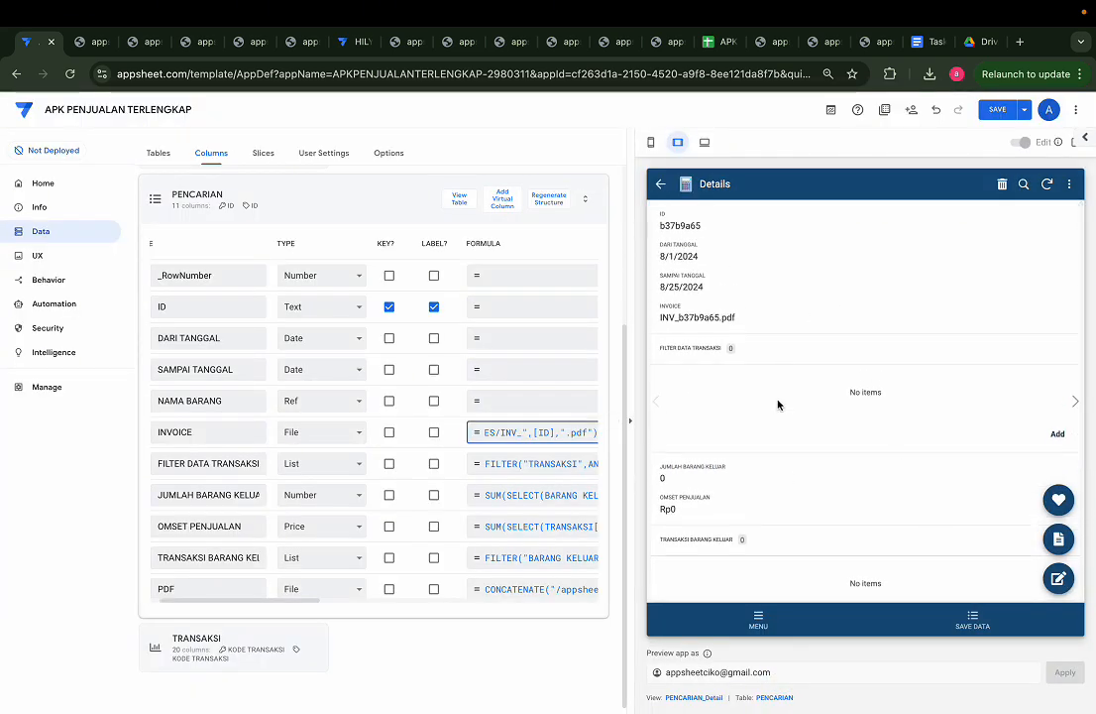
Step: Save record b37b9a65 again with the TOKO HILYA formula and check its updated INVOICE path in the spreadsheet
scroll(778, 405, "down", 3)
scroll(733, 238, "up", 4)
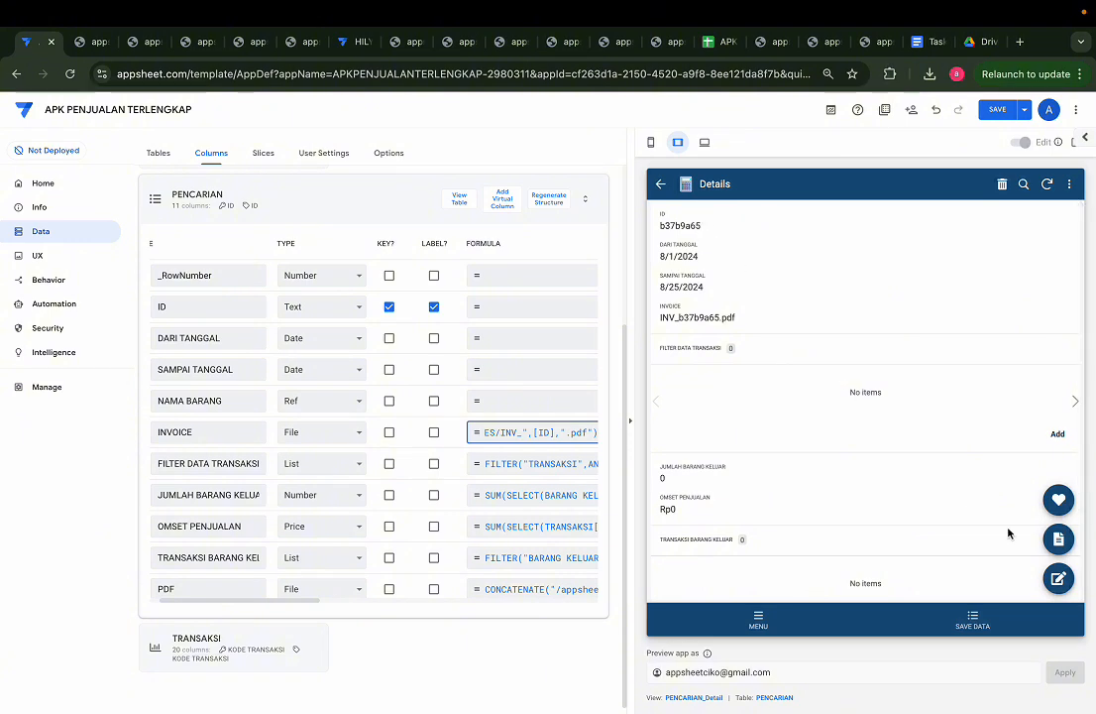
left_click(1058, 583)
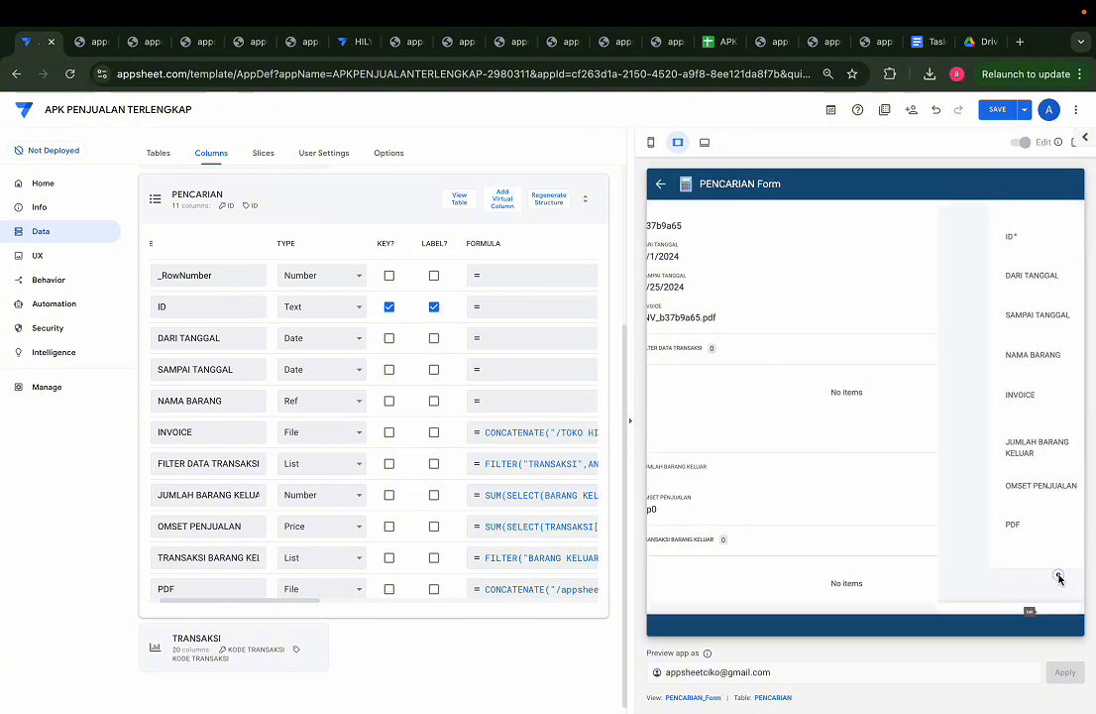
left_click(948, 619)
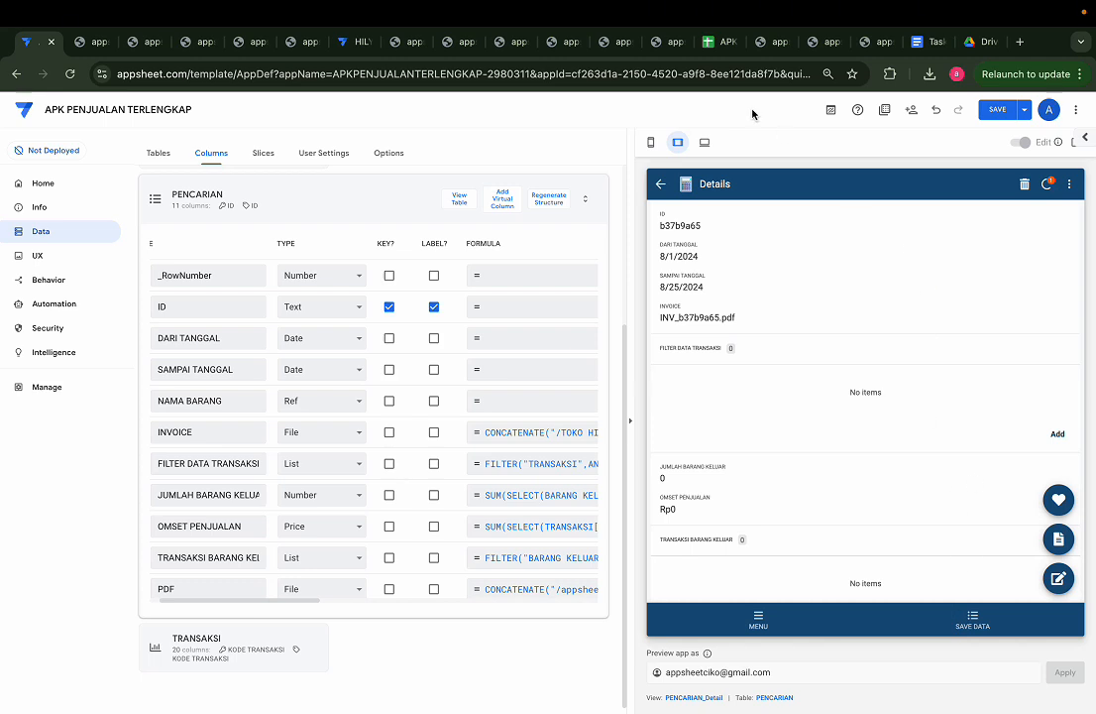
left_click(711, 44)
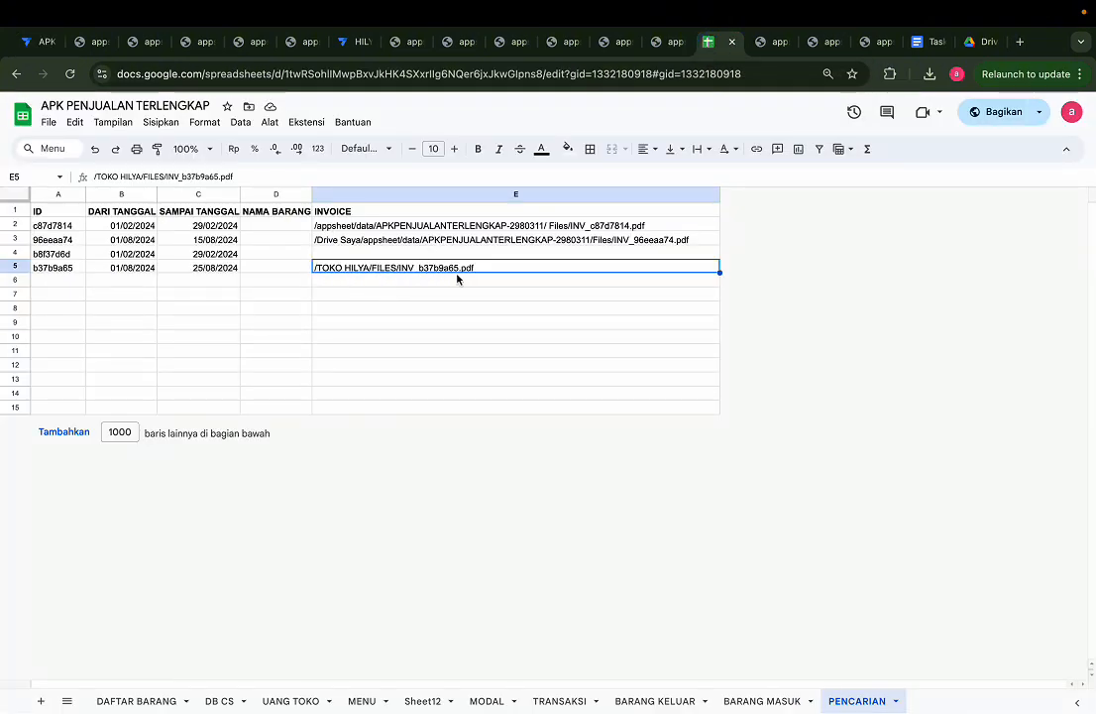
Step: Try to view record b37b9a65's invoice file from its AppSheet details, and switch to Google Drive
left_click(39, 45)
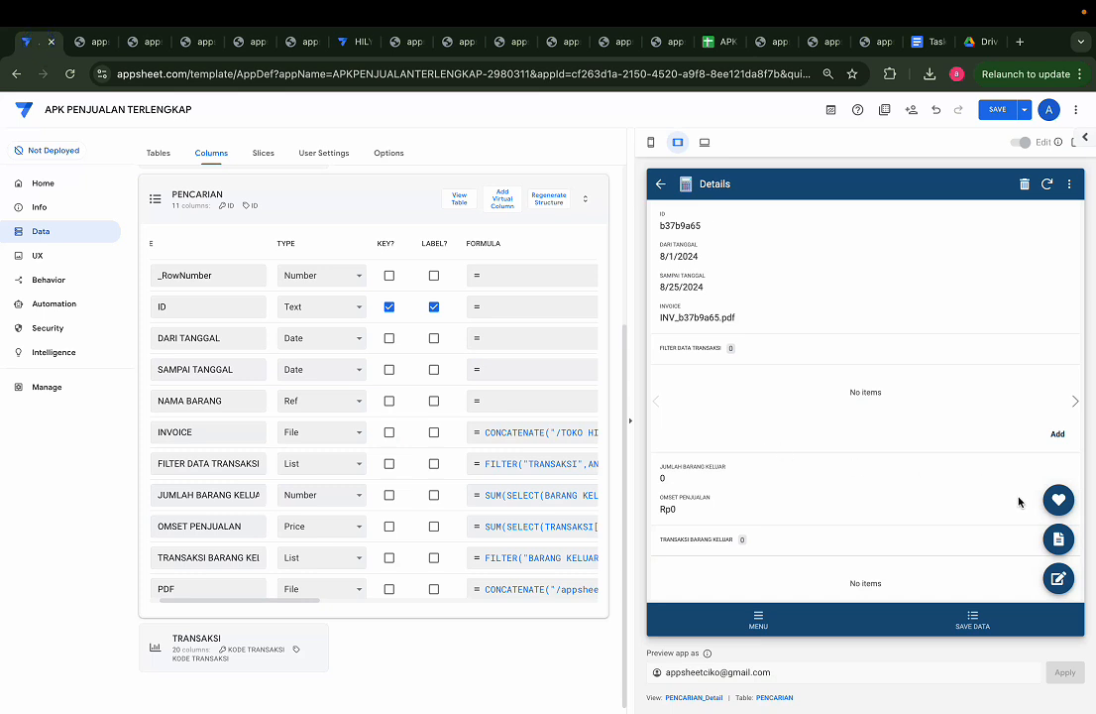
left_click(1067, 505)
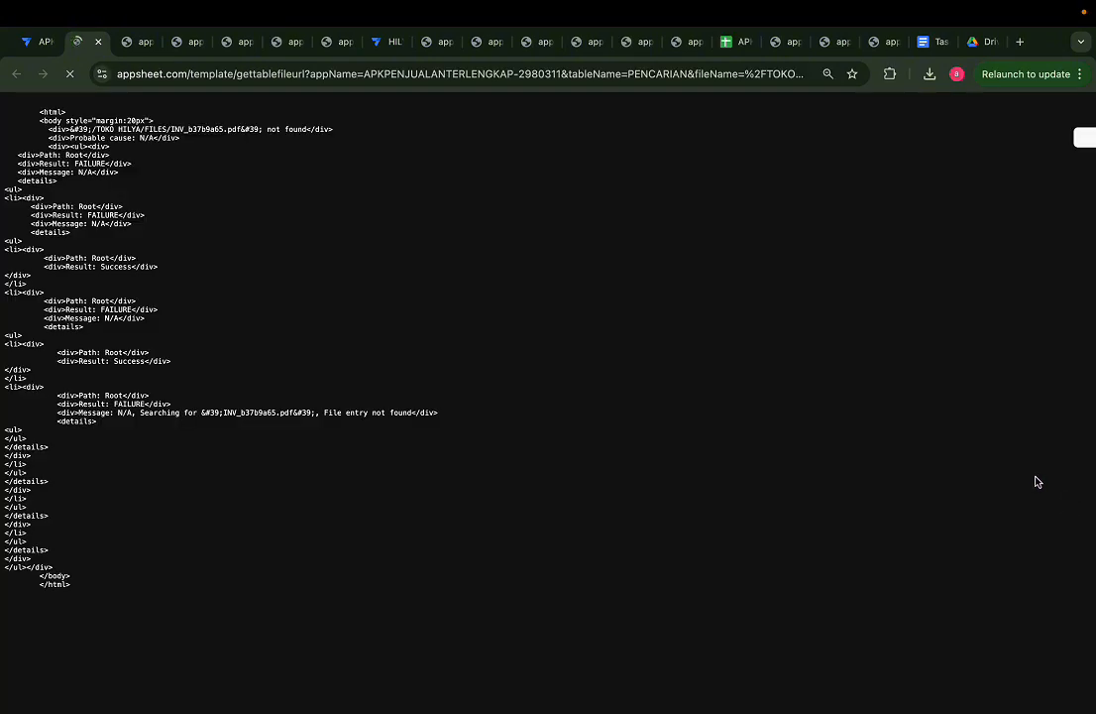
left_click(977, 42)
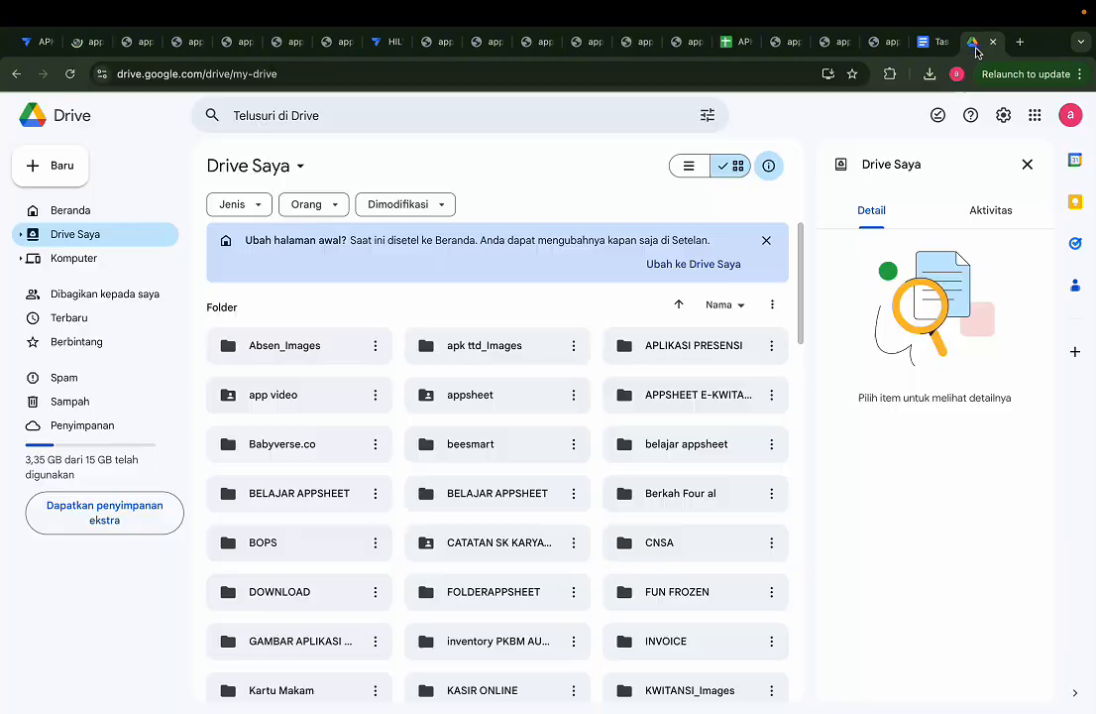
Step: Switch back to AppSheet and save the pending changes to the APK PENJUALAN TERLENGKAP app
left_click(29, 41)
left_click(29, 42)
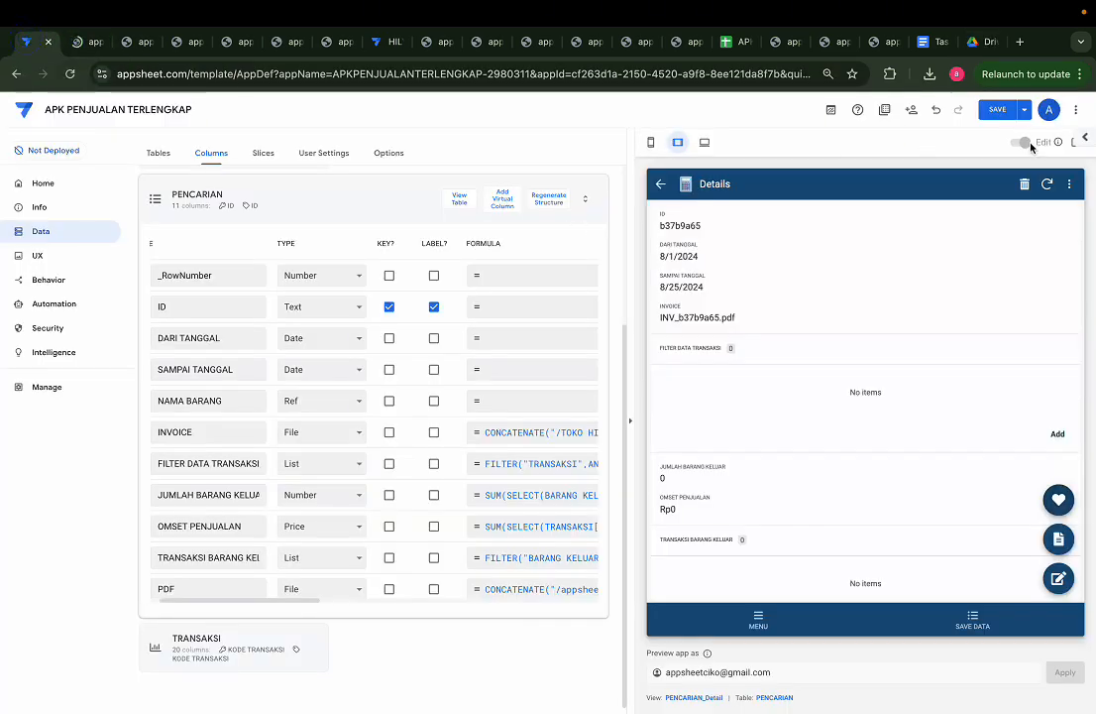
left_click(995, 110)
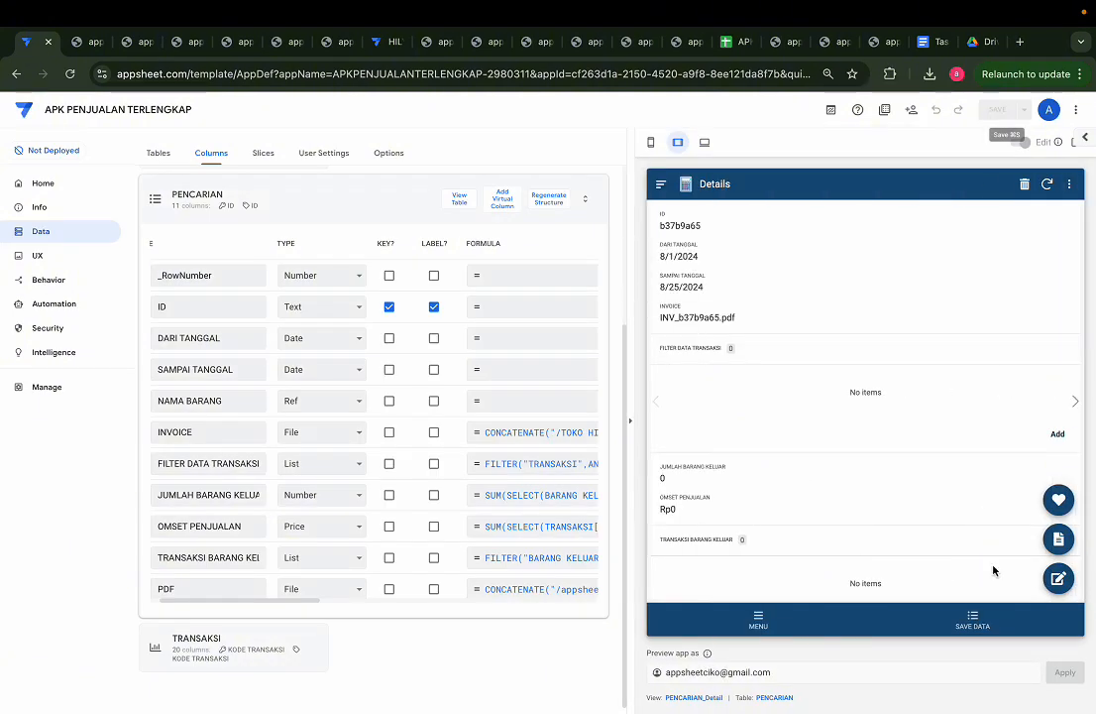
Step: Open record b37b9a65 for editing and set its SAMPAI TANGGAL to 26/03/2024
left_click(1056, 577)
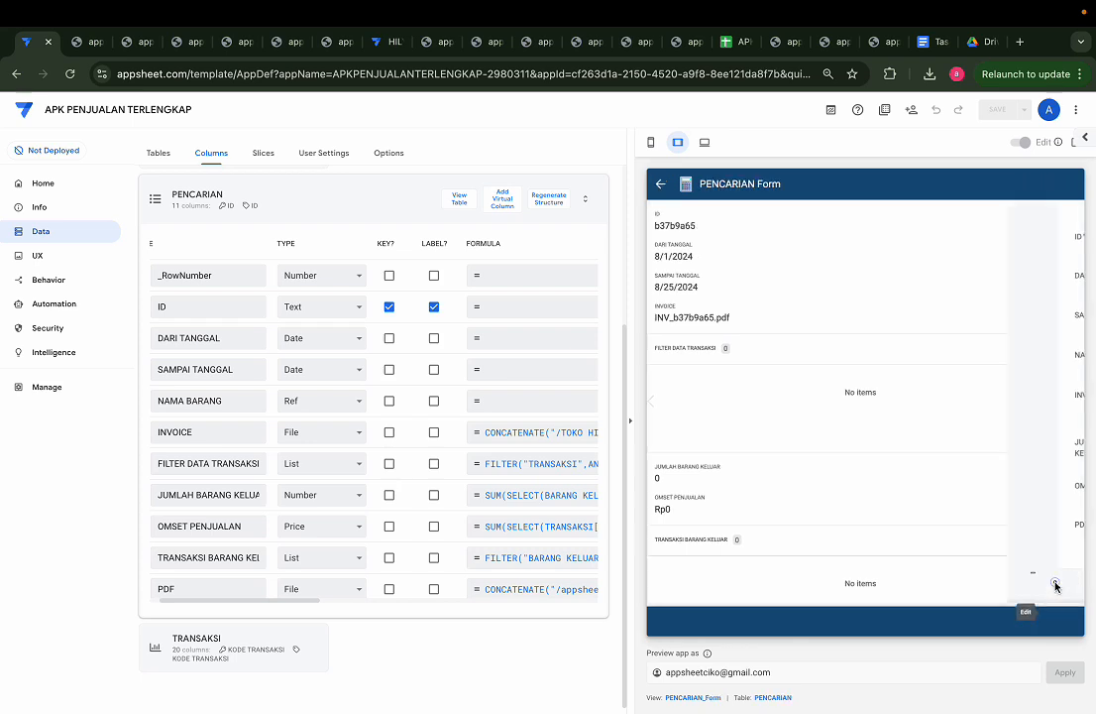
left_click(1004, 315)
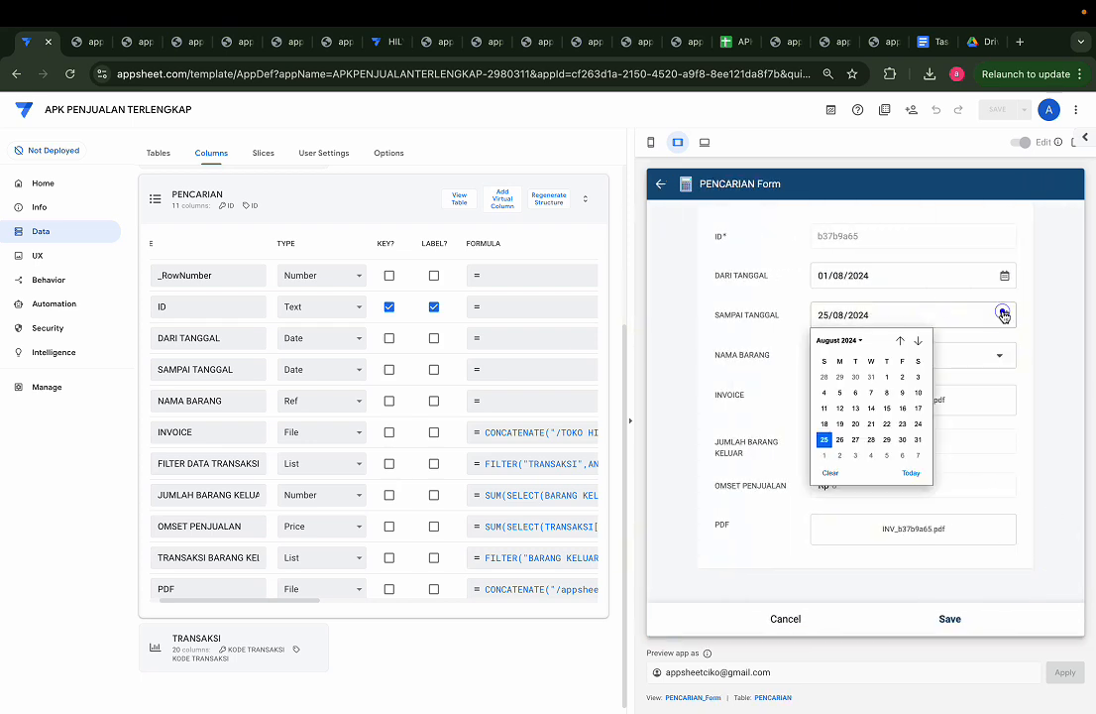
left_click(859, 340)
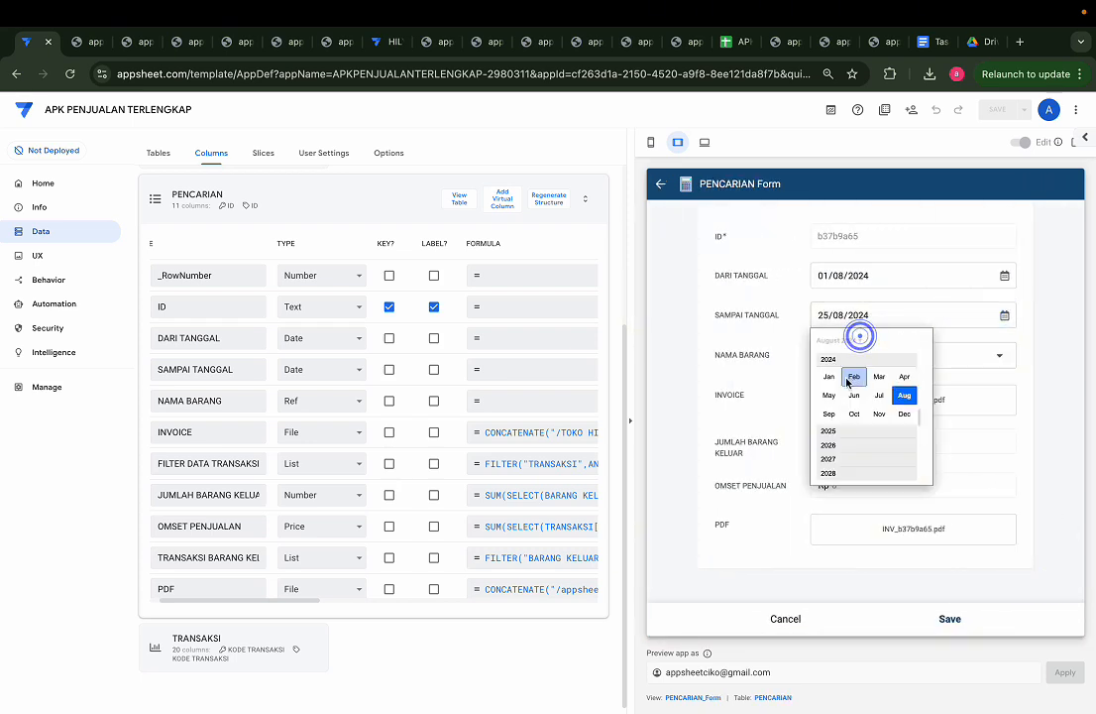
left_click(880, 385)
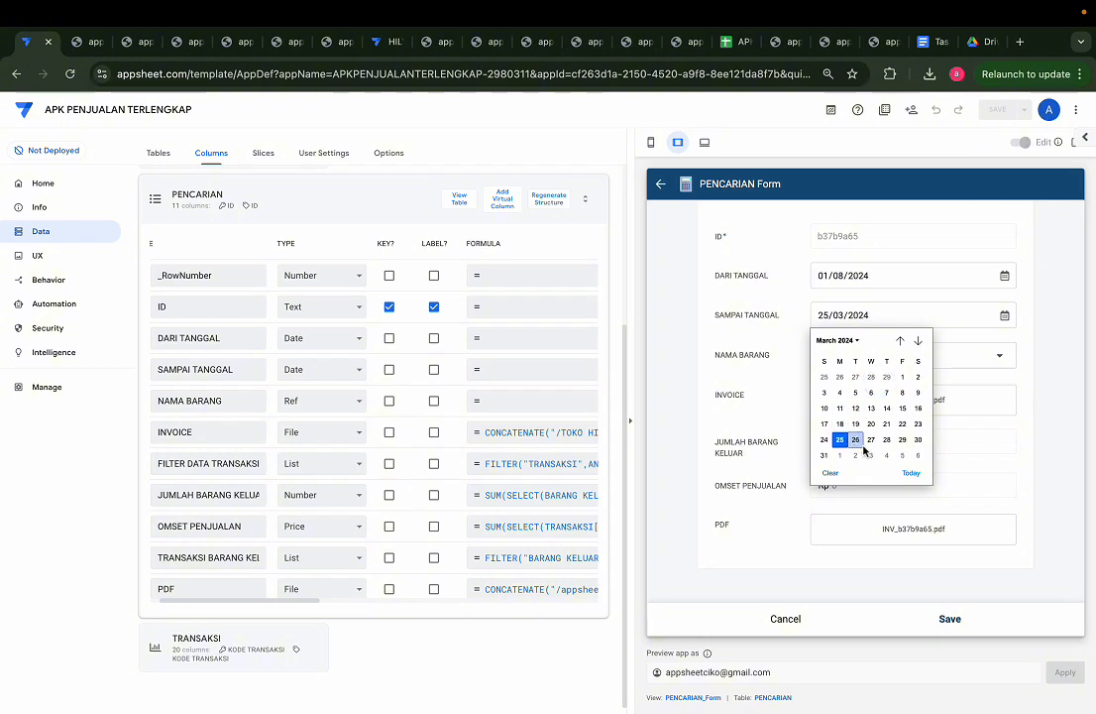
left_click(856, 440)
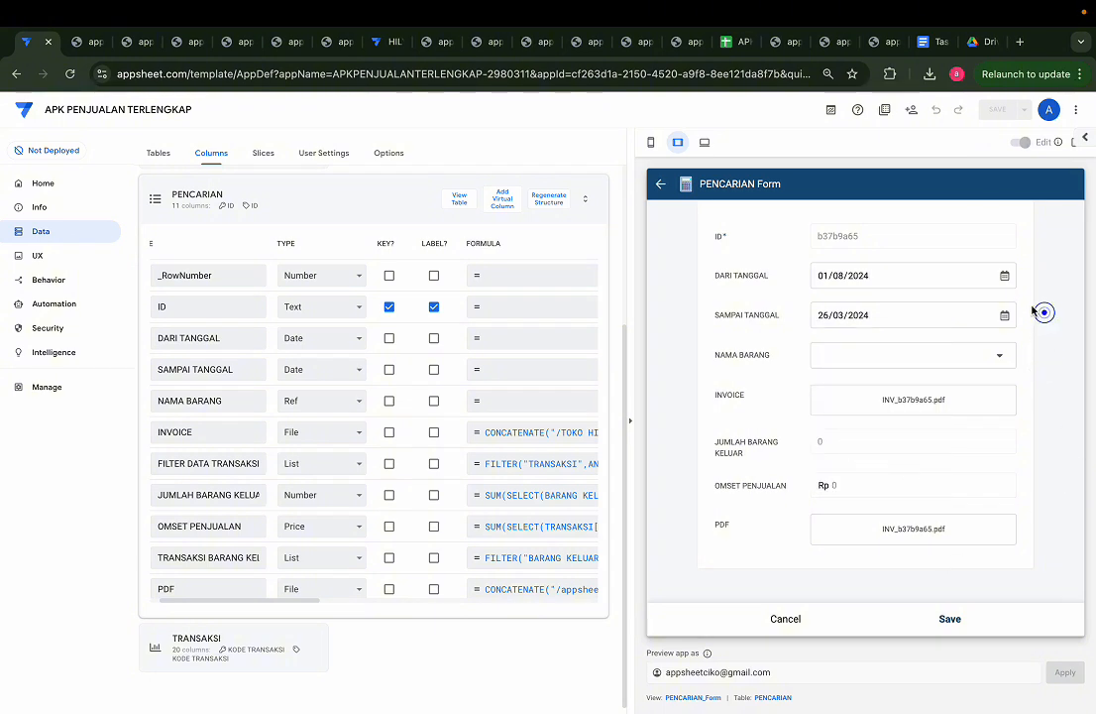
Step: Set the record's DARI TANGGAL to 01/03/2024 and save the PENCARIAN form
left_click(1002, 278)
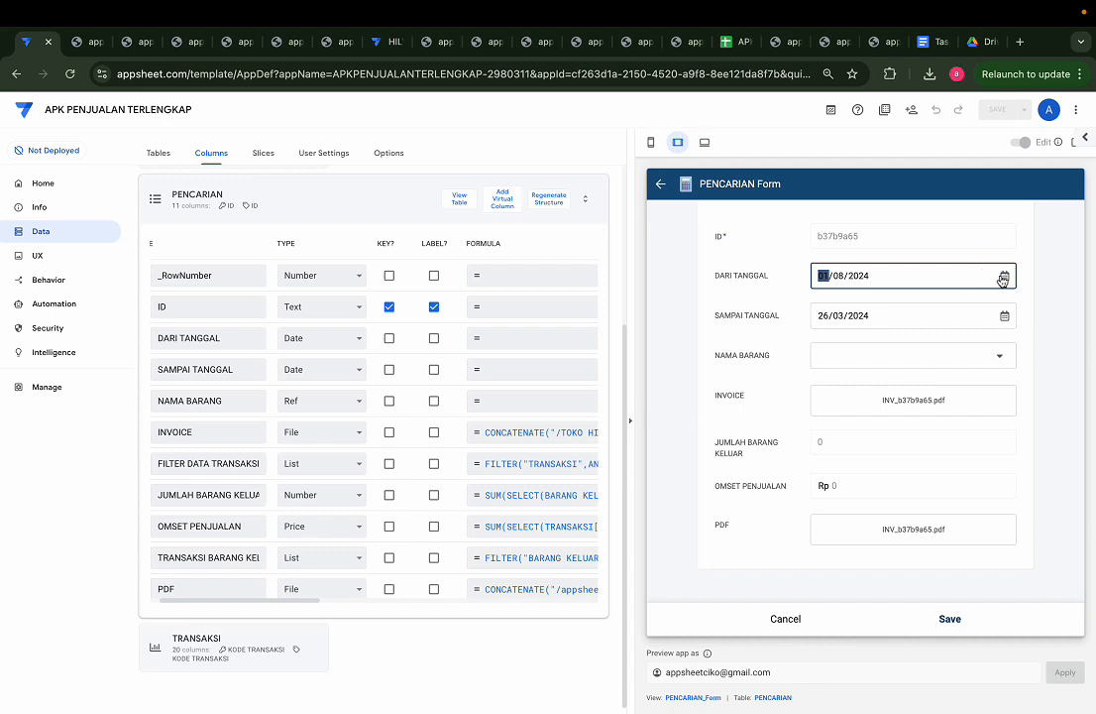
left_click(1004, 276)
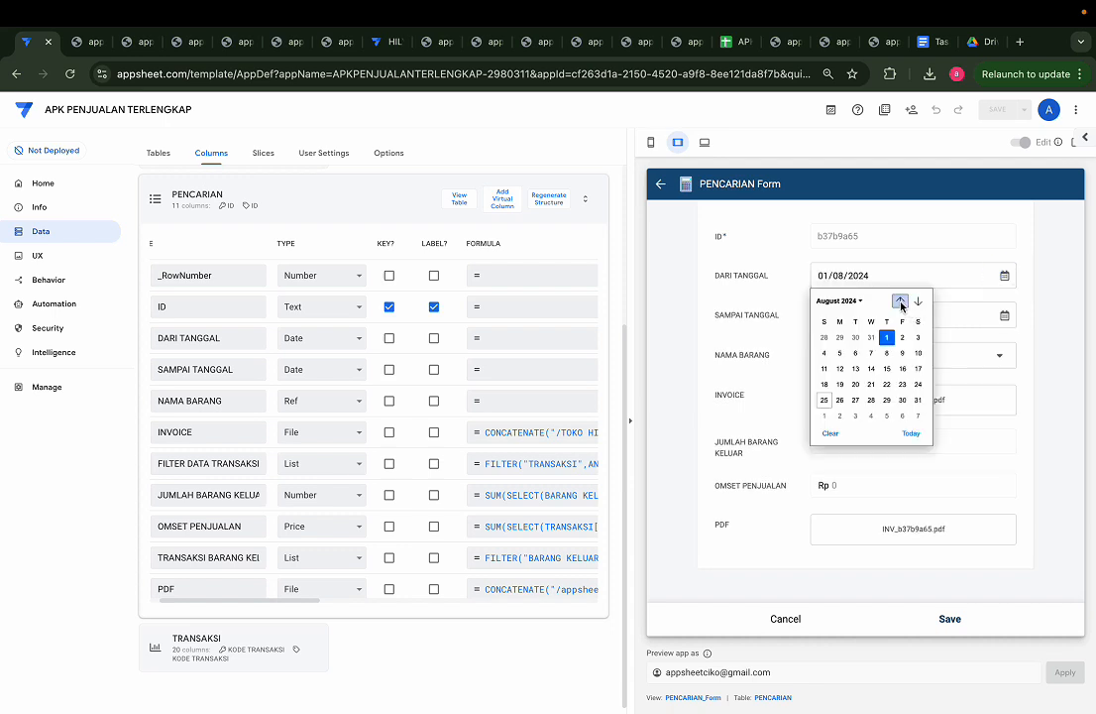
left_click(848, 302)
left_click(874, 338)
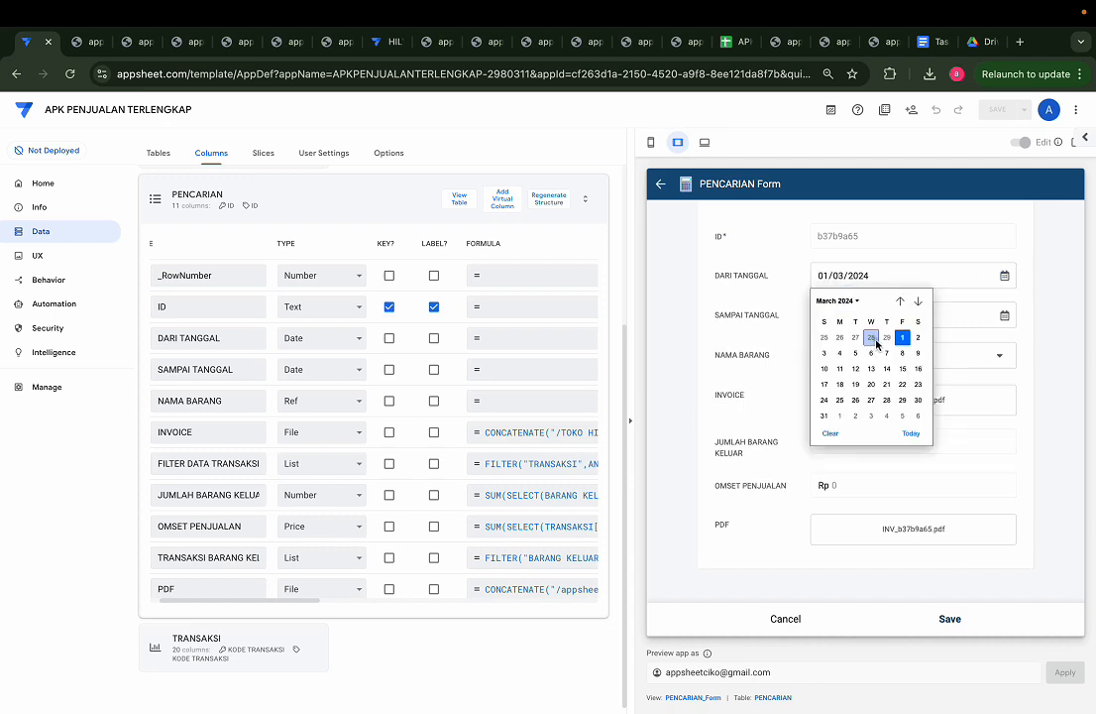
left_click(903, 342)
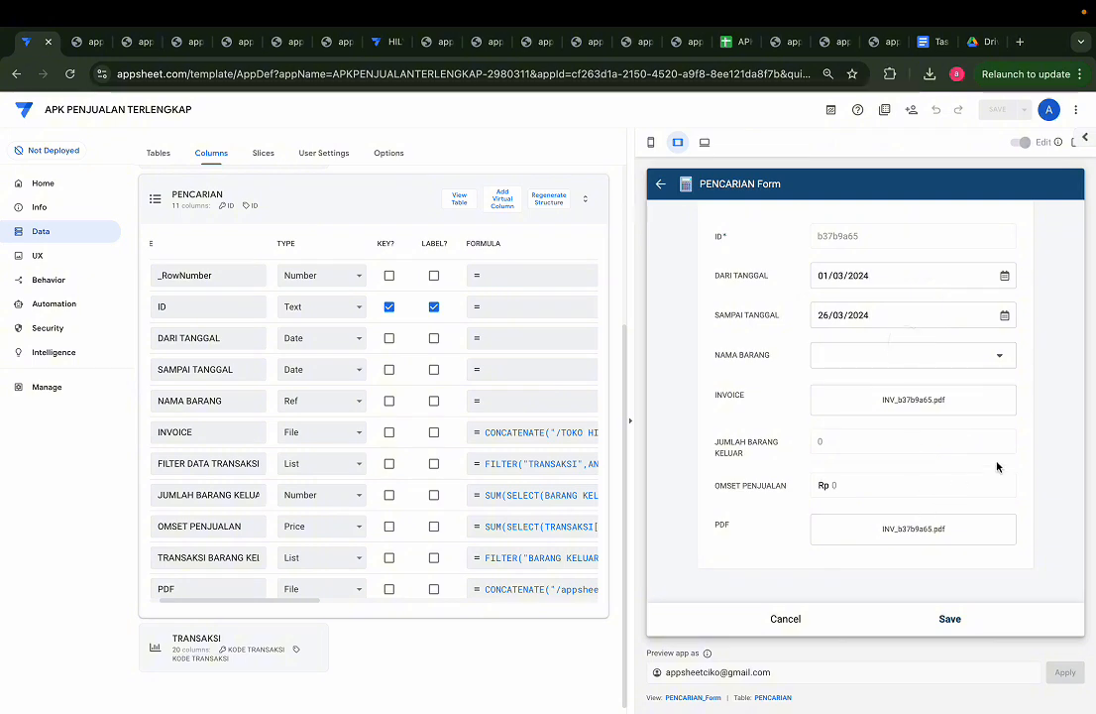
left_click(997, 463)
left_click(949, 619)
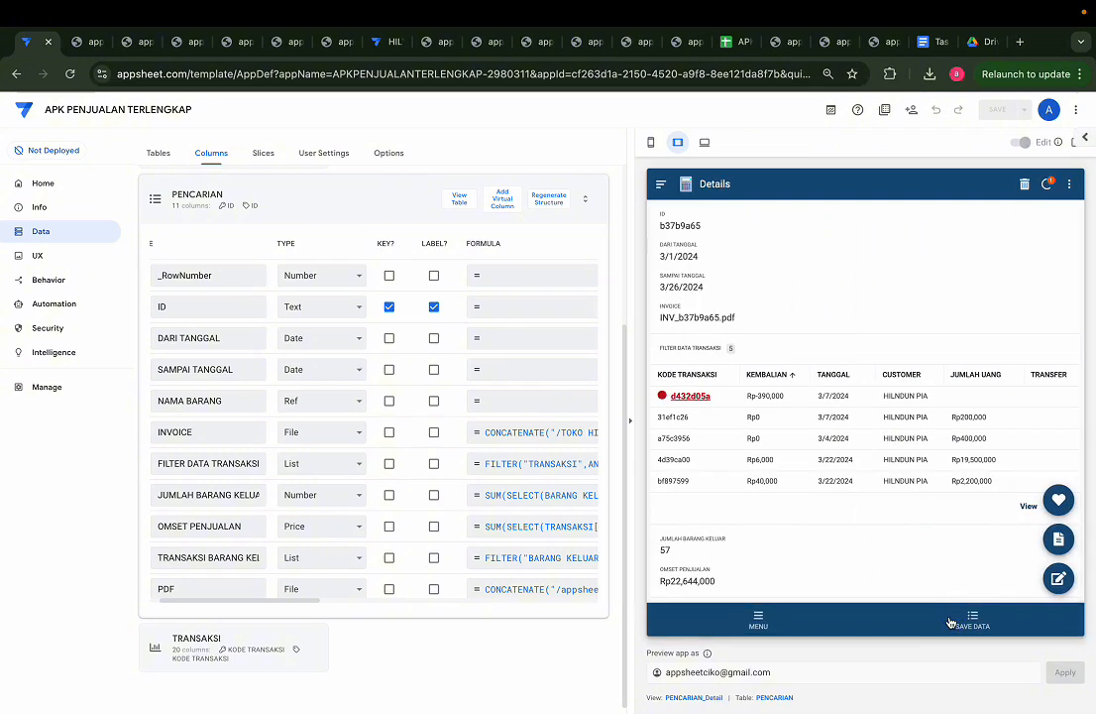
Step: Switch to Google Drive and open the Files folder inside TOKO HILYA to check for the record's generated PDF
left_click(978, 45)
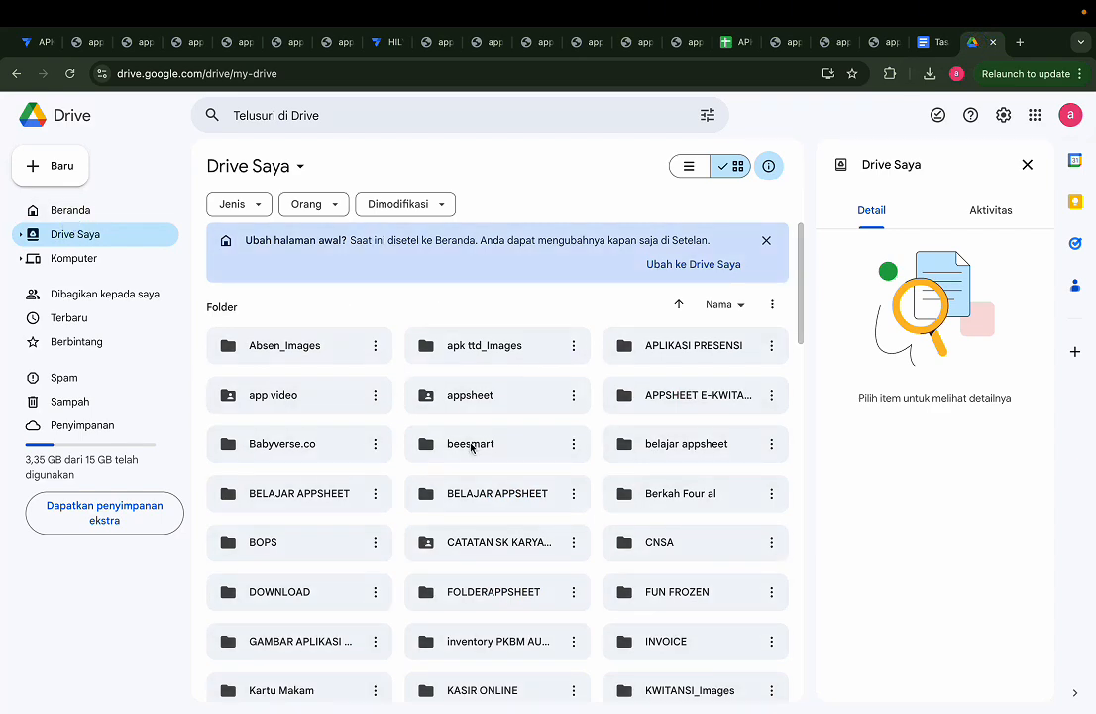
scroll(462, 436, "down", 5)
double_click(490, 474)
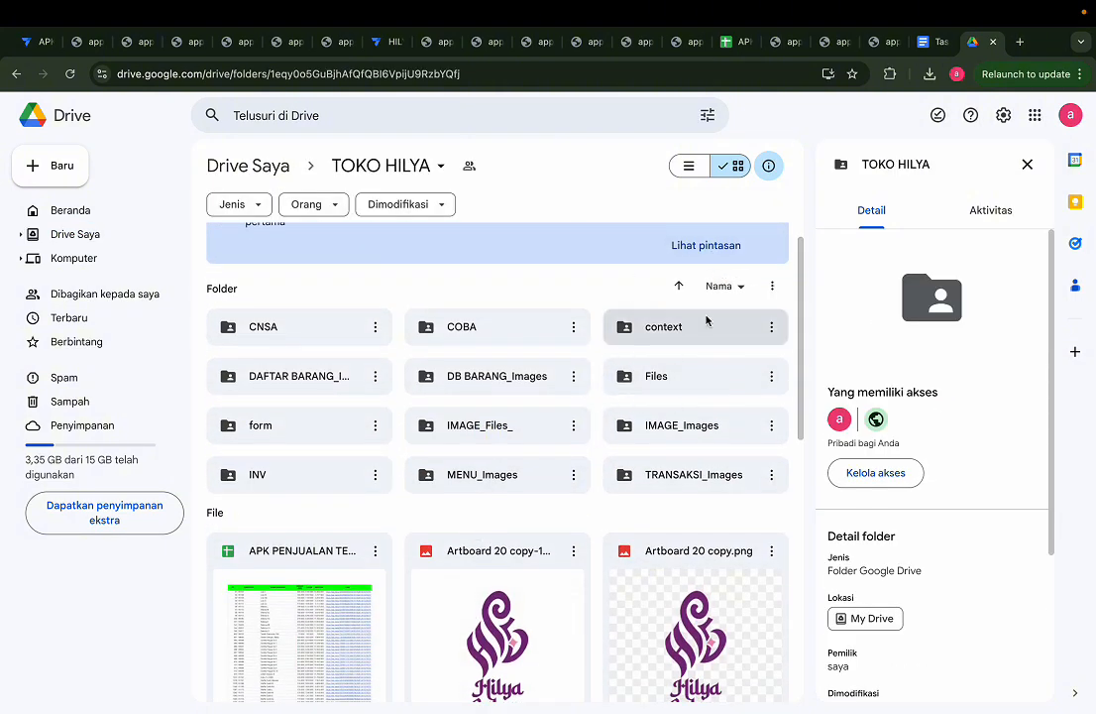
double_click(691, 382)
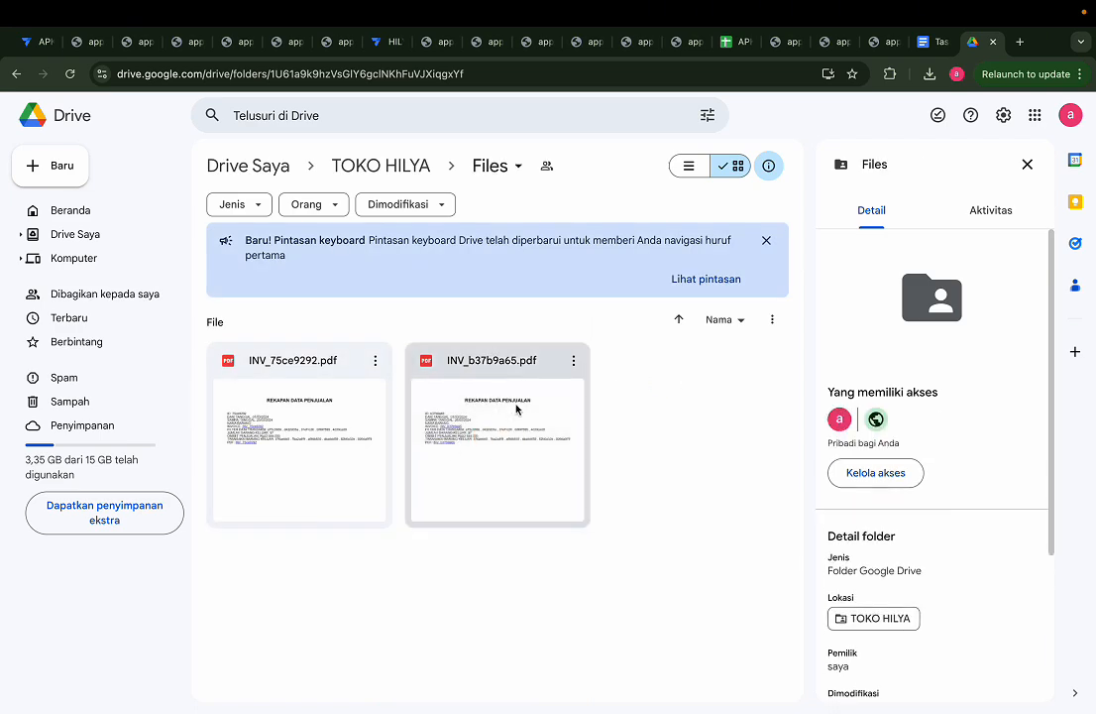
Step: Switch to AppSheet, view record b37b9a65's invoice PDF, and consult the viewer comment about invoice alignment in YouTube Studio
left_click(31, 41)
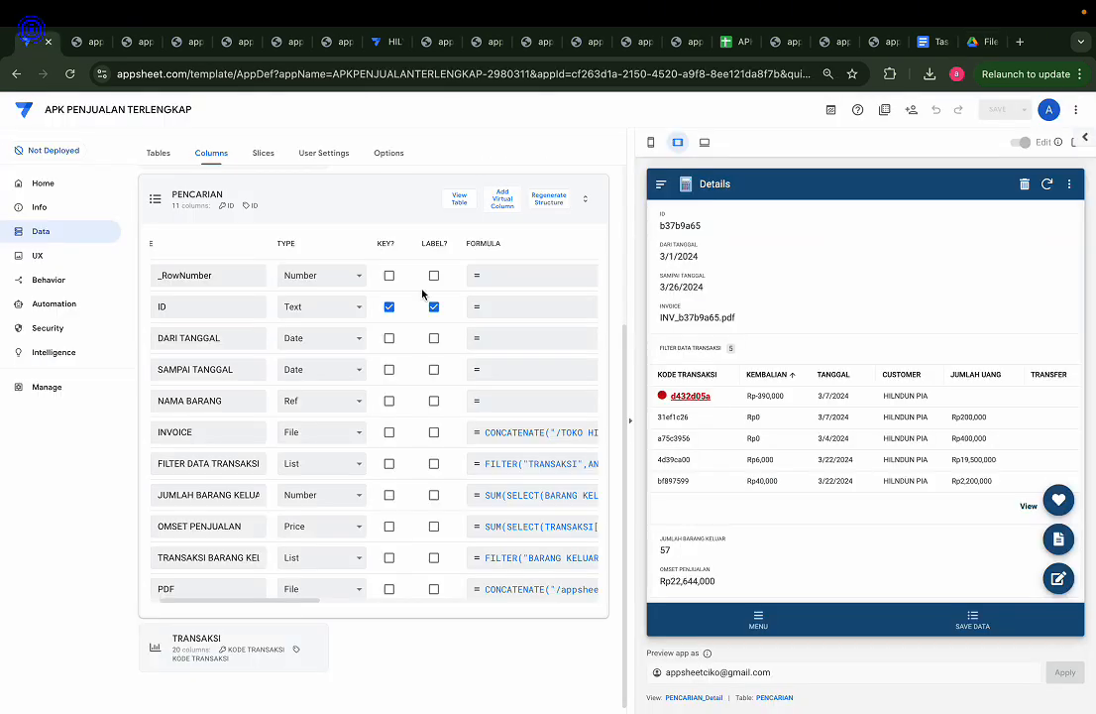
left_click(1056, 506)
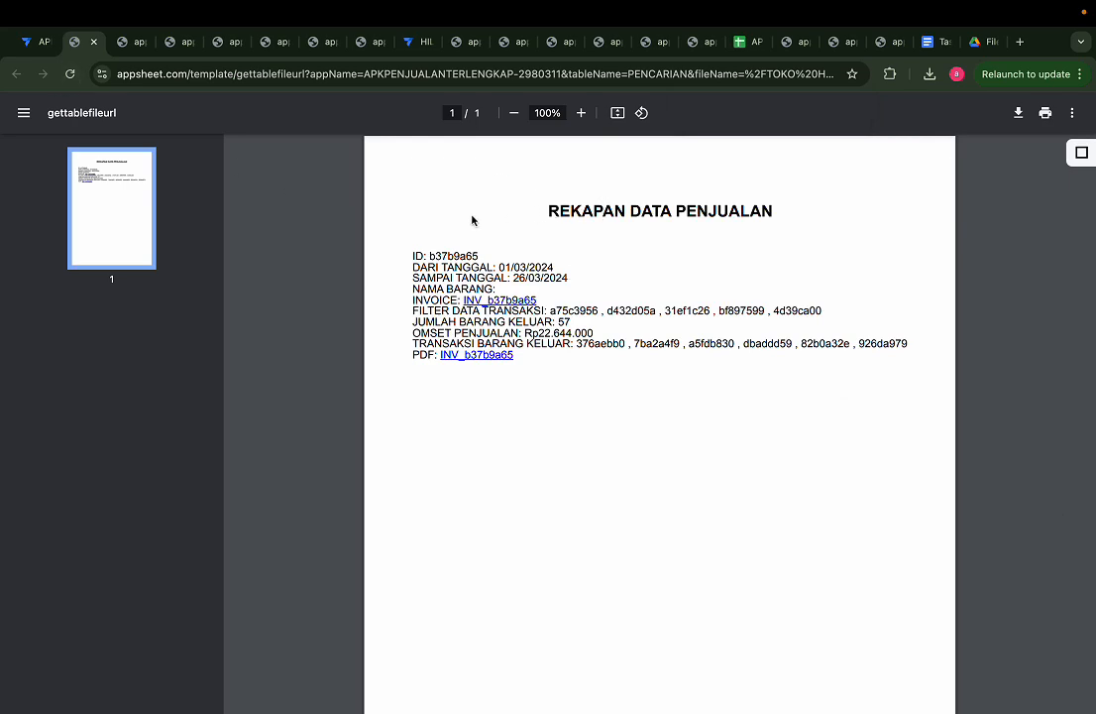
key("ctrl+Right")
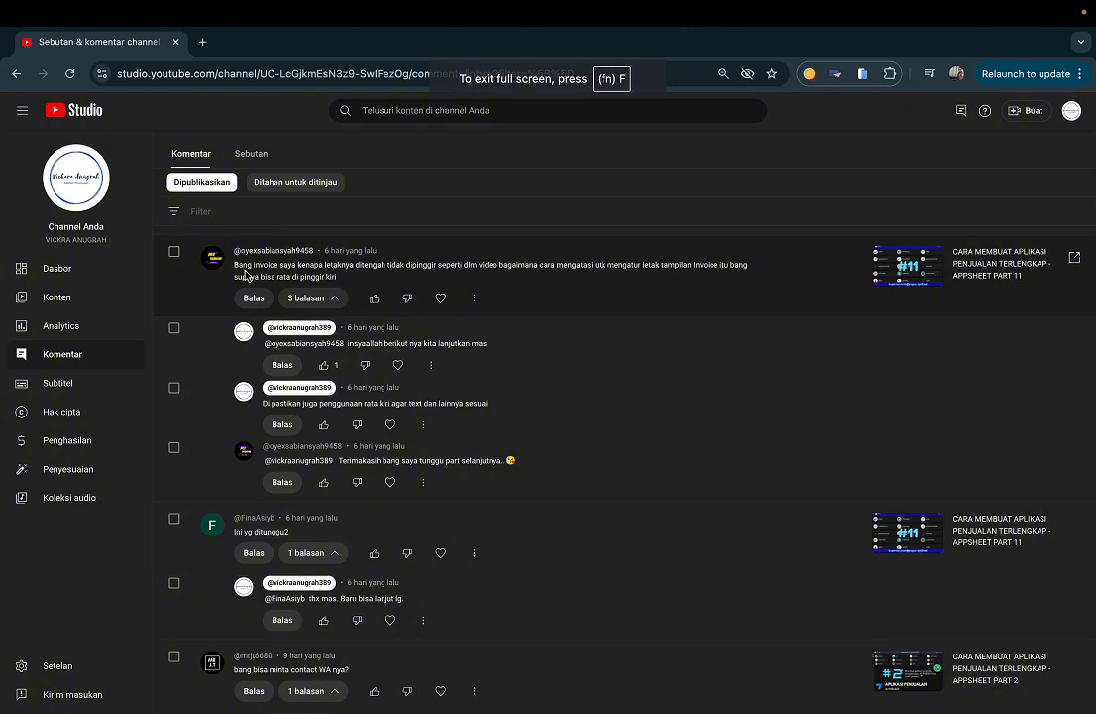
key("ctrl+Left")
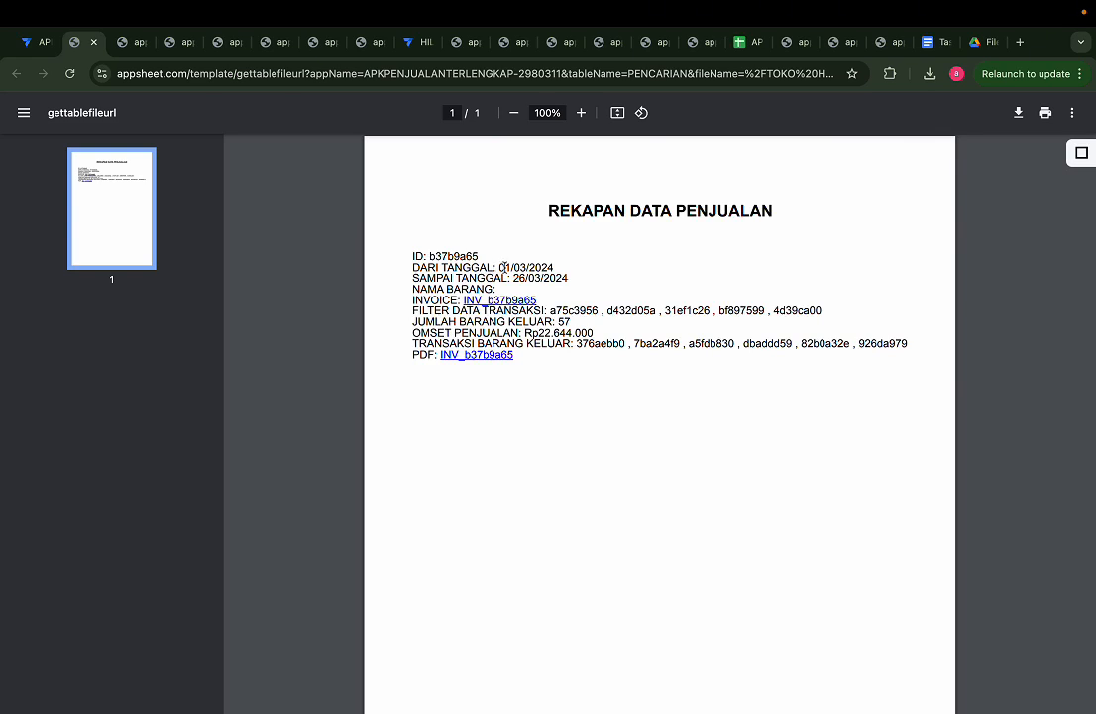
Step: Switch to the PRINT body template in Google Docs and inspect the page margins and apply-to options for its entire text
left_click(928, 41)
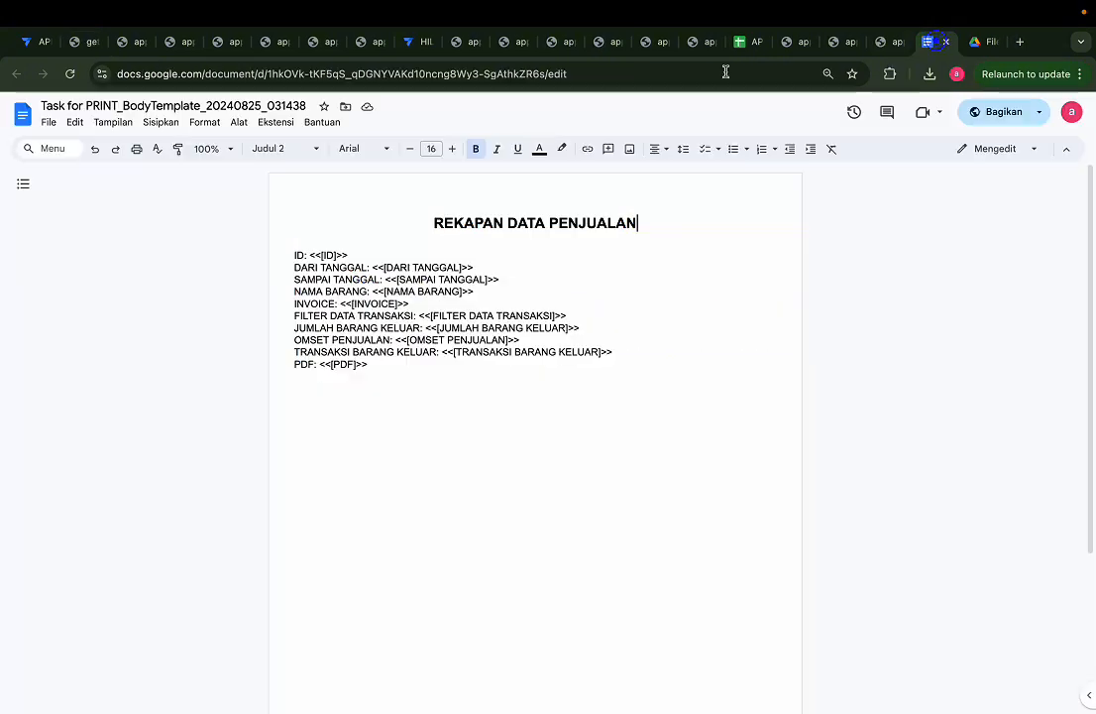
left_click_drag(399, 222, 471, 382)
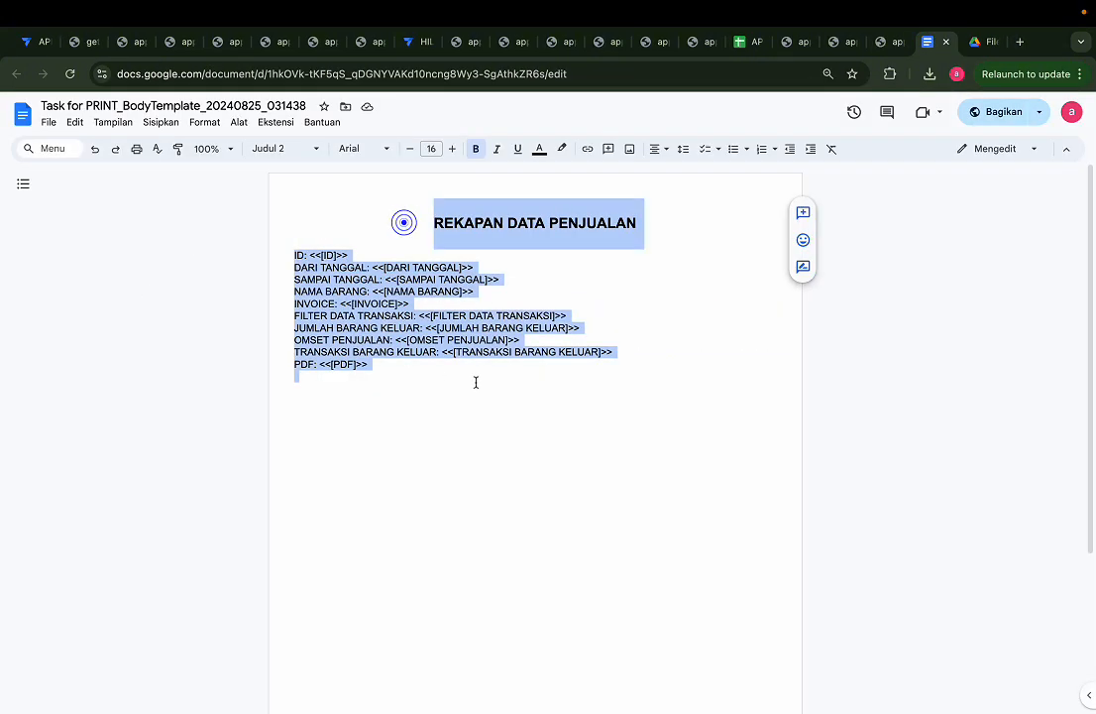
left_click(47, 123)
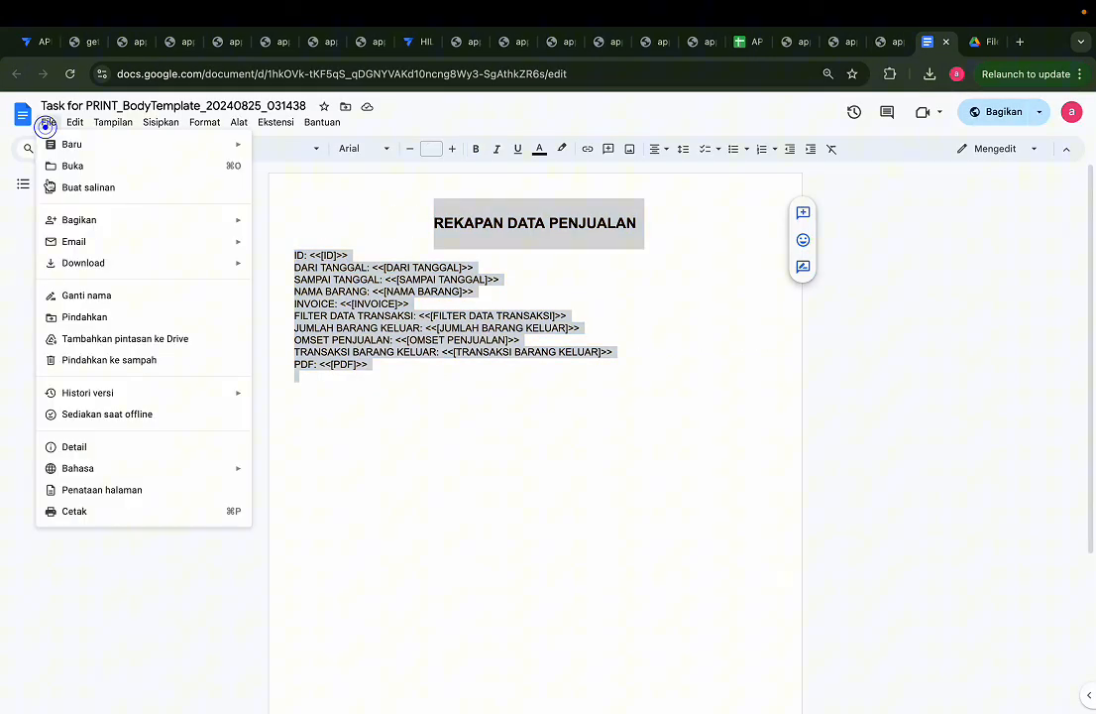
left_click(88, 495)
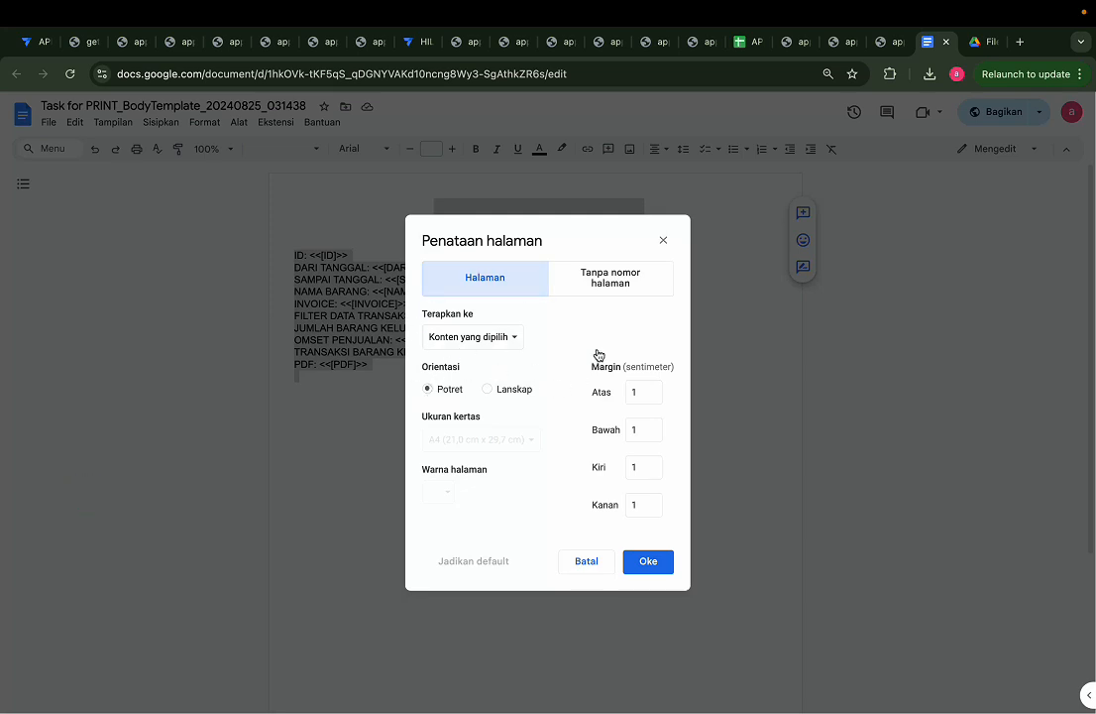
left_click(642, 390)
left_click(499, 333)
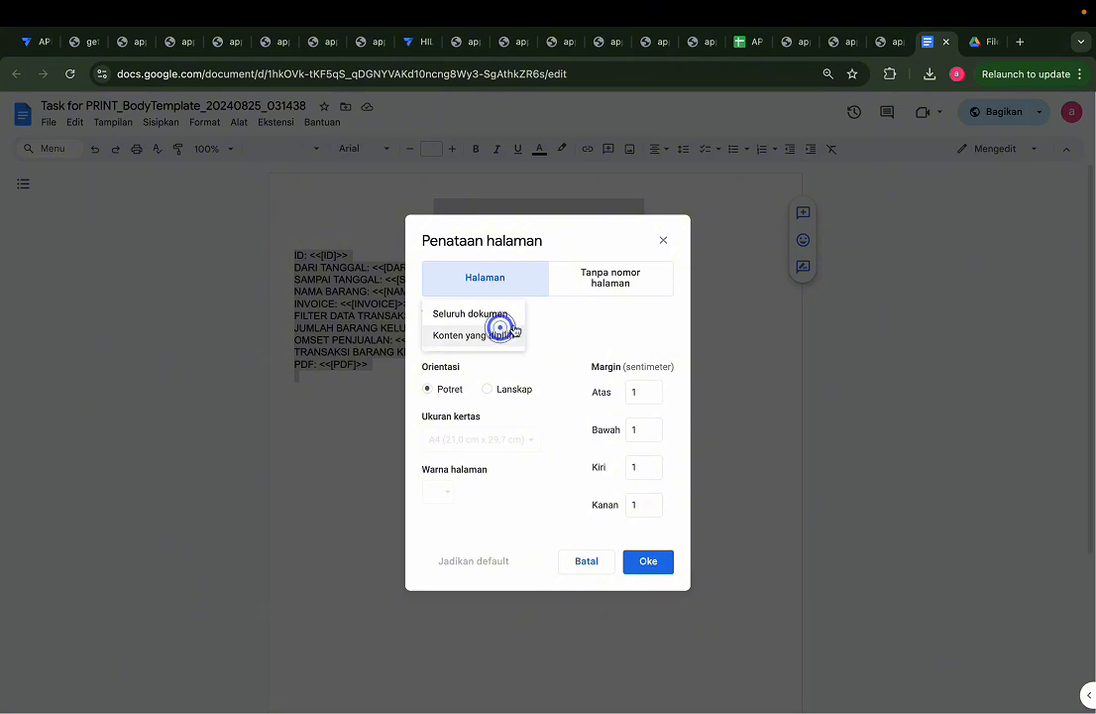
left_click(589, 317)
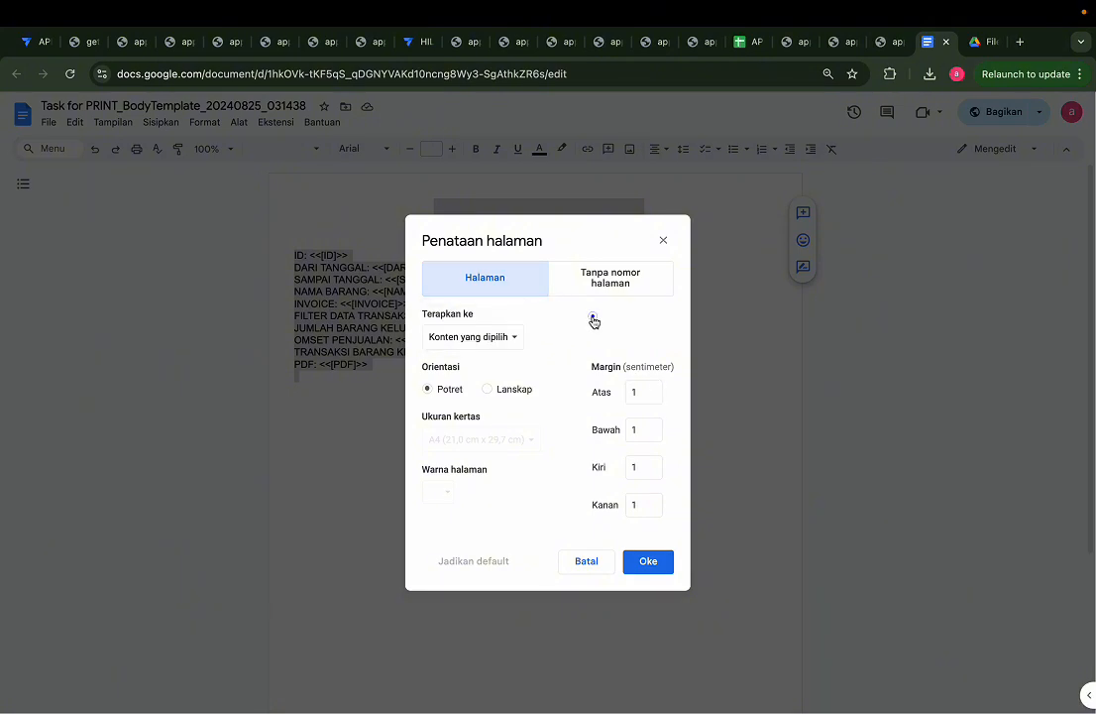
left_click(581, 560)
Step: Switch to AppSheet and review record b37b9a65's details from the filtered transactions down to the PDF field
left_click(37, 42)
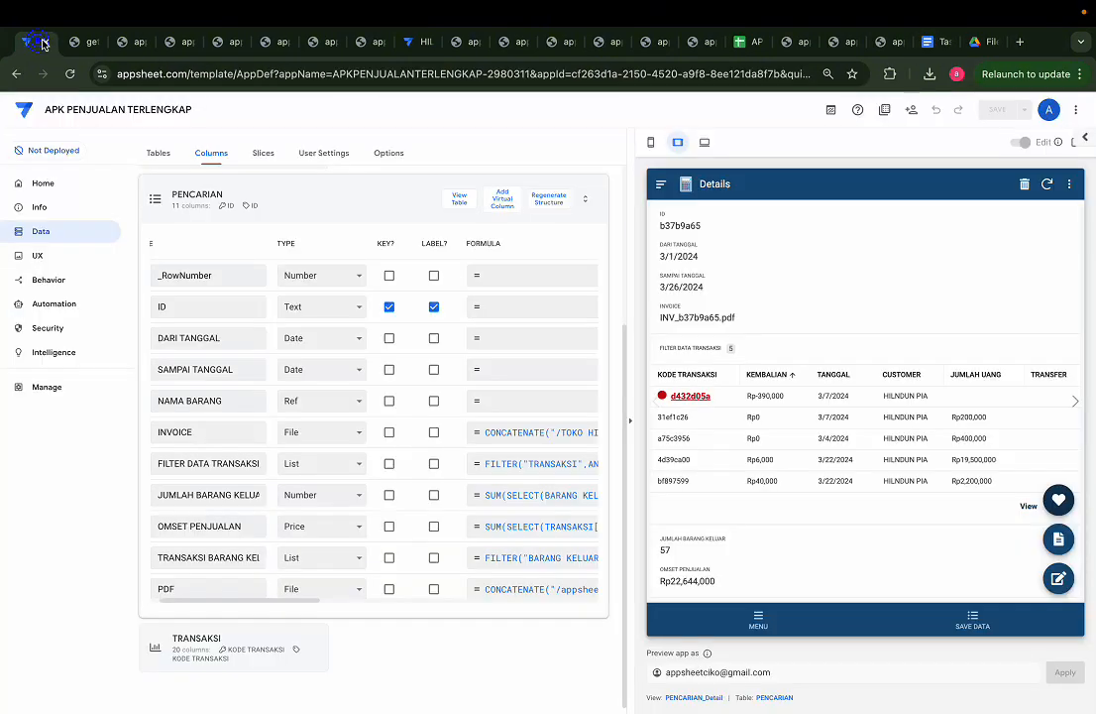
scroll(753, 475, "down", 5)
scroll(772, 535, "down", 2)
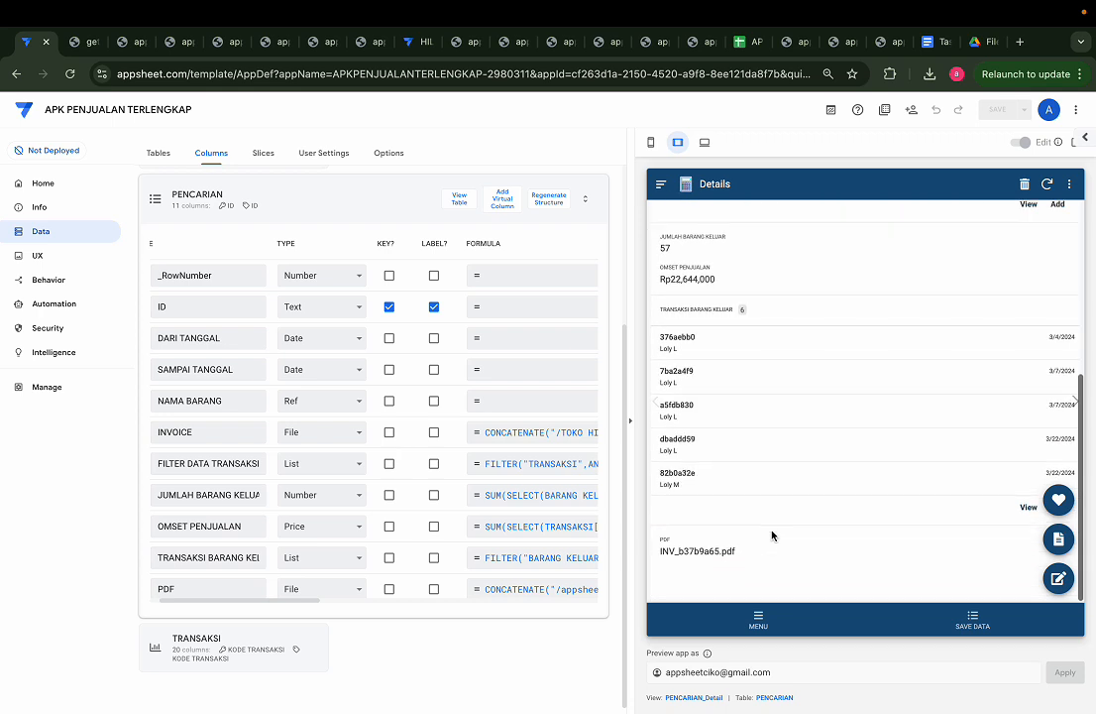
scroll(772, 535, "up", 3)
scroll(772, 535, "up", 2)
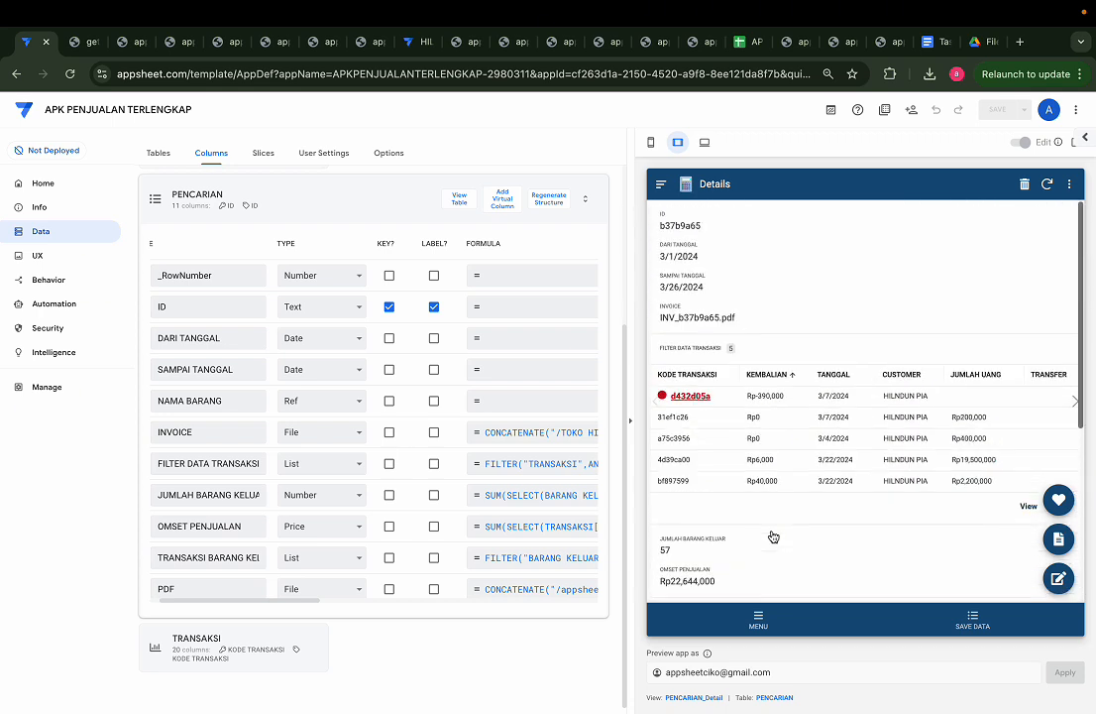